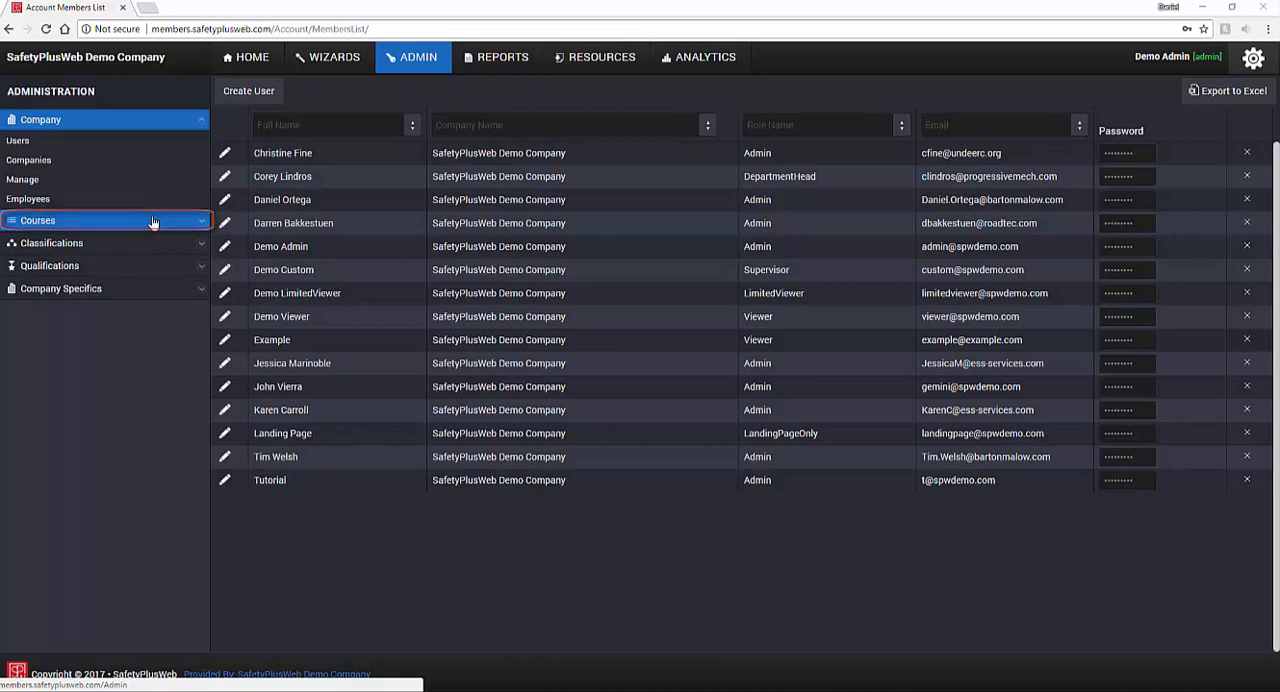
Step: Open the list of user accounts in the company administration section
left_click(152, 289)
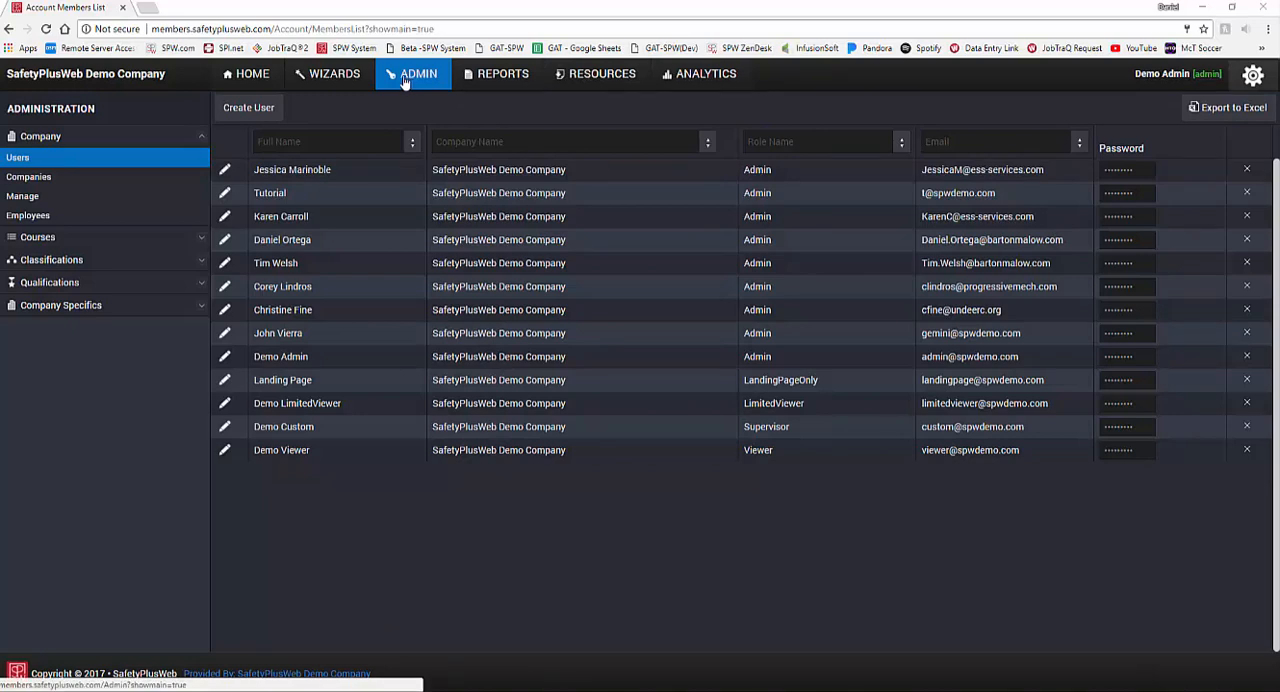
left_click(138, 142)
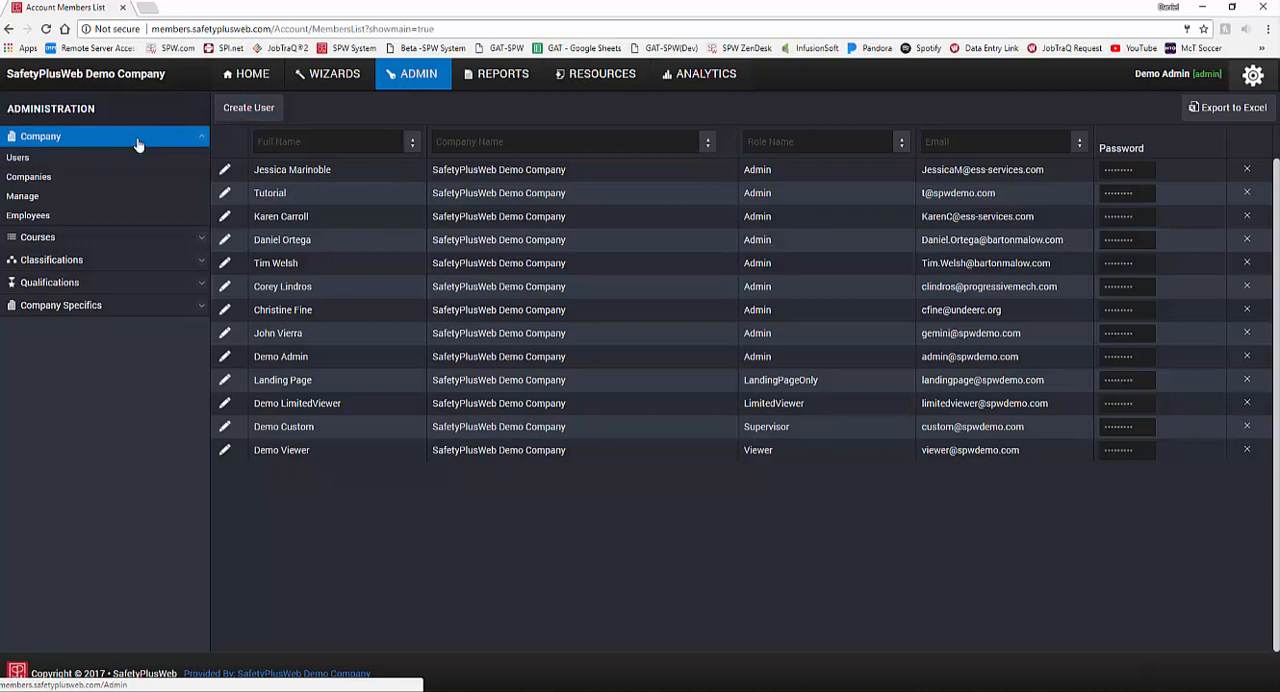
left_click(58, 160)
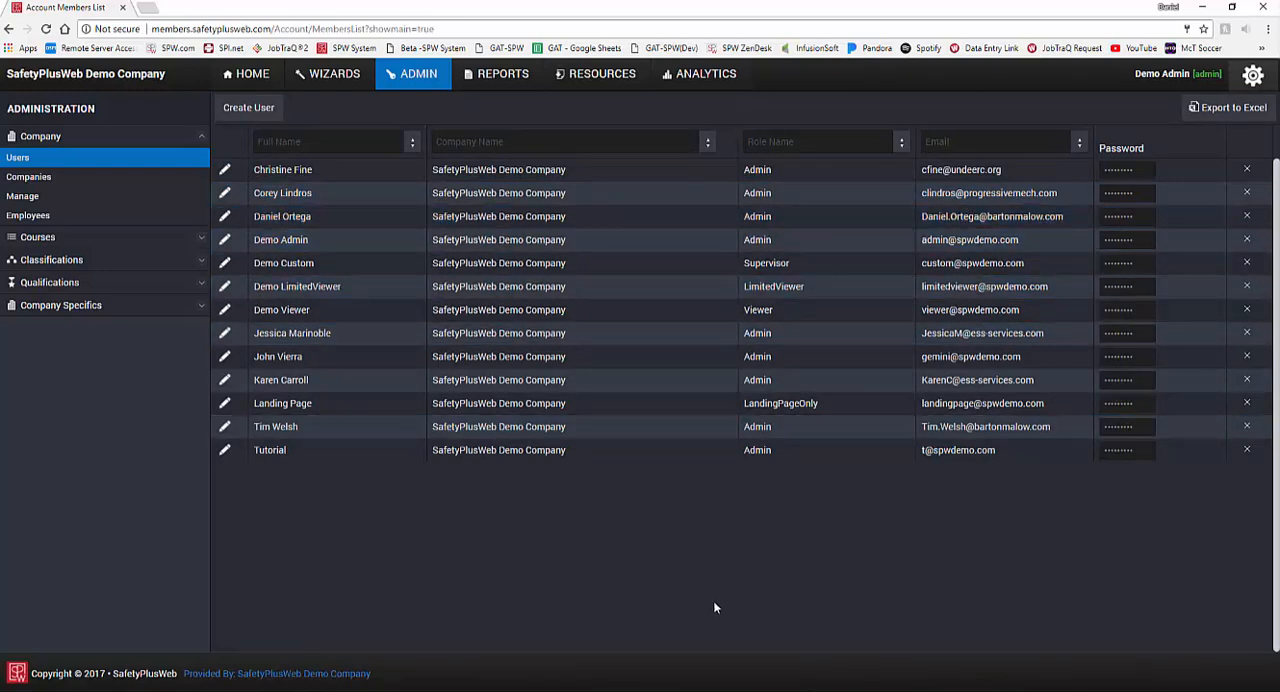
Step: Sort the user list by role name in ascending order, reverse it to descending, and clear the sorting
left_click(901, 146)
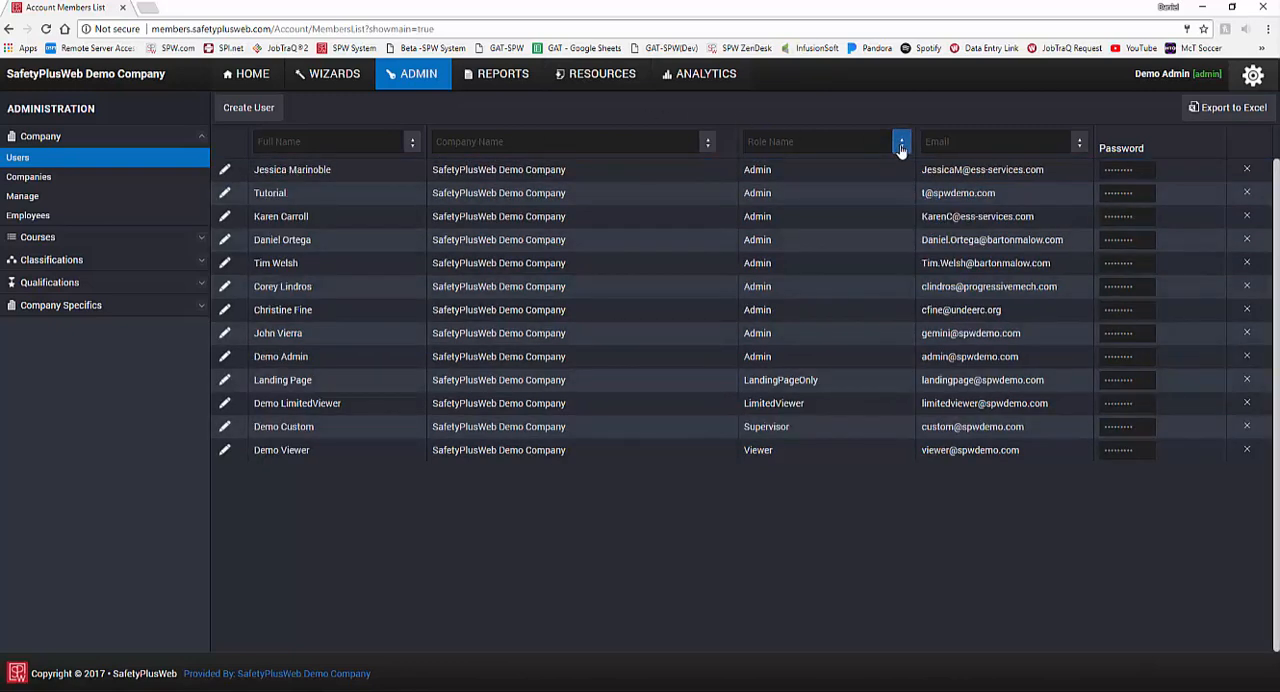
left_click(901, 146)
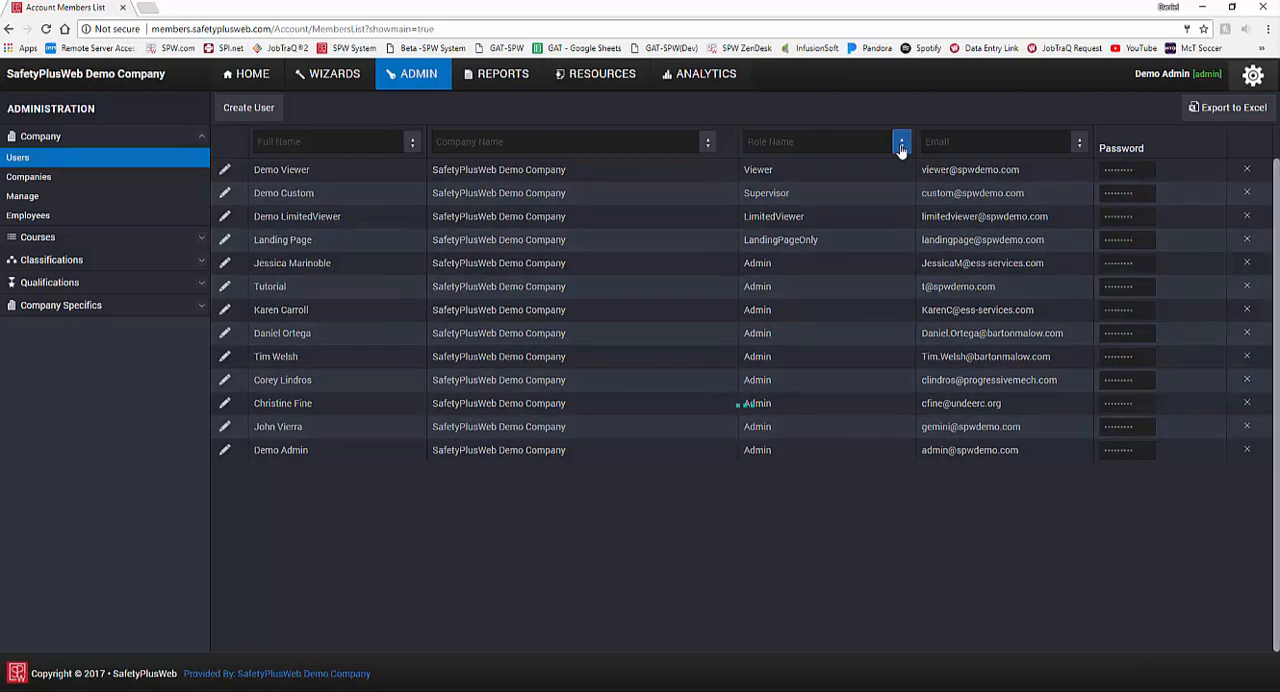
left_click(901, 146)
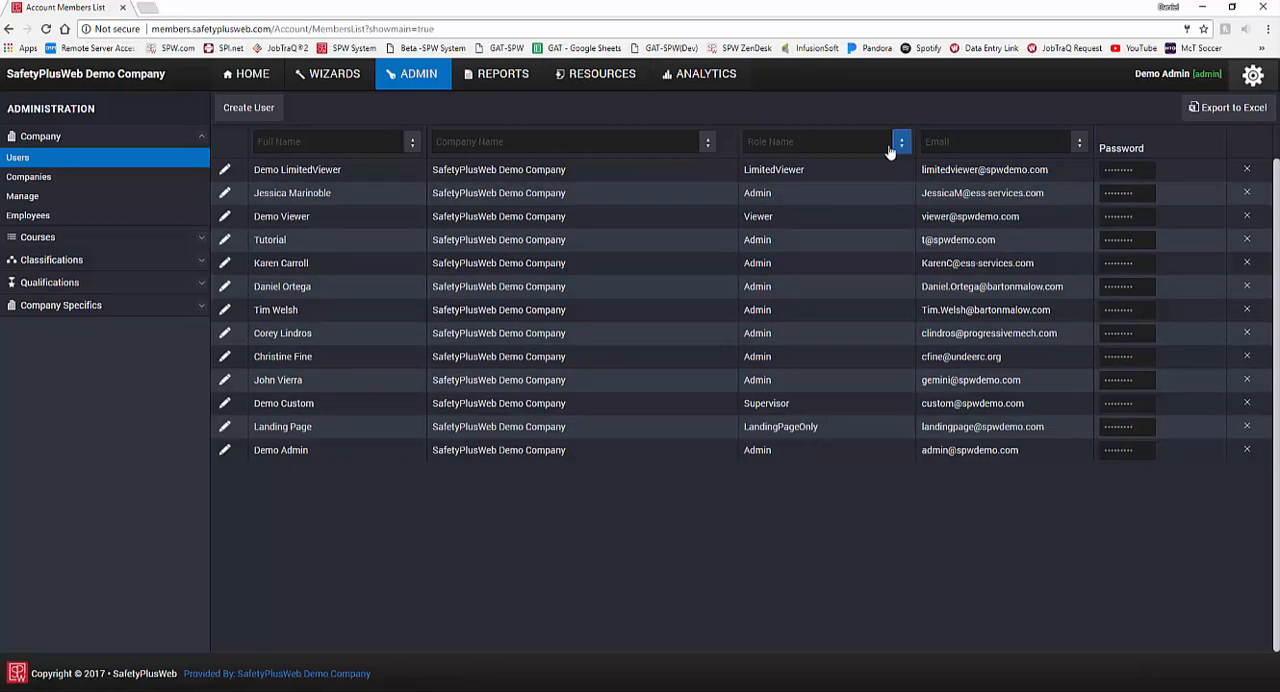
Step: Filter the users by the full name "tutorial" and clear the filter text
left_click(338, 141)
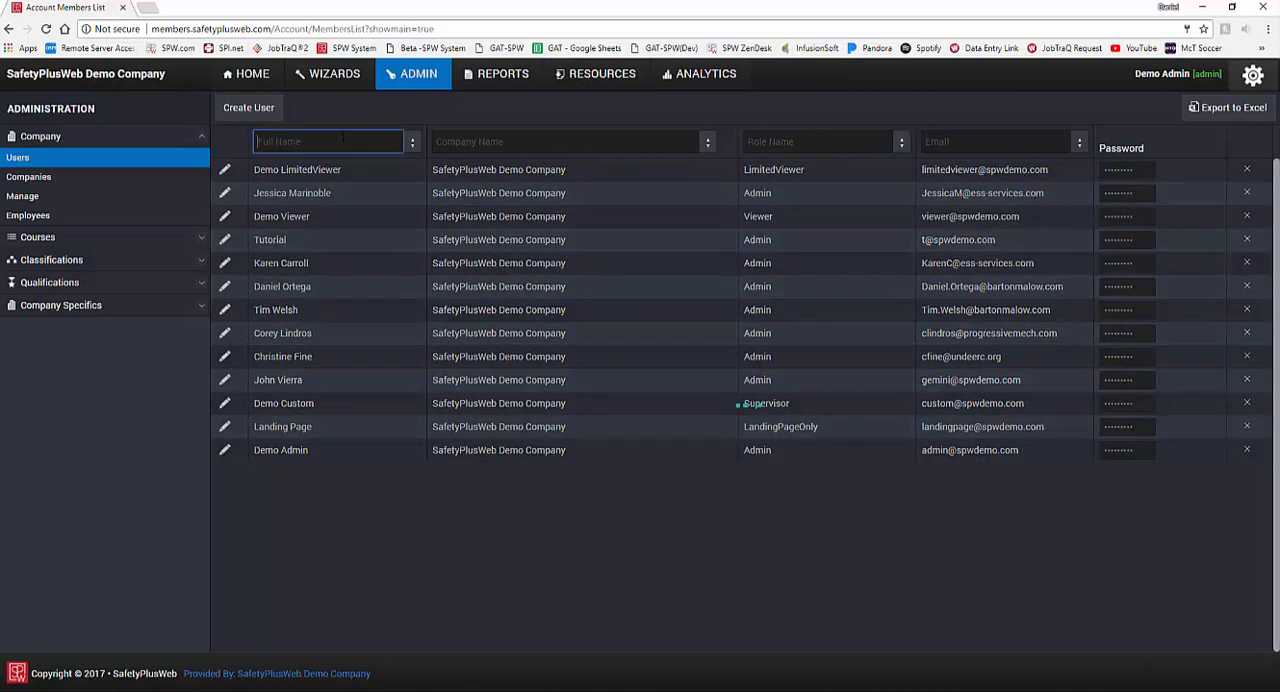
type("tutorial")
key("BackSpace")
key("BackSpace")
key("BackSpace")
key("BackSpace")
key("BackSpace")
key("BackSpace")
key("BackSpace")
key("BackSpace")
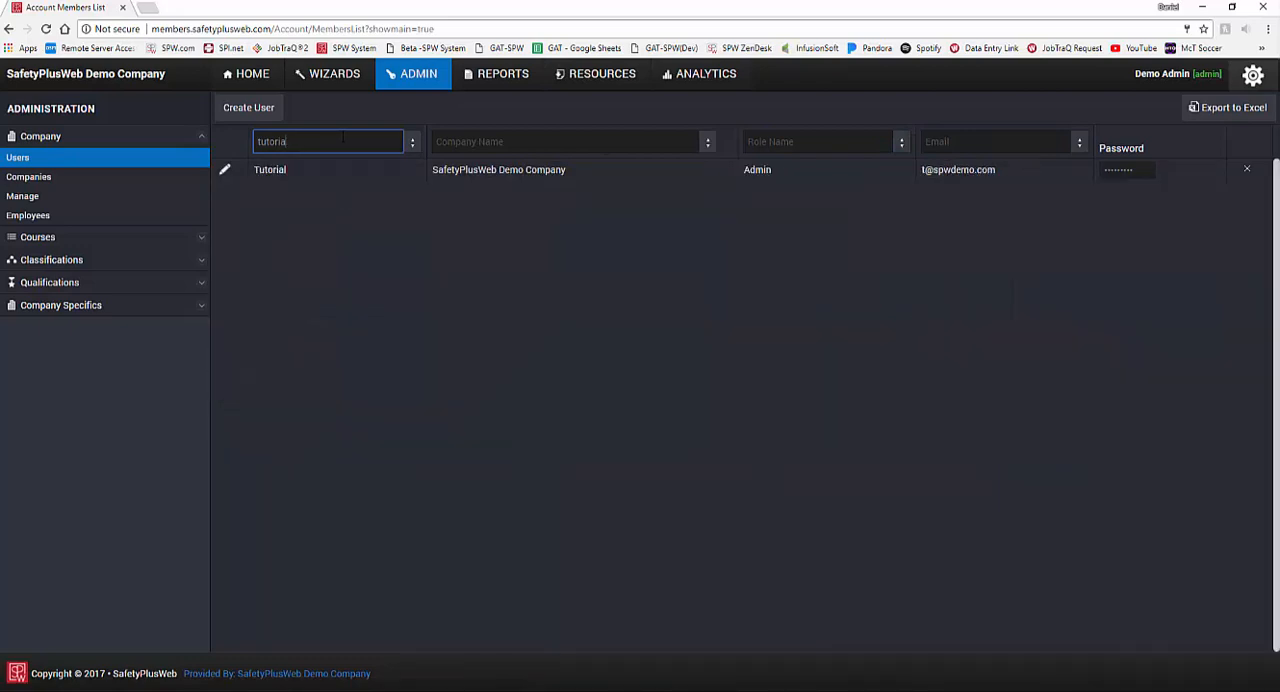
Step: Create a user with the full name Example, filling in the e-mail address and account password
left_click(241, 108)
left_click(243, 108)
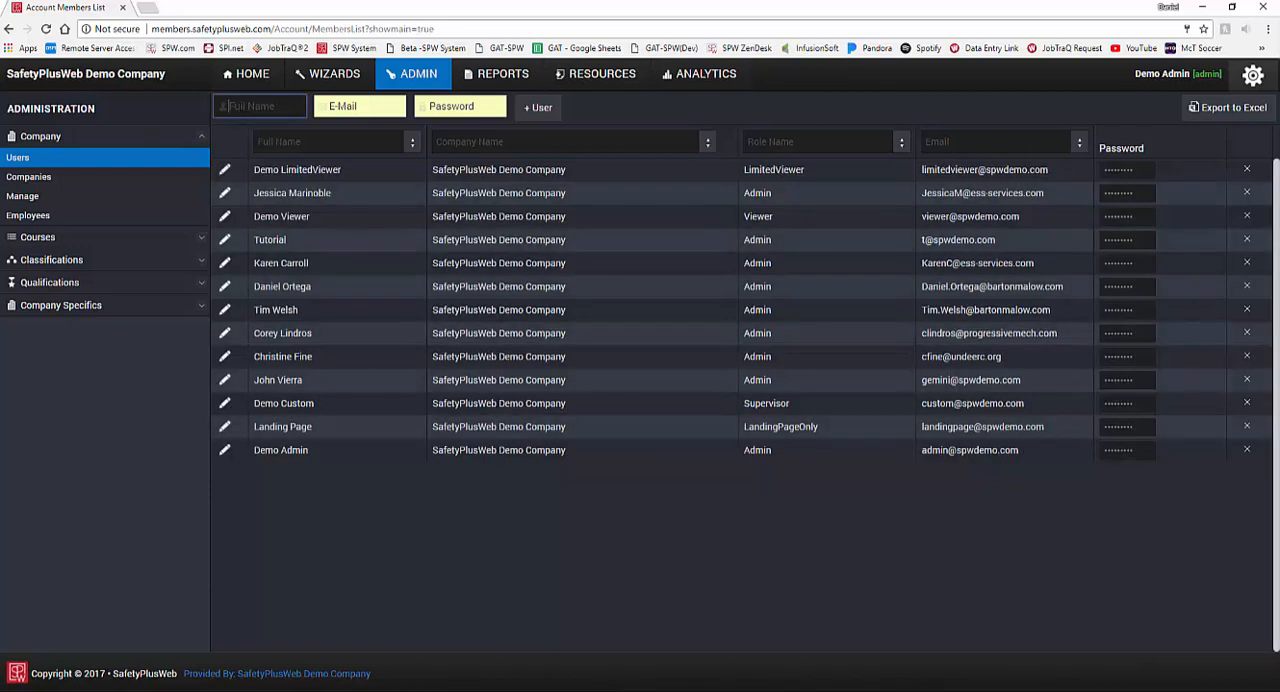
type("Example")
key("Tab")
type("emamp")
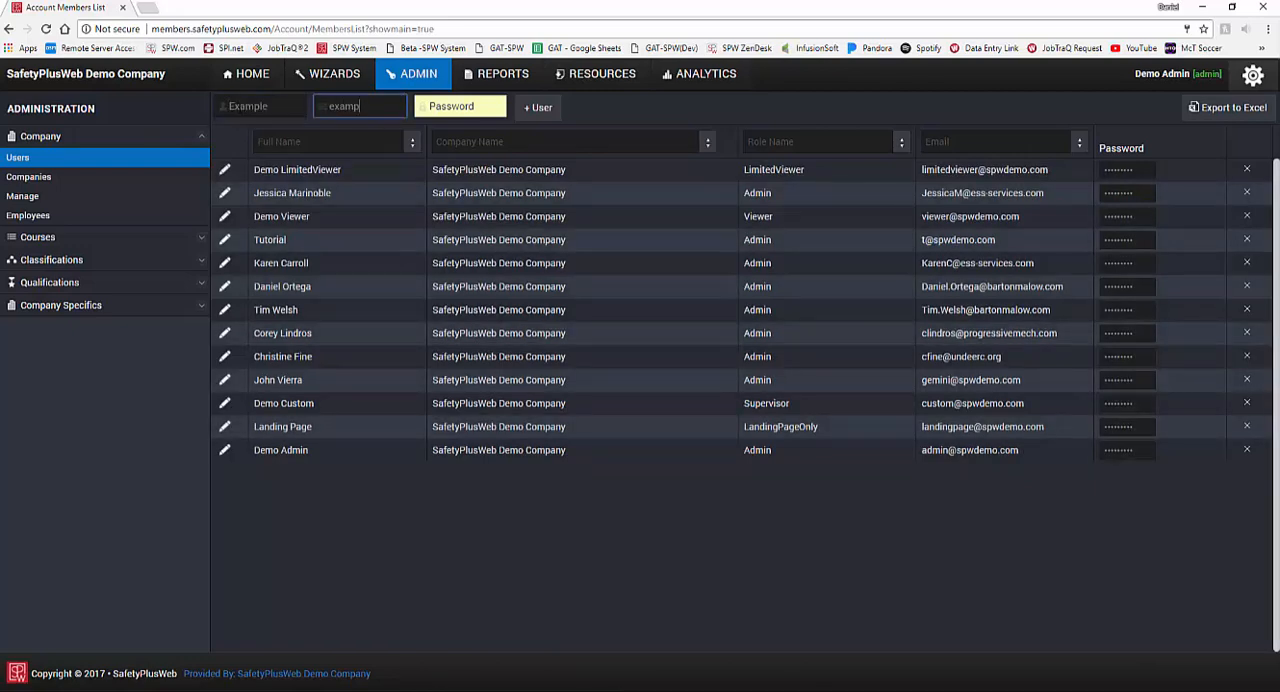
type("le@example.com")
key("Tab")
type("123456")
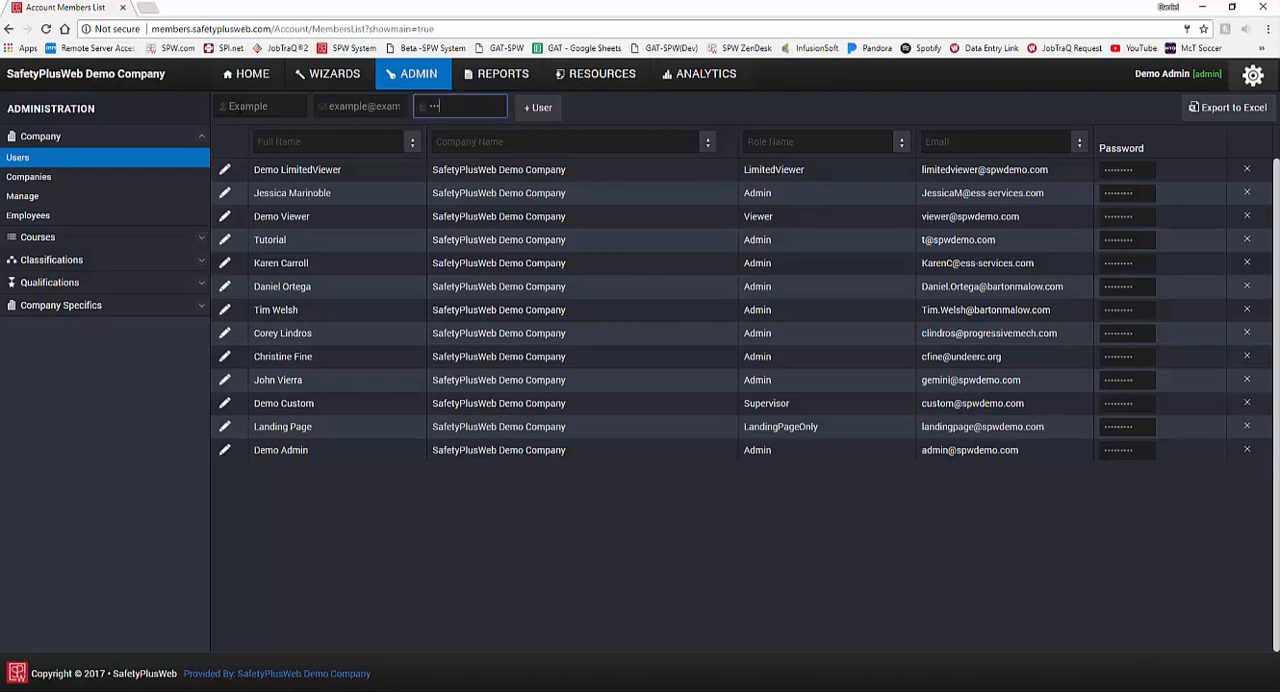
left_click(540, 108)
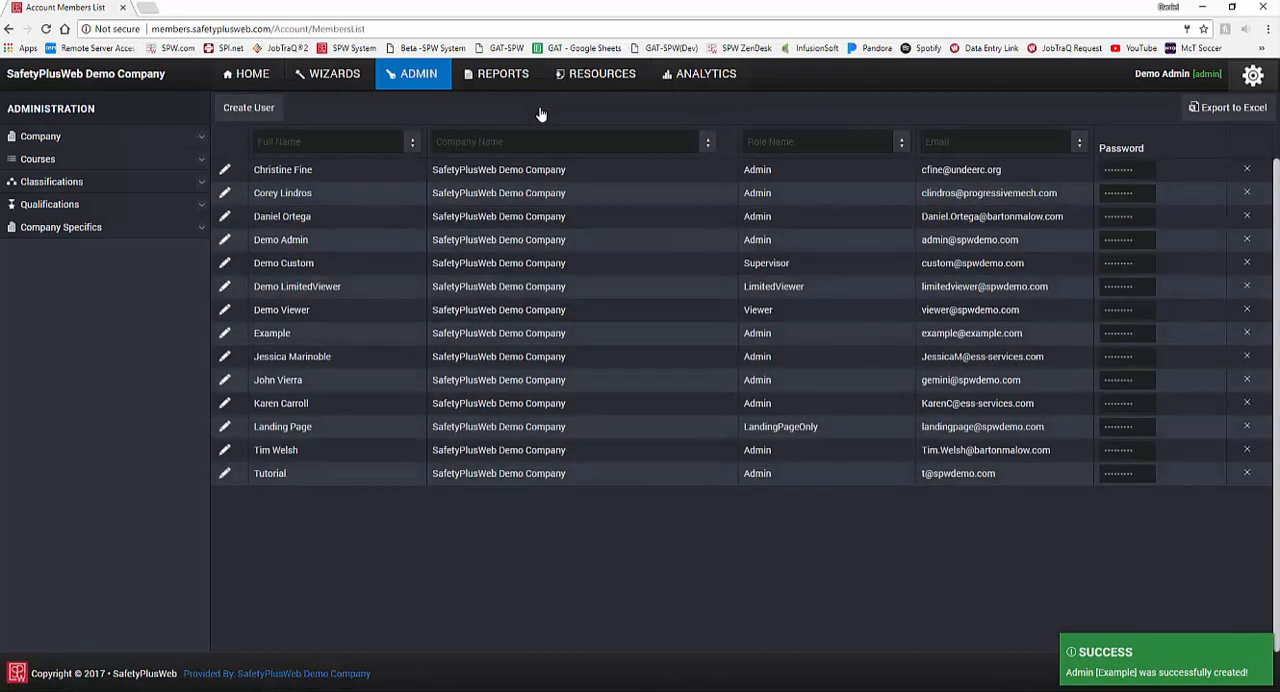
left_click(315, 335)
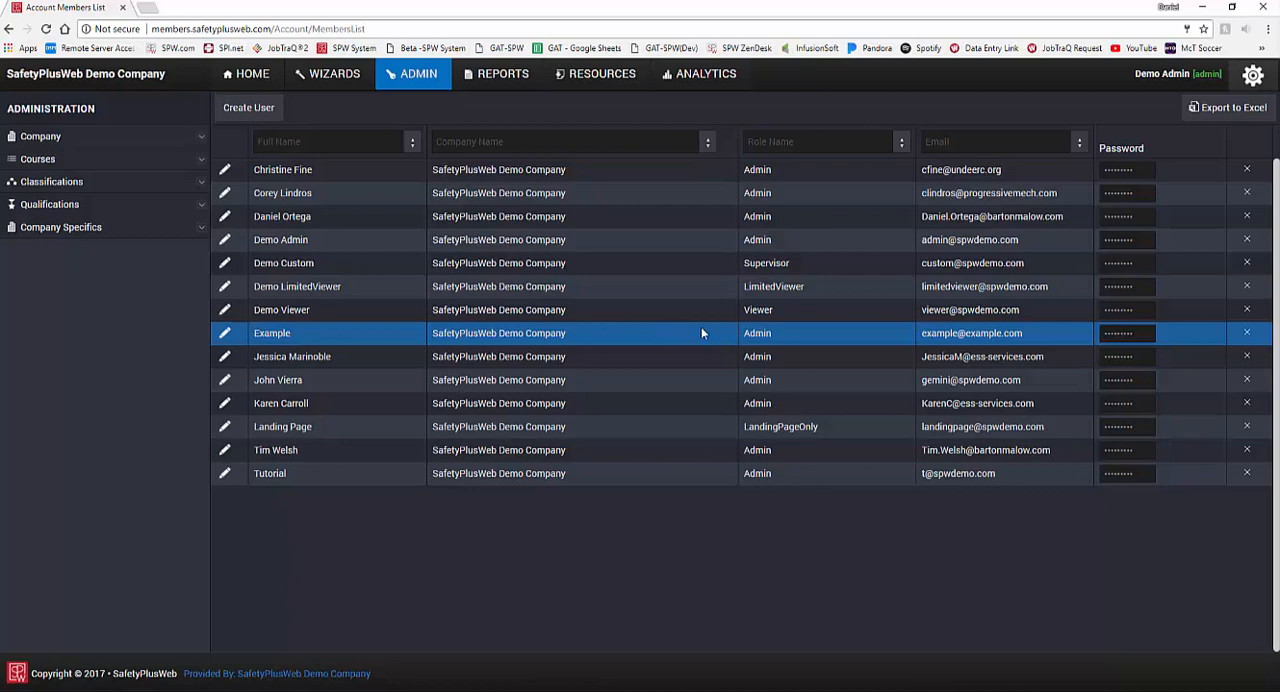
left_click(757, 310)
left_click(824, 286)
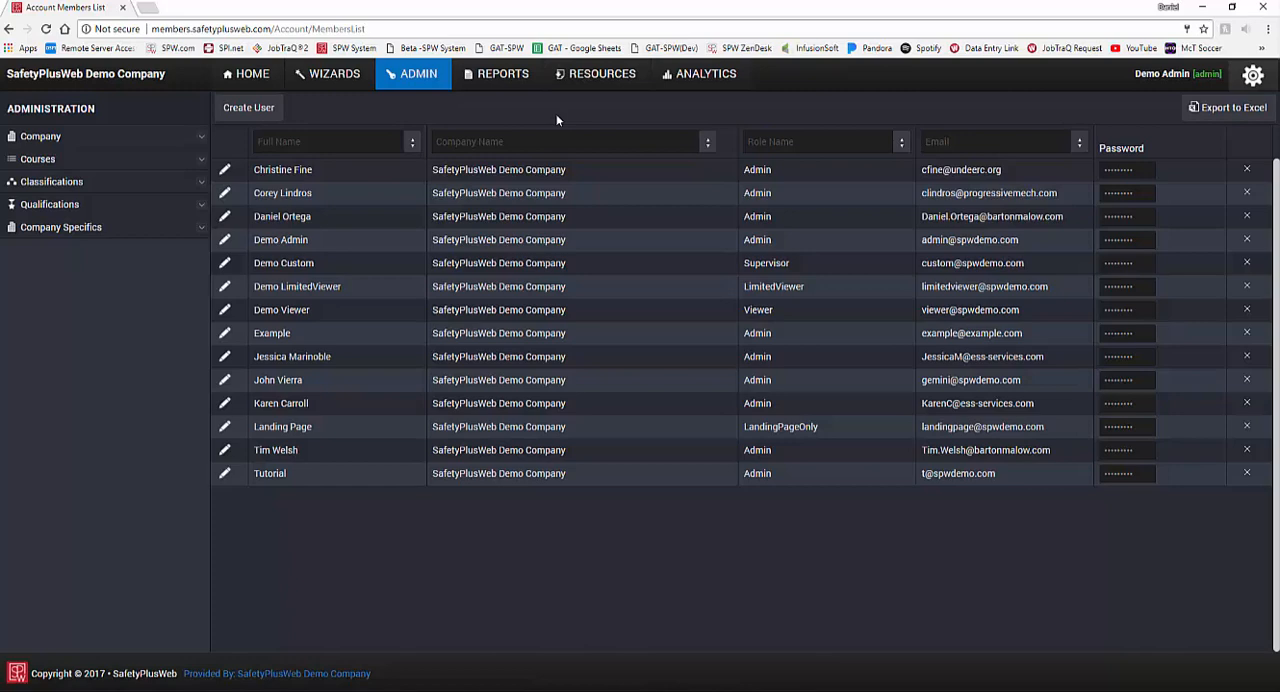
Step: Open the Example user for editing, review the available roles, and assign the Viewer role
left_click(229, 339)
left_click(900, 340)
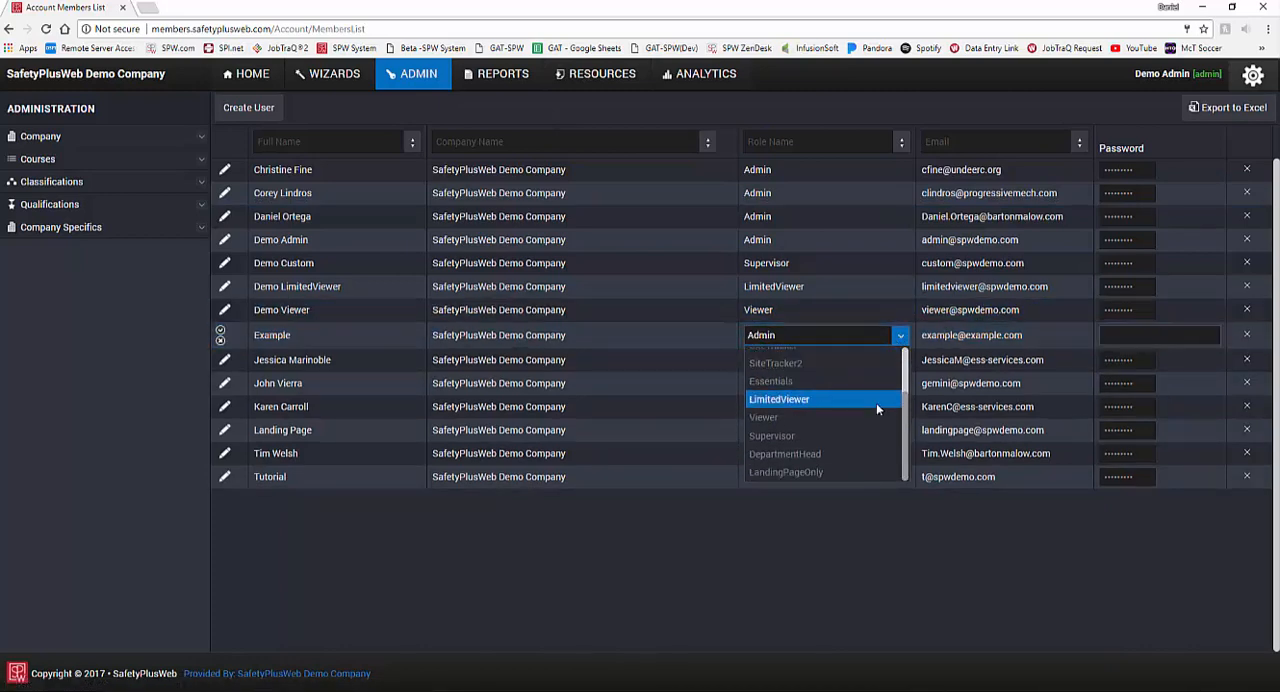
scroll(857, 460, "up", 1)
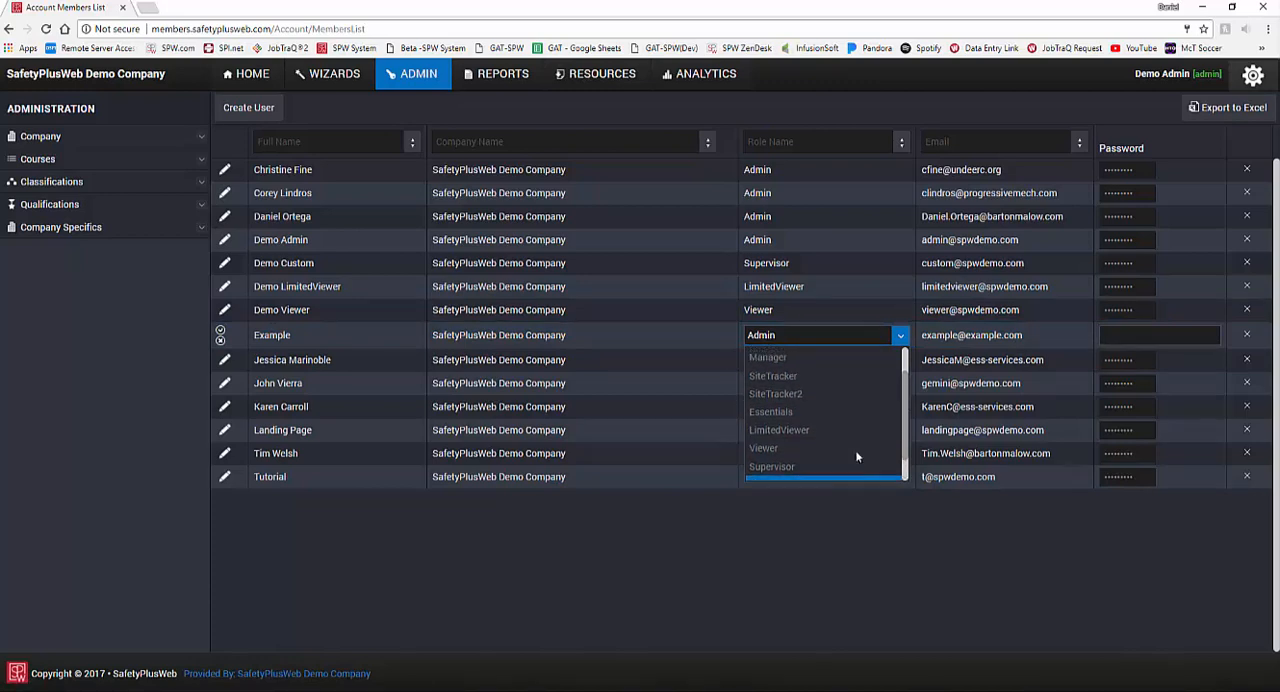
scroll(855, 457, "up", 1)
left_click(899, 336)
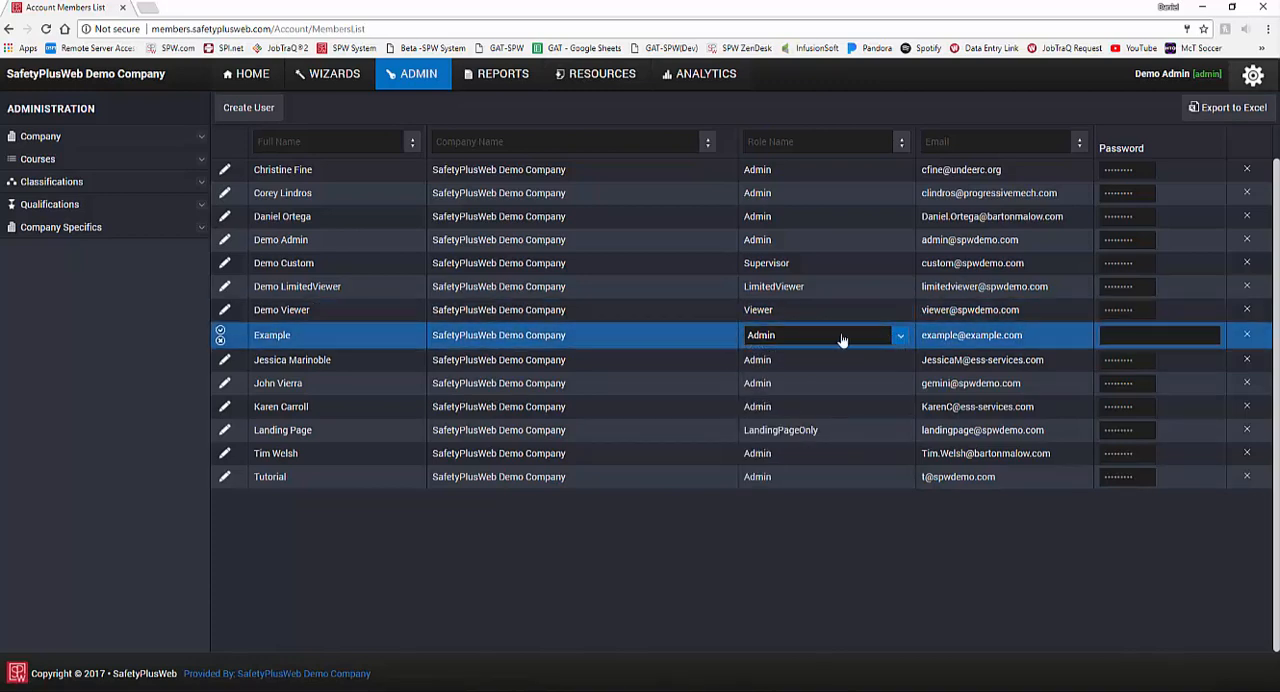
left_click(900, 340)
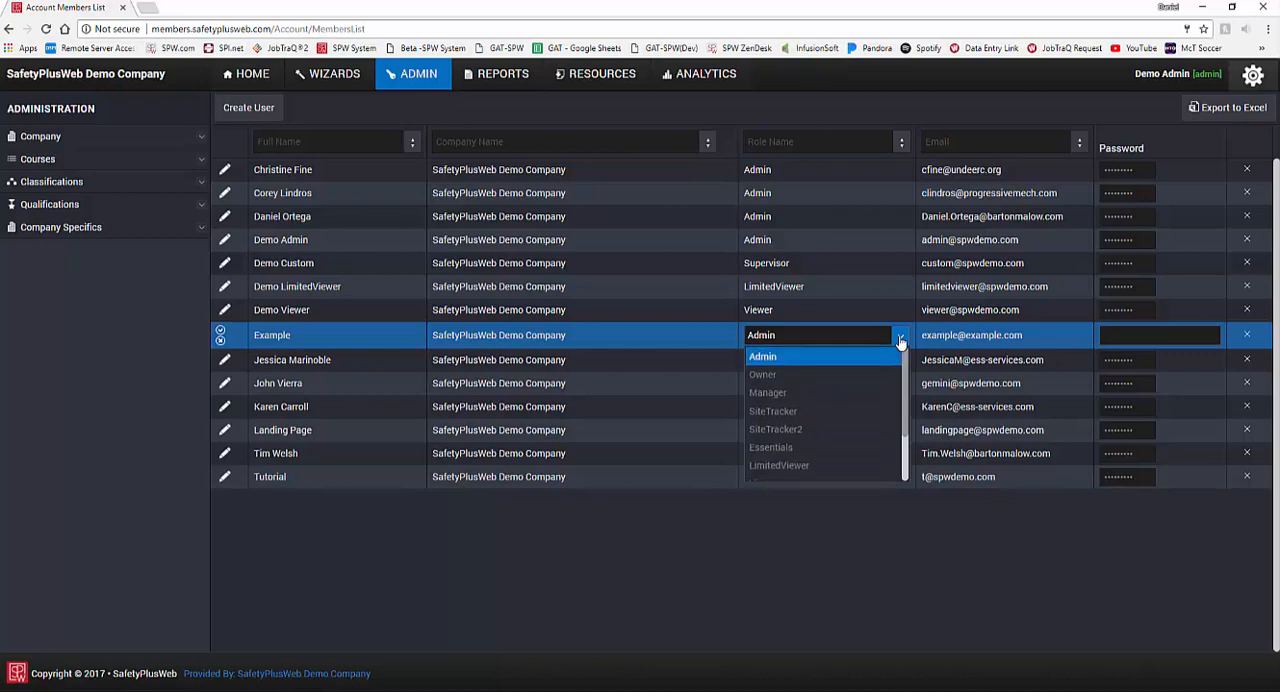
scroll(879, 382, "down", 3)
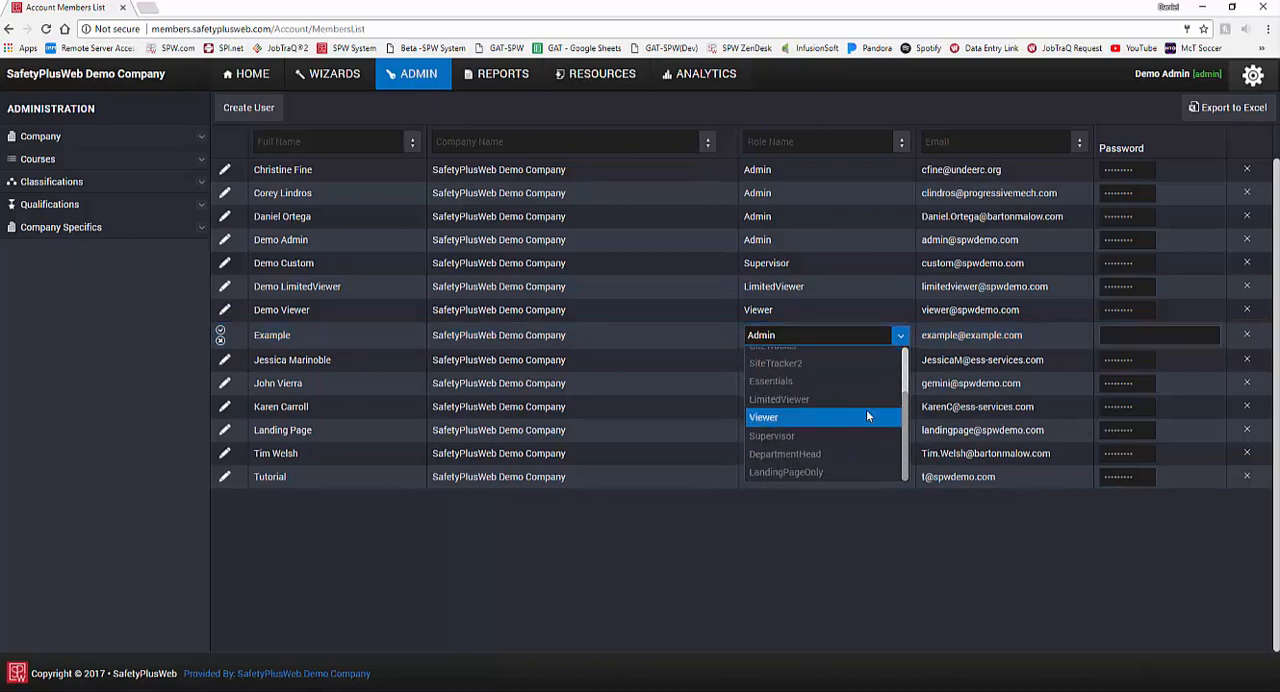
scroll(849, 393, "up", 3)
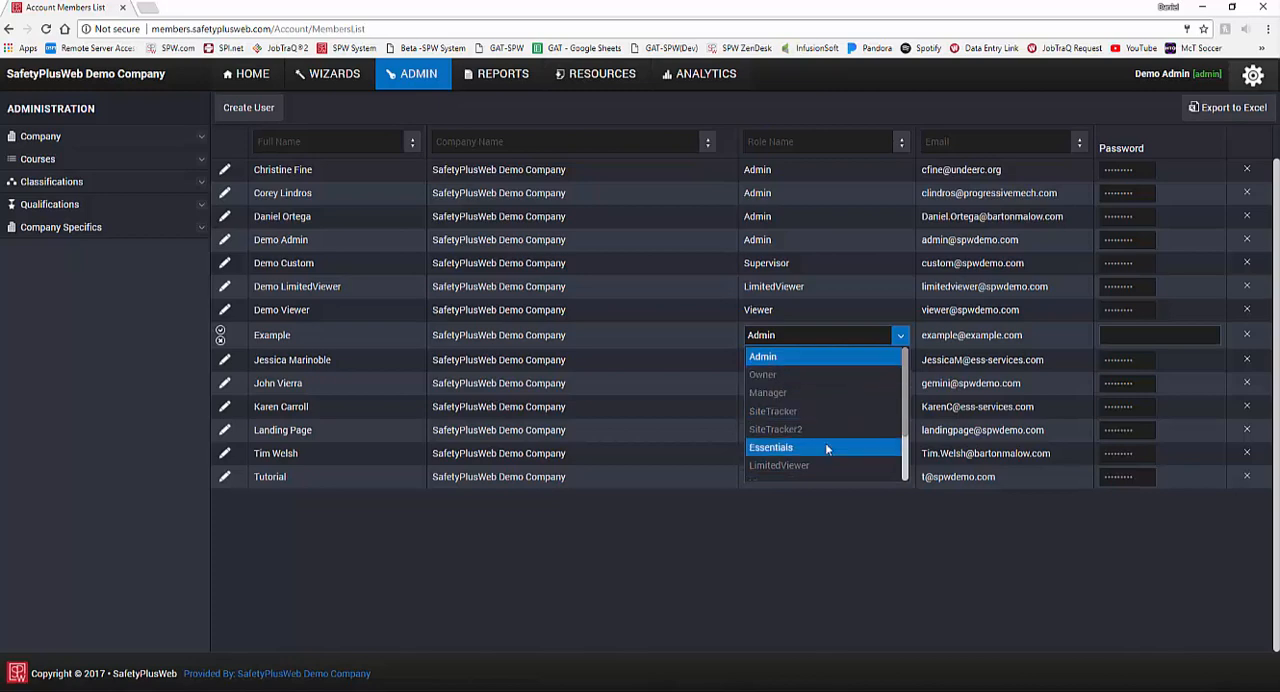
scroll(824, 432, "down", 3)
left_click(823, 419)
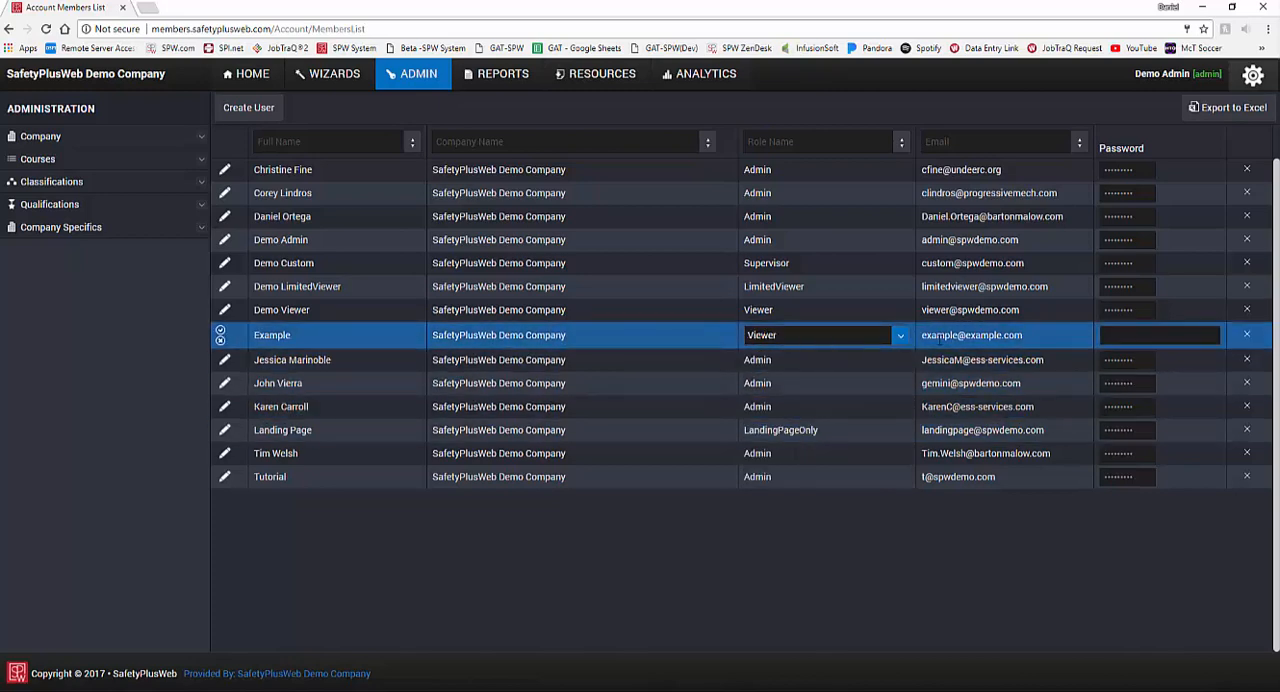
Step: Enter a new account password for the Example user and save the edited record
left_click(1125, 334)
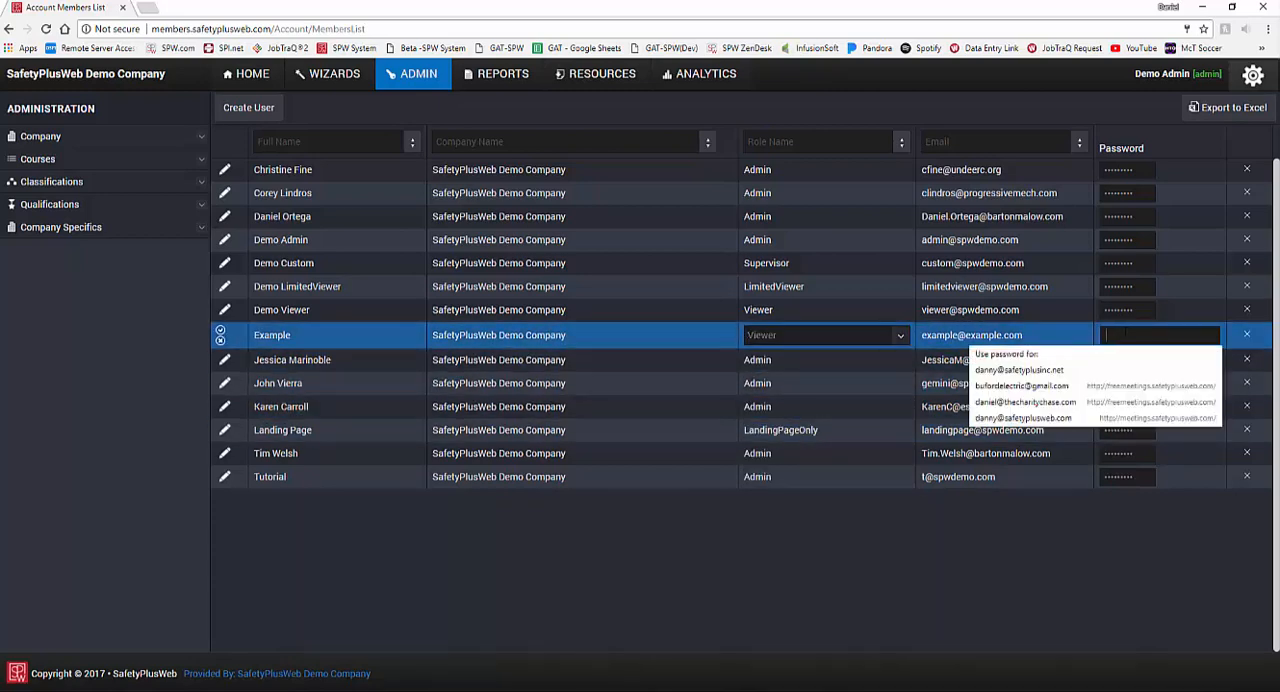
type("••••••••")
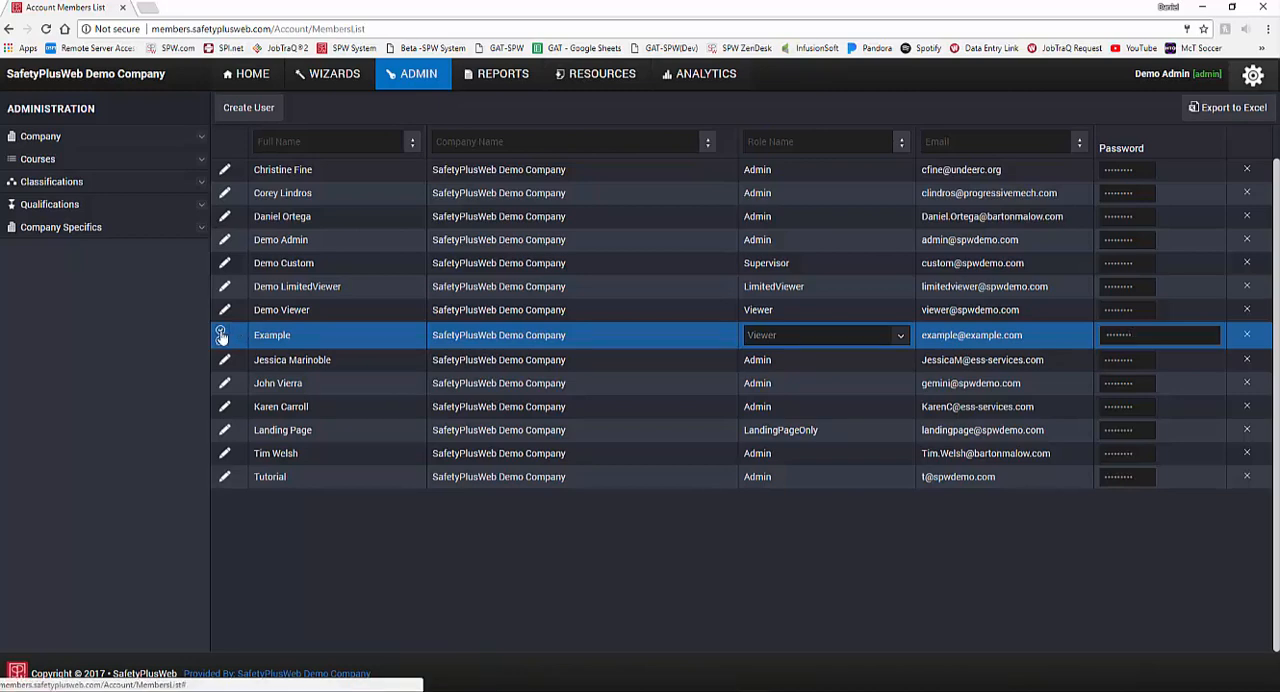
left_click(221, 336)
left_click(409, 355)
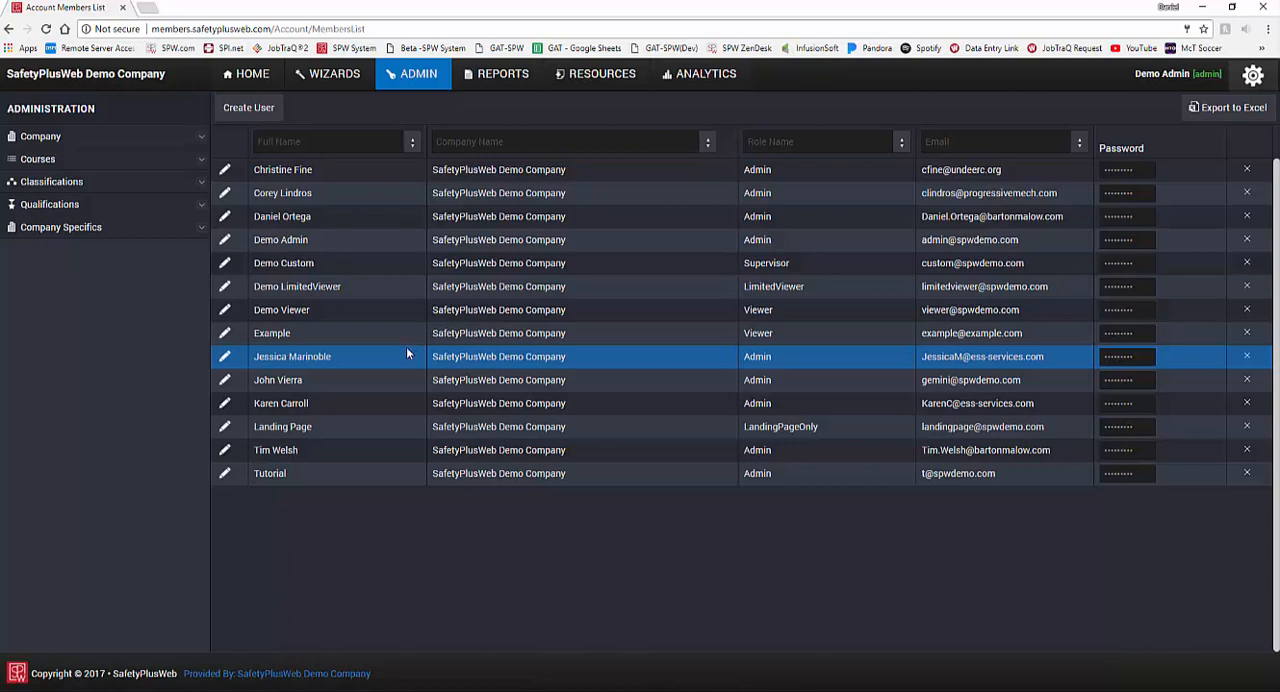
left_click(402, 339)
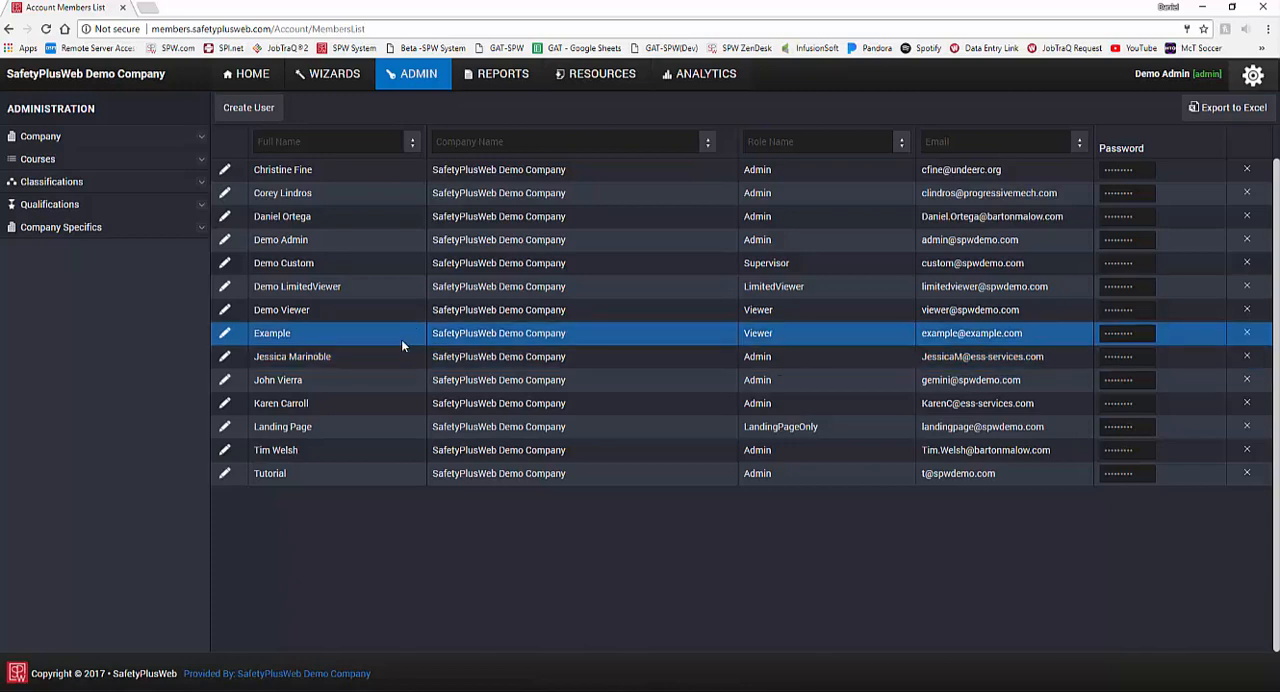
Step: Start deleting the admin user listed two rows below Example and cancel the deletion
left_click(862, 374)
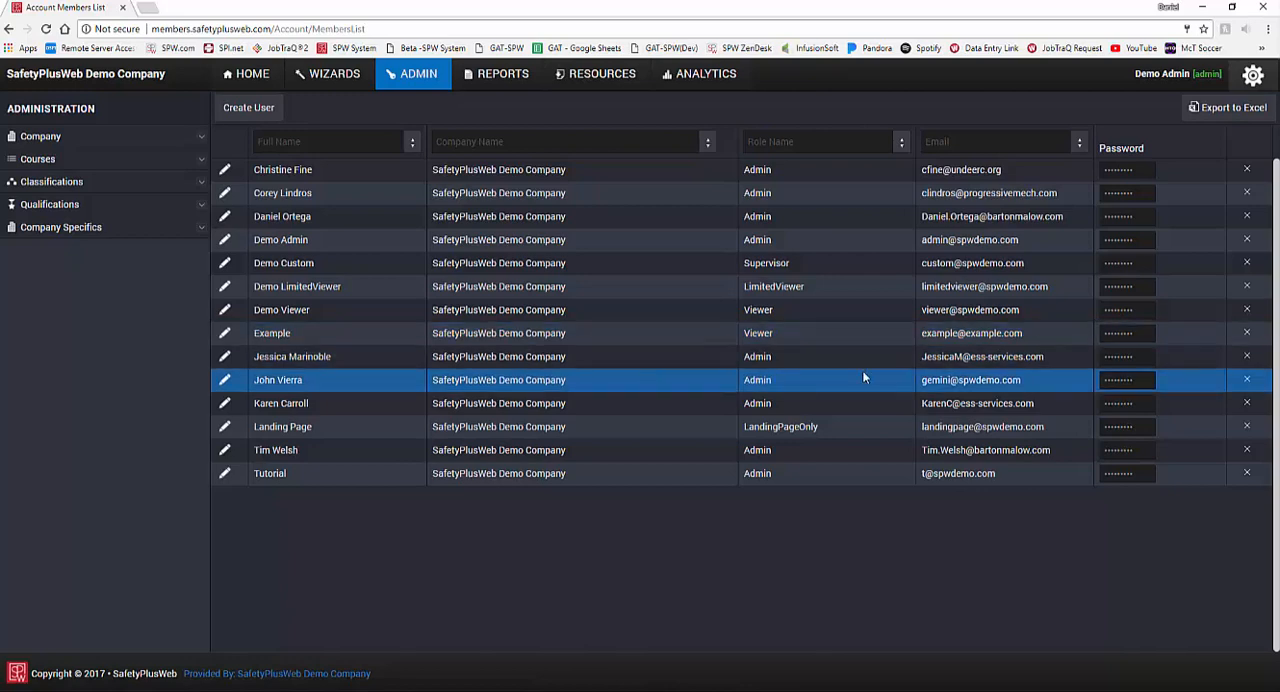
left_click(1247, 380)
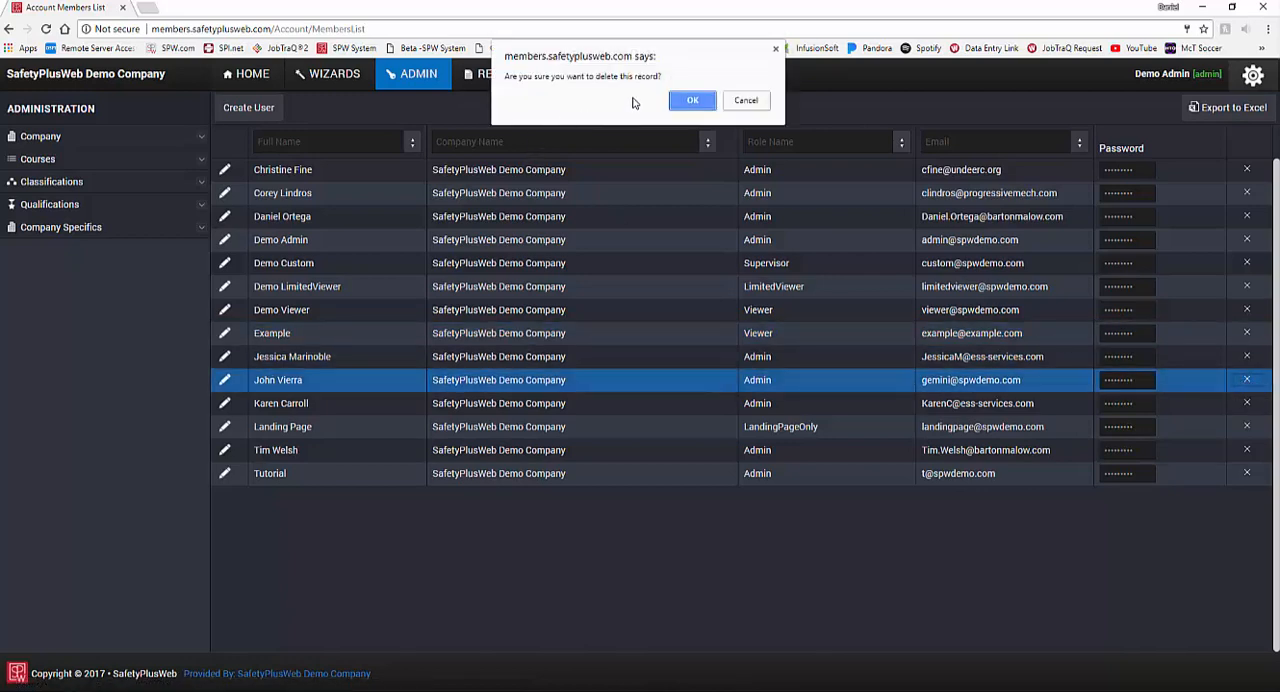
left_click(745, 101)
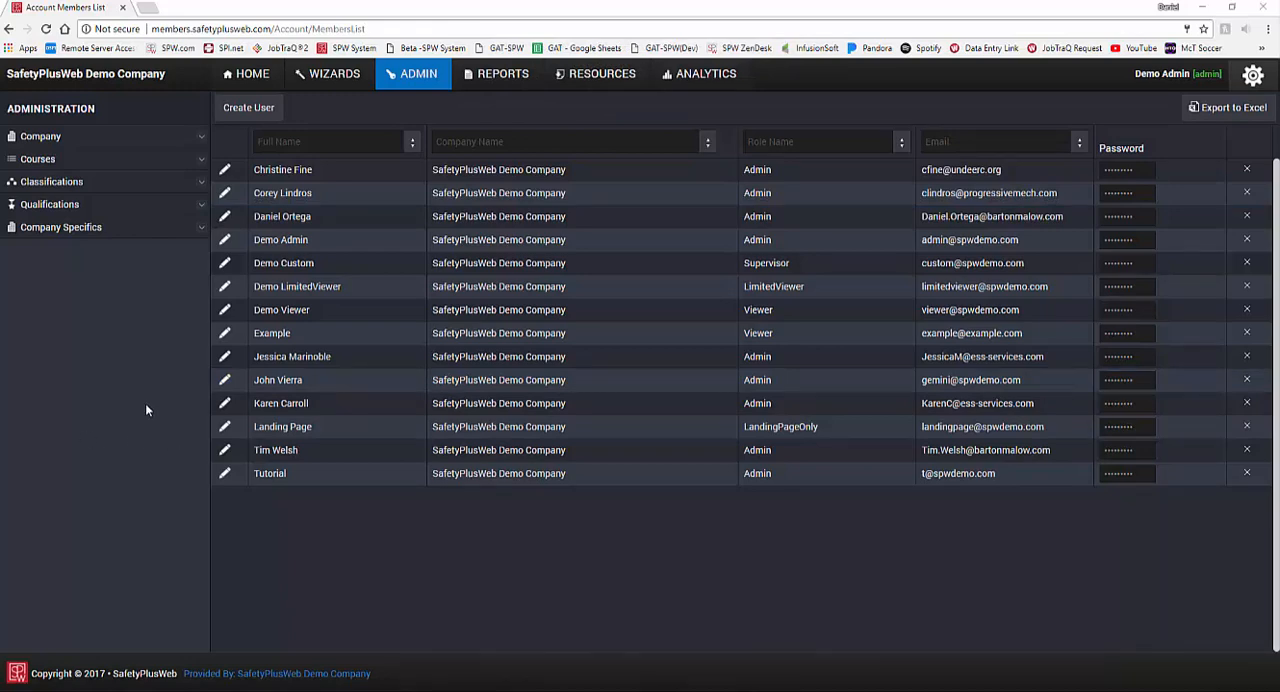
Step: Open the company's Manage page and examine its details, down to the Receive Notifications setting
left_click(105, 138)
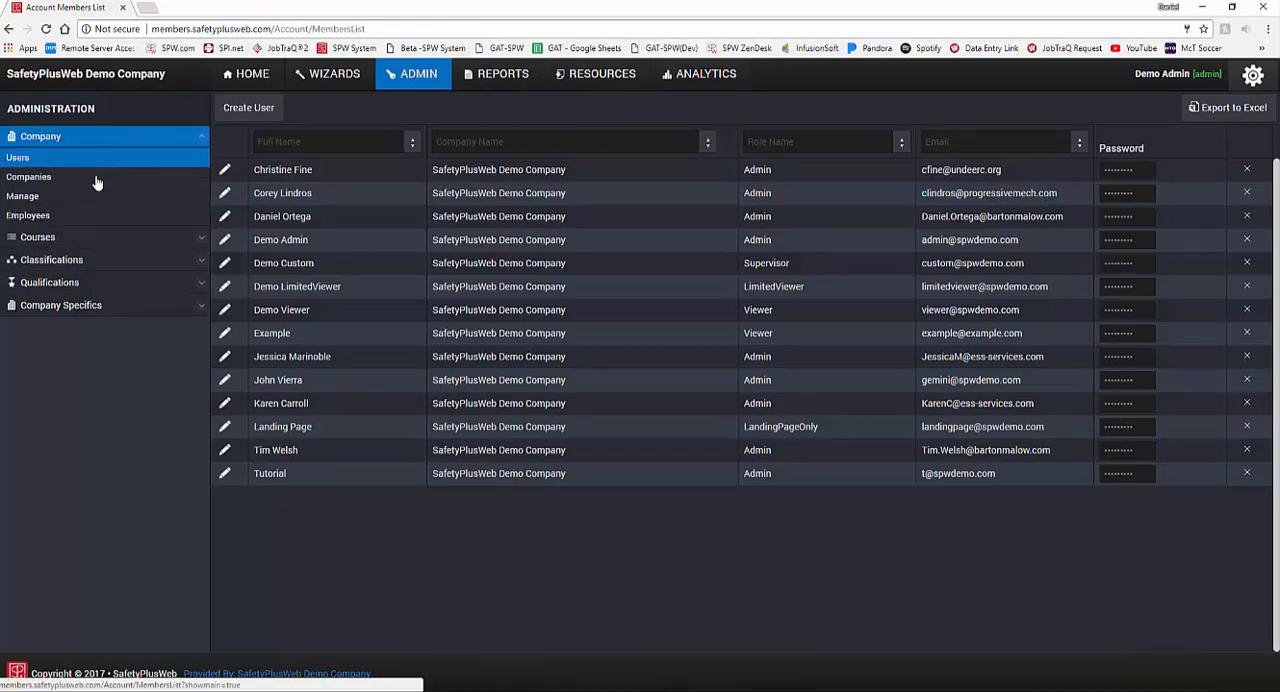
left_click(95, 197)
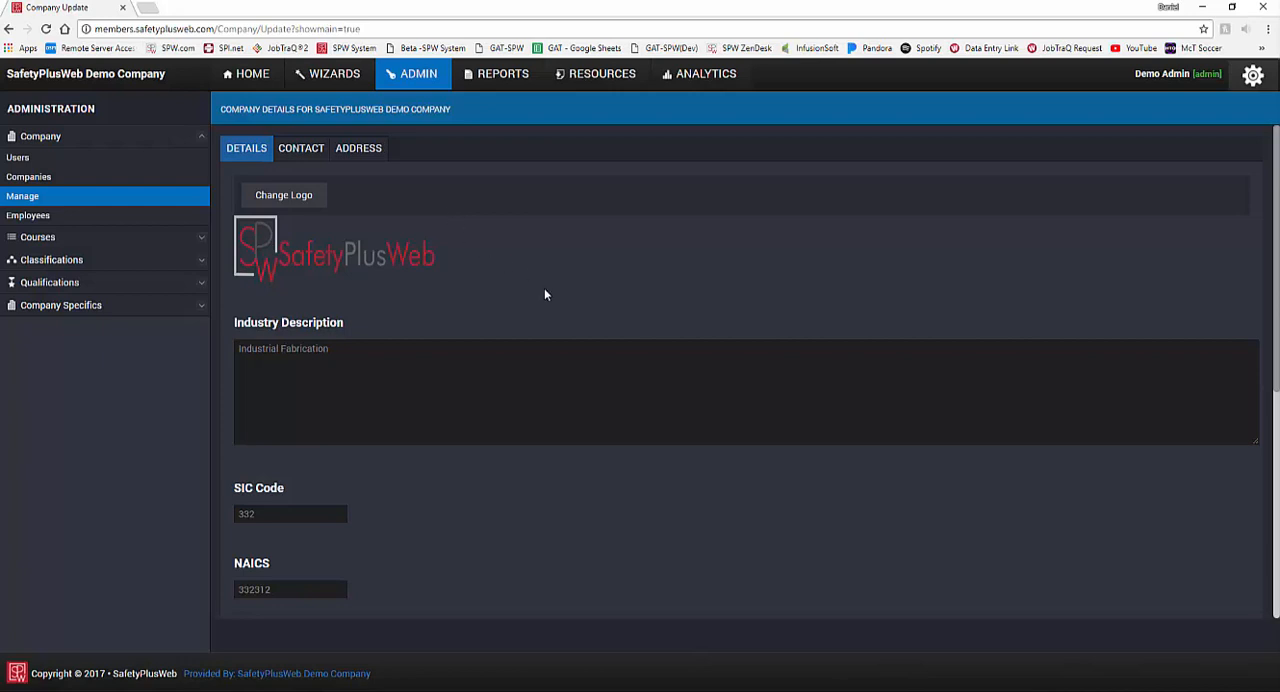
scroll(544, 292, "down", 3)
scroll(541, 305, "down", 2)
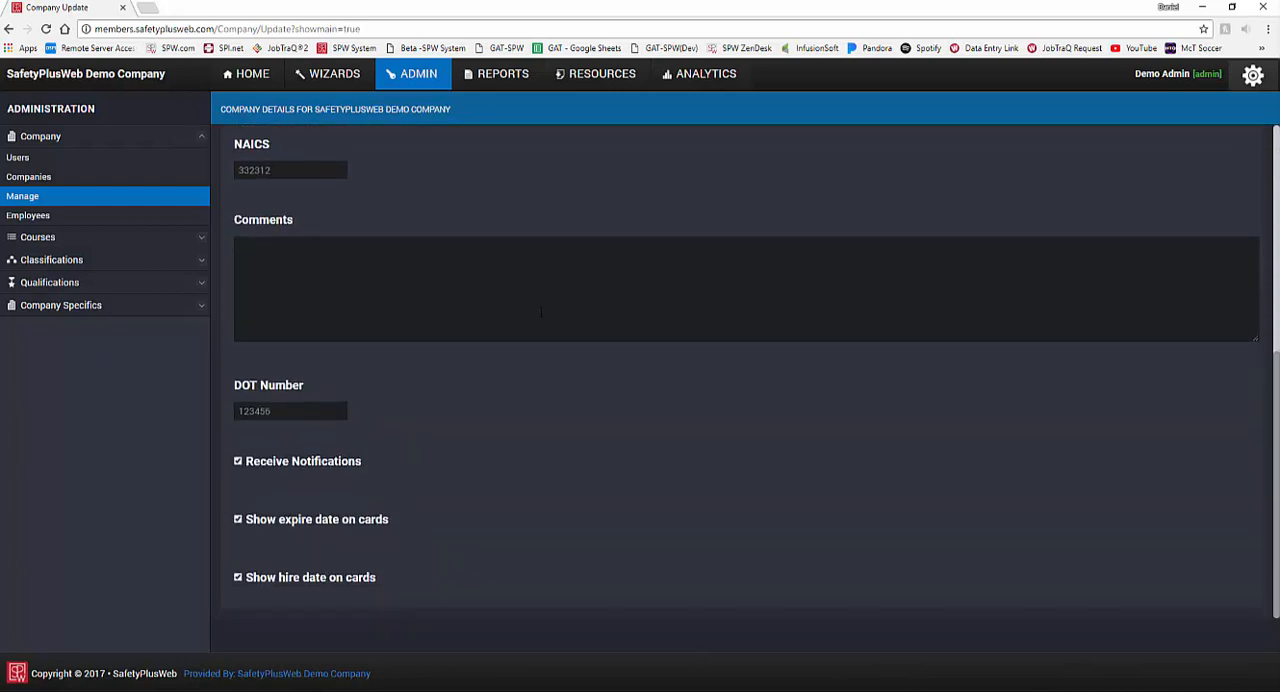
left_click(238, 464)
left_click(238, 464)
Step: Open the company's contact information and examine the Contact 1 and Contact 2 fields with their e-mail fields
scroll(402, 434, "up", 5)
left_click(300, 157)
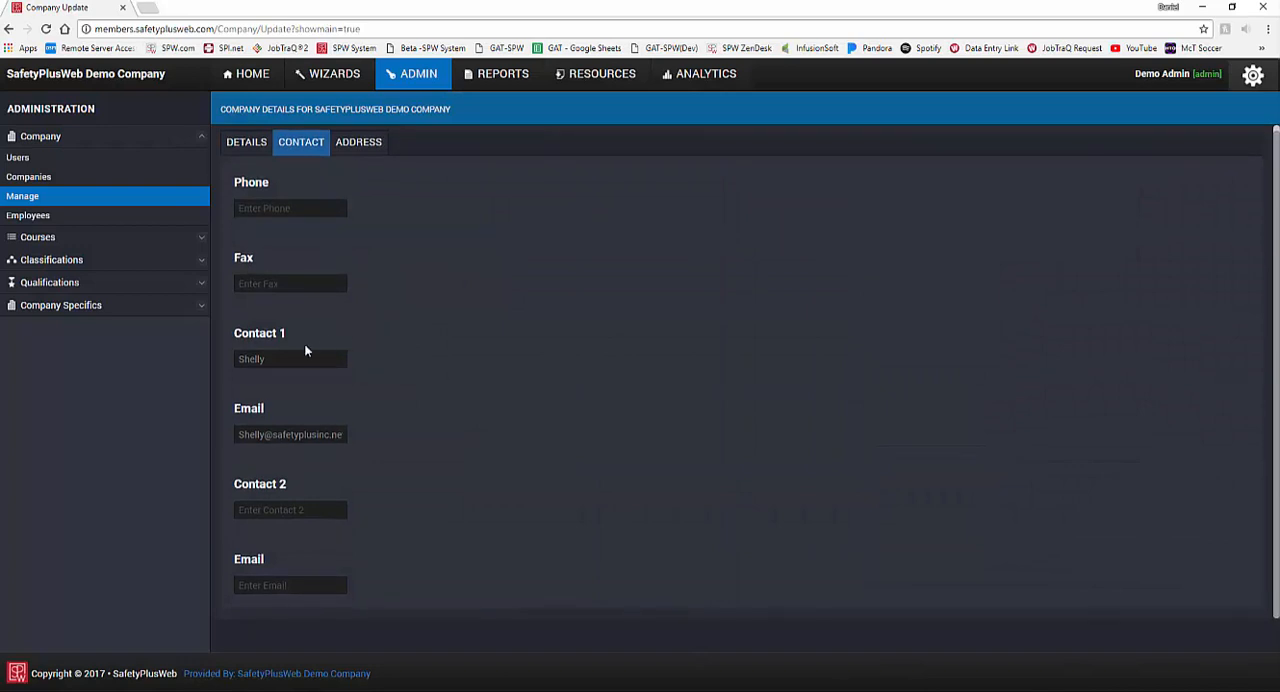
left_click_drag(293, 335, 233, 336)
left_click_drag(272, 416, 233, 416)
left_click_drag(291, 486, 234, 487)
left_click_drag(267, 560, 229, 561)
left_click(431, 506)
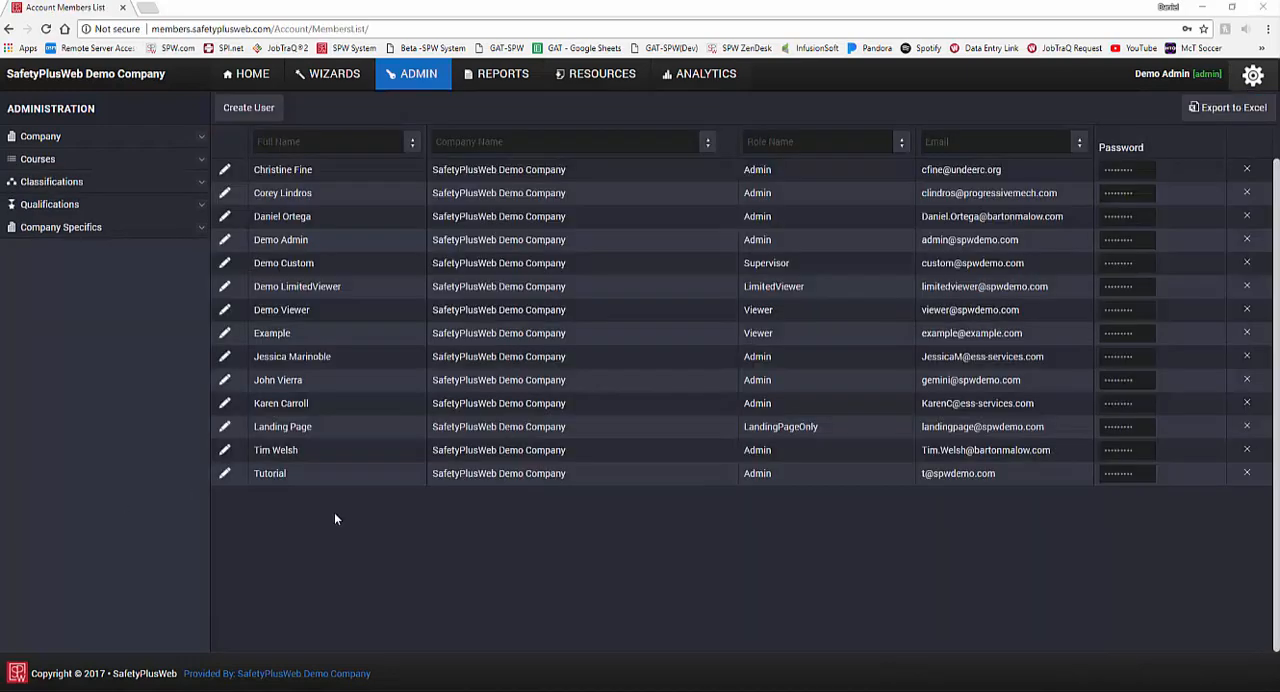
Step: Open the employee list in the company administration section
left_click(116, 138)
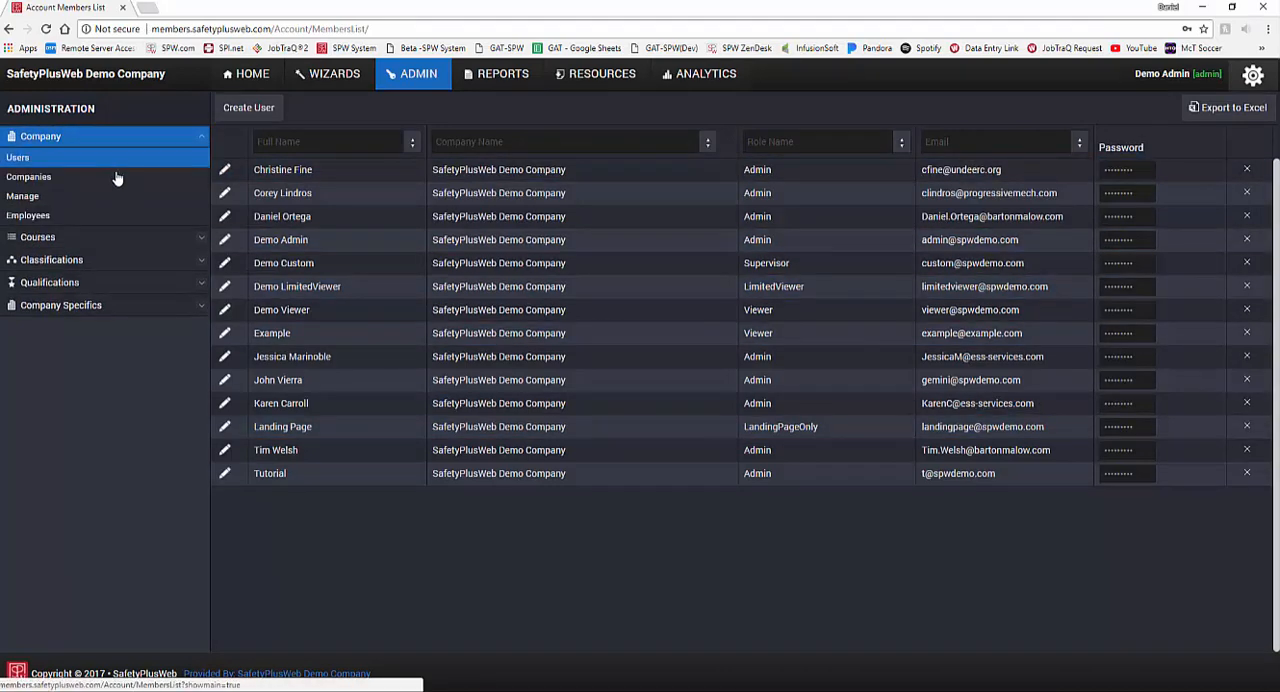
left_click(111, 215)
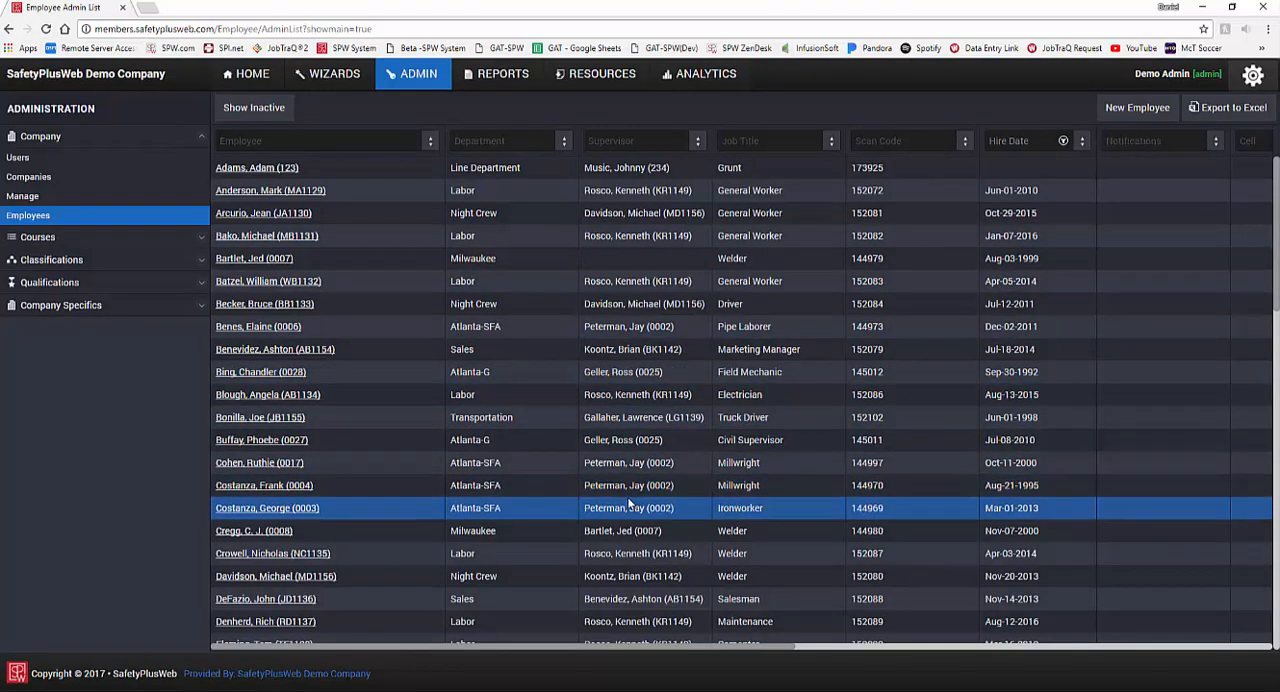
Step: Show the inactive employees and return to the list of active employees
left_click(249, 110)
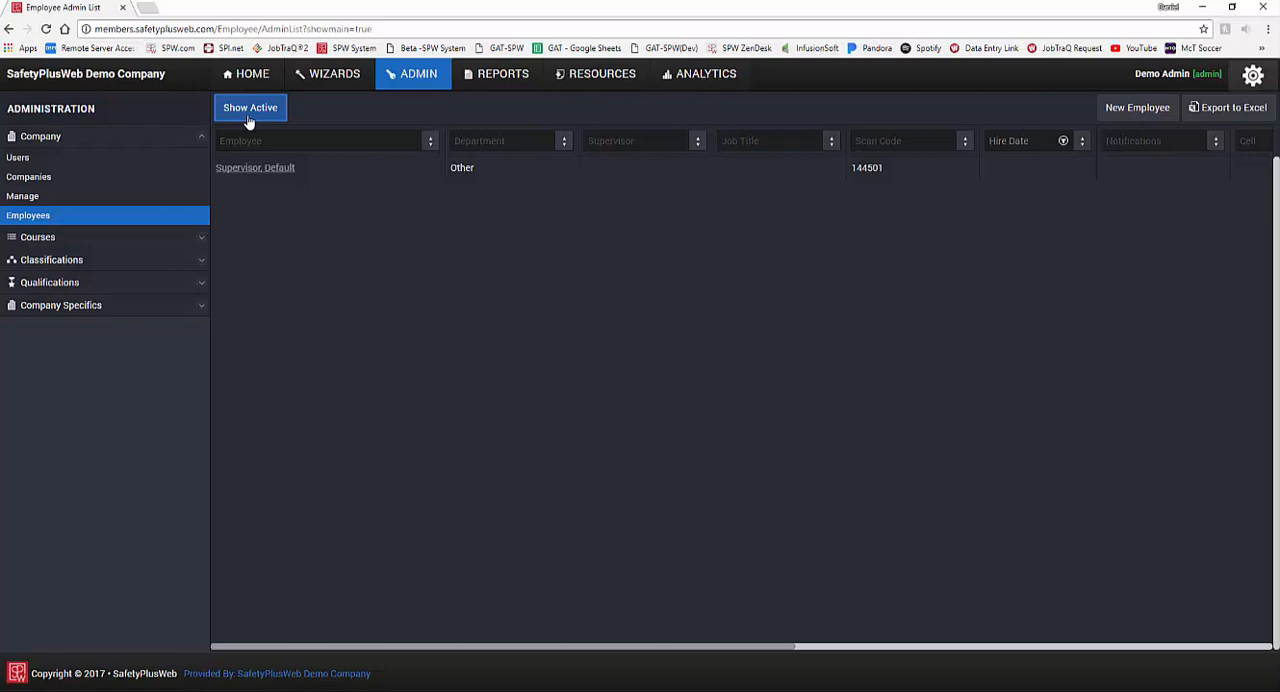
left_click(249, 110)
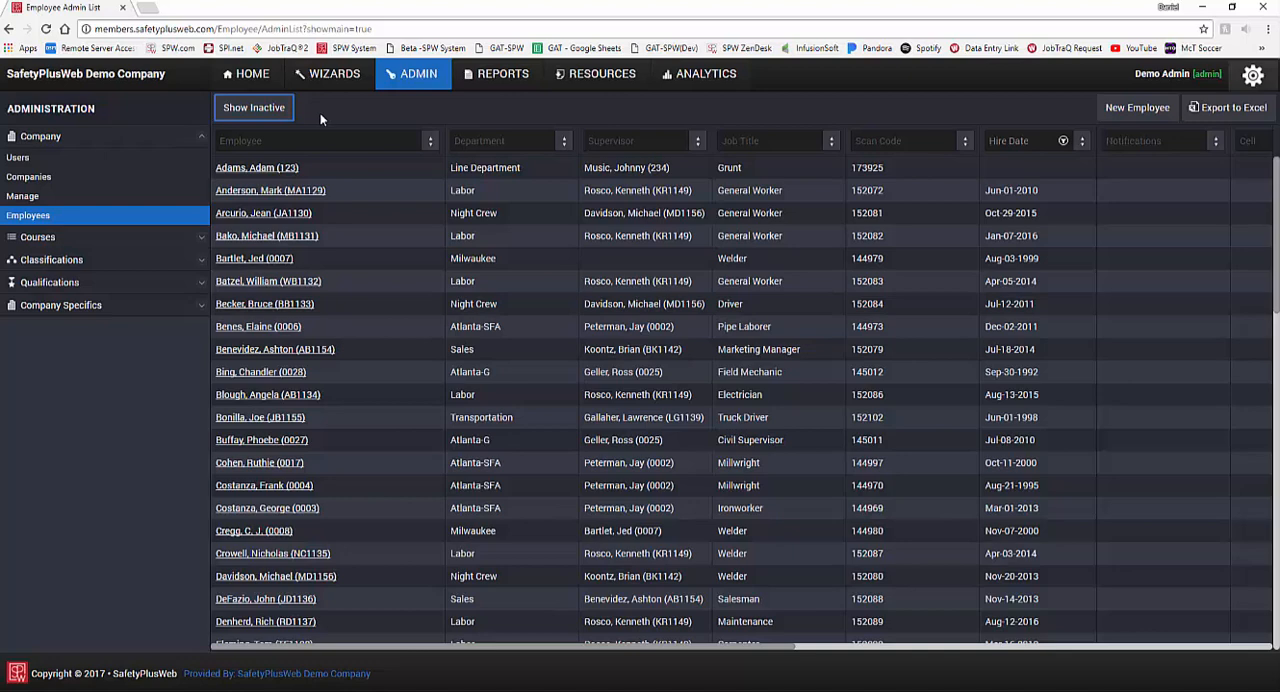
Step: Start a new employee record and fill in the employee's first name and last name
left_click(1197, 124)
left_click(1165, 116)
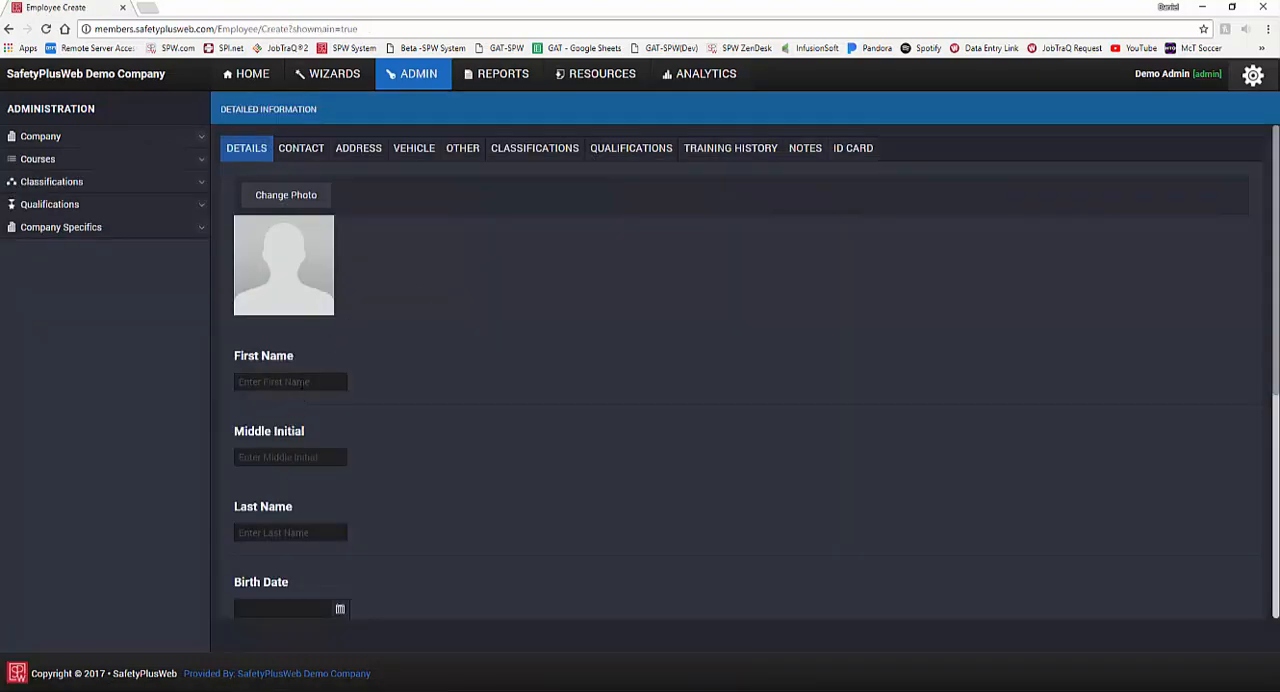
left_click(302, 383)
type("Fi")
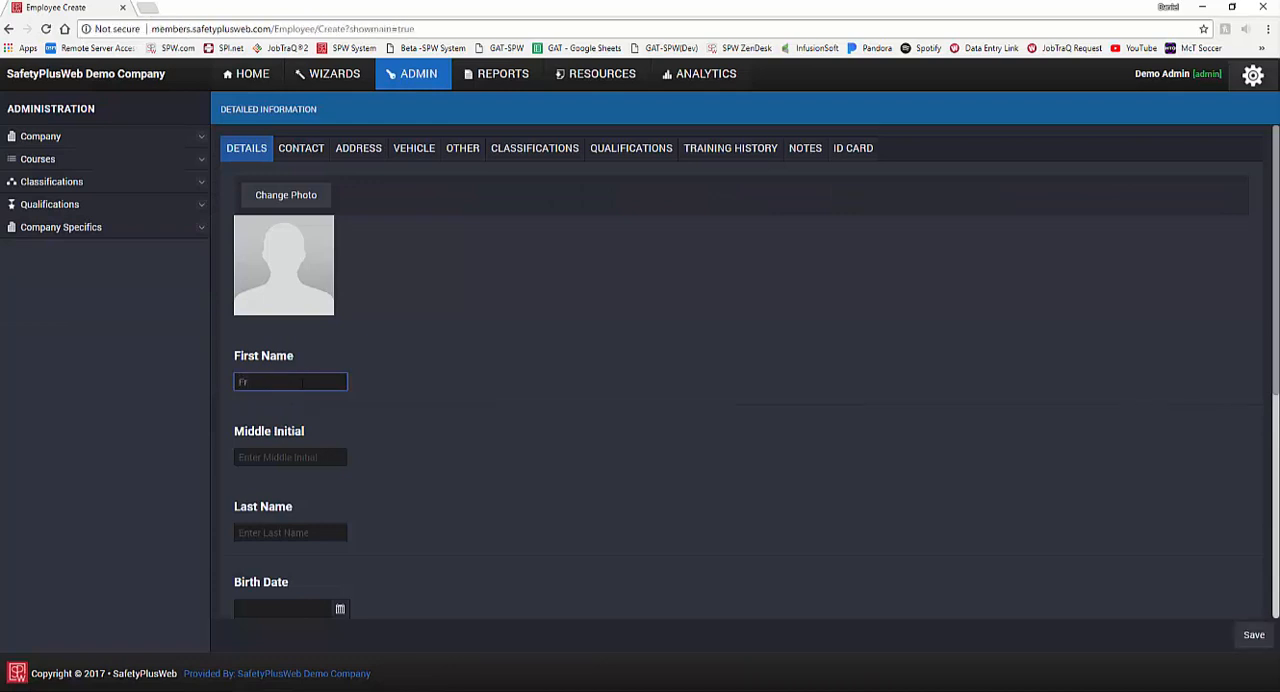
type("rst")
key("Tab")
key("Tab")
type("Las")
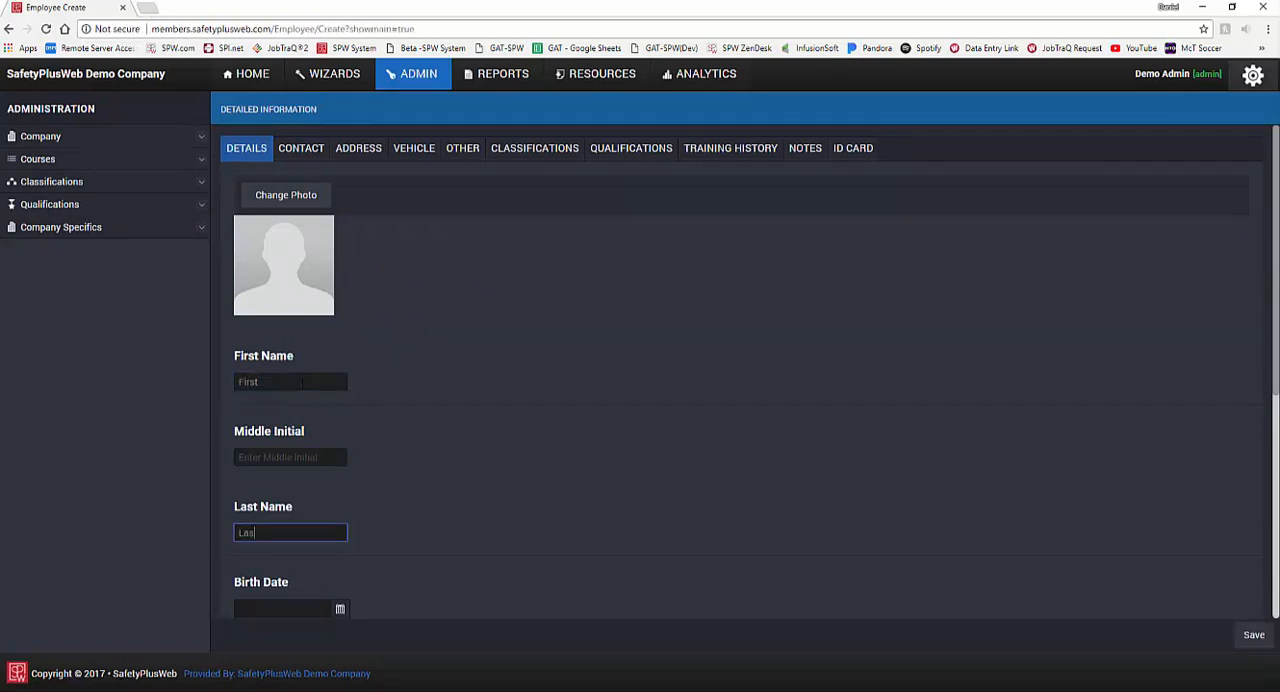
type("t")
Step: Assign the new employee to the Admin department, enter the employee ID number and save the record
scroll(348, 430, "down", 4)
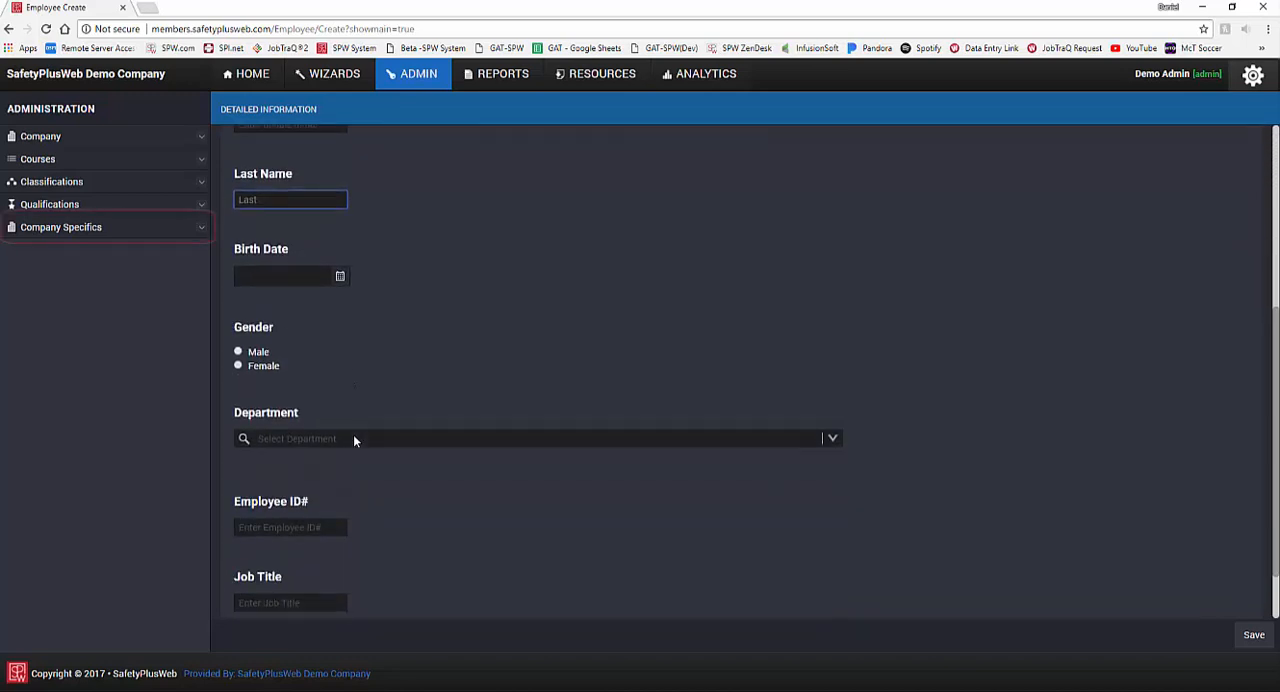
left_click(353, 437)
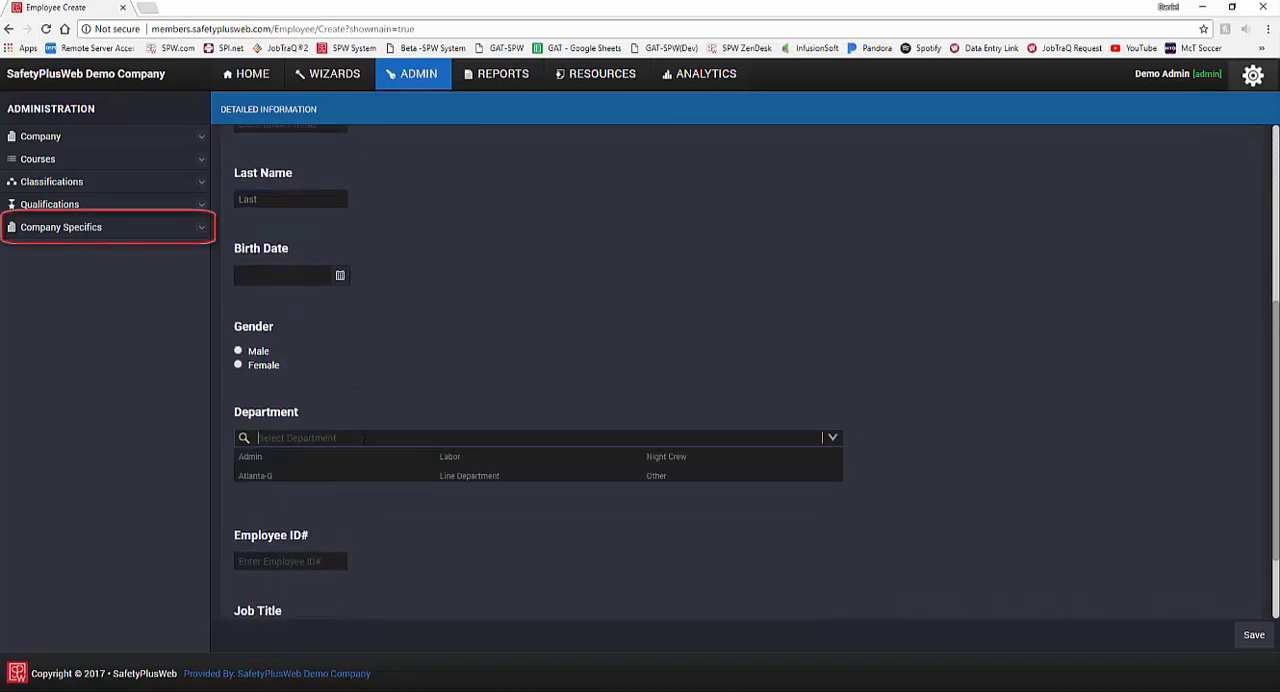
left_click(366, 457)
scroll(417, 392, "down", 1)
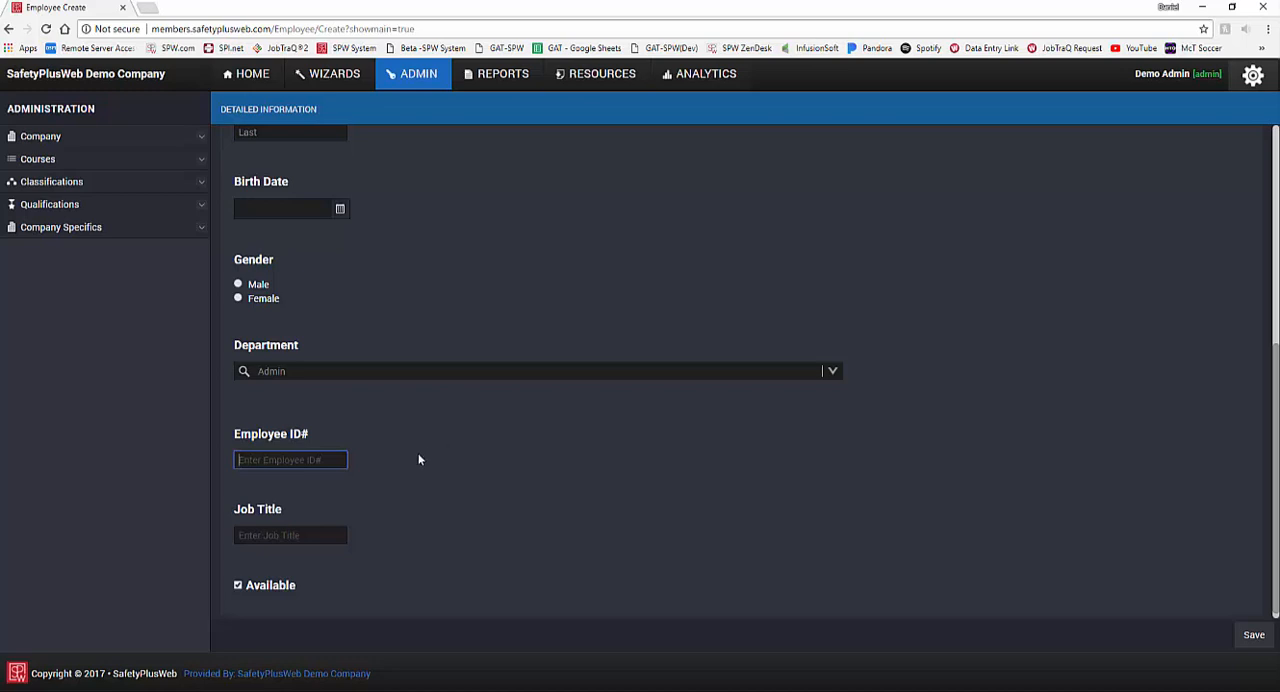
type("0123456")
left_click(1252, 635)
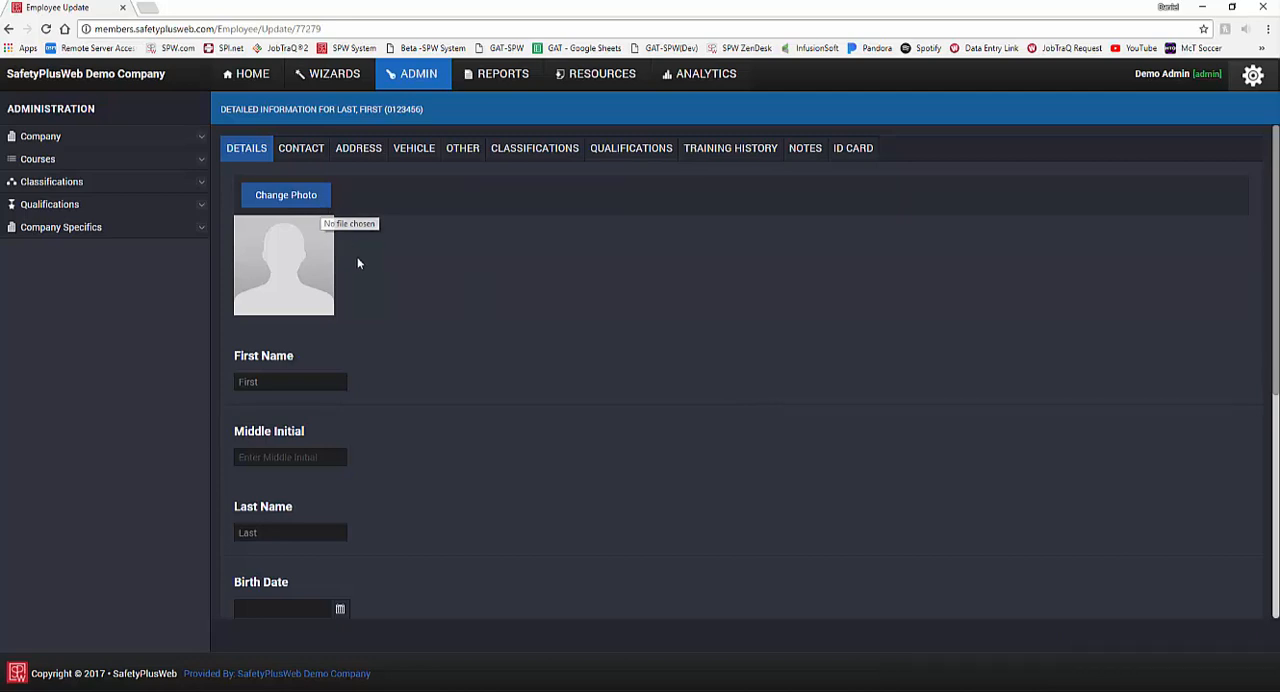
Step: Fill in the e-mail address in the new employee's contact information
scroll(415, 378, "down", 1)
scroll(289, 150, "up", 1)
scroll(287, 148, "up", 1)
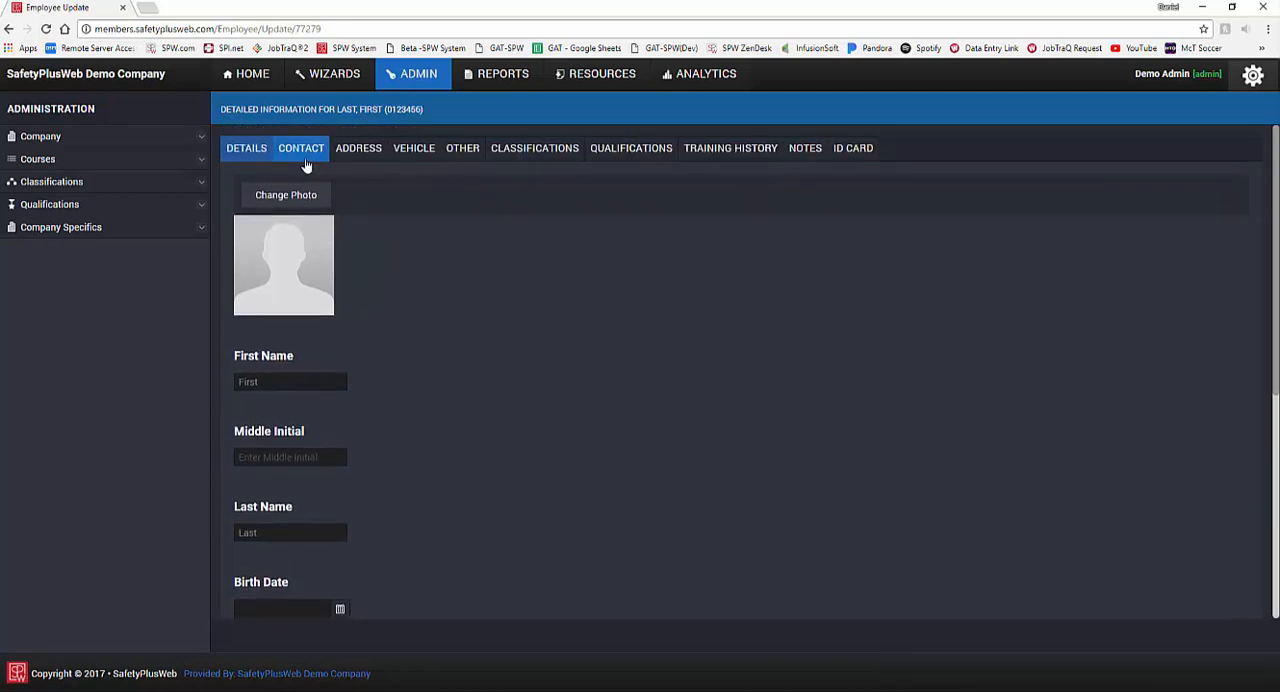
left_click(304, 152)
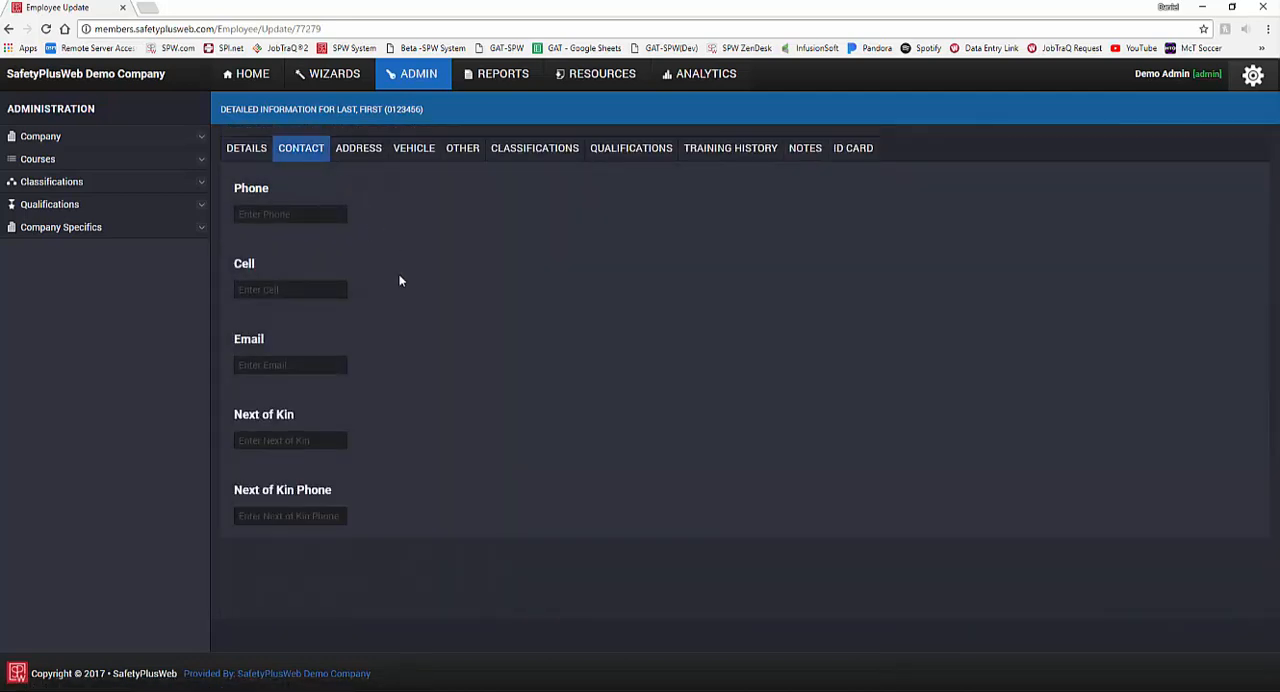
left_click(303, 360)
type("f")
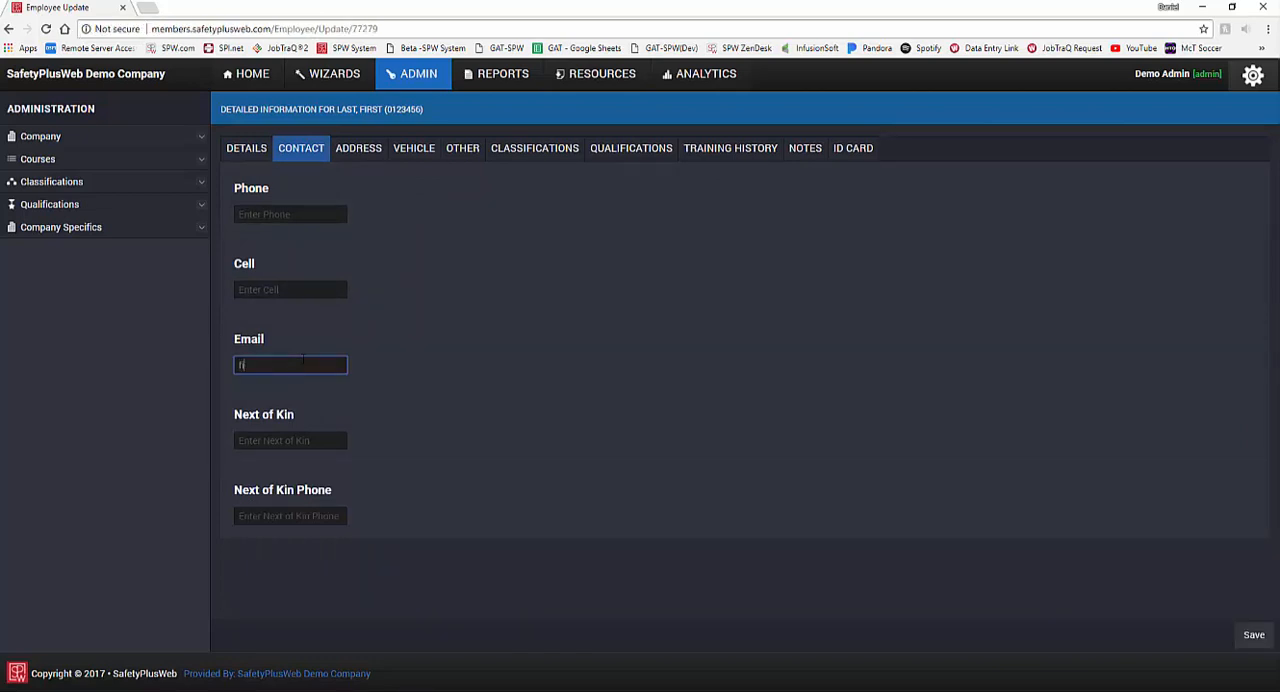
type("irstlast@company.com")
Step: Clear the employee's e-mail field and undo the clearing
left_click_drag(348, 366, 140, 357)
key("BackSpace")
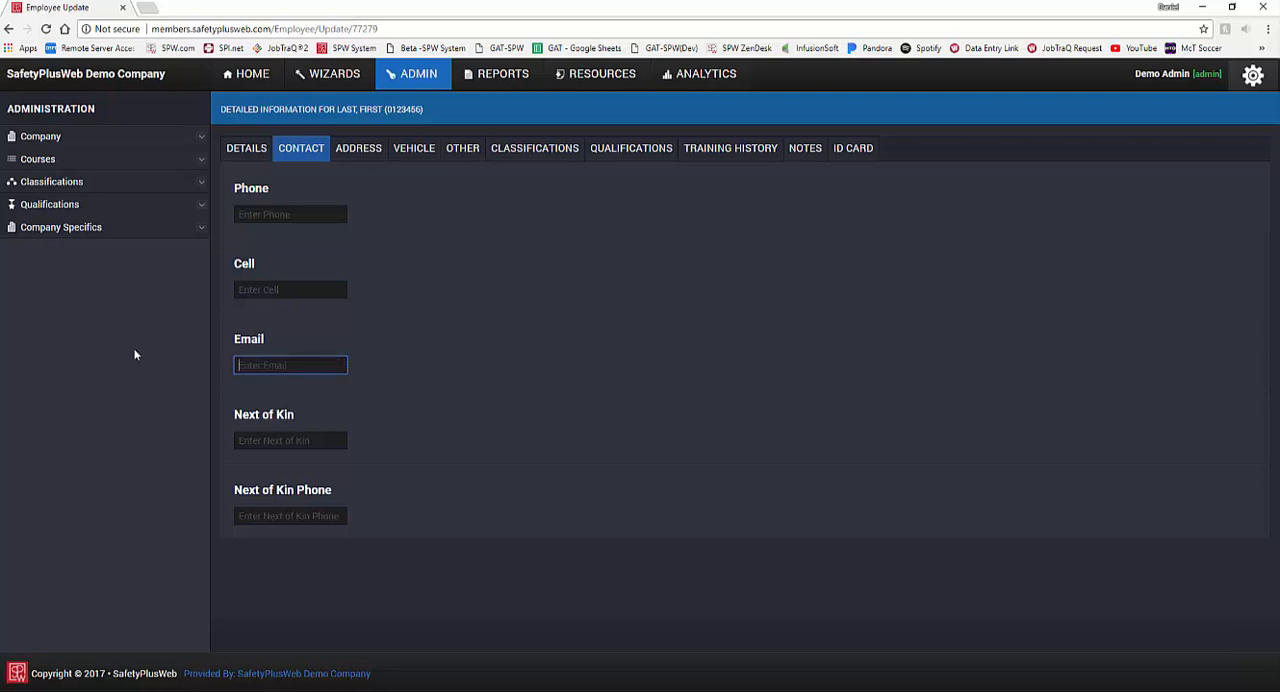
key("ctrl+z")
Step: Look over the employee's address fields, and enter the driver's license number and enable CDL in the vehicle information
left_click(363, 152)
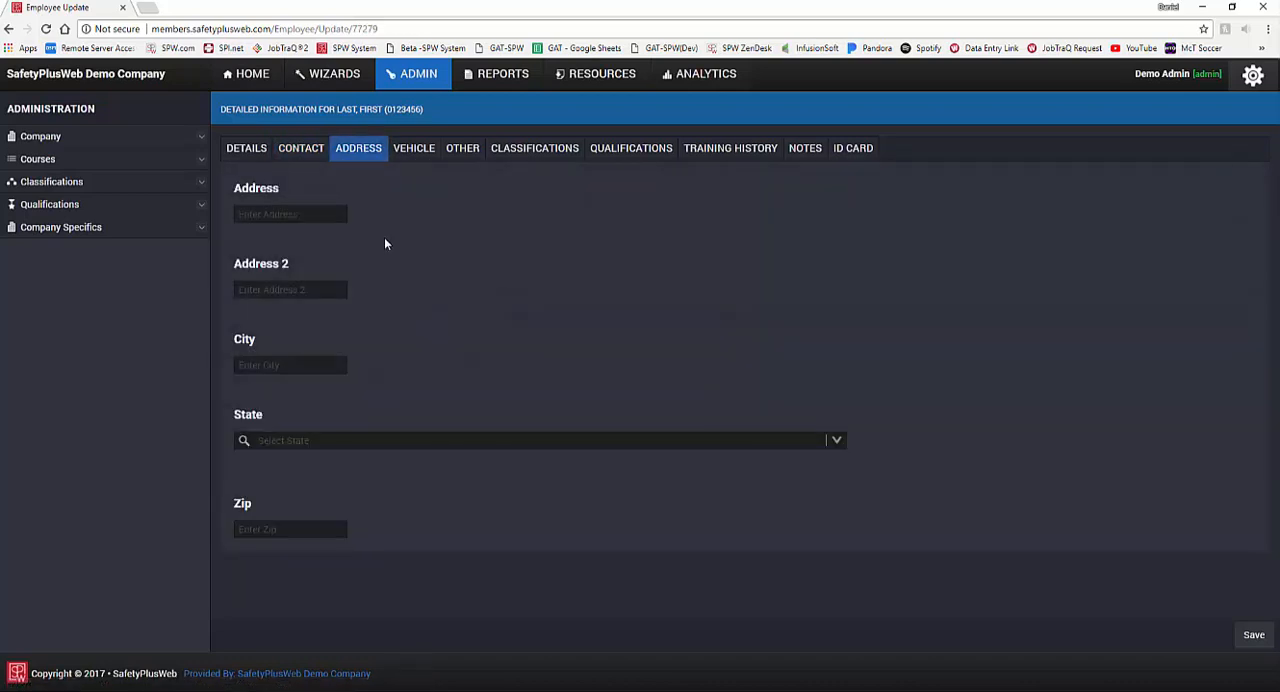
left_click(416, 152)
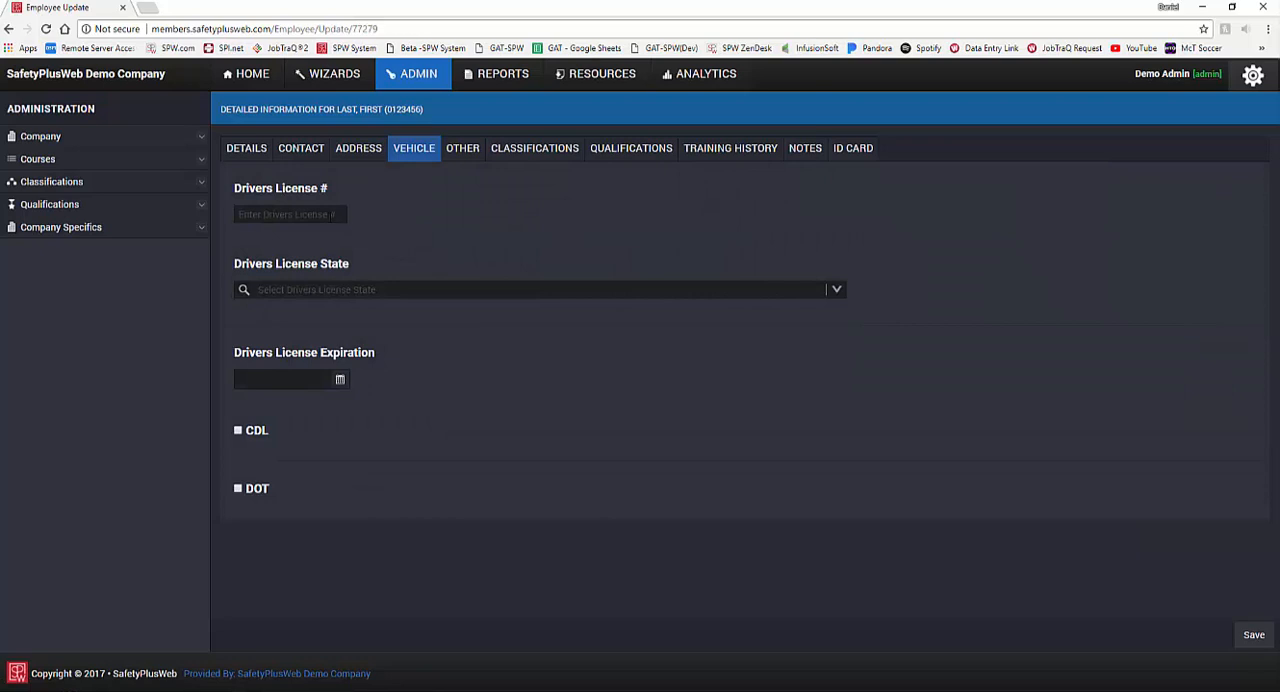
left_click(331, 217)
type("123456")
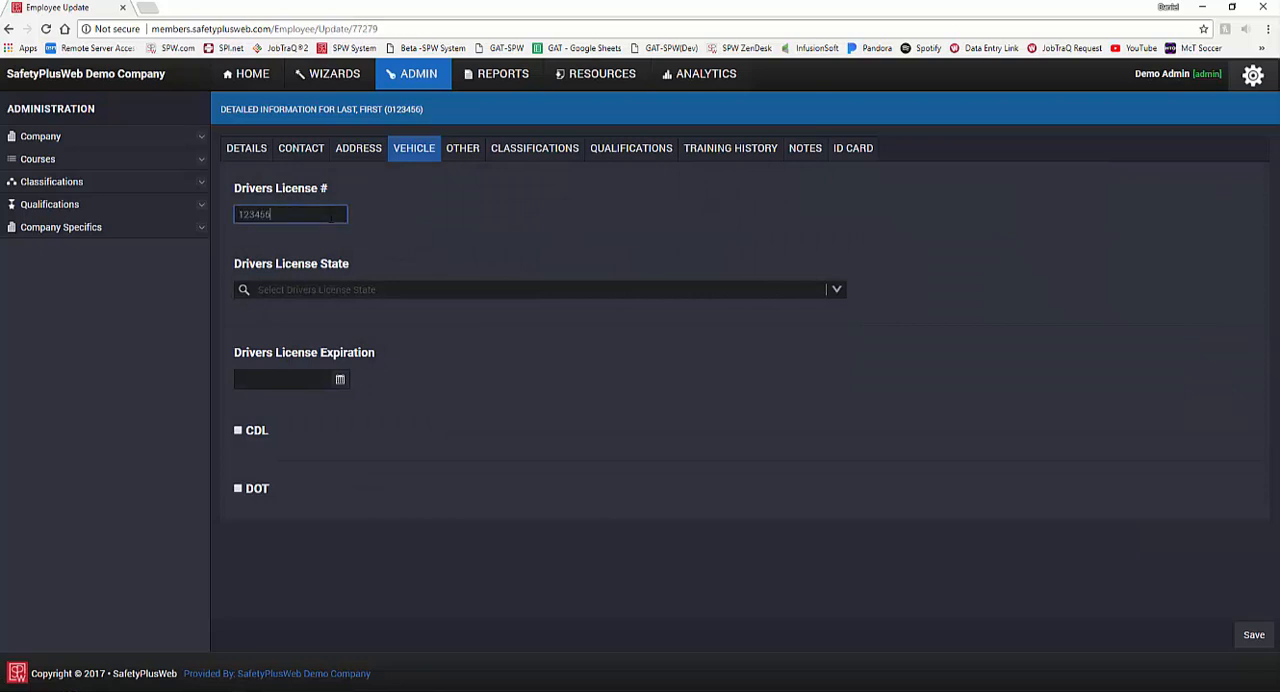
type("7")
left_click(244, 436)
Step: Look through the available supervisors in the employee's other information and close the choices without selecting one
left_click(462, 152)
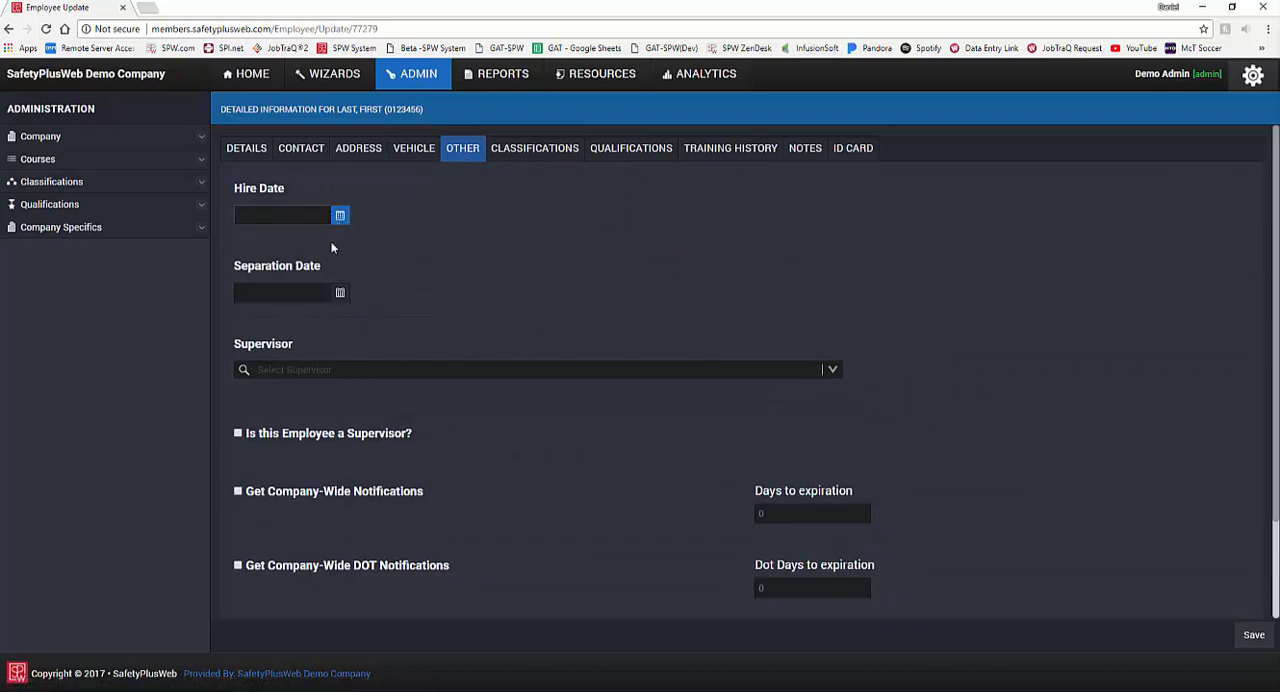
left_click(365, 369)
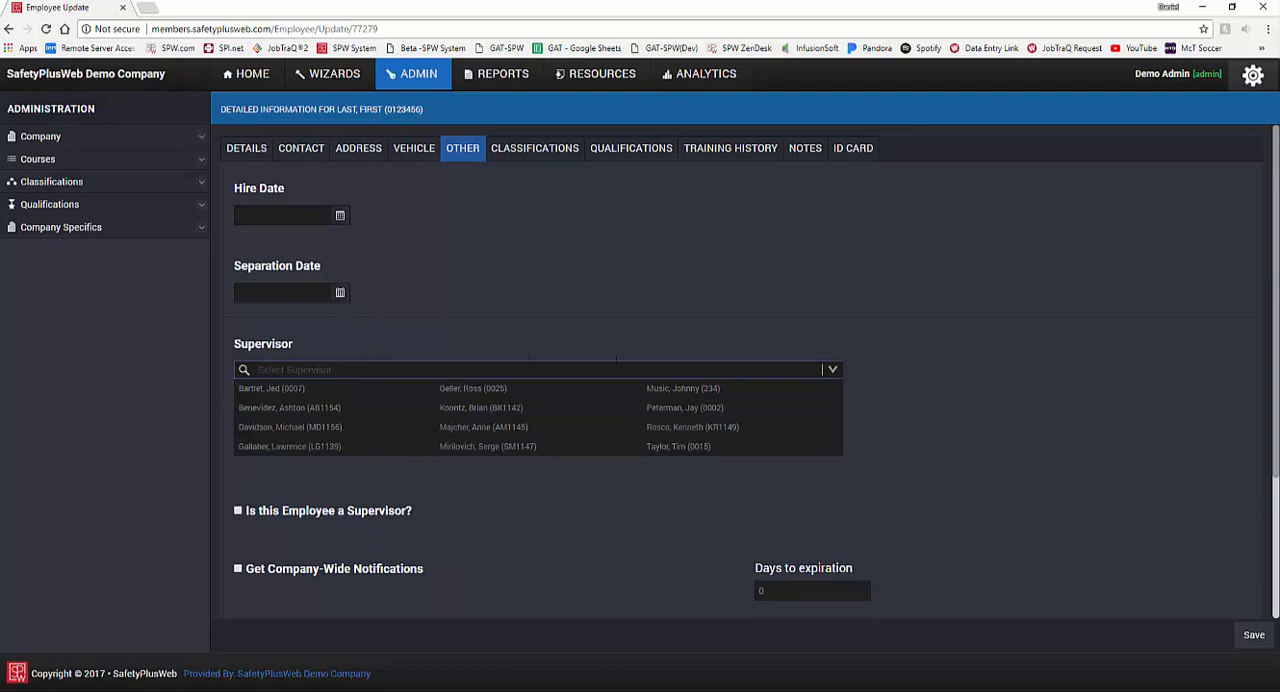
left_click(832, 372)
left_click(380, 370)
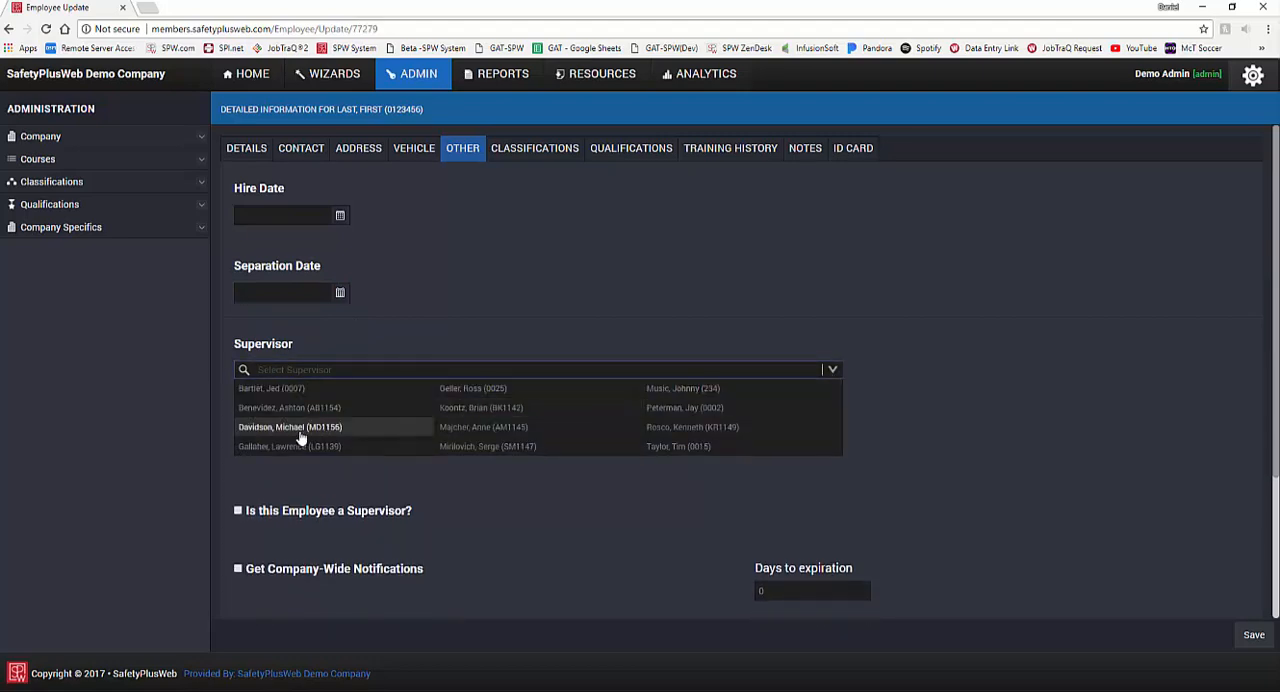
left_click(240, 514)
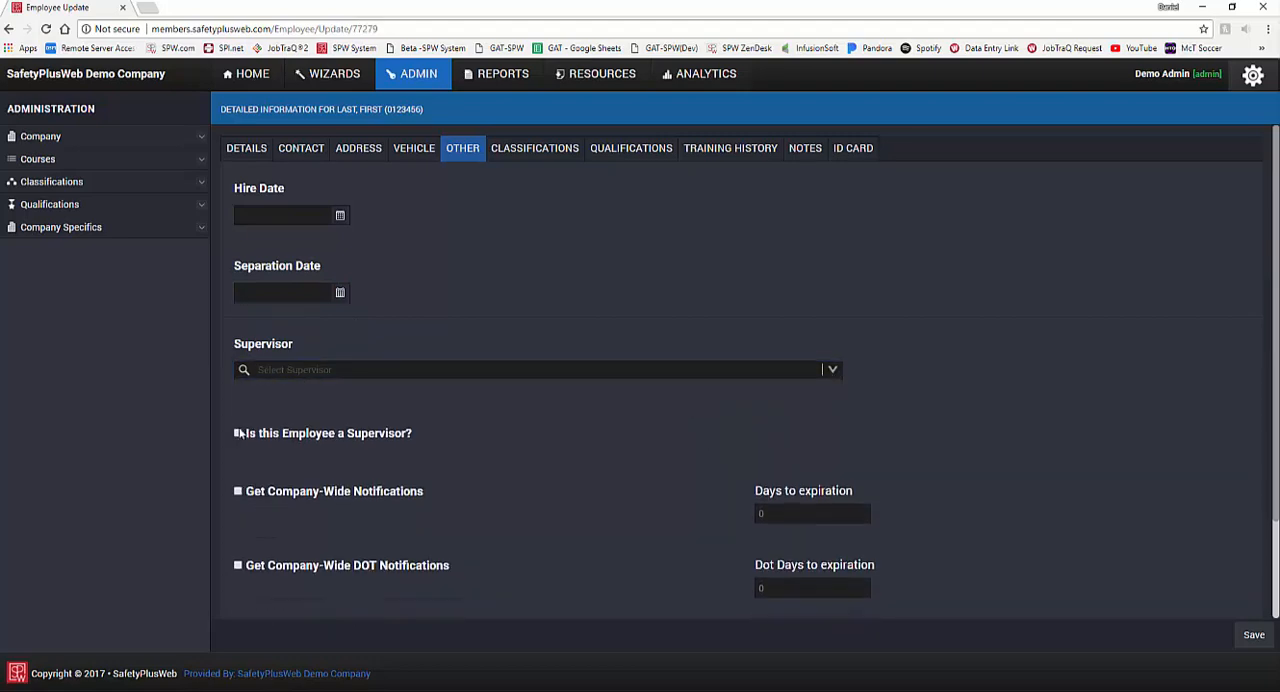
Step: Mark the employee as a supervisor and enable company-wide, company-wide DOT and incident notifications
left_click(240, 436)
scroll(623, 435, "down", 1)
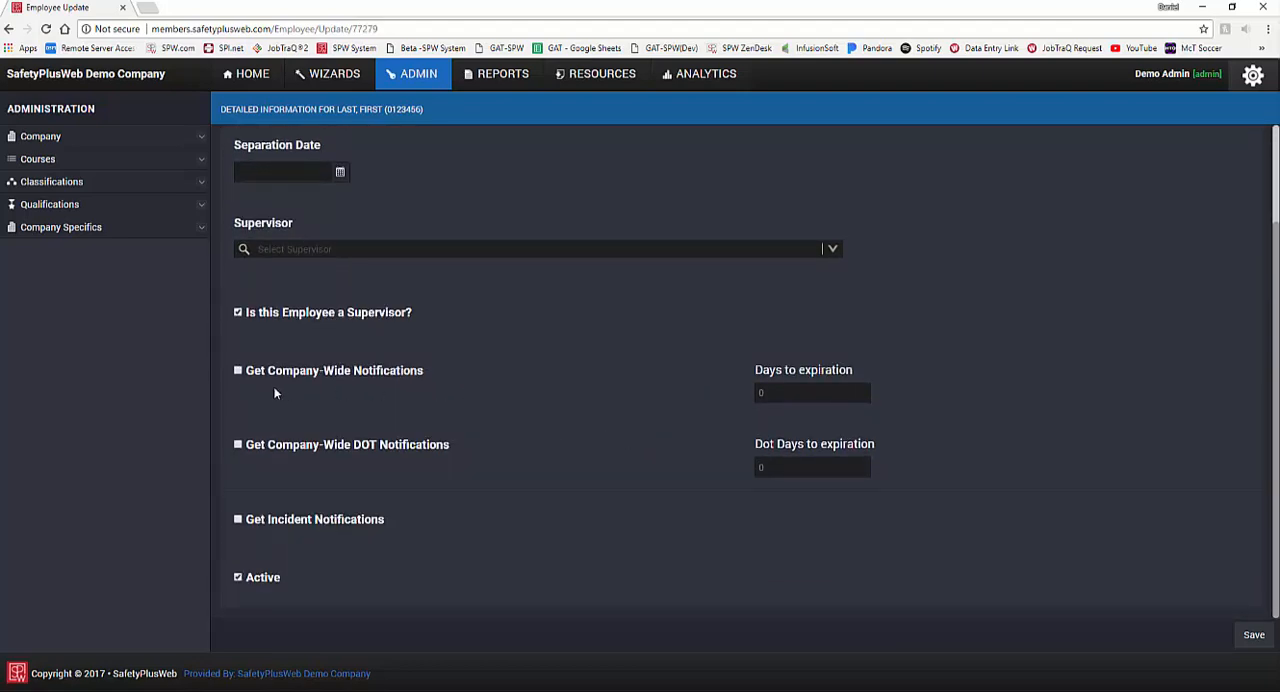
left_click(238, 371)
left_click(238, 447)
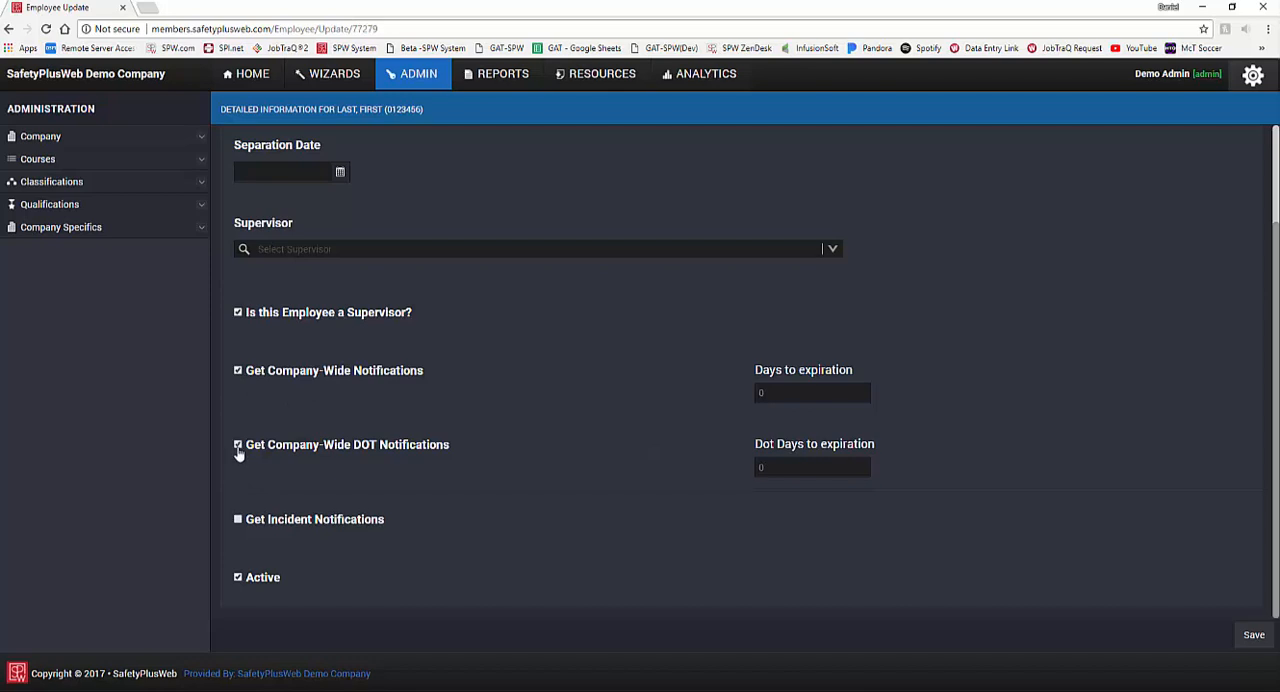
left_click(239, 521)
Step: Turn the employee's Active status off and back on
left_click(238, 580)
left_click(239, 581)
Step: Assign the Field and Office classifications to the employee, and remove Office again
scroll(496, 588, "up", 2)
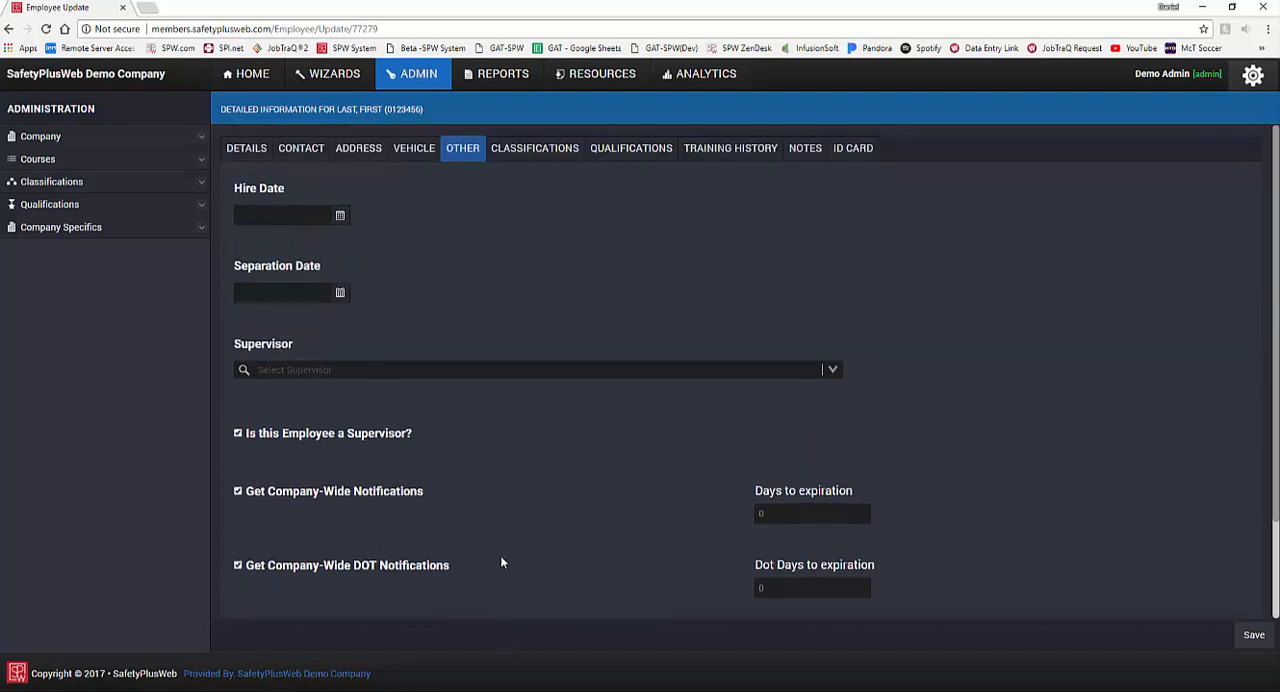
left_click(536, 165)
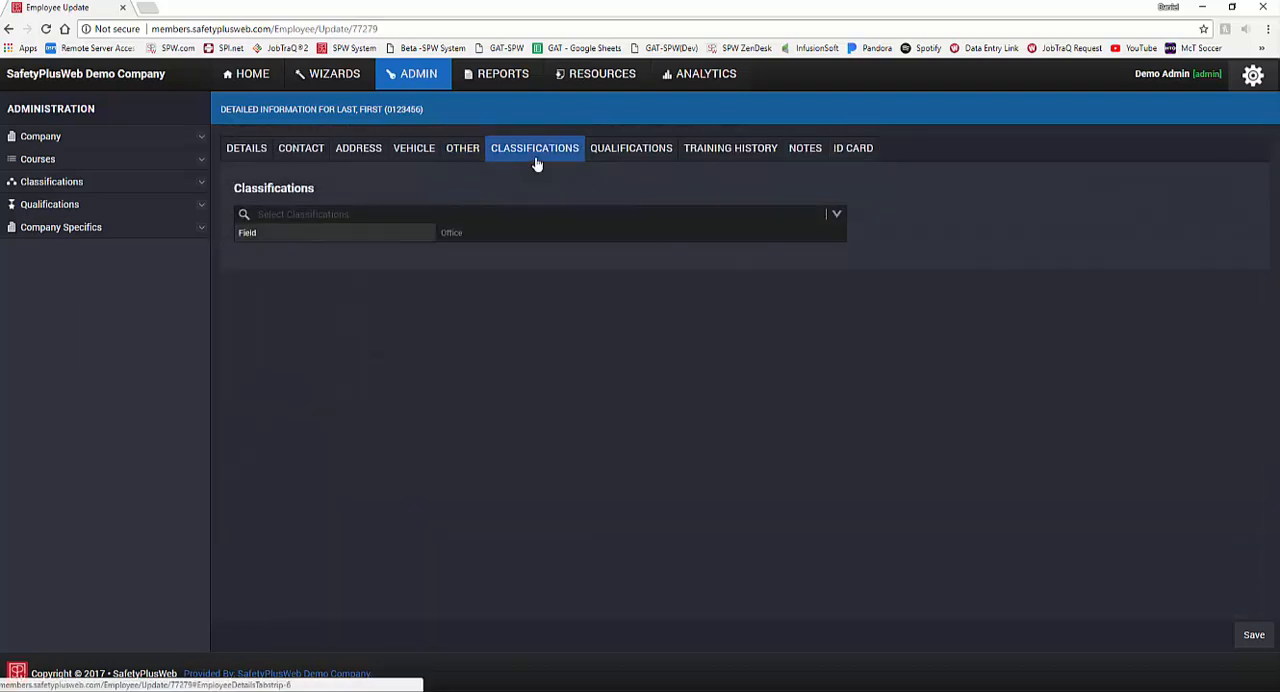
left_click(348, 236)
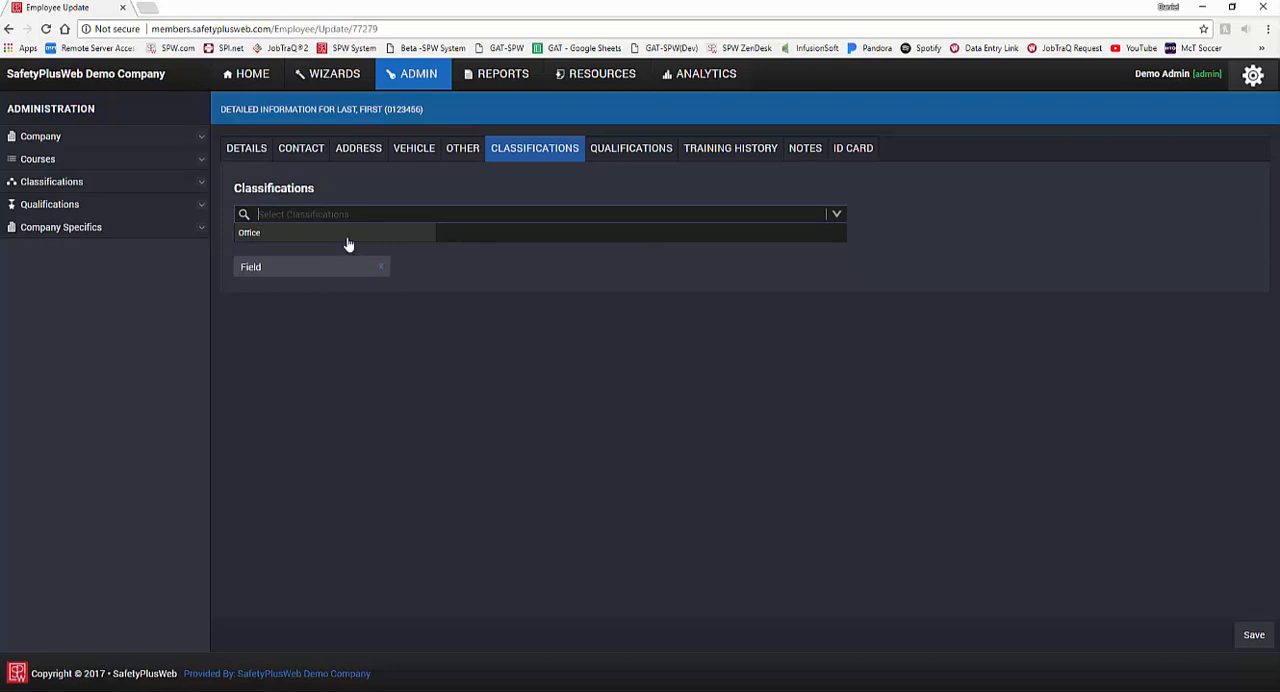
left_click(348, 240)
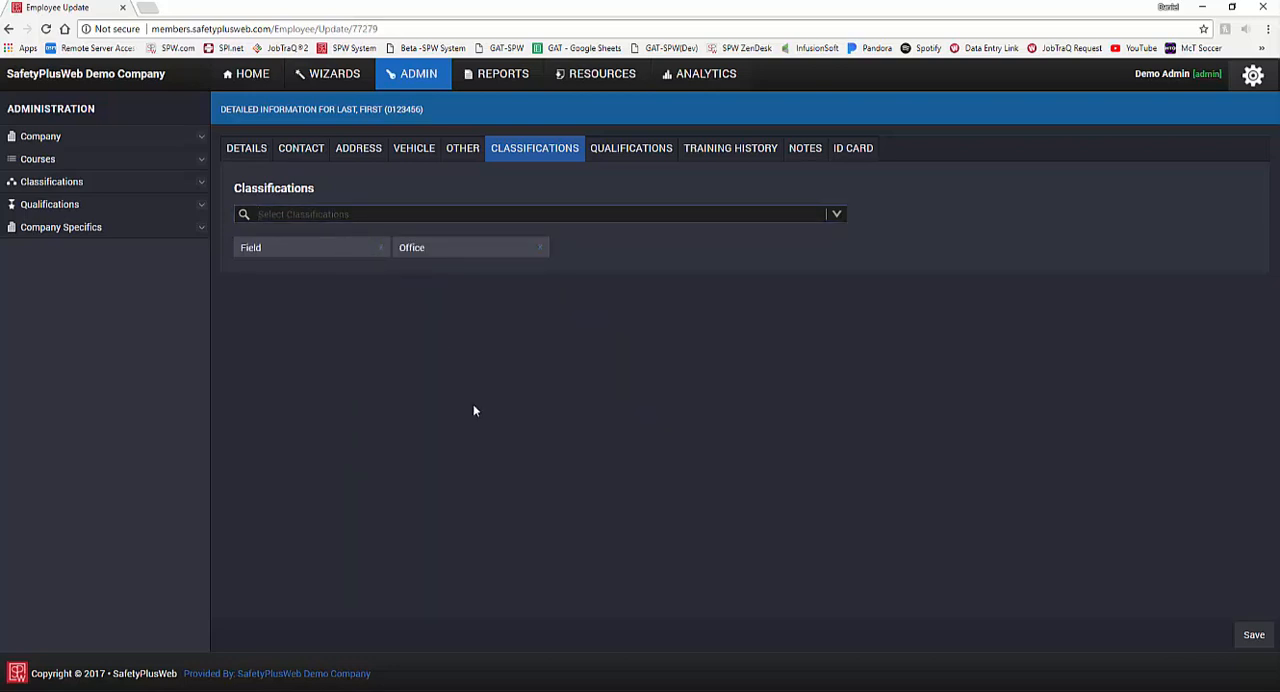
left_click(537, 250)
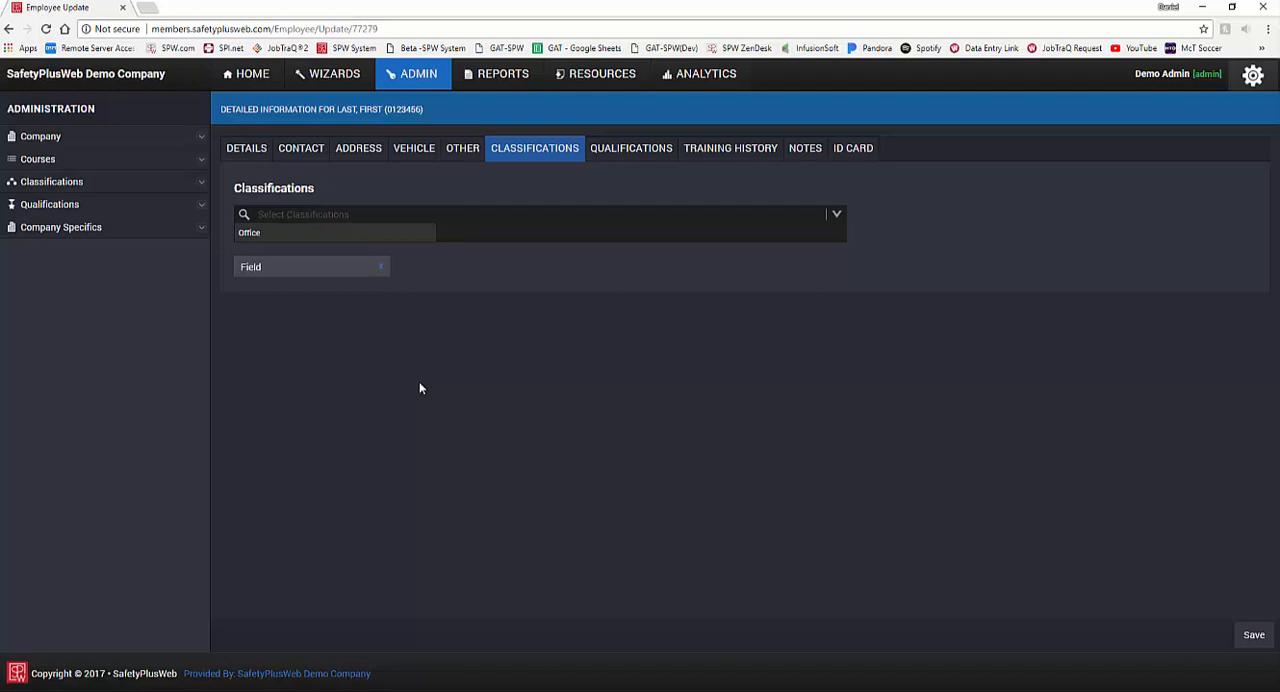
Step: Assign the Exxon and Evonik qualifications to the employee, and remove Evonik again
left_click(631, 149)
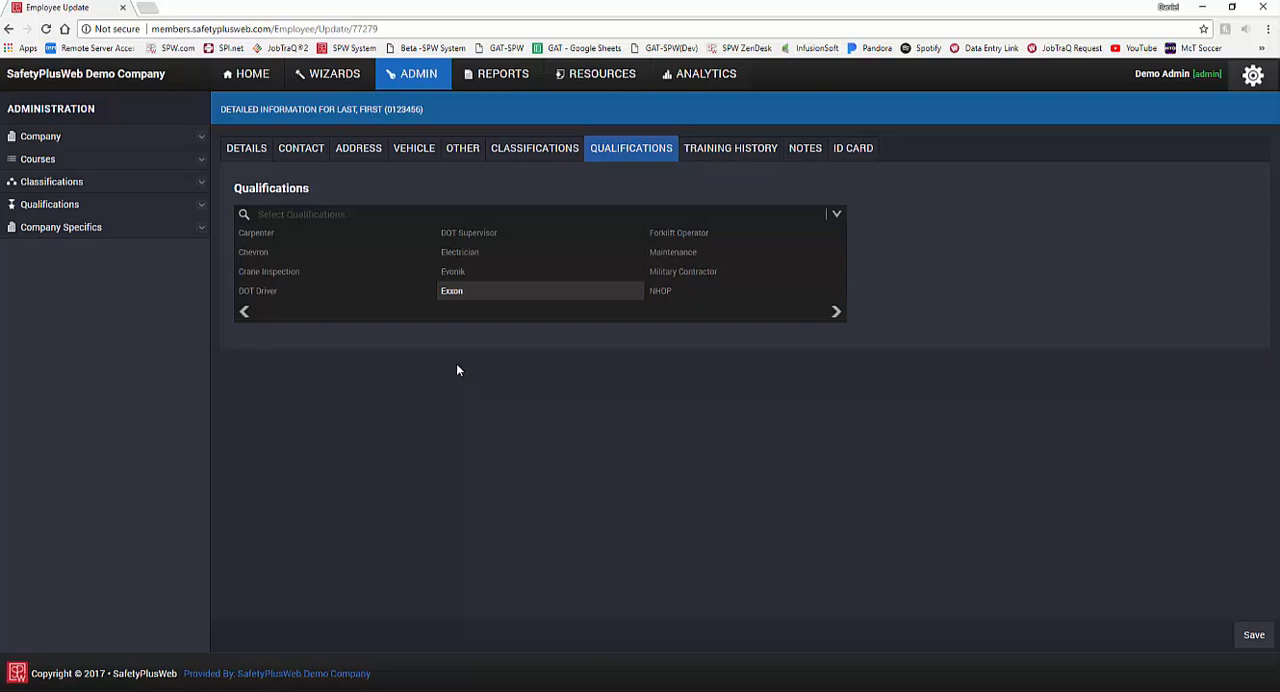
left_click(458, 300)
left_click(468, 276)
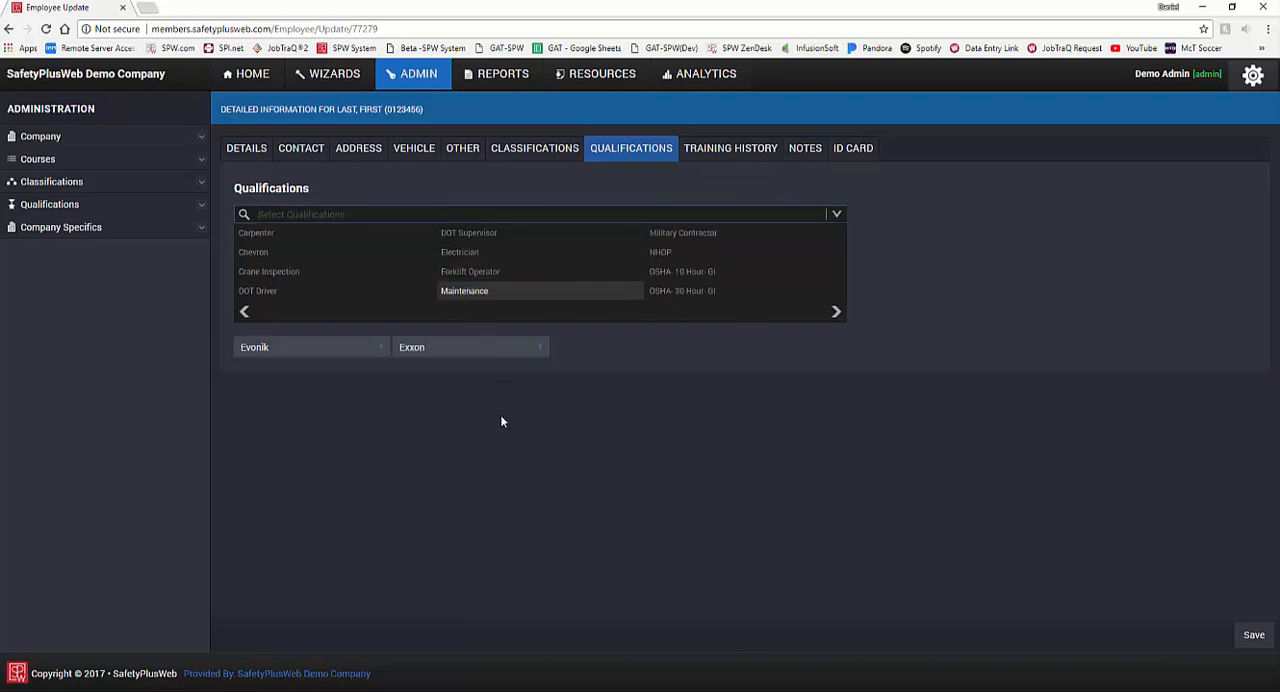
left_click(380, 348)
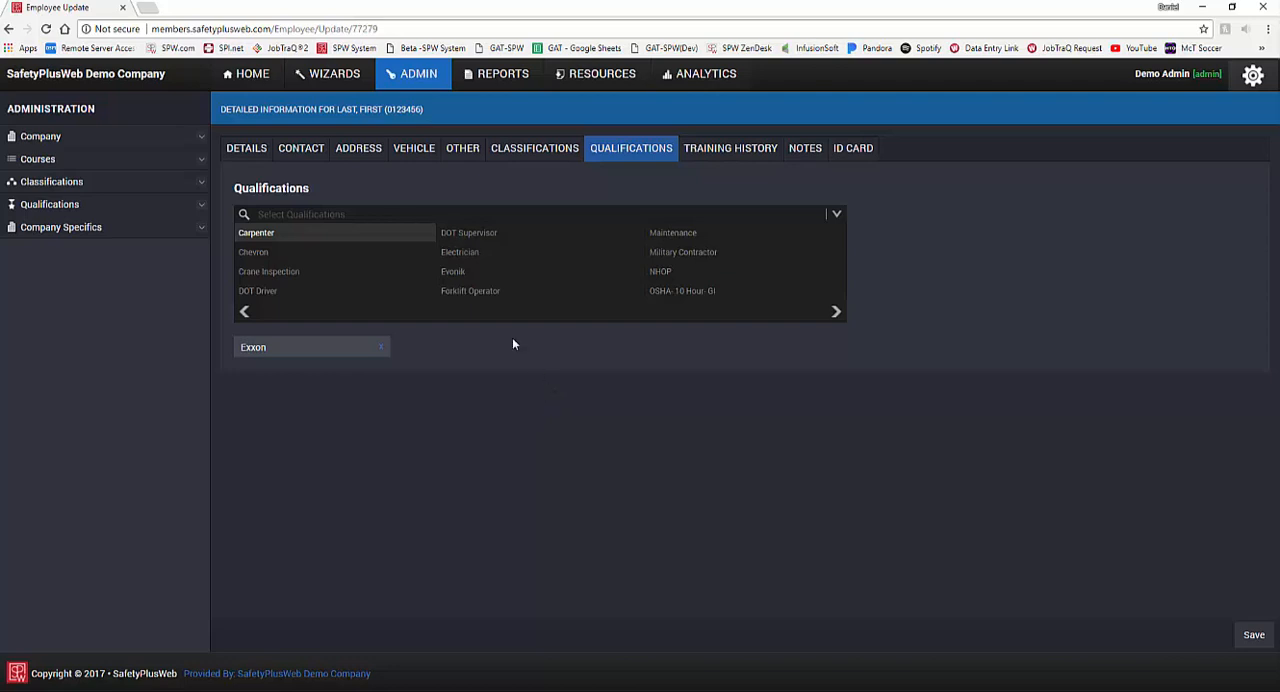
Step: Add the Forklift Operator, NHOP and Plant 7 qualifications to the employee
left_click(482, 291)
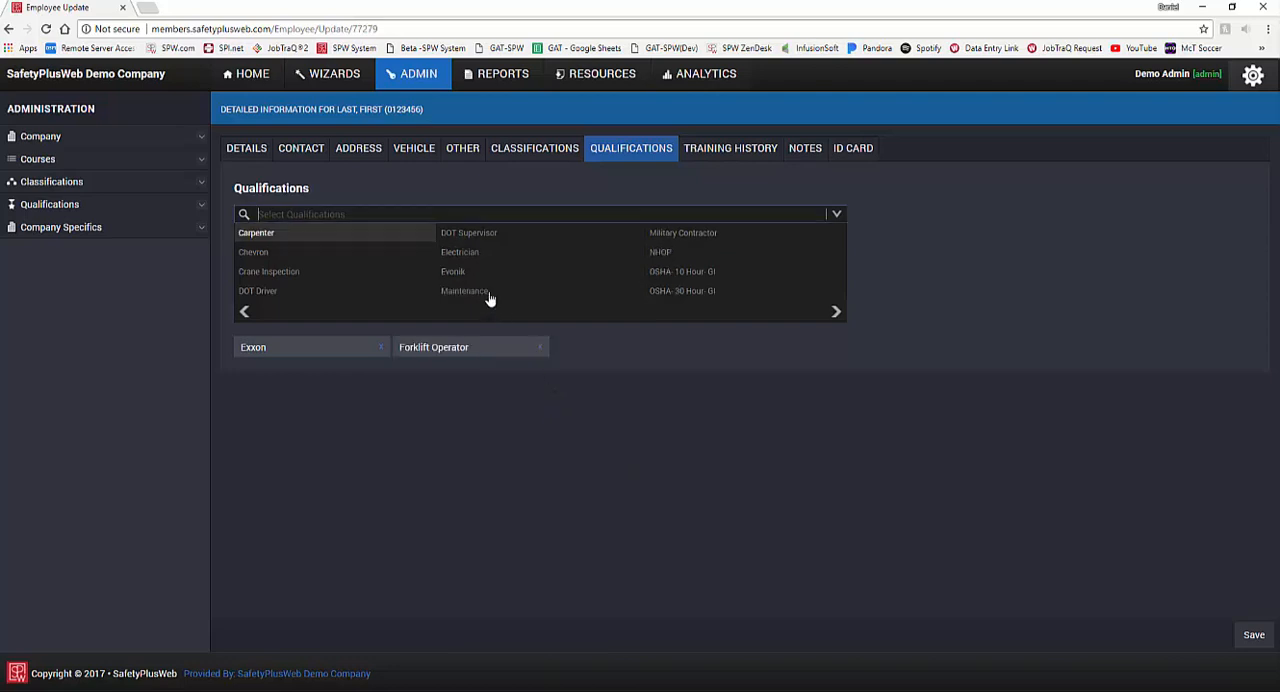
left_click(699, 255)
left_click(695, 297)
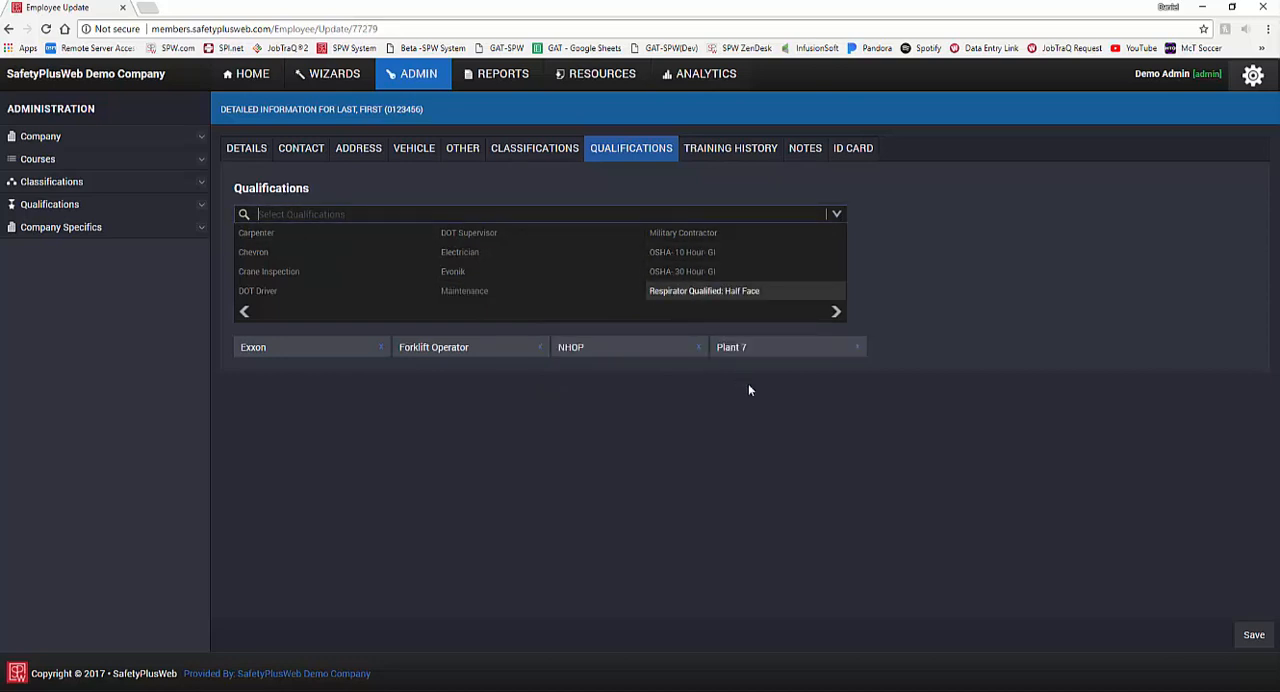
Step: Examine the employee's training history and the Notes and Warning fields
left_click(722, 158)
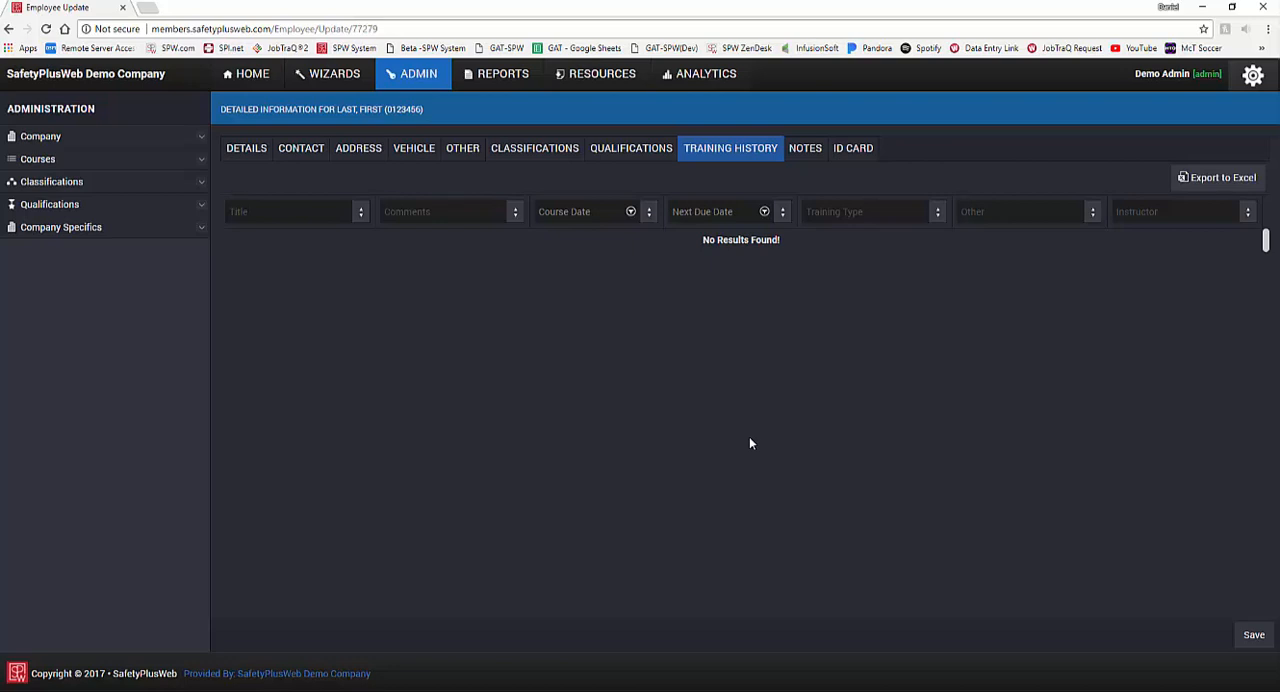
left_click(808, 153)
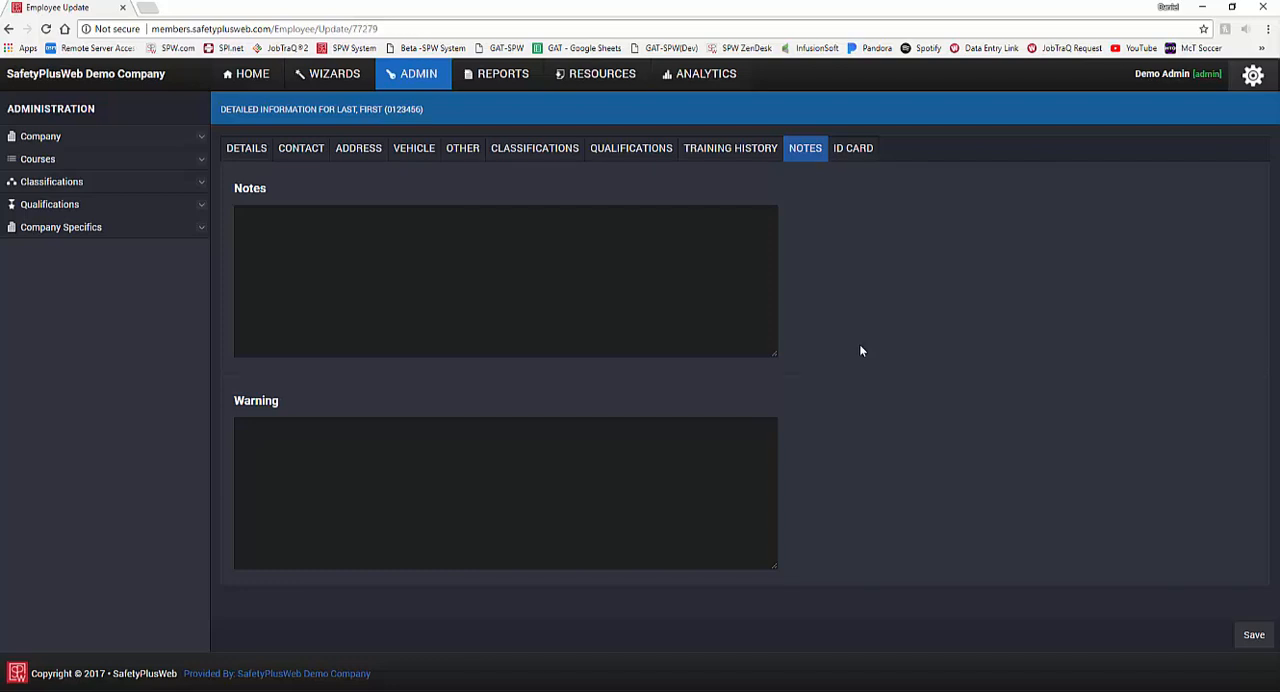
left_click(649, 445)
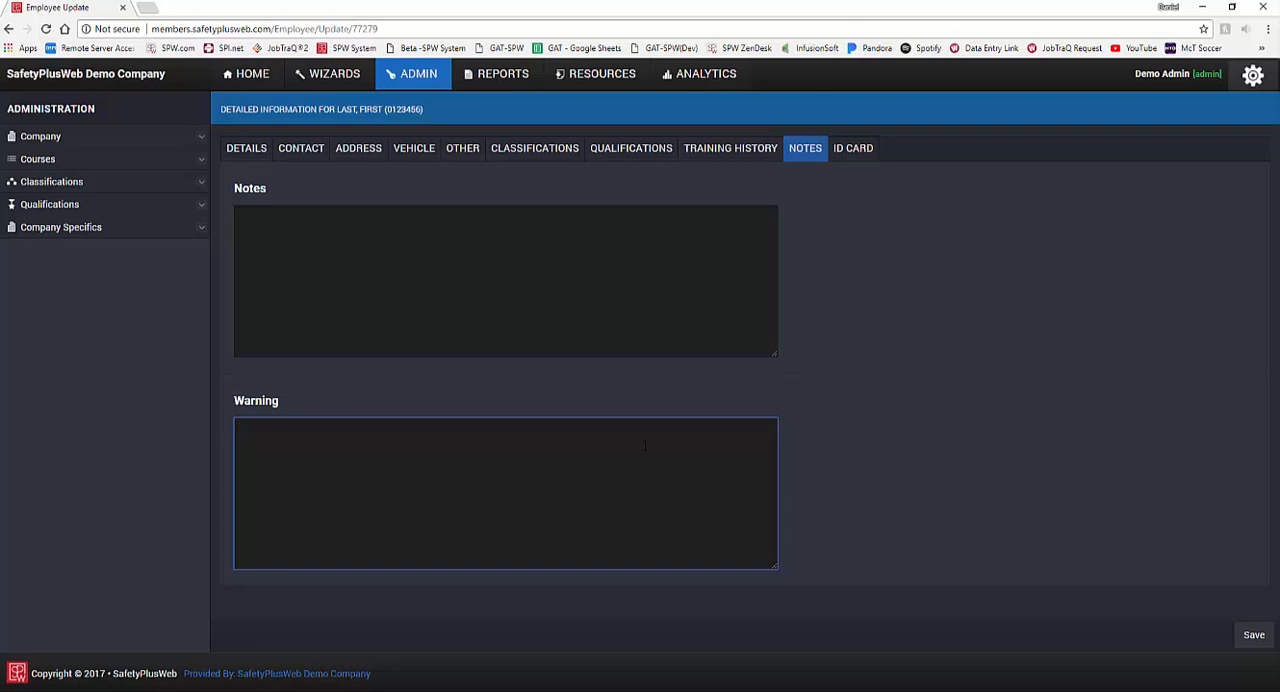
Step: Enter the warning "Employee failed drug screen" in the employee's record
type("Employee failed drug screen")
Step: Review the employee's ID card details and save the employee record
left_click(851, 152)
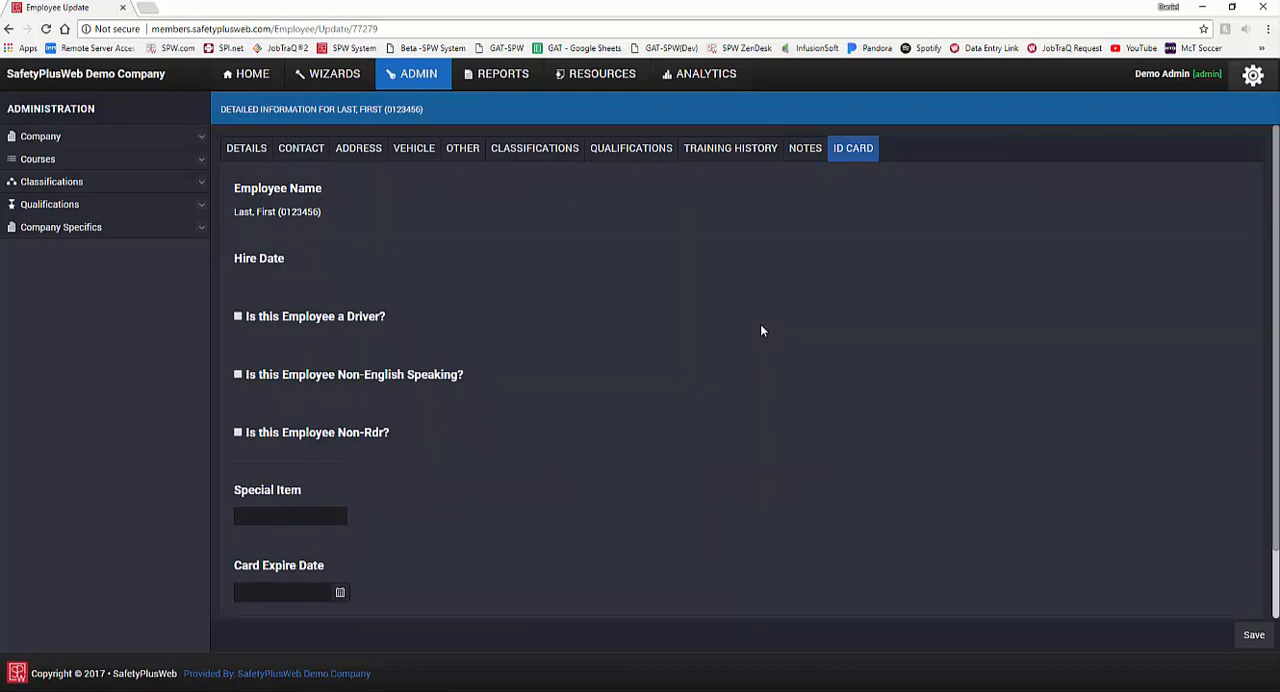
scroll(760, 330, "down", 2)
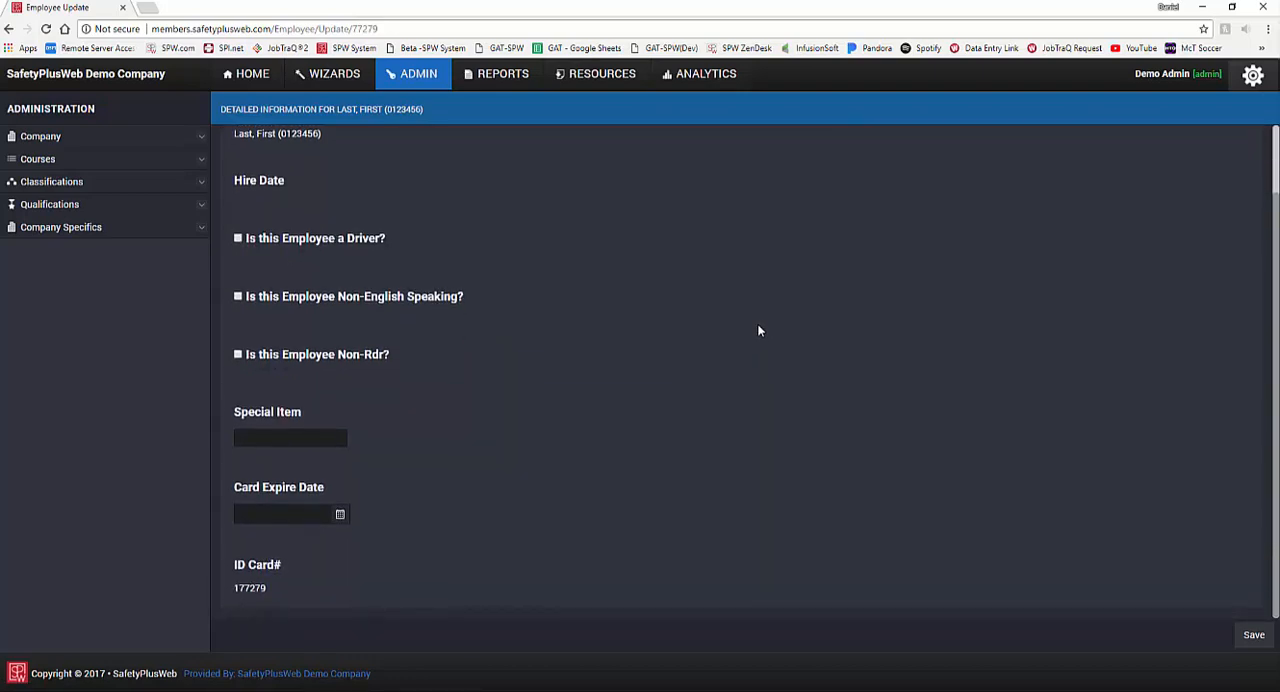
scroll(760, 330, "up", 2)
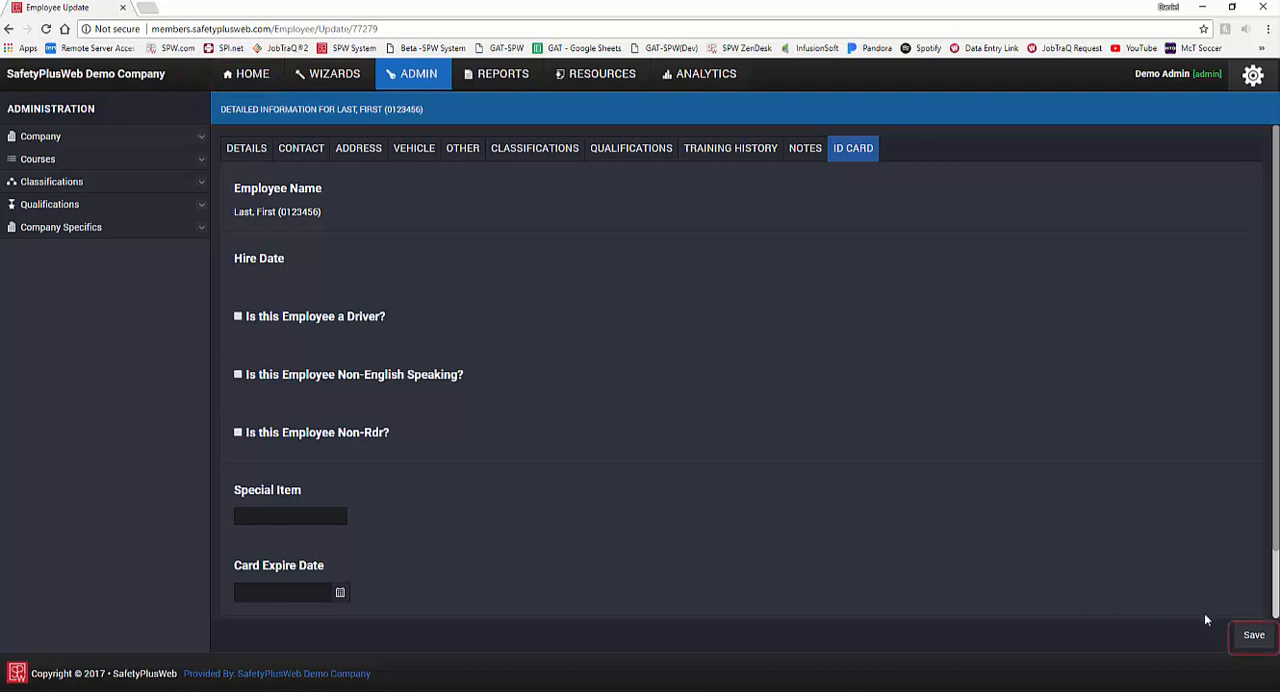
left_click(1248, 637)
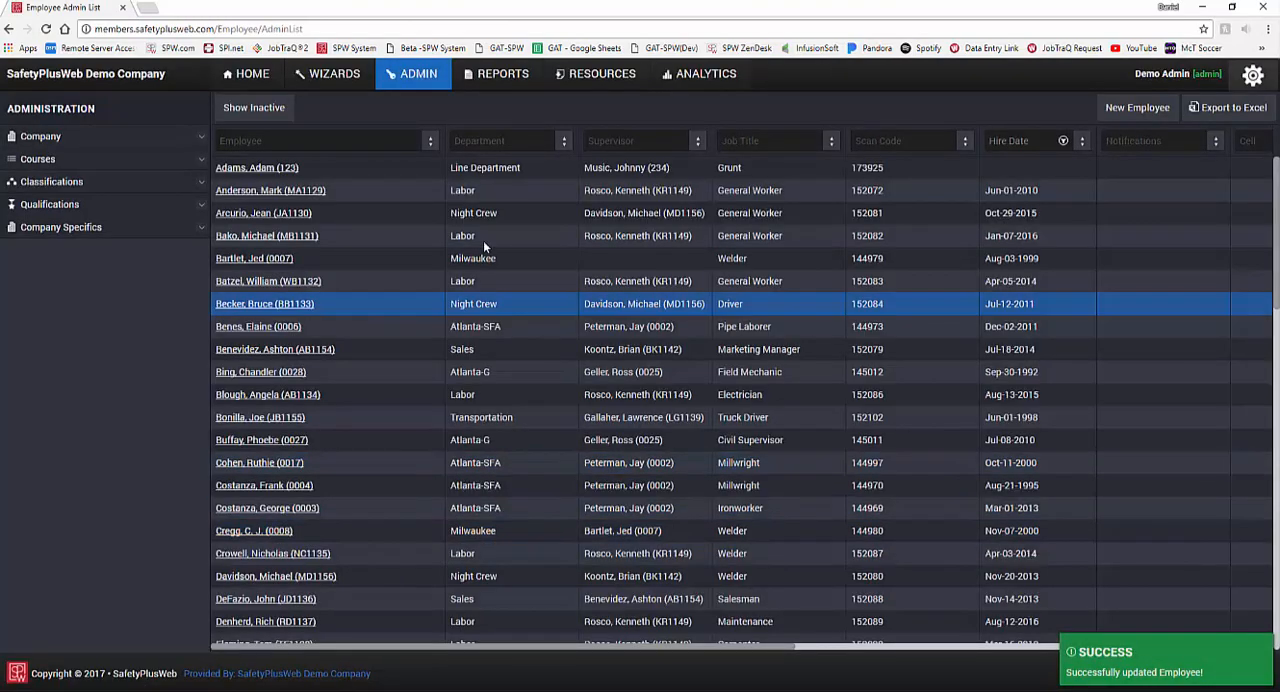
Step: Filter the employee list by "last" and open the matching employee's record
left_click(372, 139)
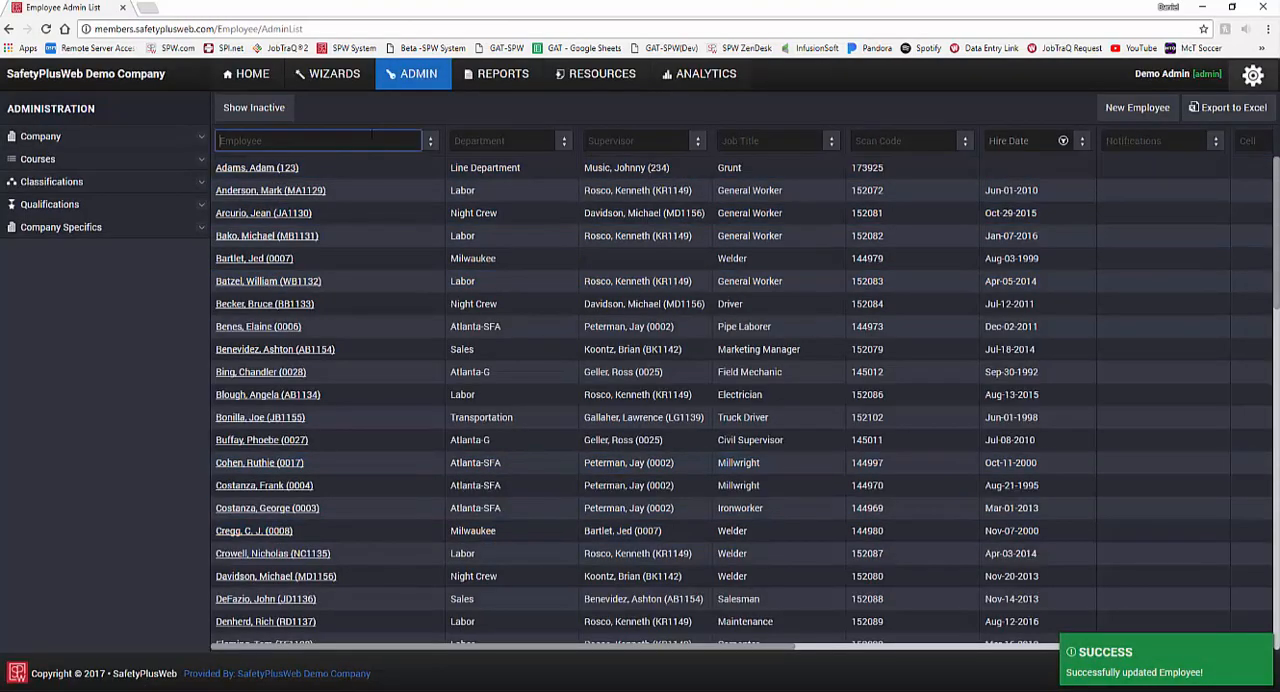
type("last")
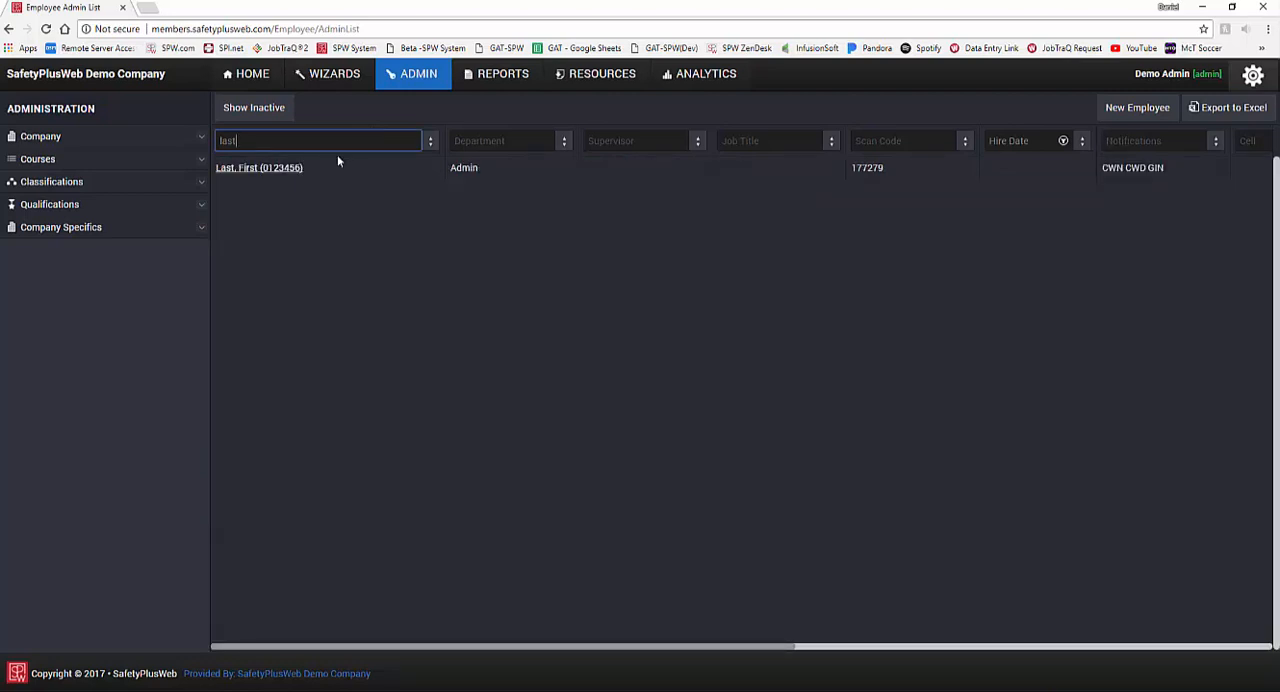
left_click(299, 168)
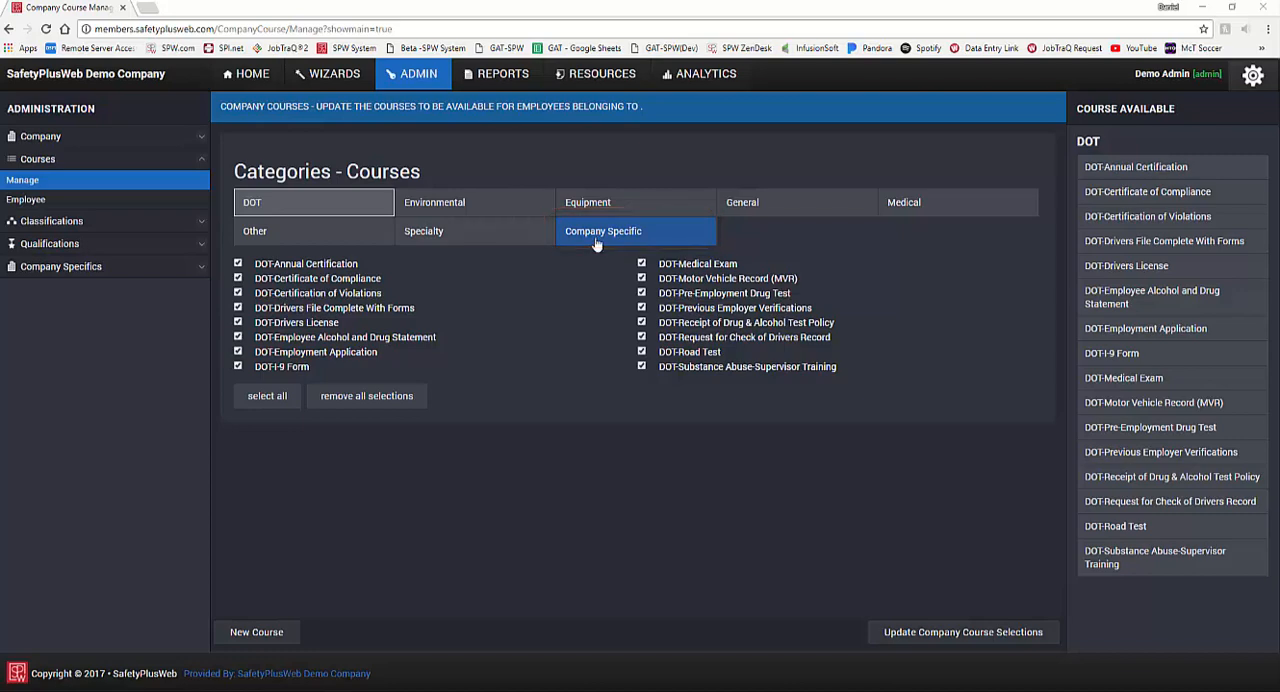
Step: Compare the General and DOT course categories, clear all DOT course selections, and select them all again
left_click(772, 213)
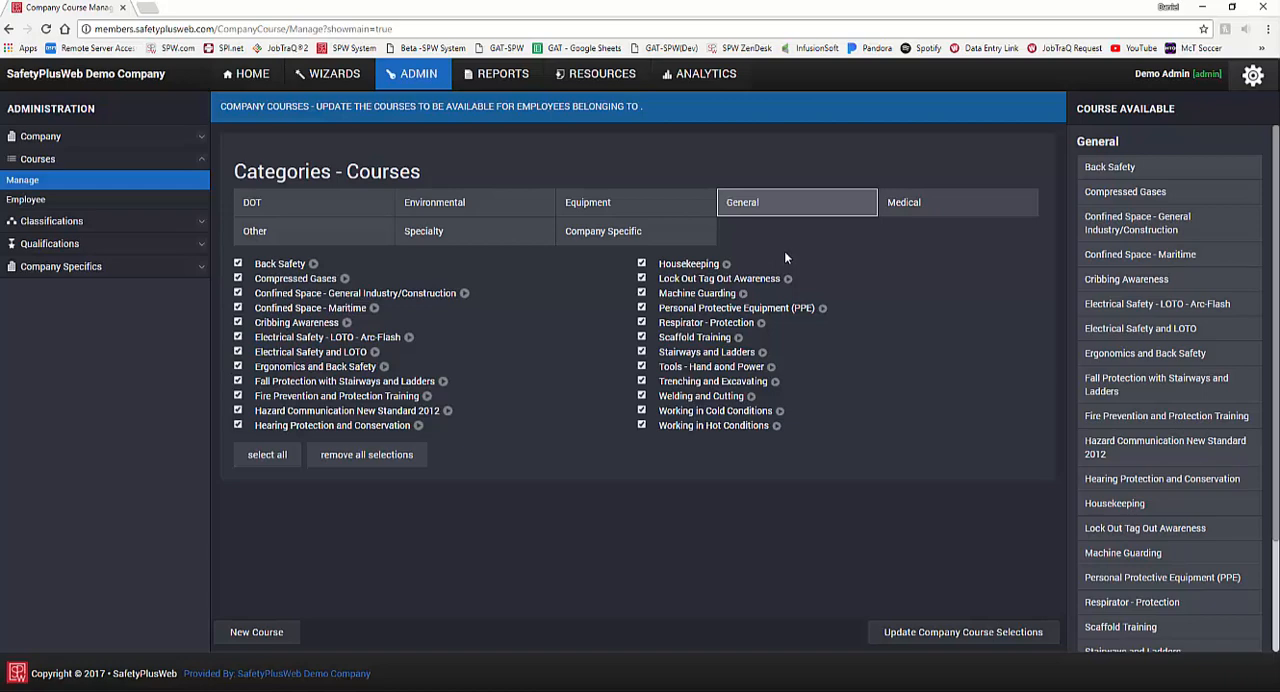
left_click(349, 210)
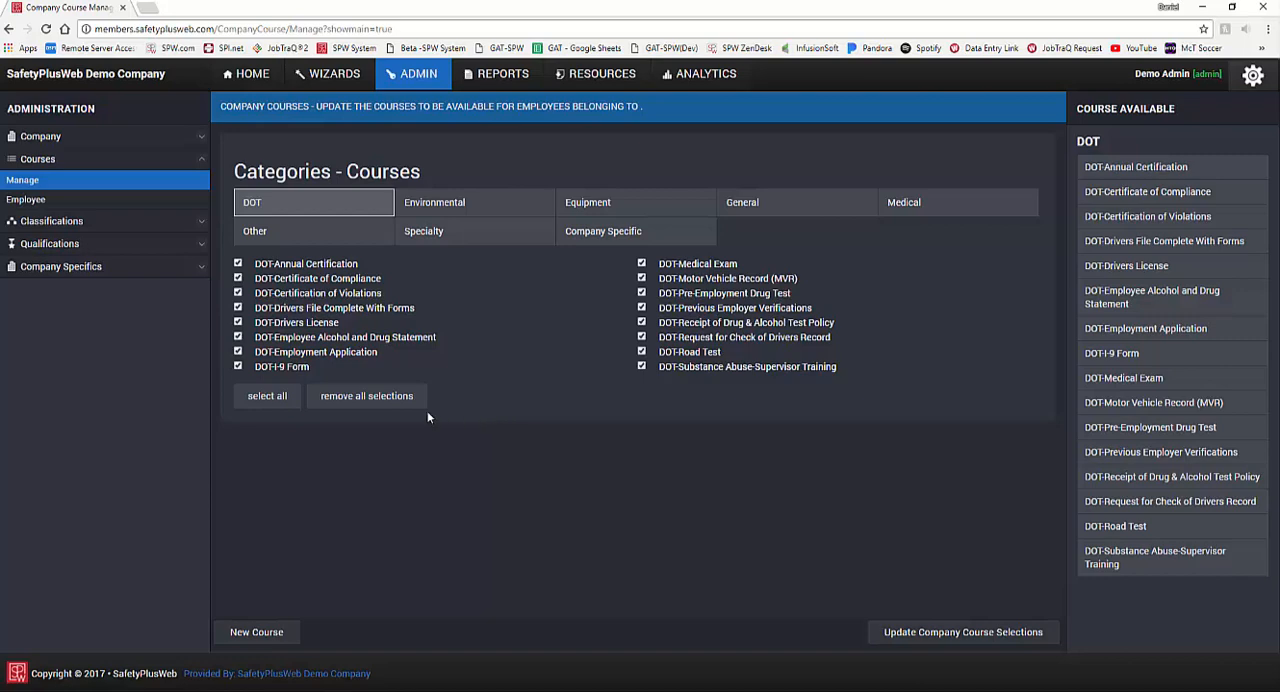
left_click(388, 400)
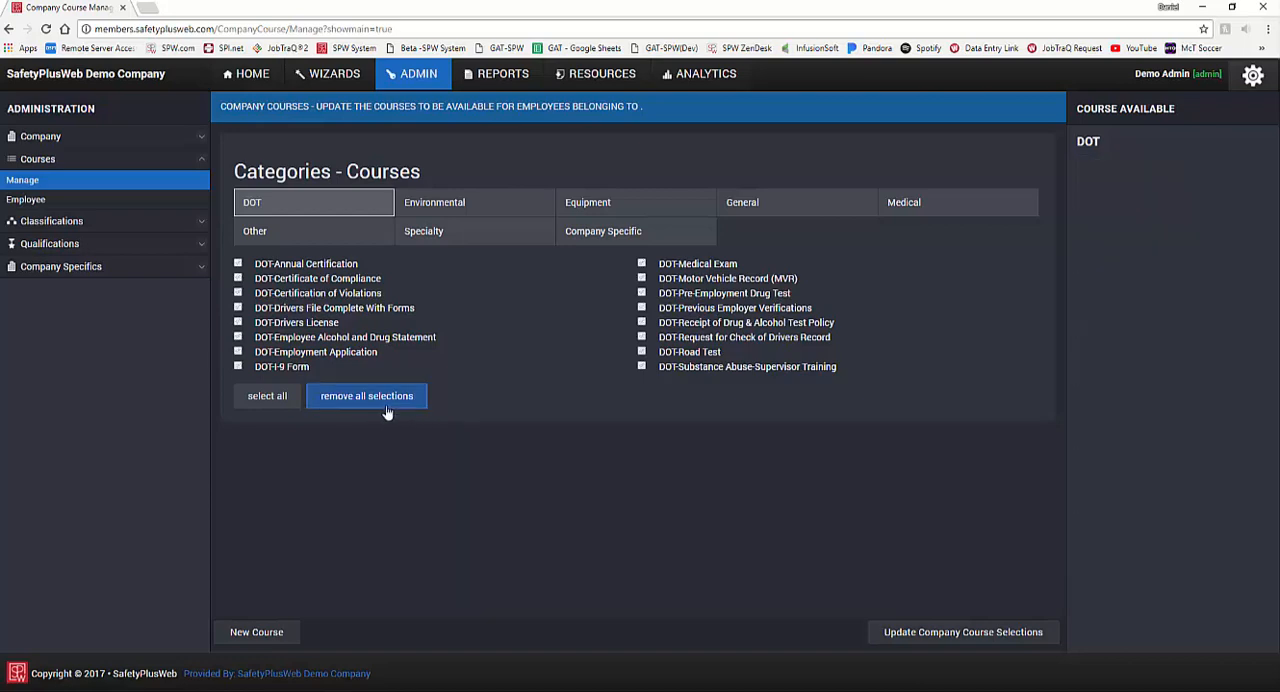
left_click(291, 406)
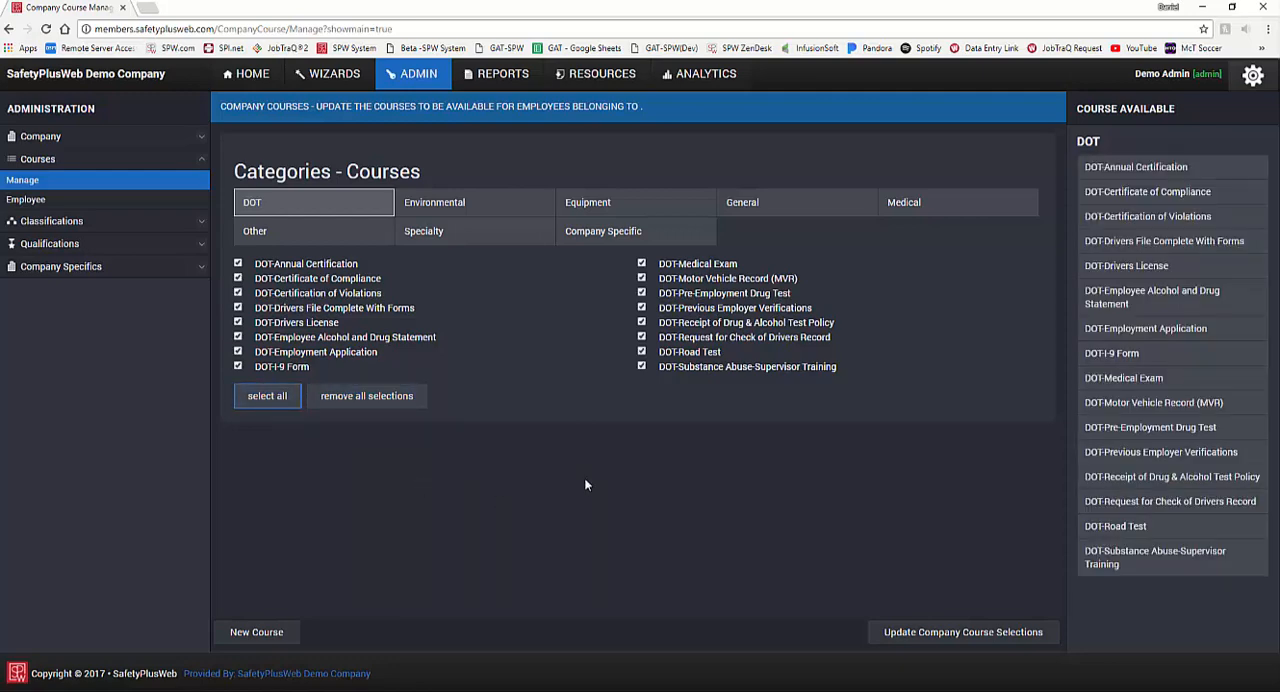
Step: Limit the General courses to Fall Protection with Stairways and Ladders, Personal Protective Equipment (PPE) and Lock Out Tag Out Awareness, and reselect them all
left_click(786, 218)
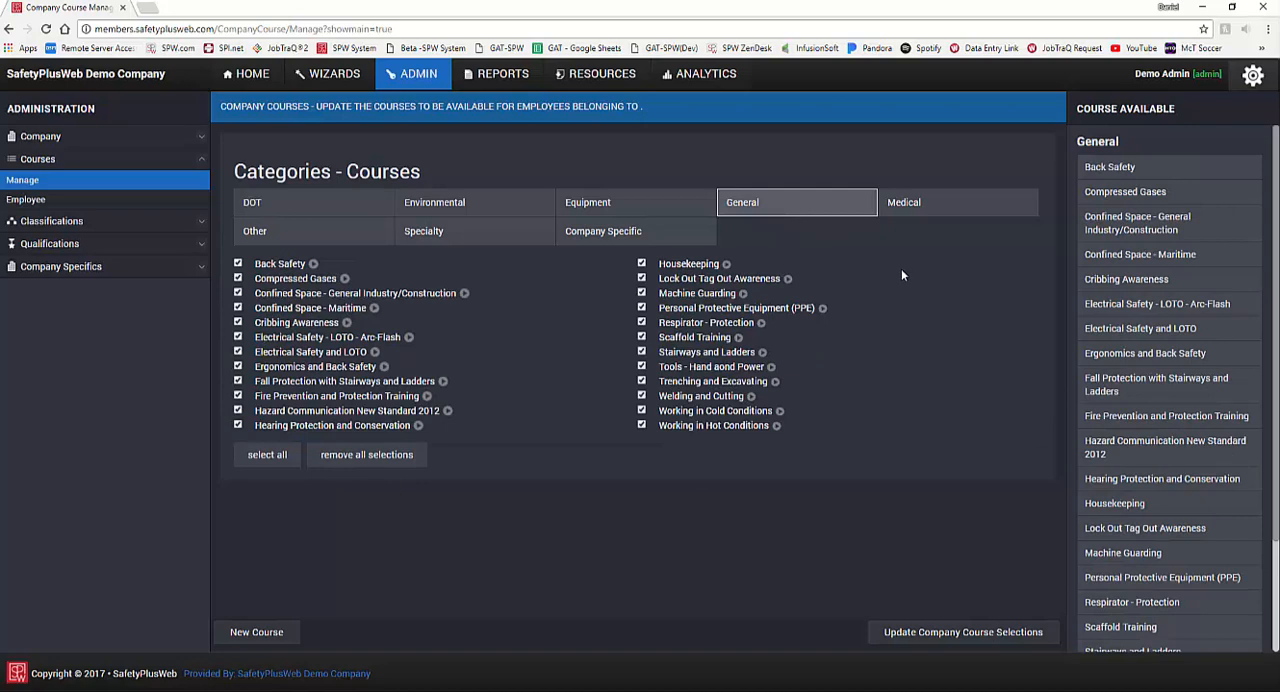
left_click(380, 471)
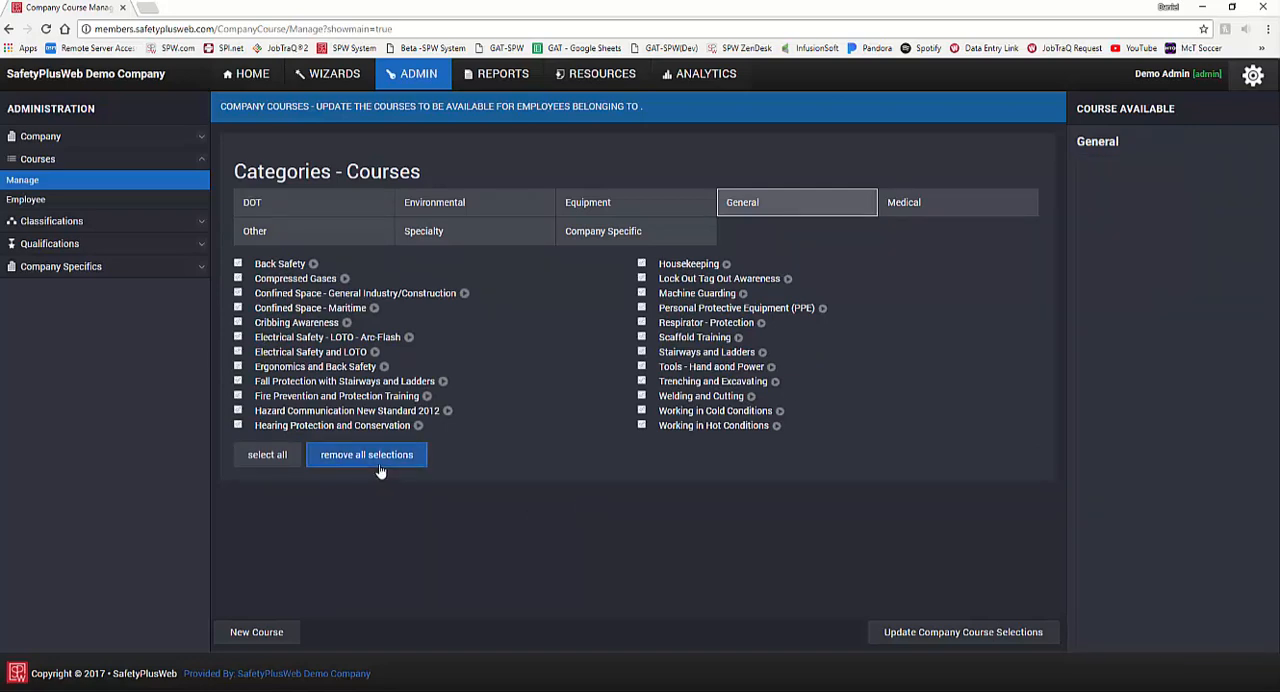
left_click(238, 381)
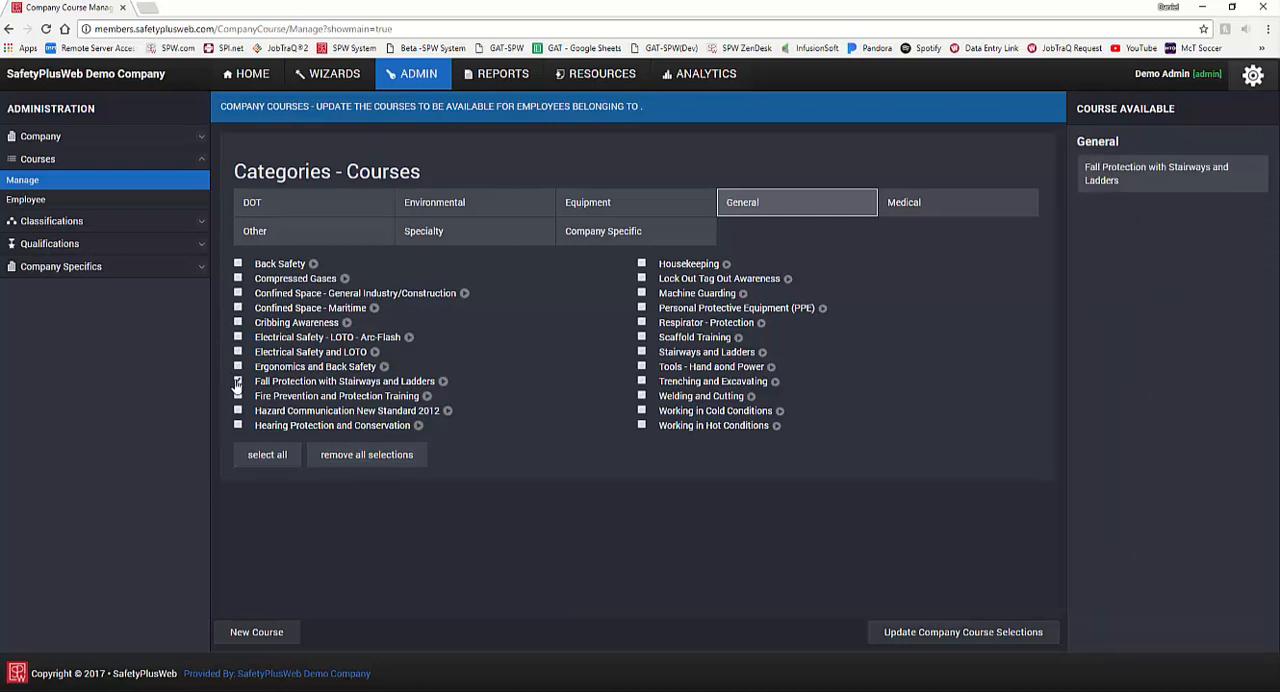
left_click(642, 308)
left_click(641, 278)
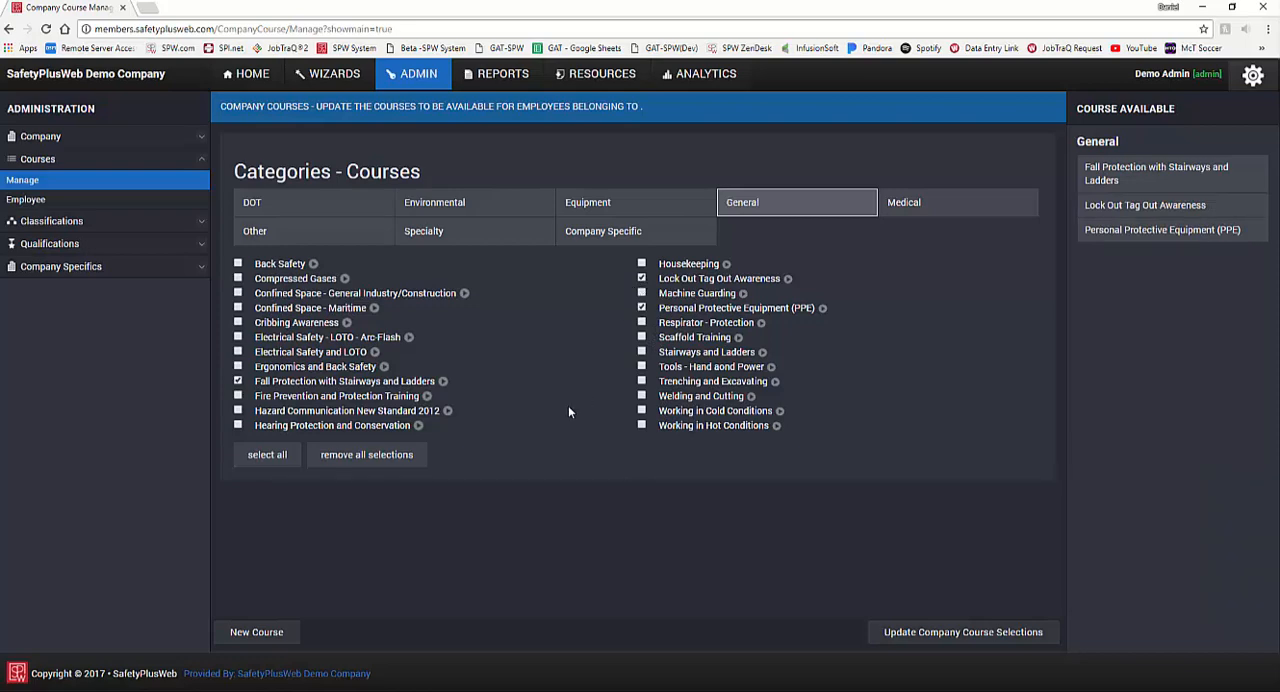
left_click(266, 455)
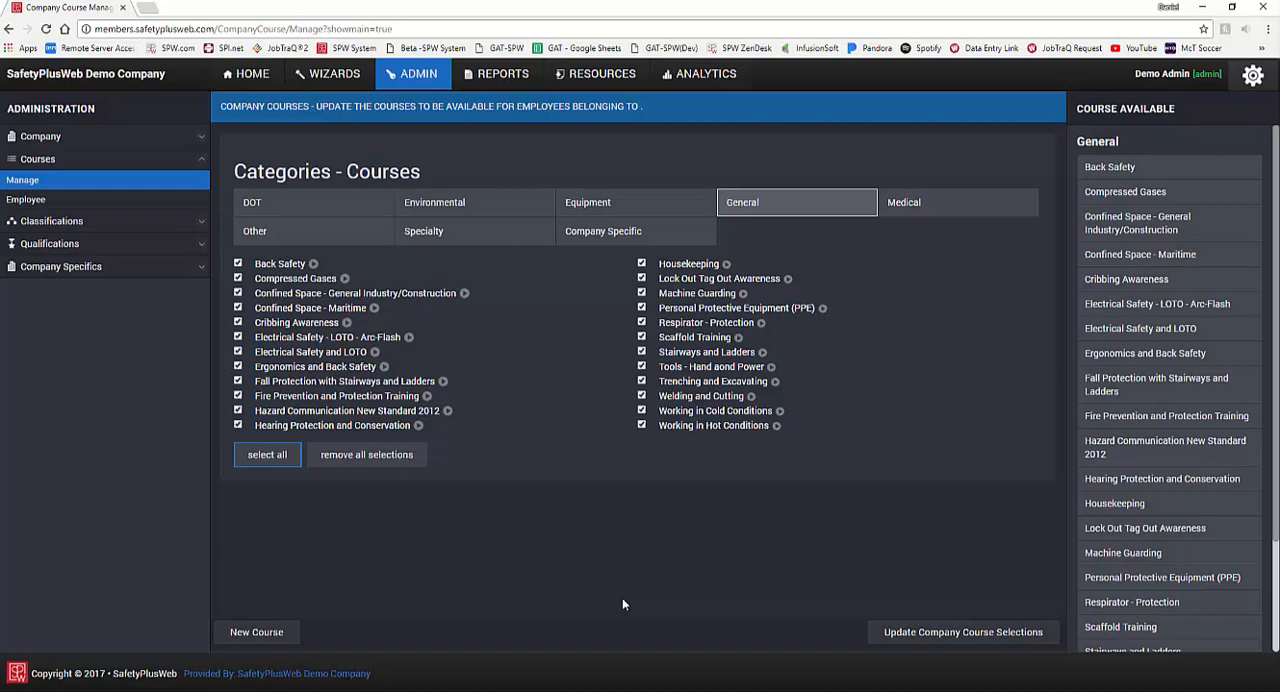
Step: Start a new course from the Company Specific category and title it "Exxon Site Specific Orientation"
left_click(651, 219)
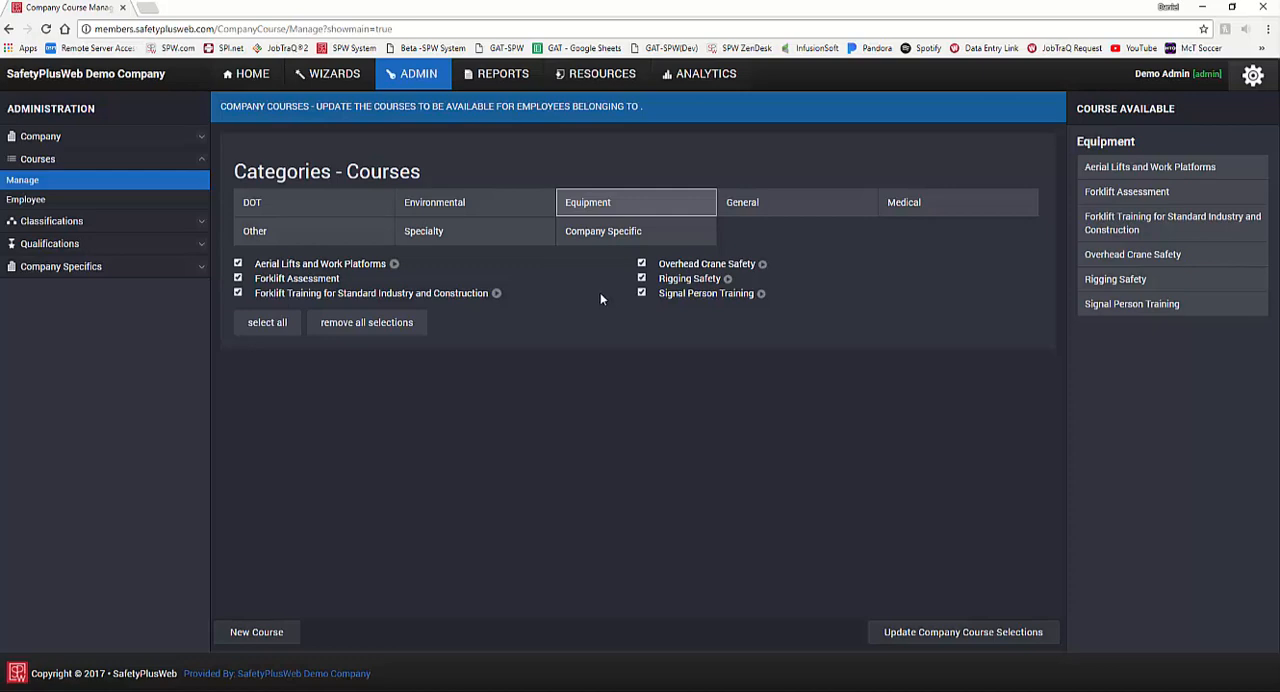
left_click(608, 240)
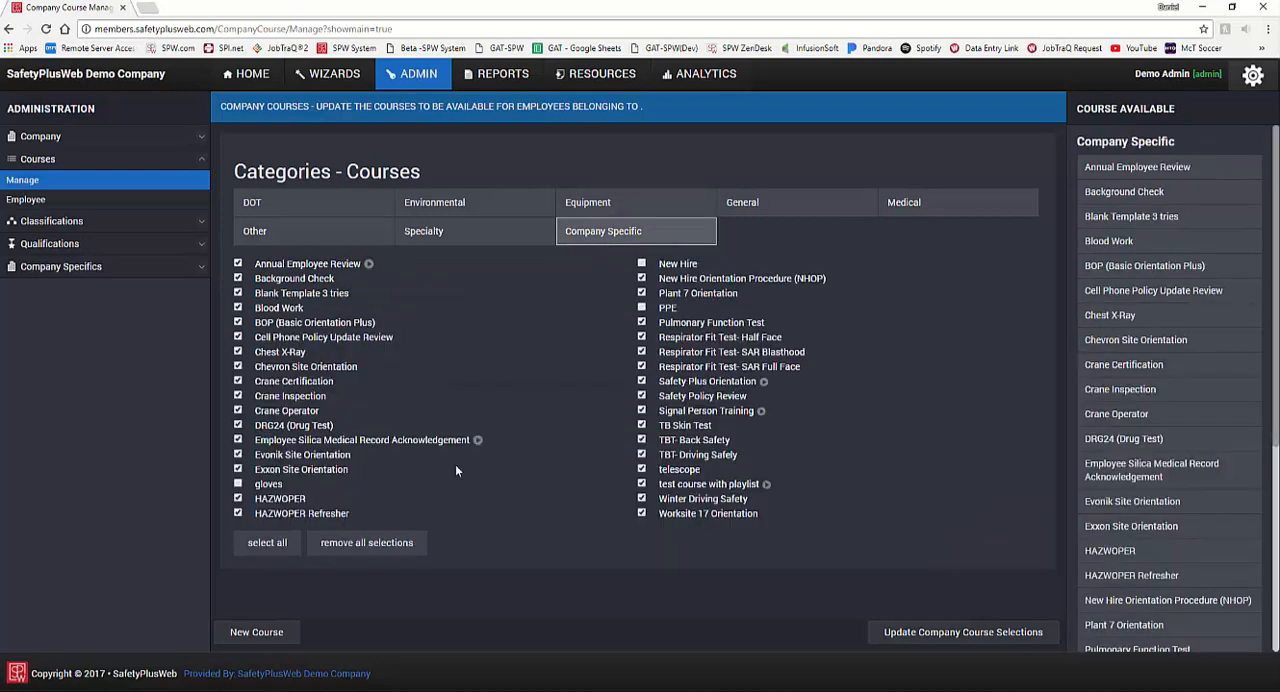
left_click(290, 638)
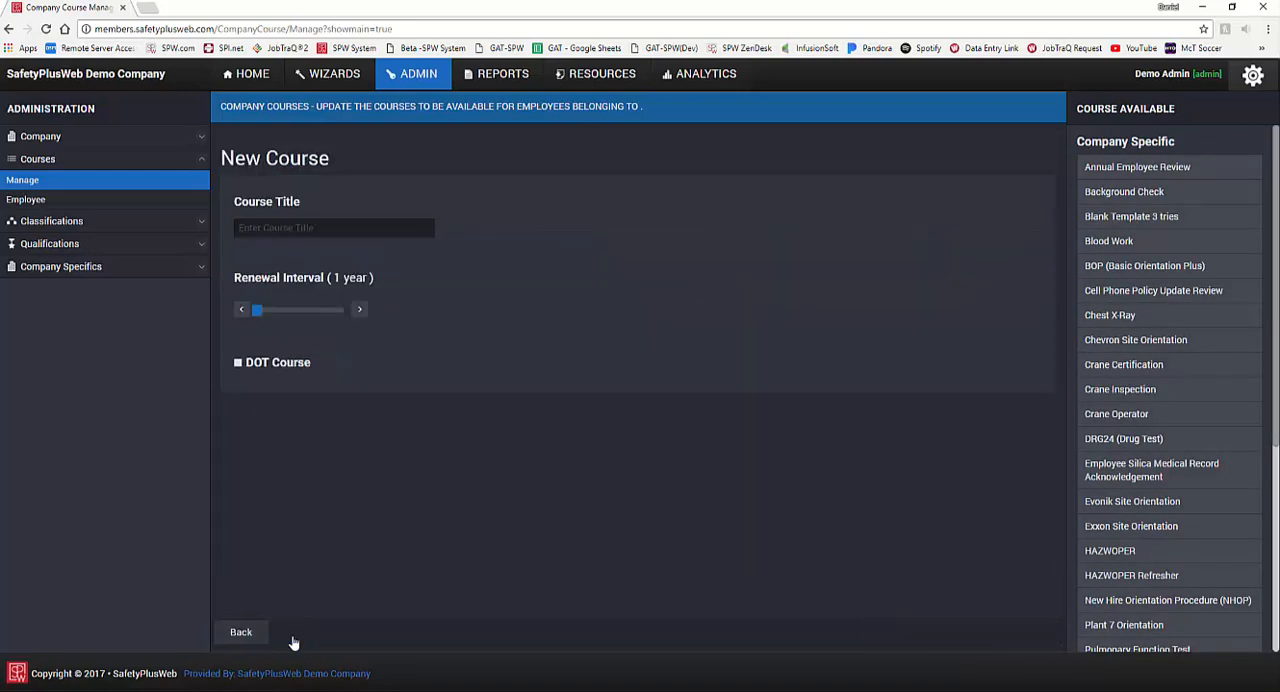
left_click(383, 229)
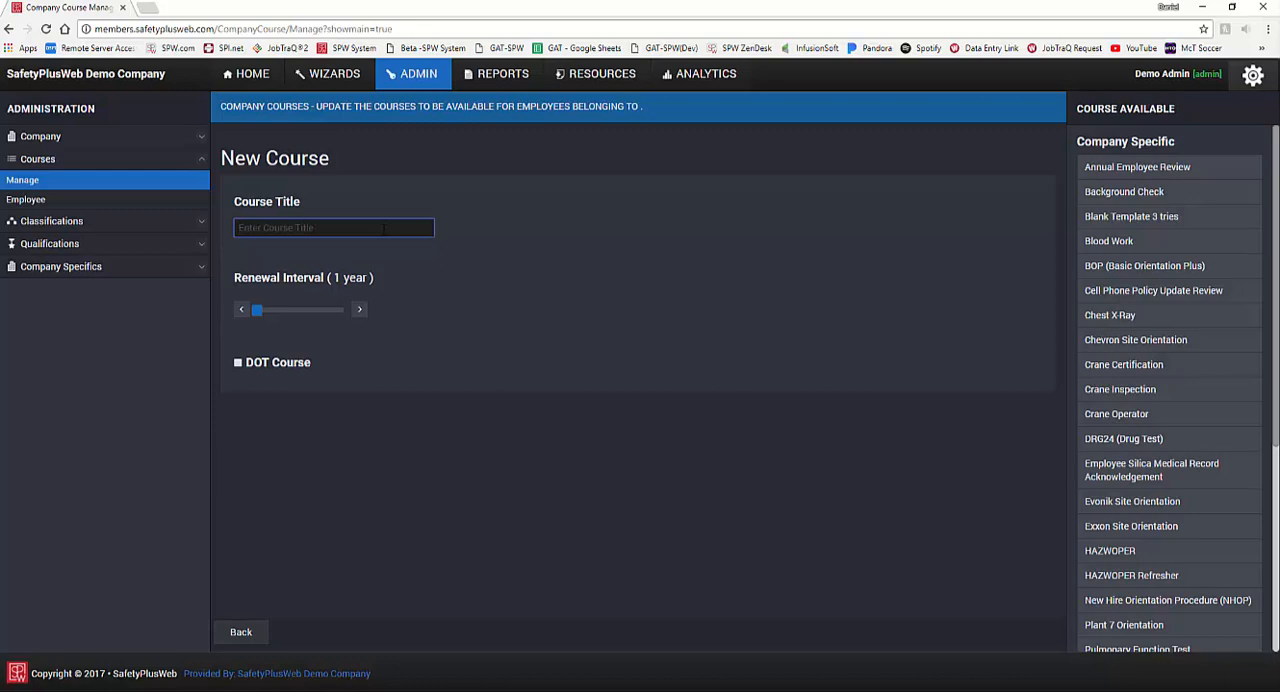
type("Exxon Site S")
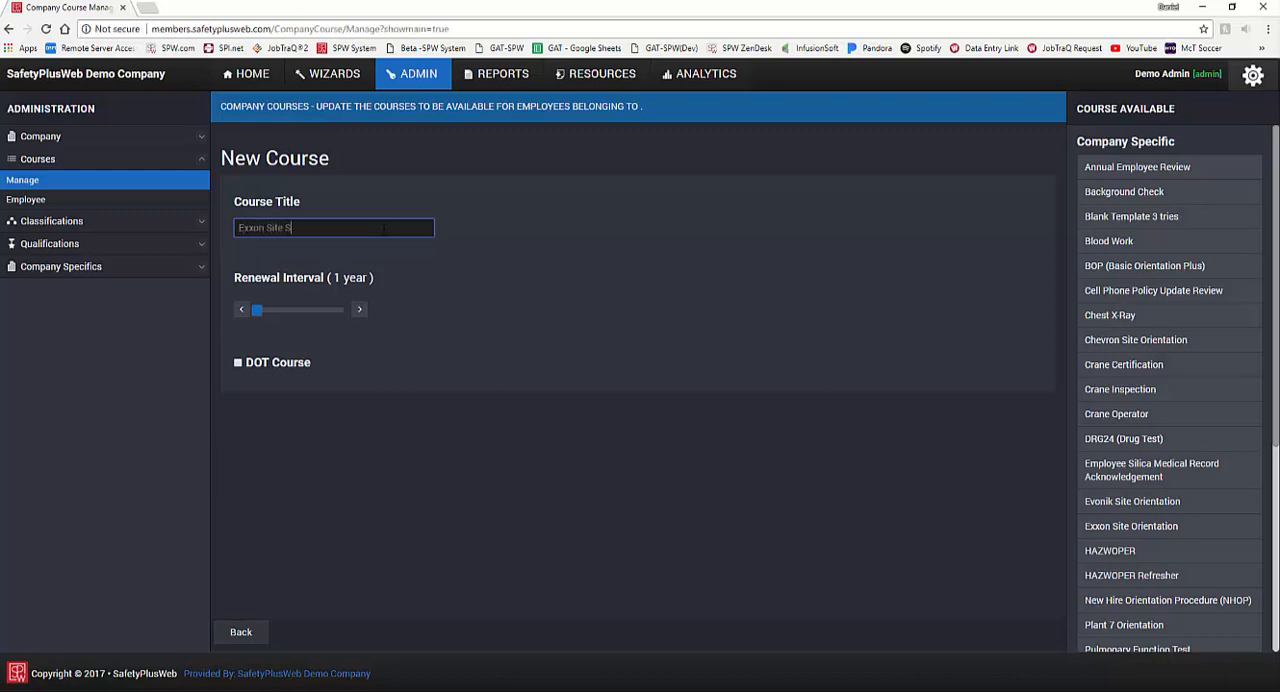
type("pecific Orientation")
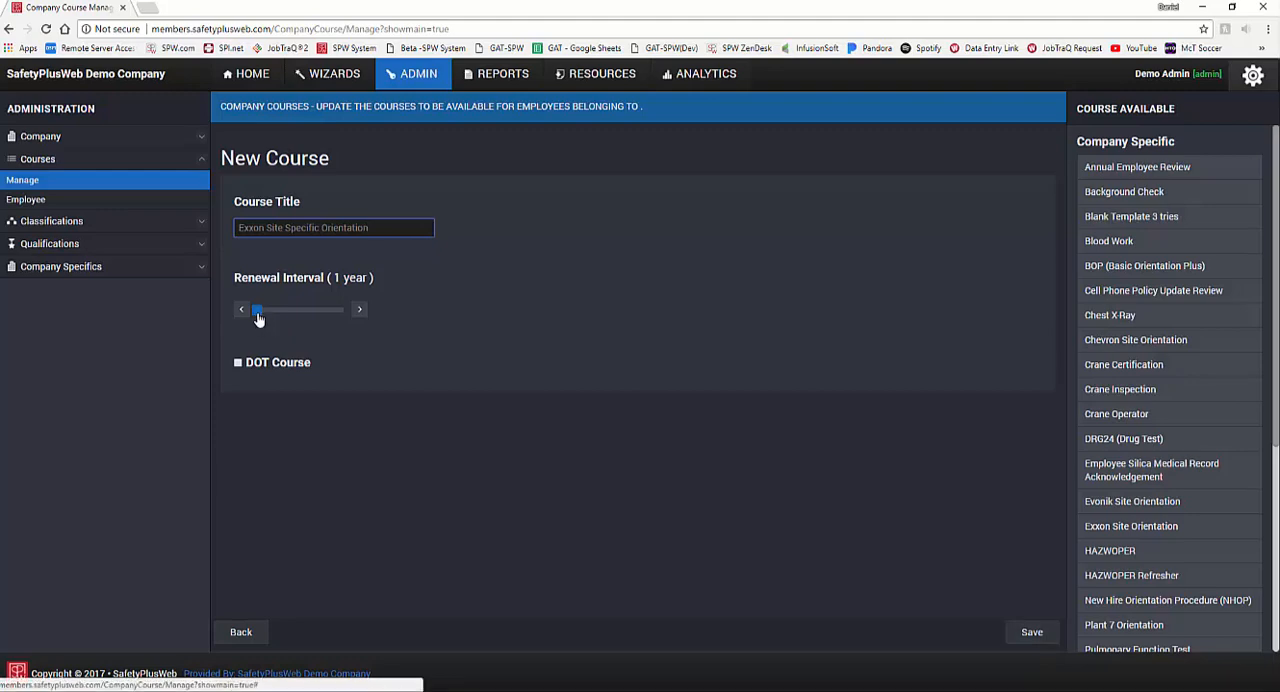
Step: Set the new course's renewal interval to 99 years and save the course
left_click_drag(257, 317, 430, 312)
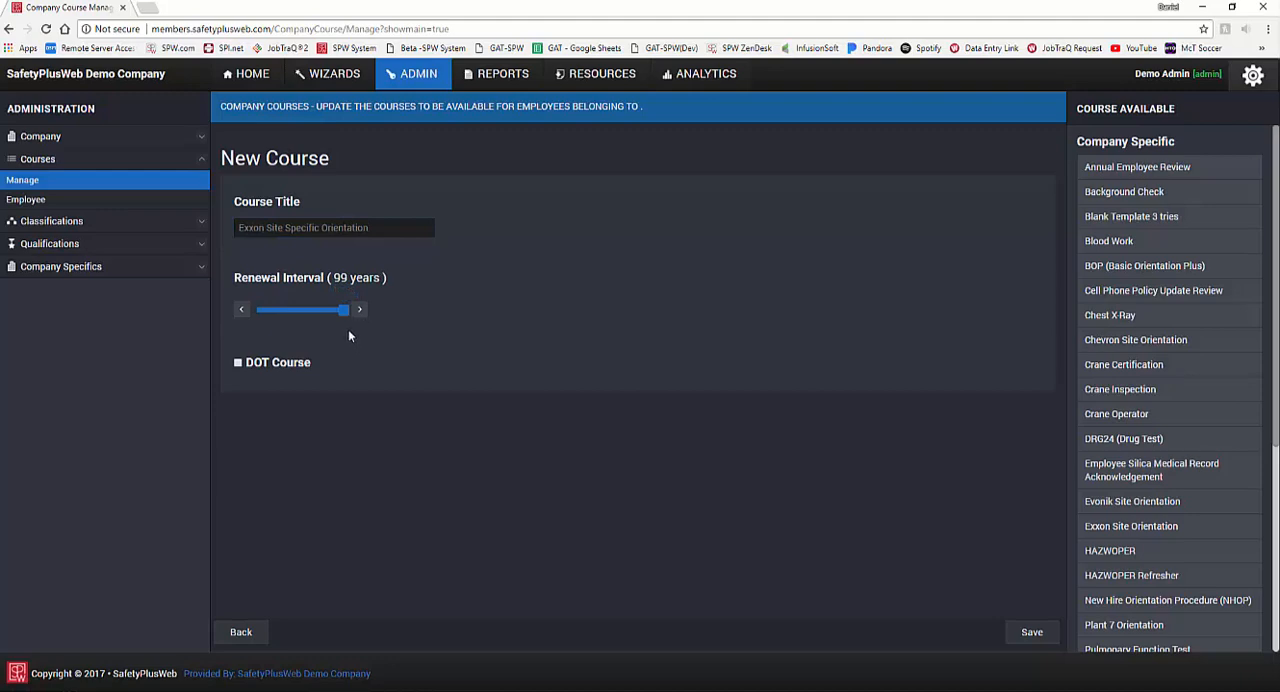
left_click_drag(334, 313, 360, 323)
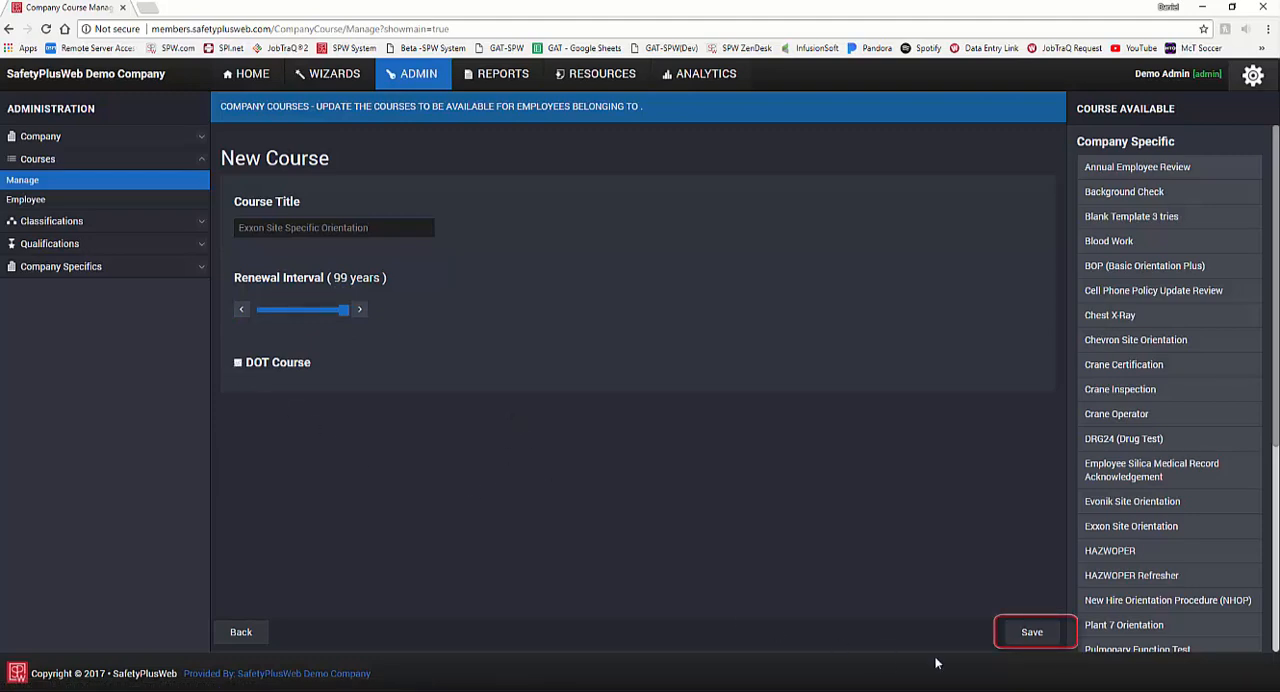
left_click(1030, 642)
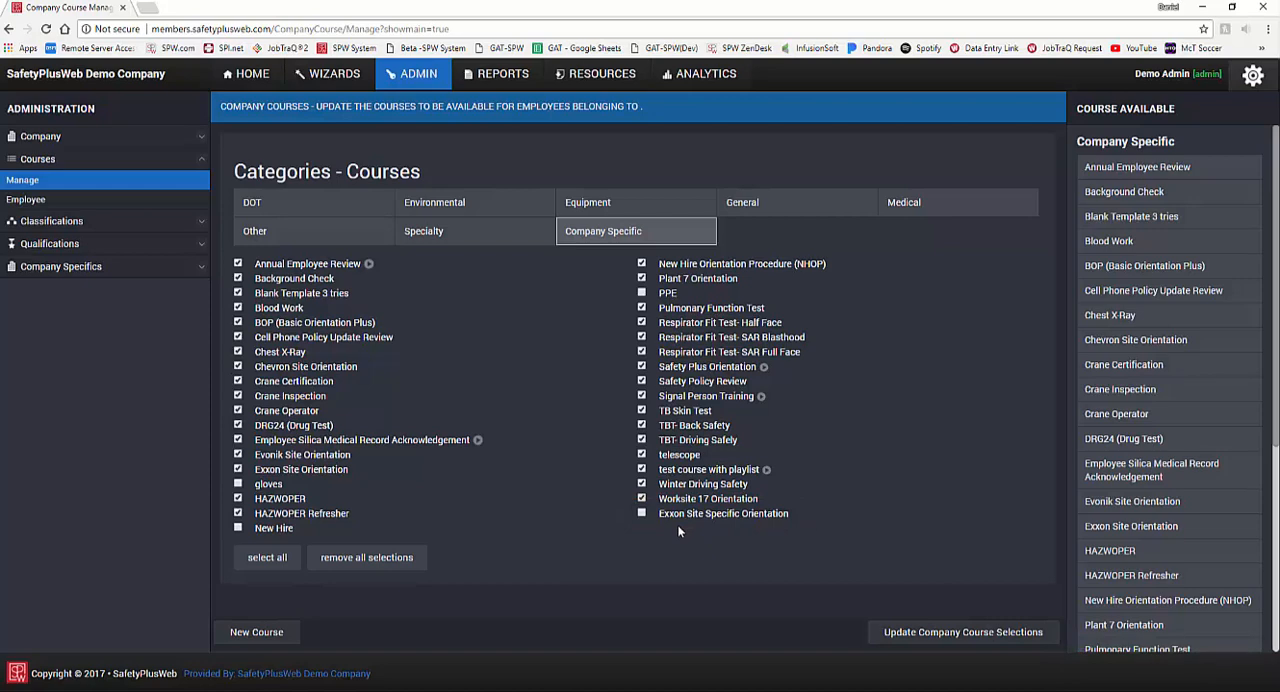
Step: Include Exxon Site Specific Orientation among the available courses and update the company course selections
left_click(643, 518)
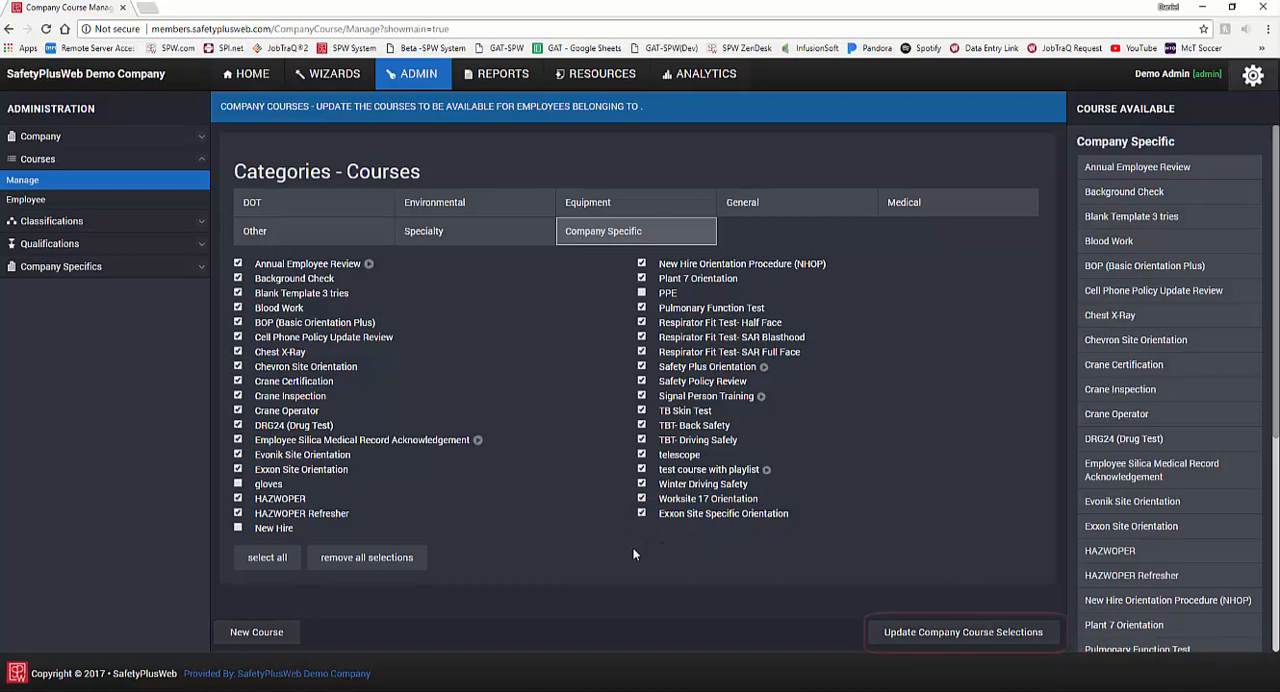
left_click(880, 640)
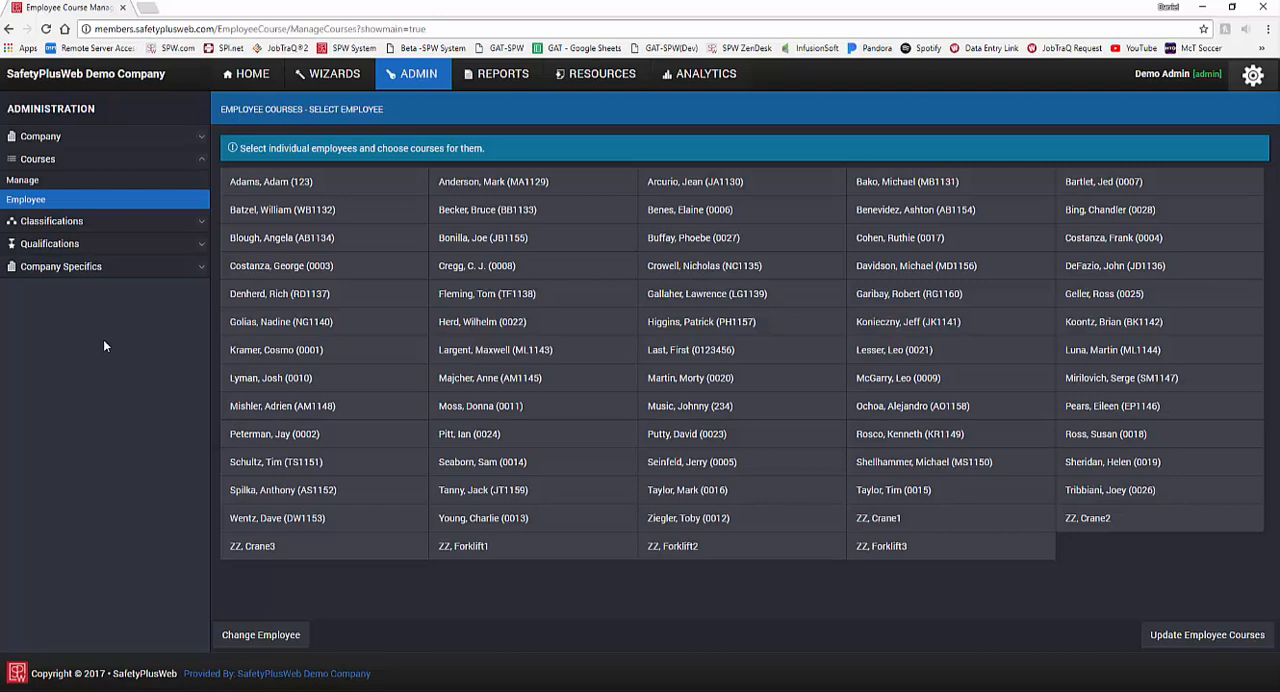
Step: Find the employee by employee number on the employee courses page and open that employee's course assignments
key("ctrl+f")
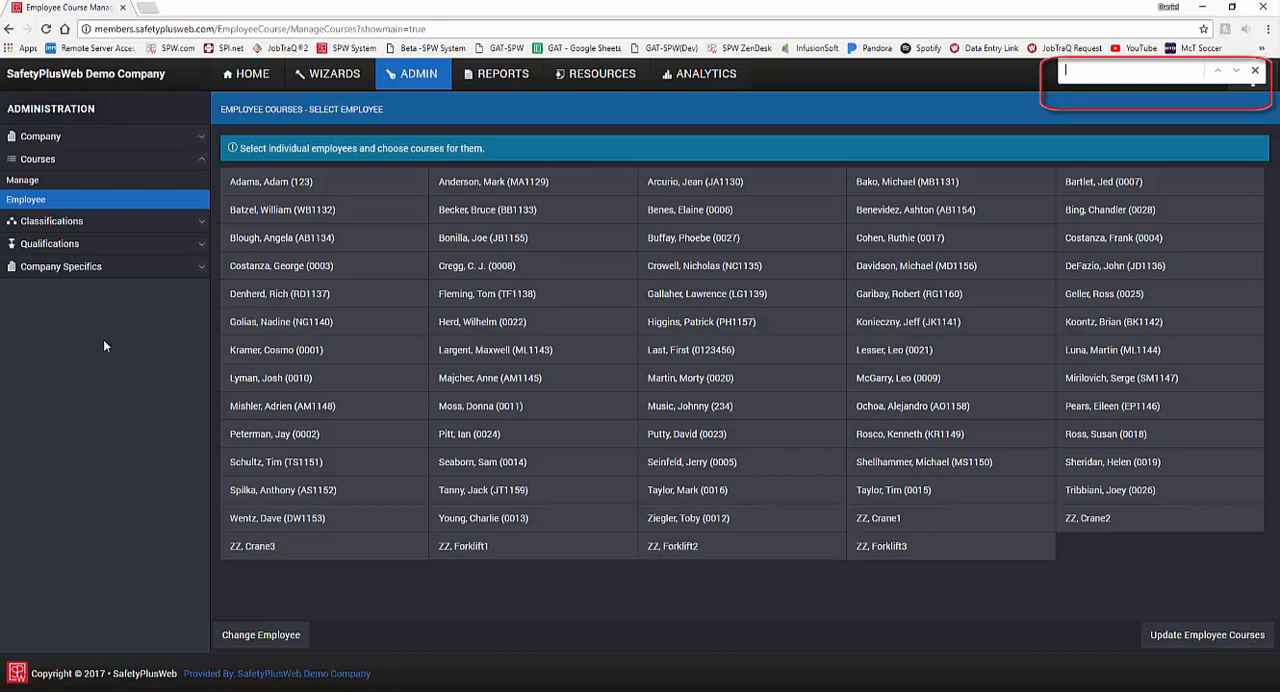
type("JK1141")
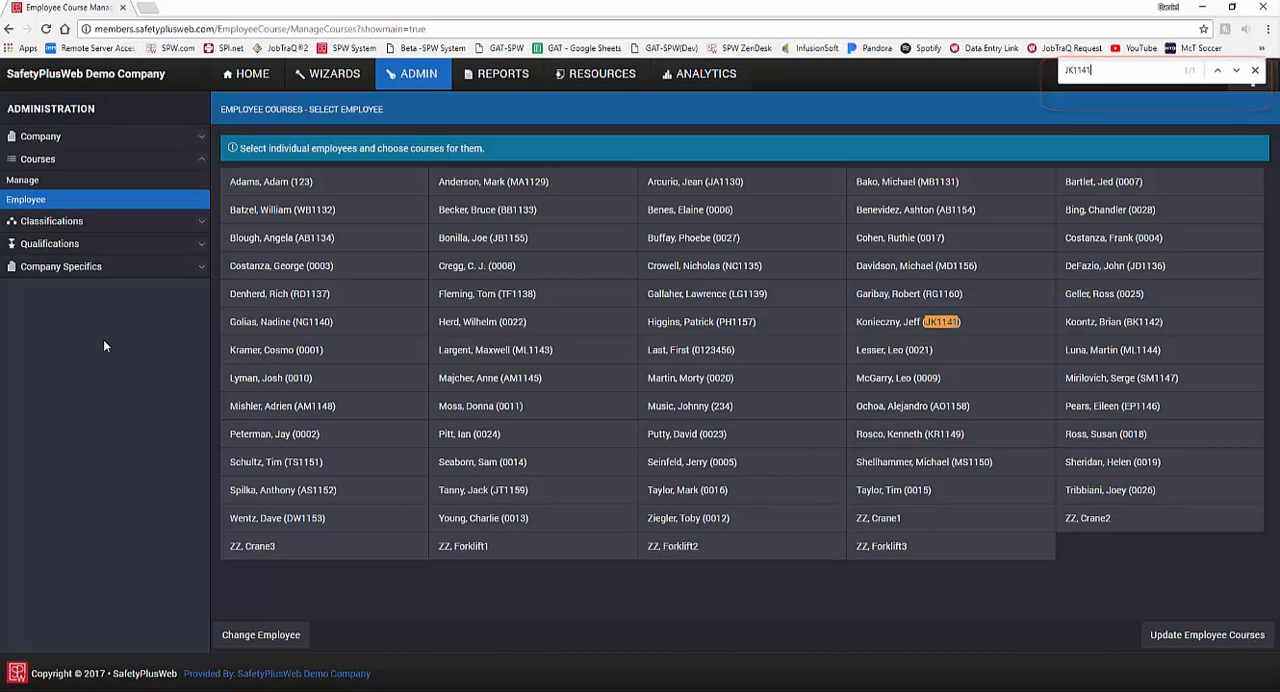
left_click(873, 322)
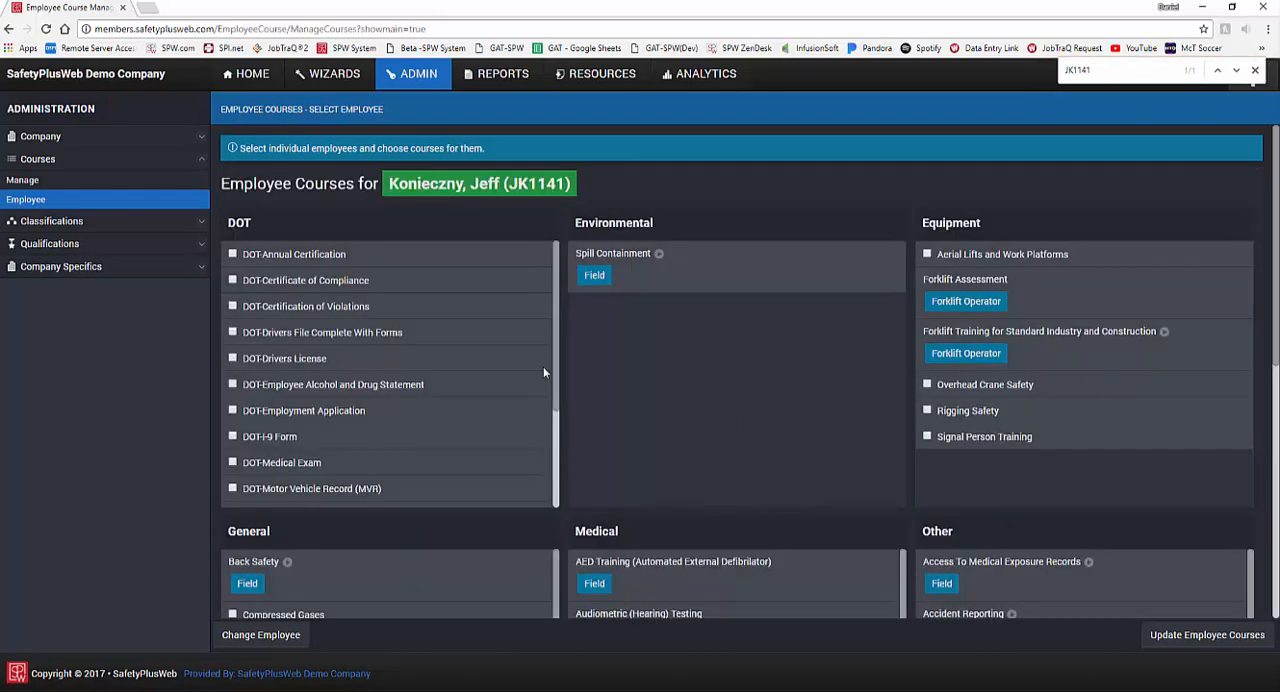
Step: Review the employee's courses by category, assign the company-specific Blood Work course, and update the employee courses
scroll(540, 366, "down", 3)
scroll(760, 385, "down", 3)
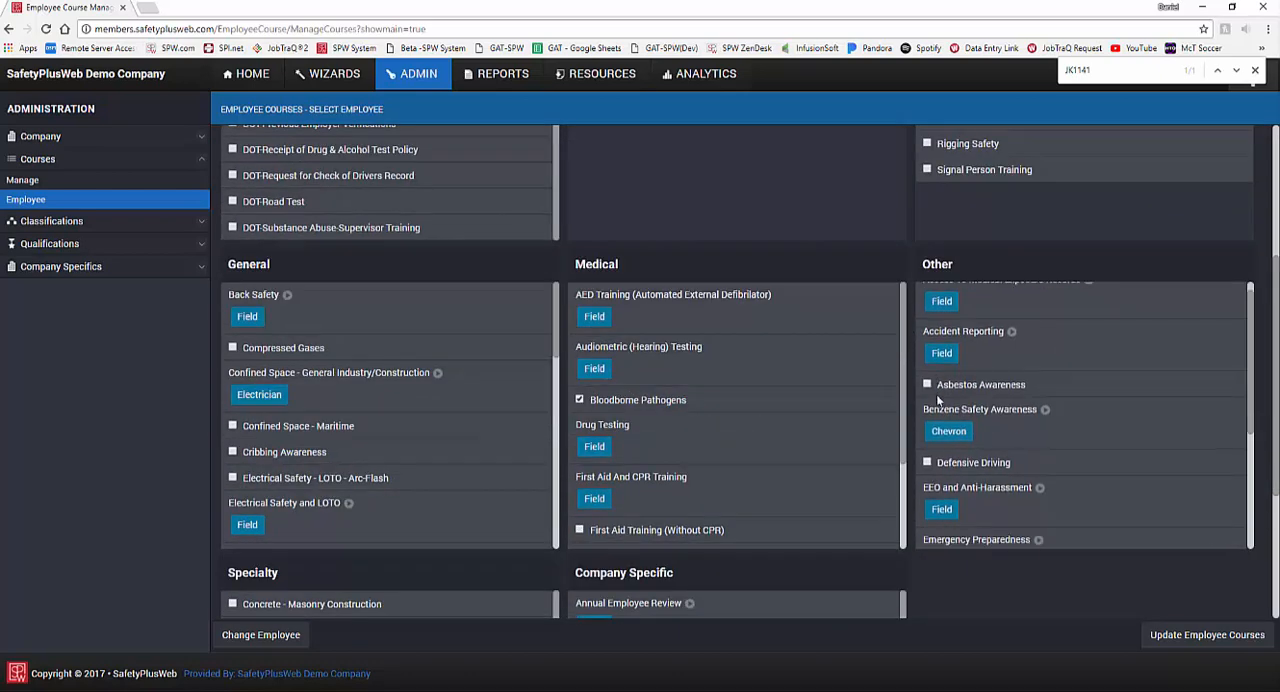
scroll(980, 420, "down", 3)
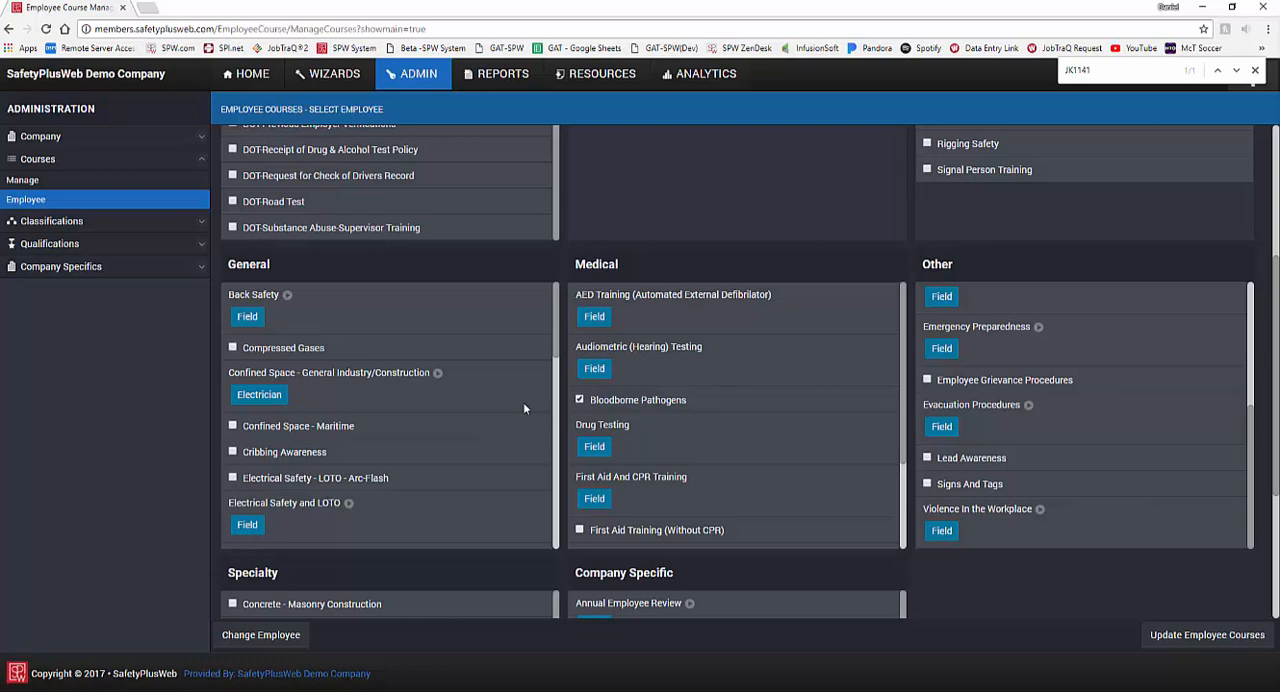
scroll(523, 405, "down", 5)
scroll(837, 531, "down", 5)
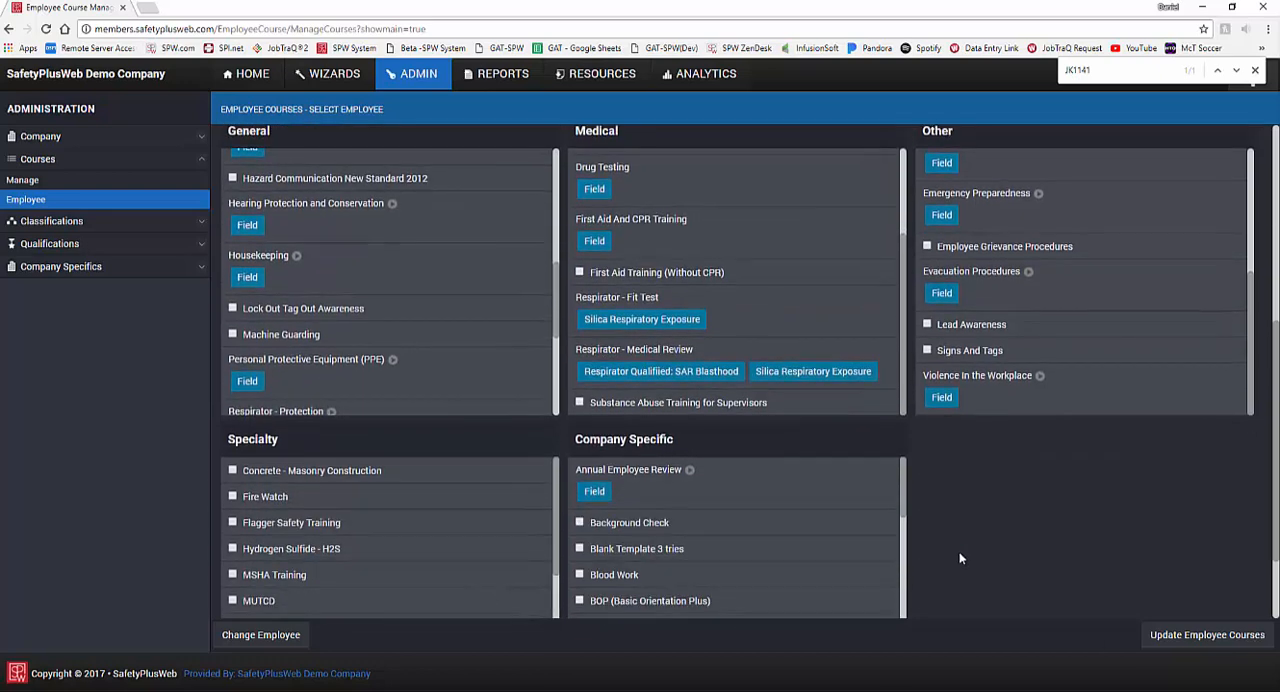
scroll(959, 558, "down", 2)
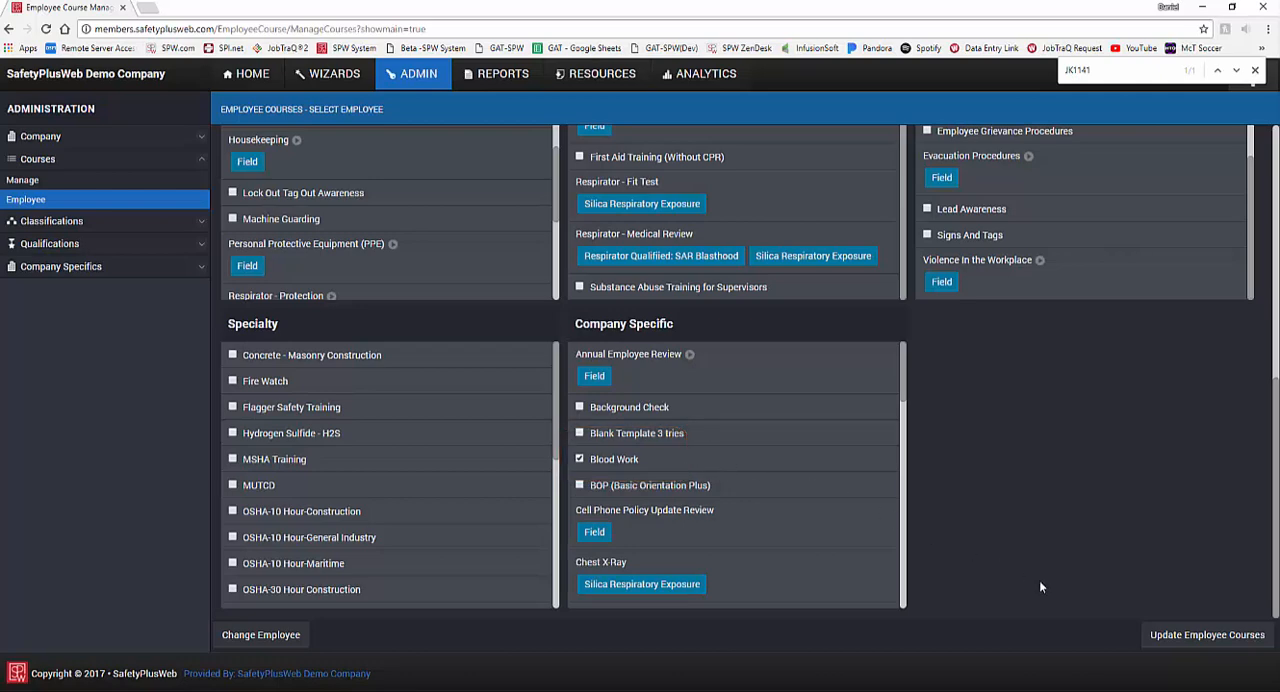
left_click(1238, 646)
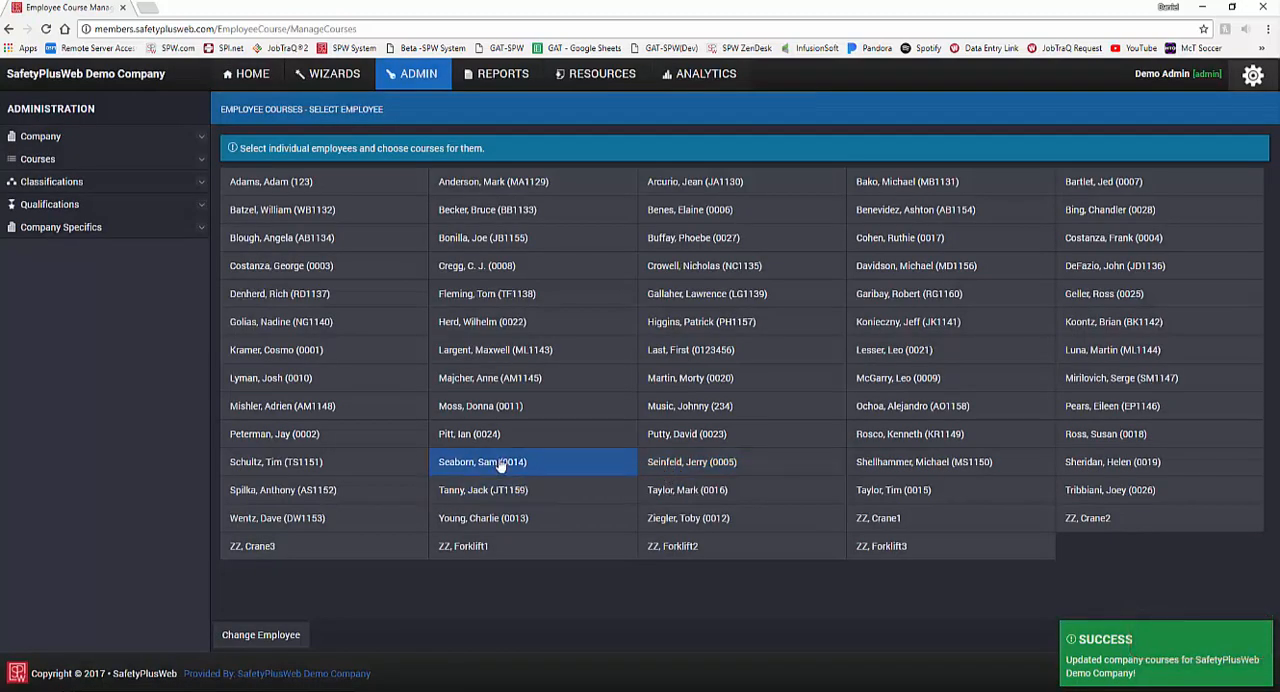
Step: Find the employee by employee number in the home employee list, open the dashboard and review the training needed
left_click(257, 88)
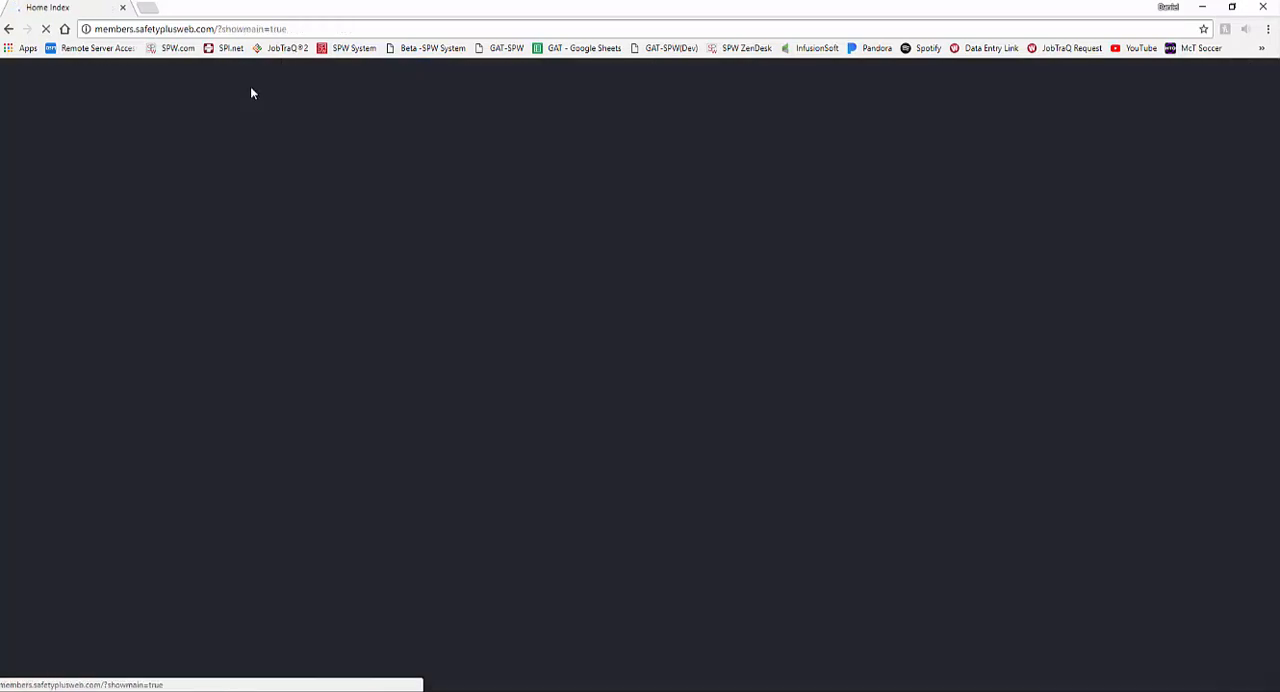
type("jk1141")
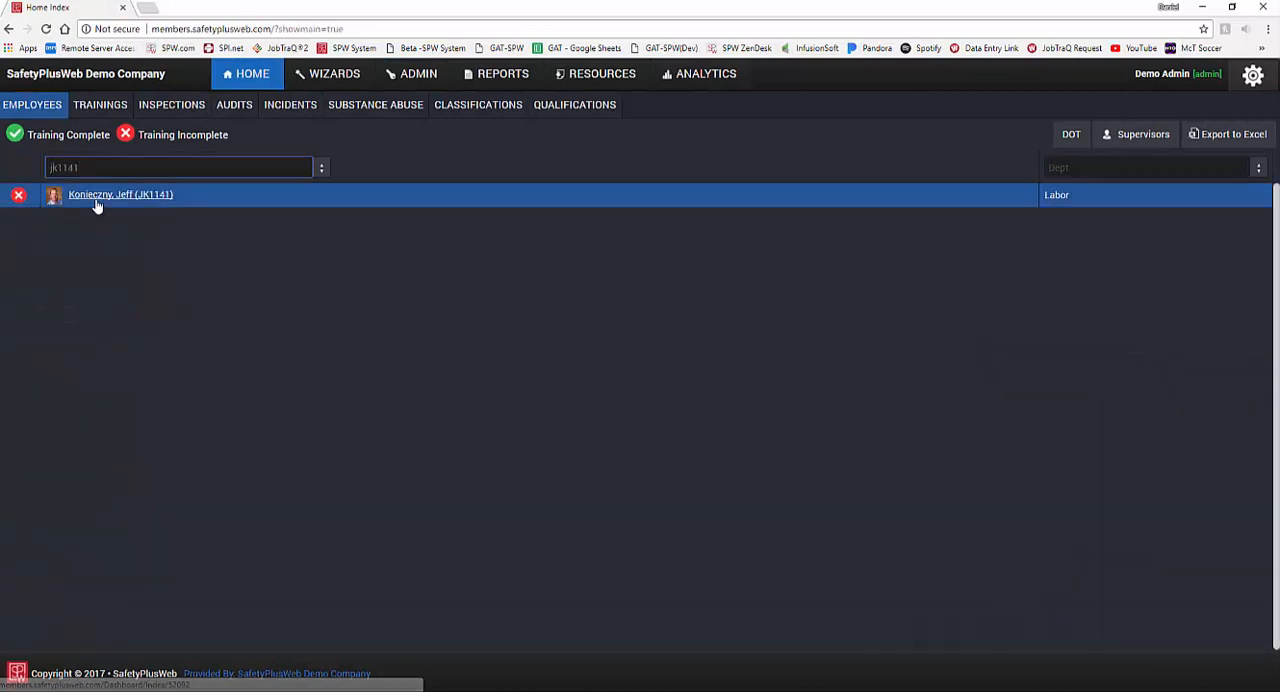
left_click(96, 200)
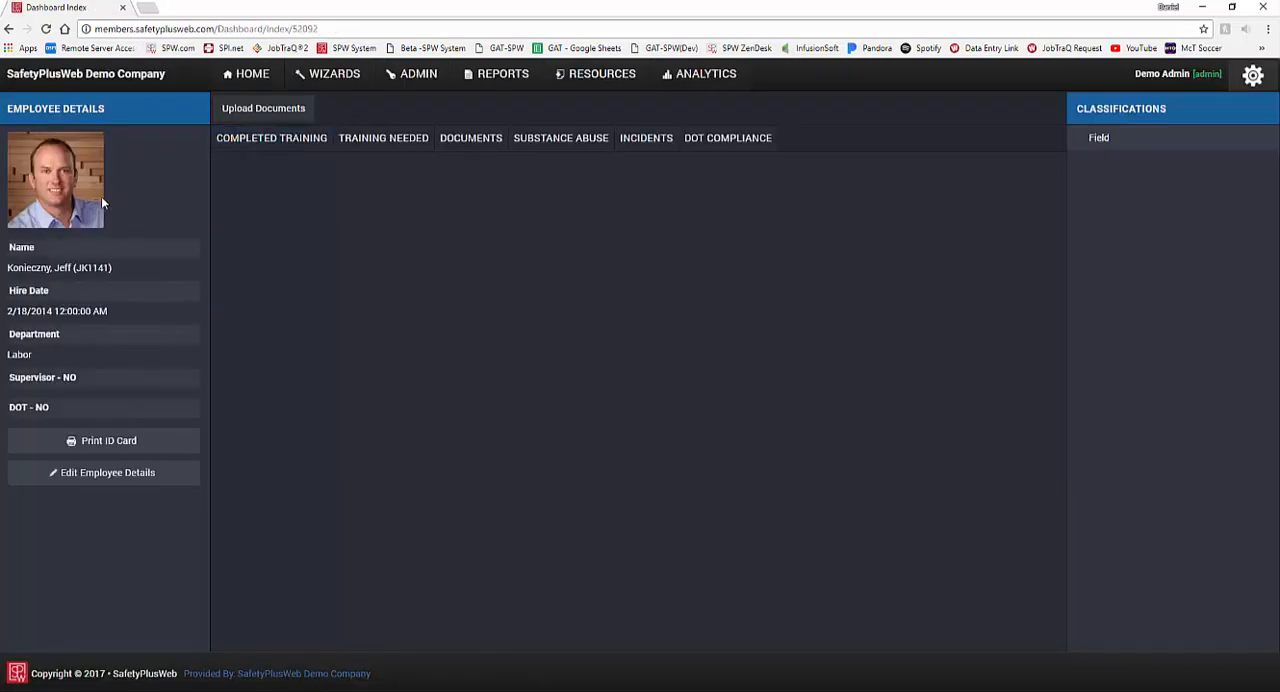
left_click(380, 140)
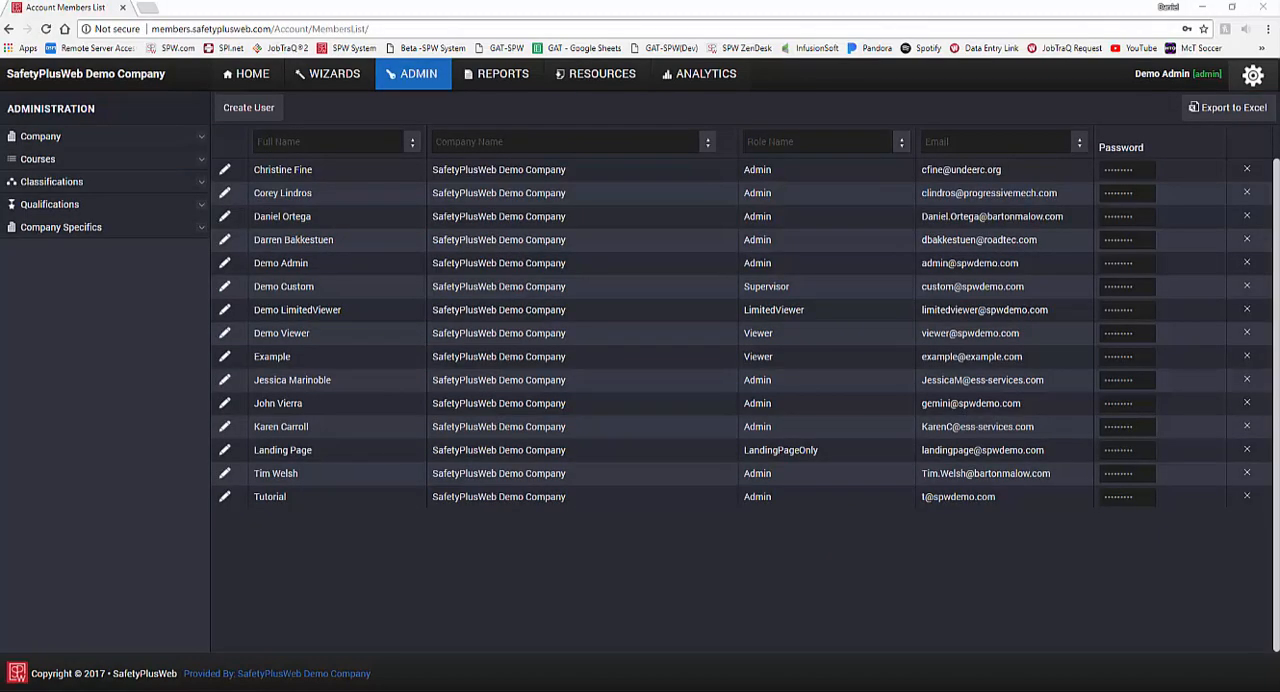
Step: Open the company qualification management page and turn on Worksite 17 among the available qualifications
left_click(128, 211)
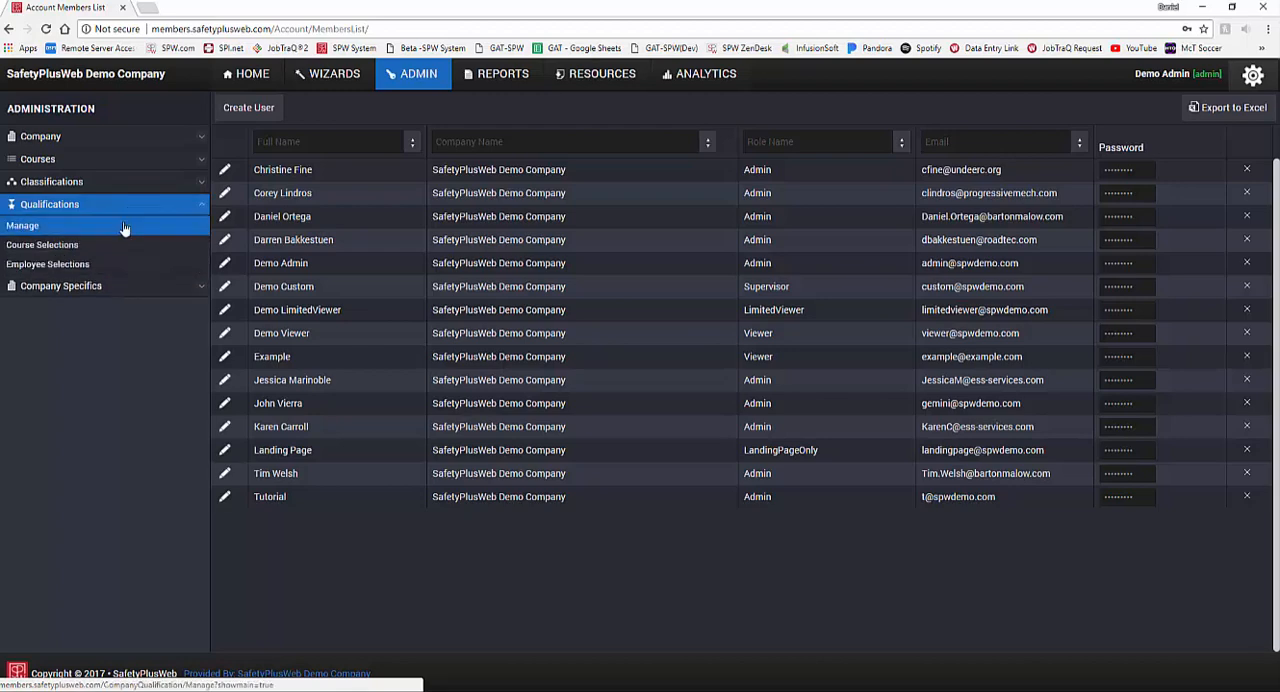
left_click(124, 229)
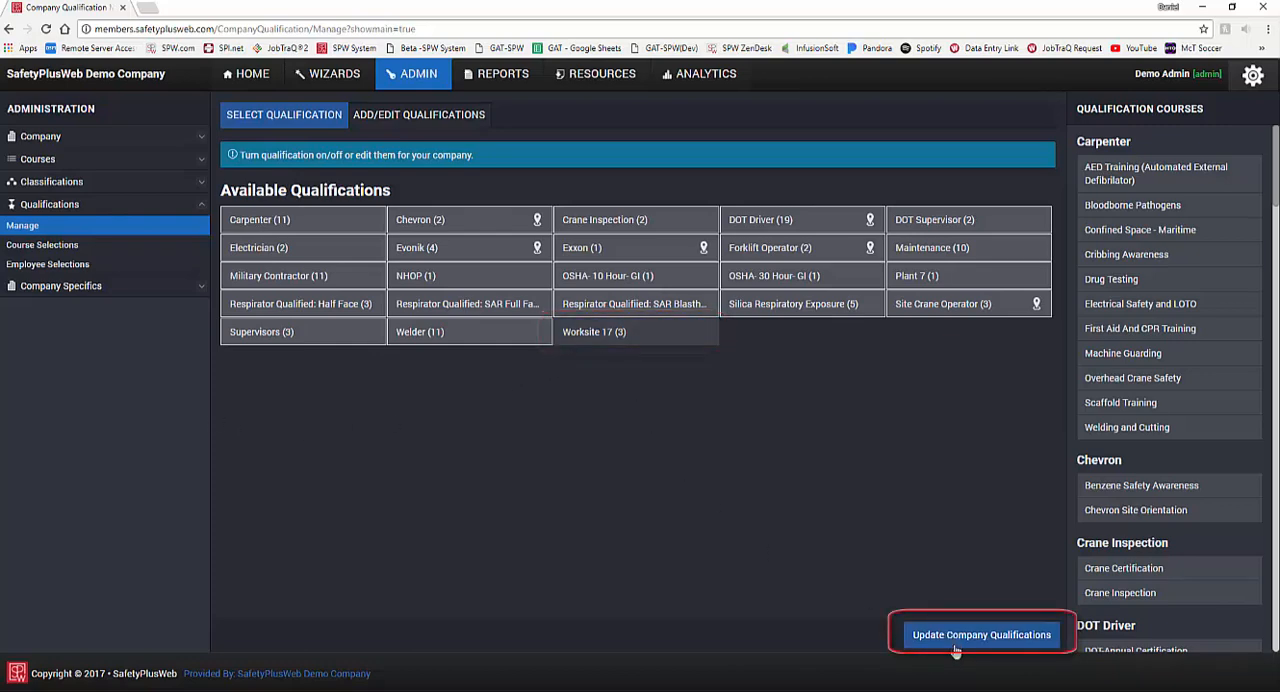
left_click(626, 344)
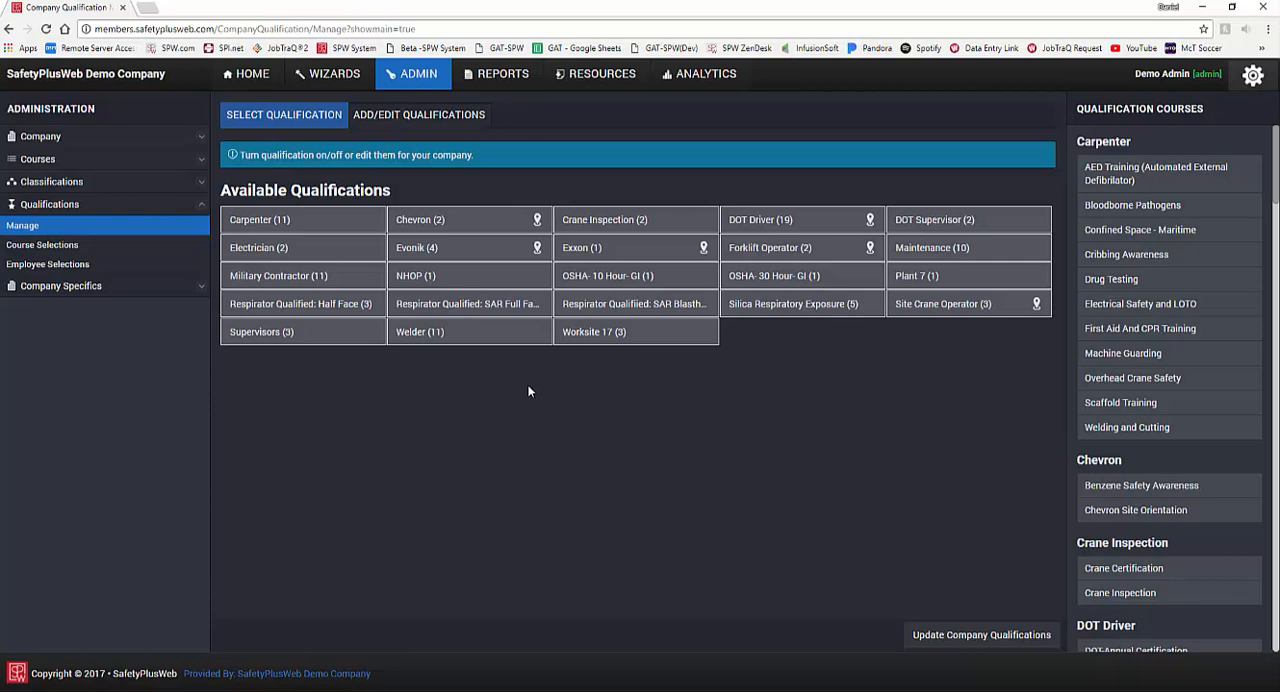
Step: Rename the Worksite 17 company qualification as Worksite 18 and update it
left_click(419, 116)
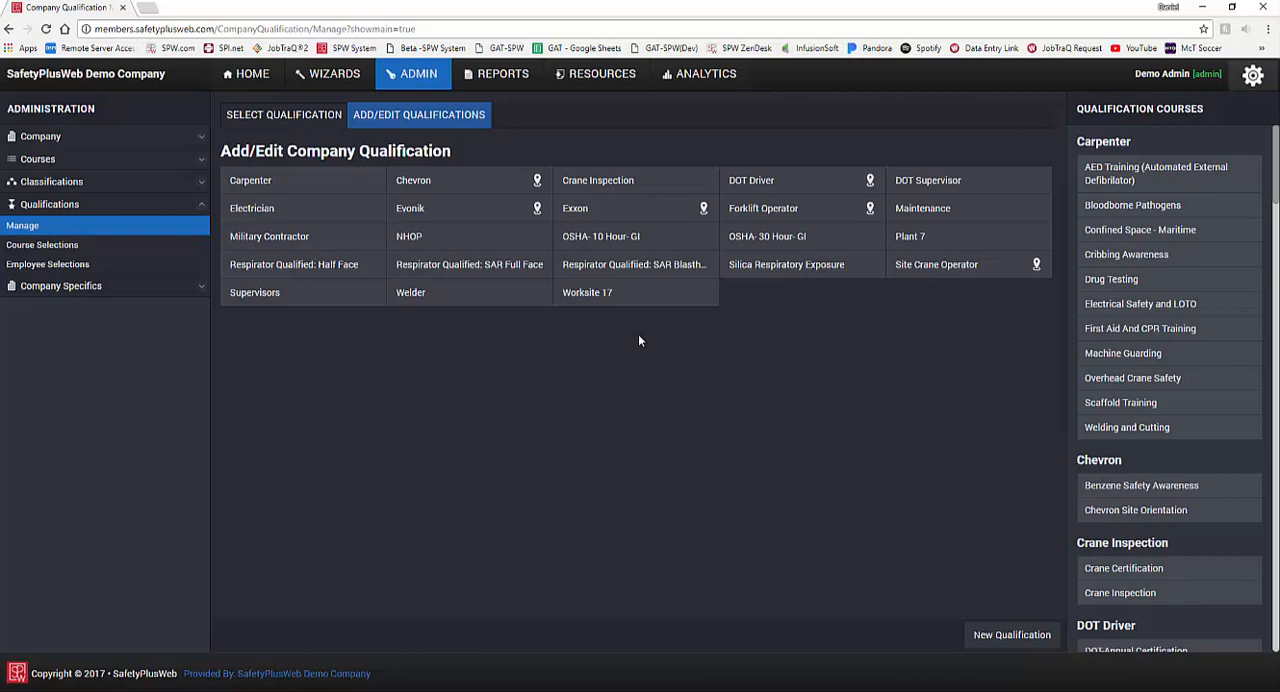
left_click(621, 291)
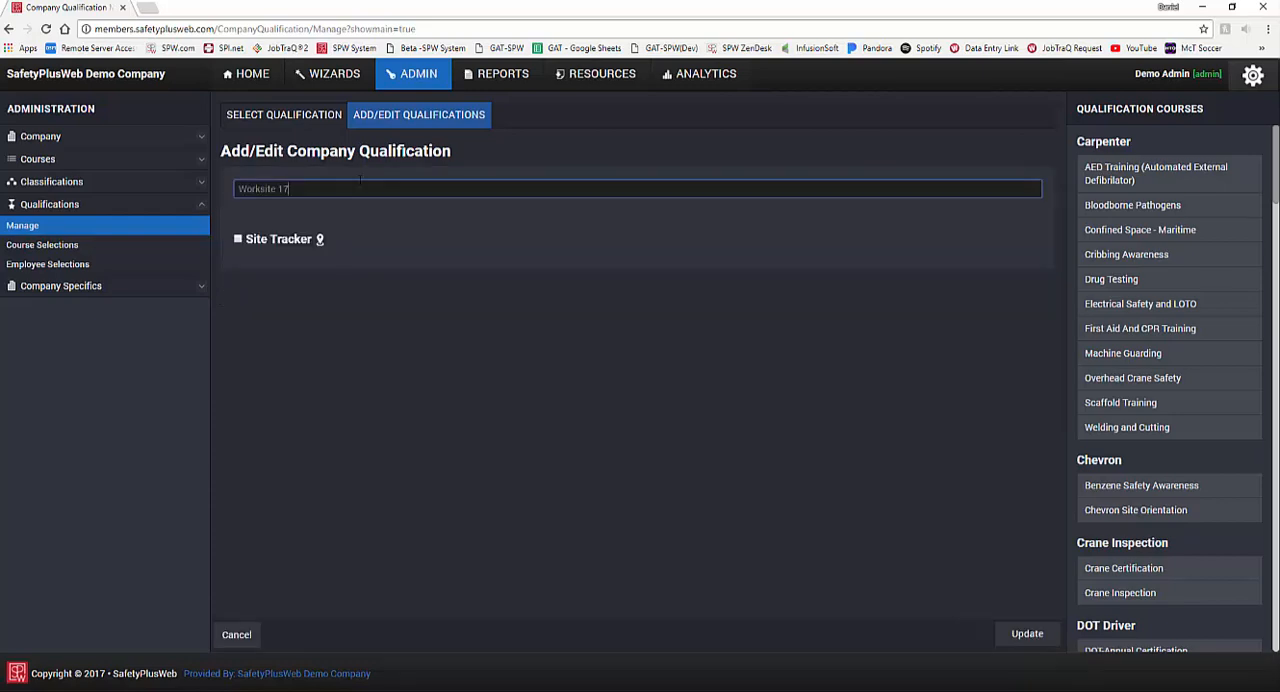
key("BackSpace")
type("8")
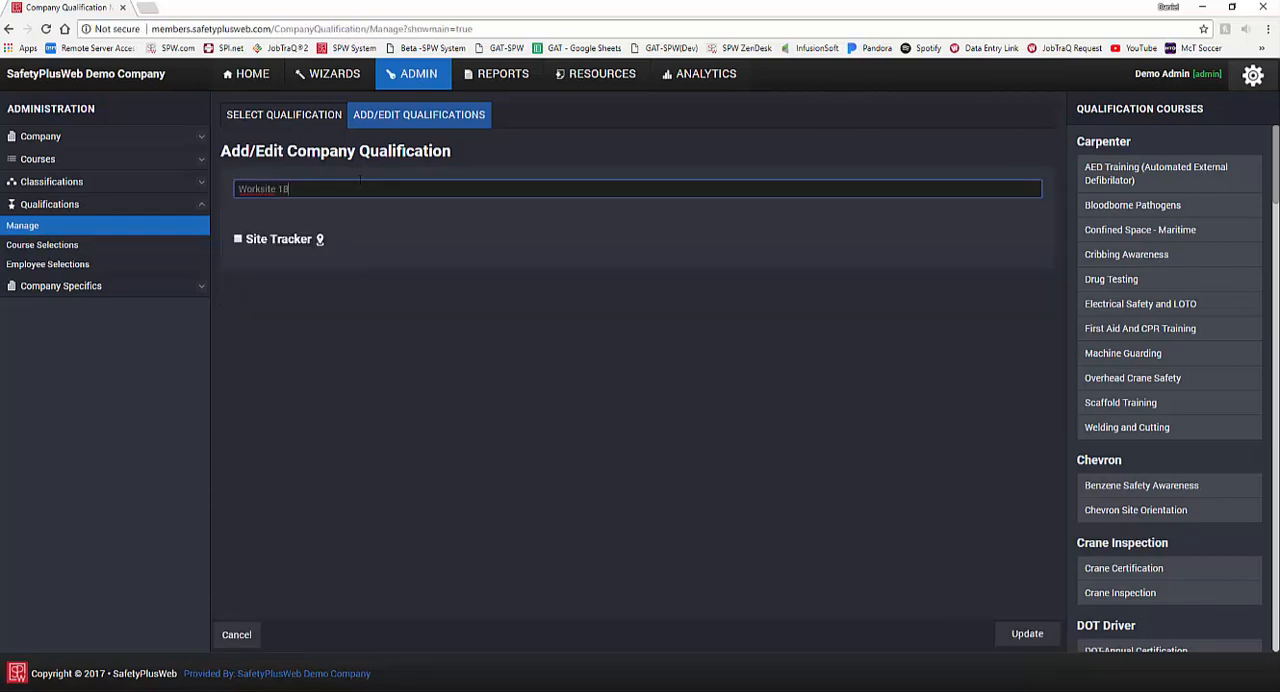
left_click(1027, 633)
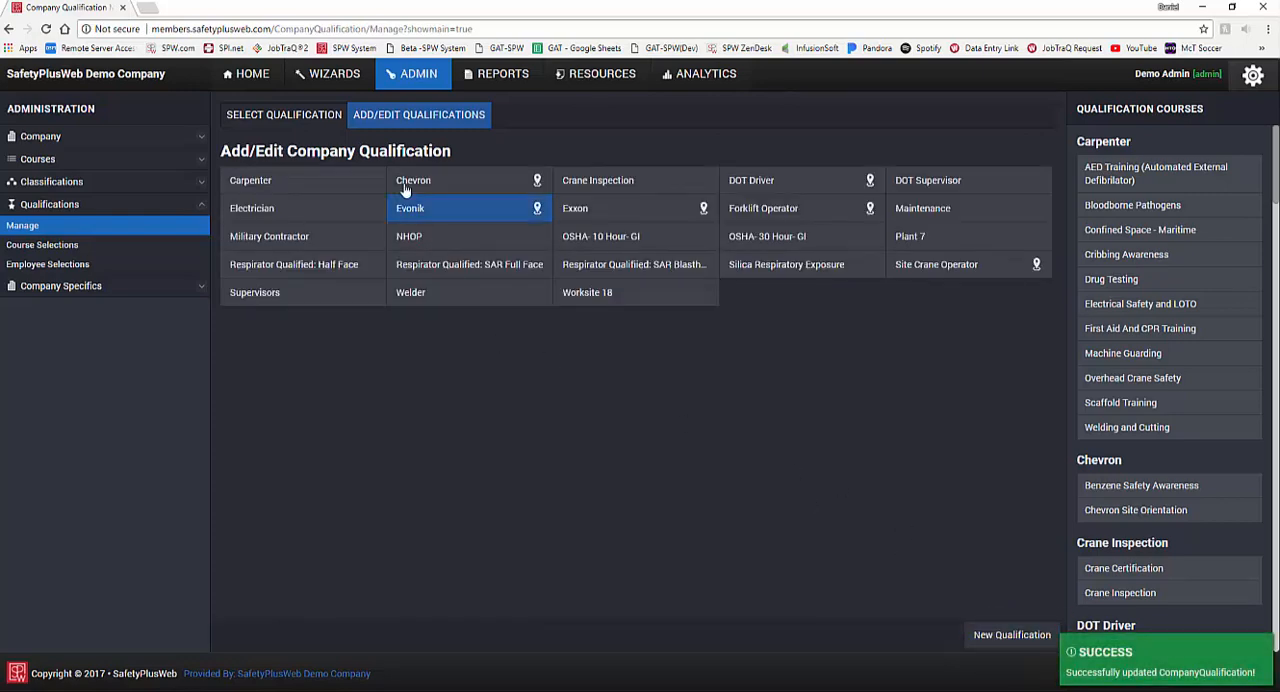
Step: Create a company qualification named New Qualification without Site Tracker and save it
left_click(996, 638)
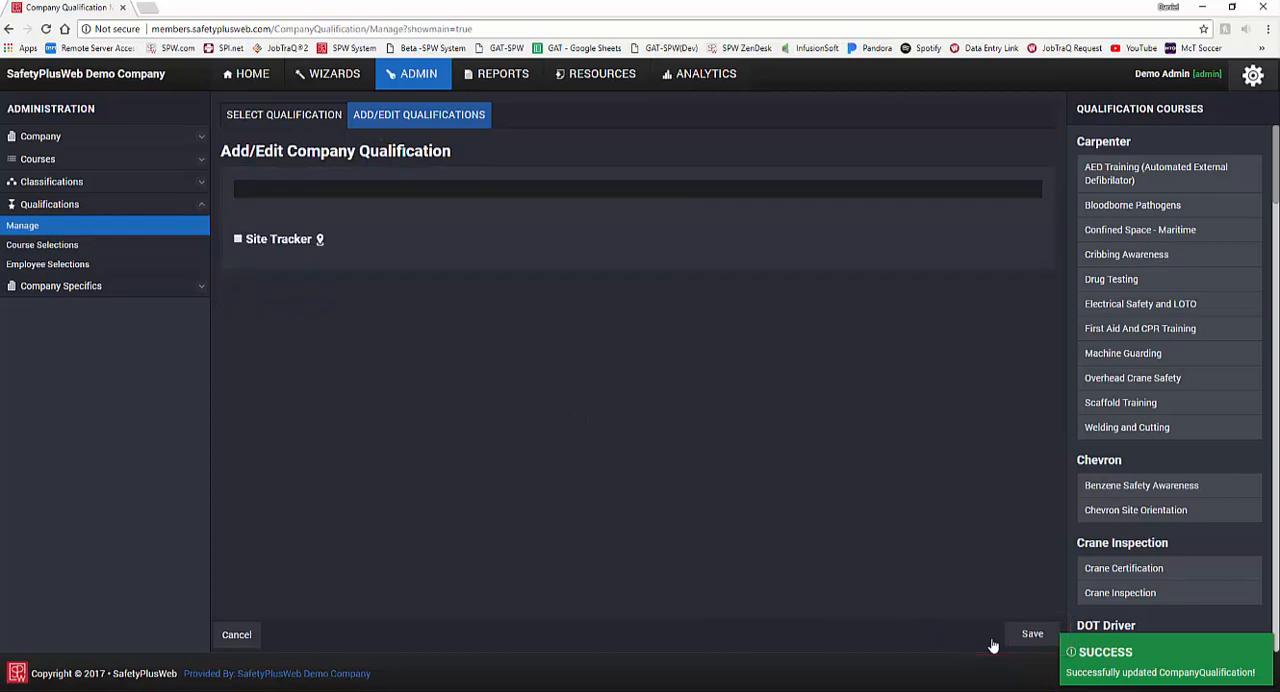
left_click(374, 190)
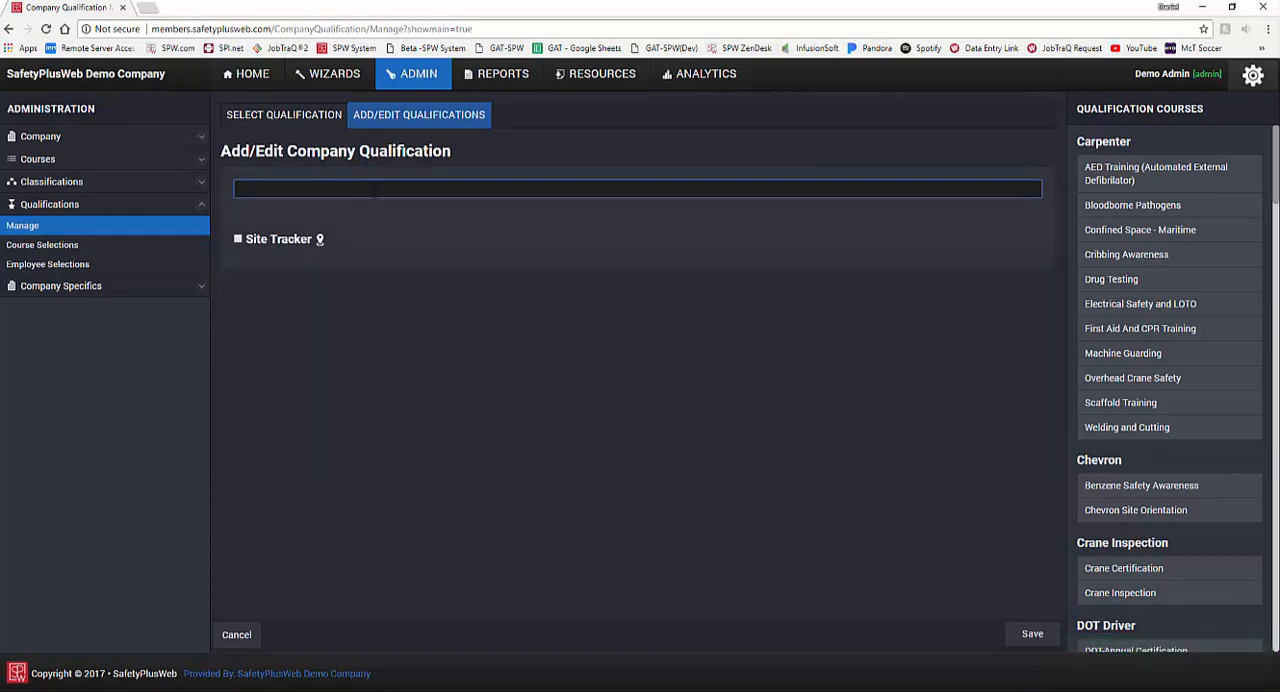
type("New Qualification")
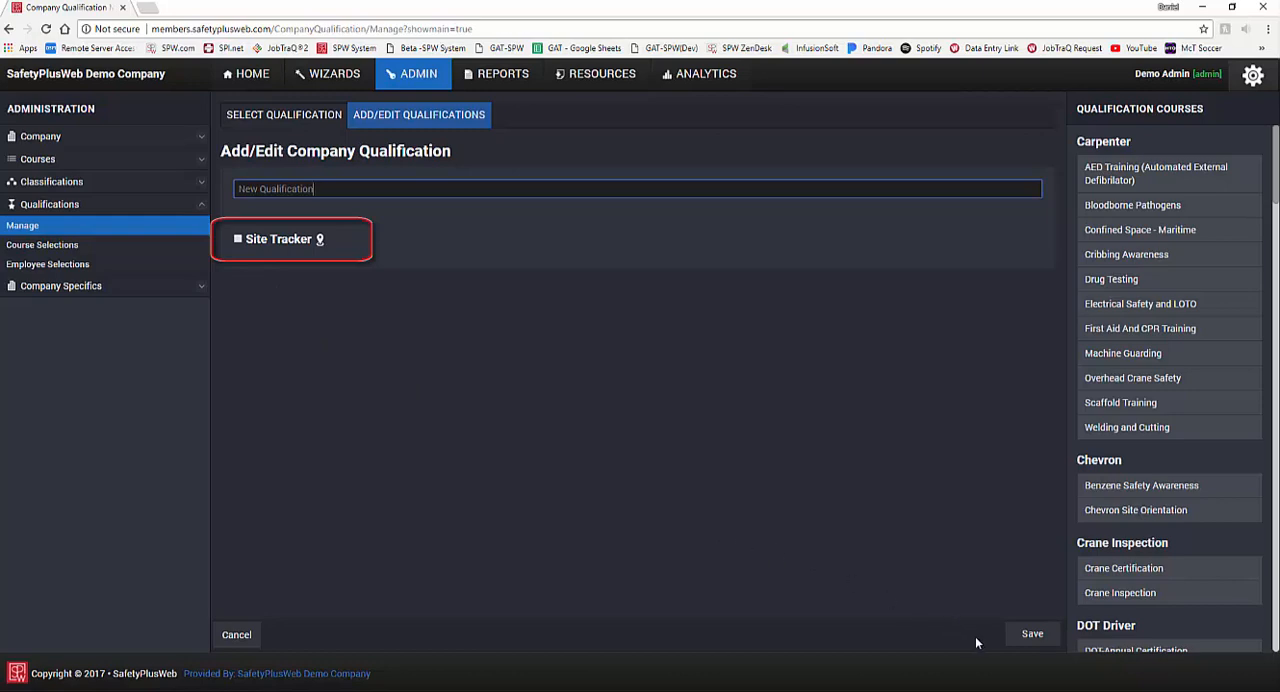
left_click(1030, 636)
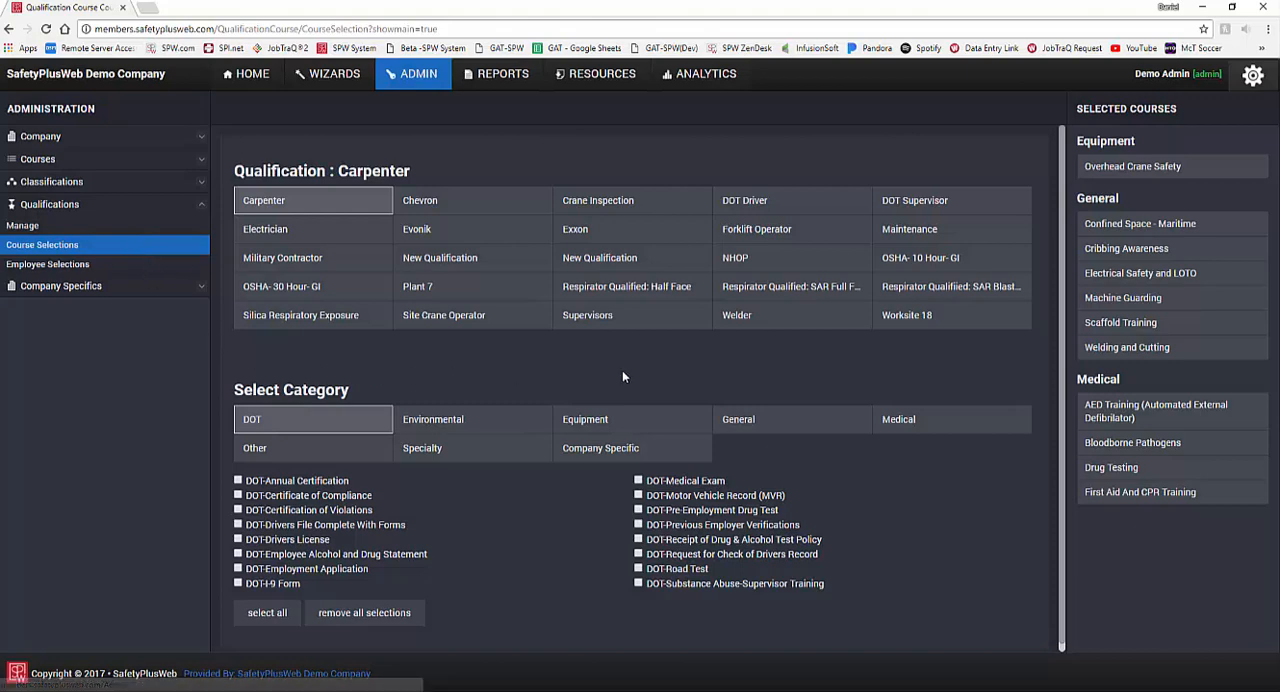
Step: Add the general courses Fire Prevention and Protection Training, Personal Protective Equipment (PPE), and Welding and Cutting to the Welder qualification
left_click(771, 331)
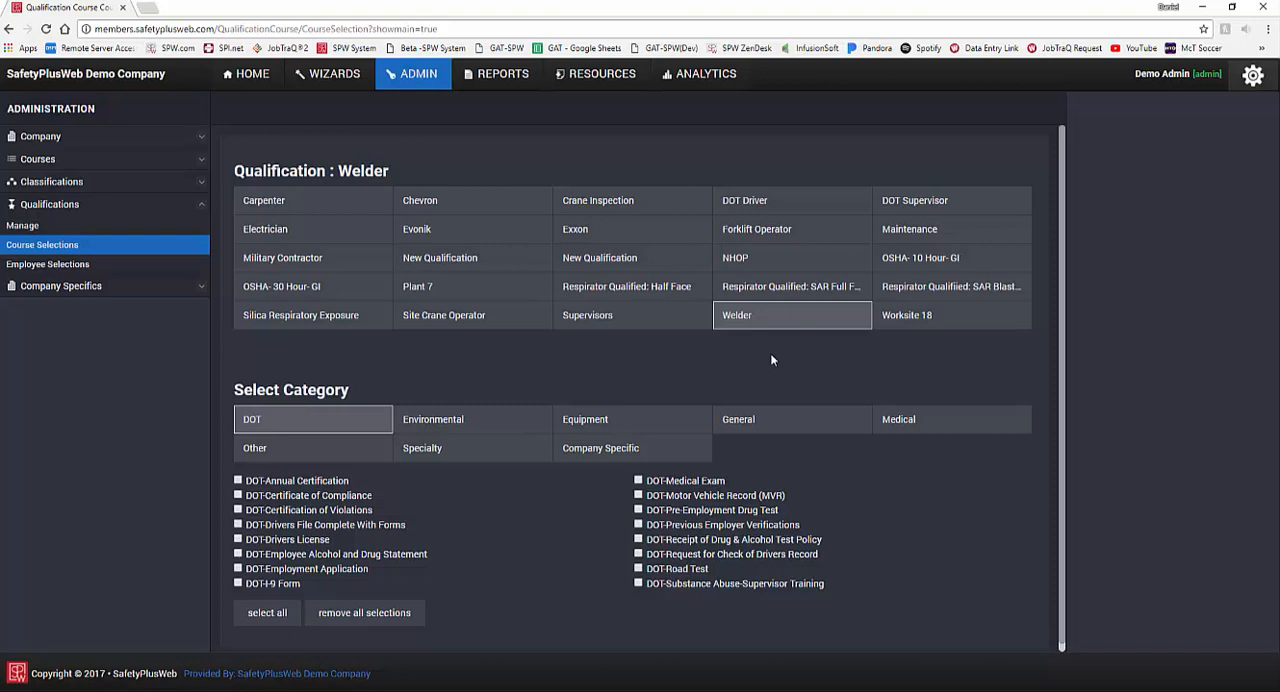
left_click(750, 420)
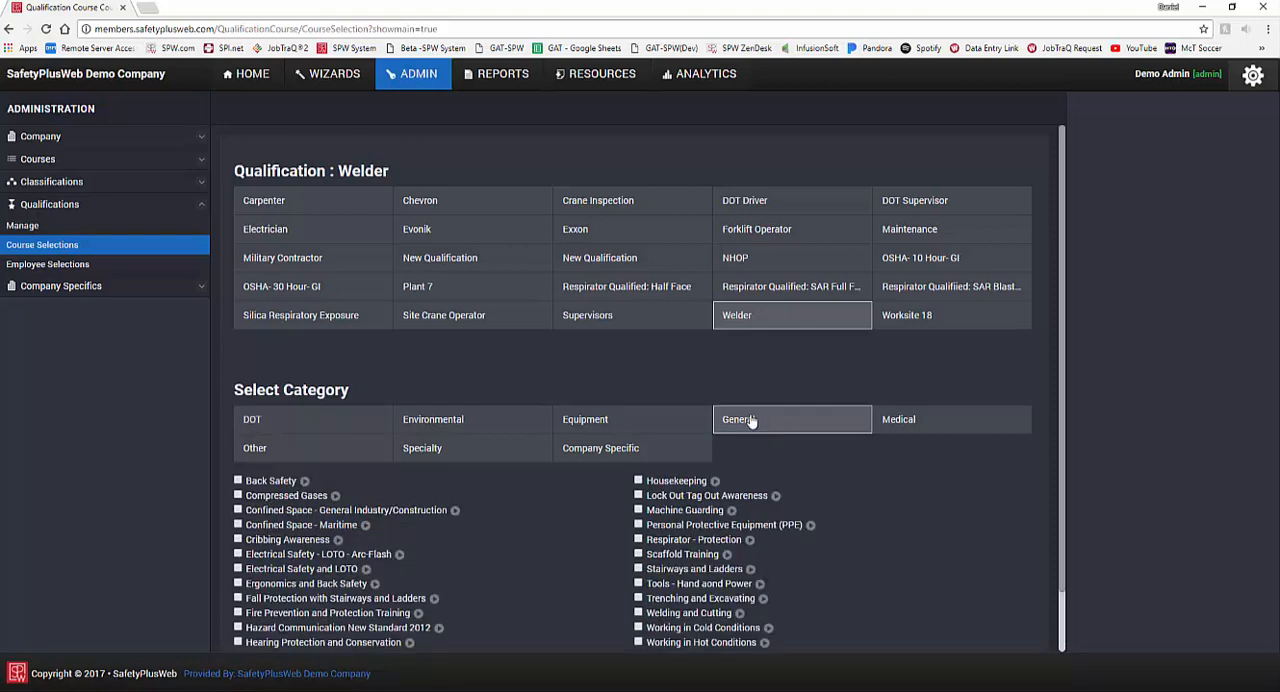
scroll(500, 522, "down", 2)
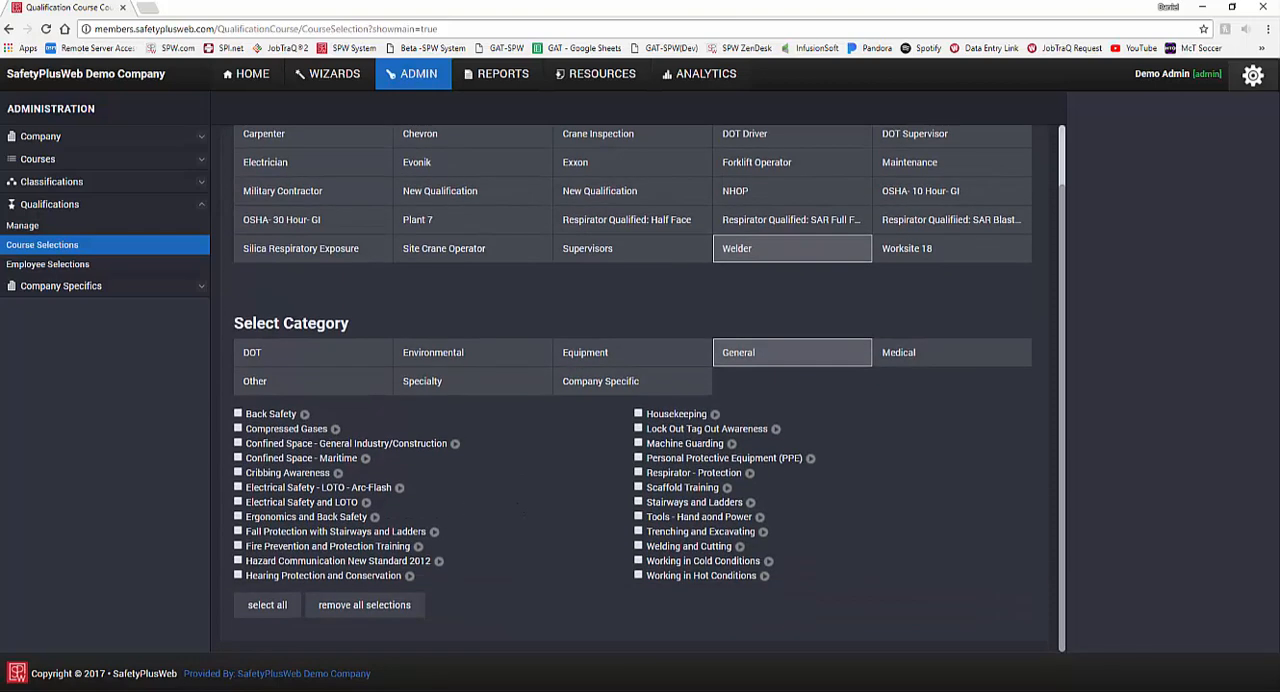
left_click(238, 546)
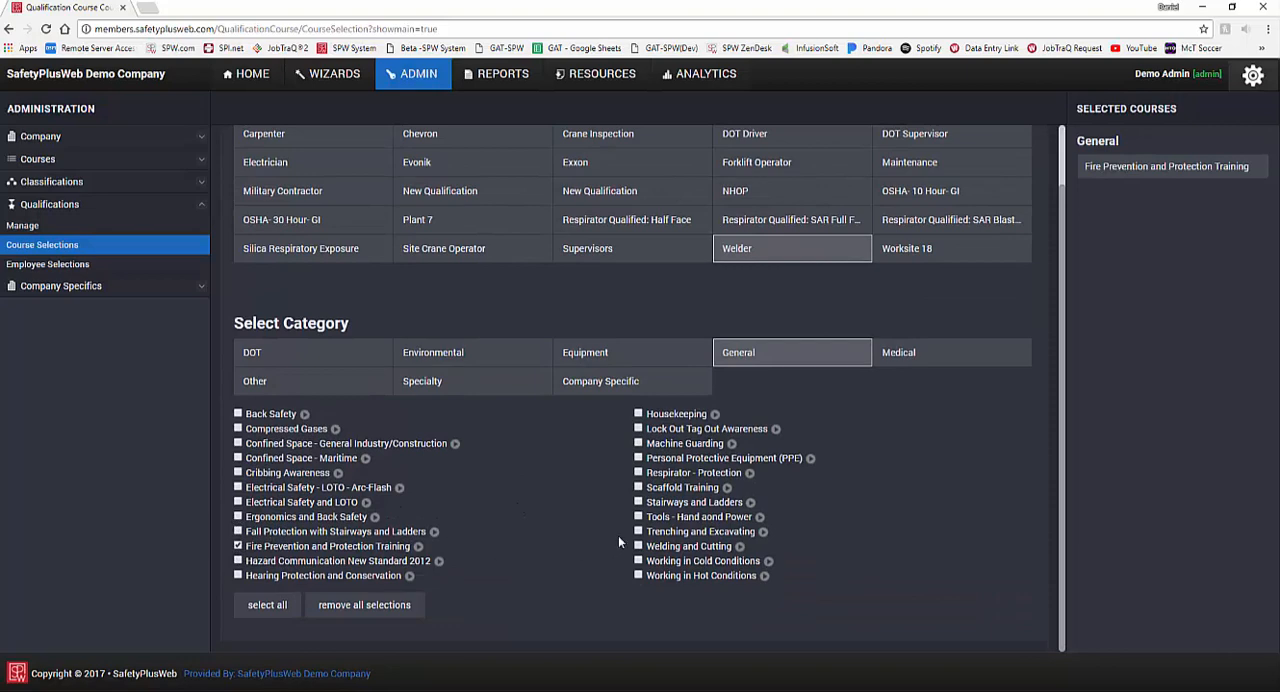
left_click(638, 458)
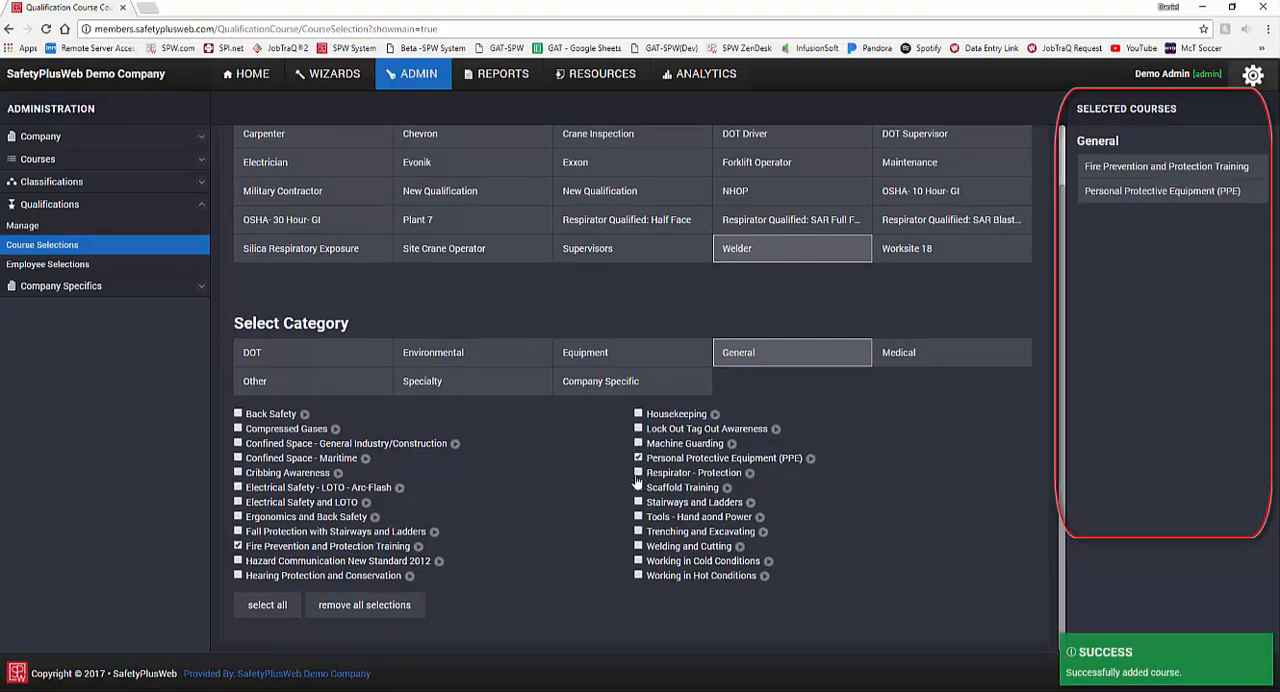
left_click(638, 546)
Step: Add the medical course Drug Testing to the Welder qualification, and add and remove Incident Reporting Procedures from the Other category
left_click(915, 363)
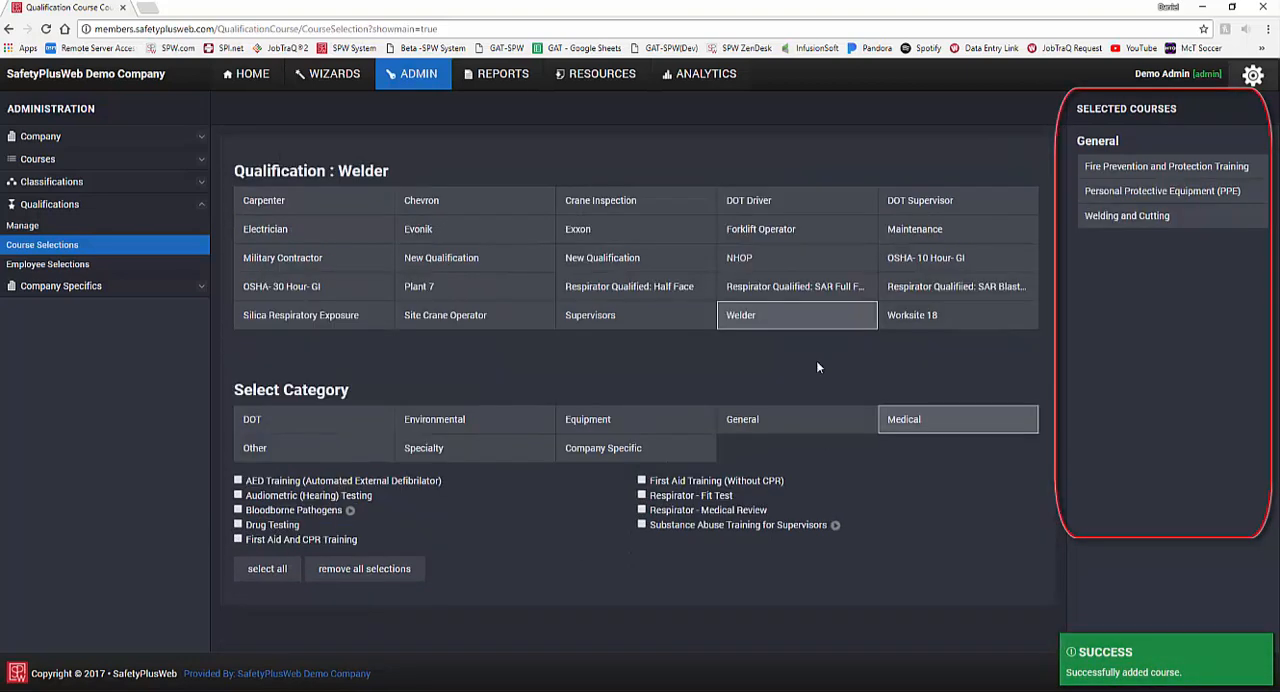
left_click(238, 524)
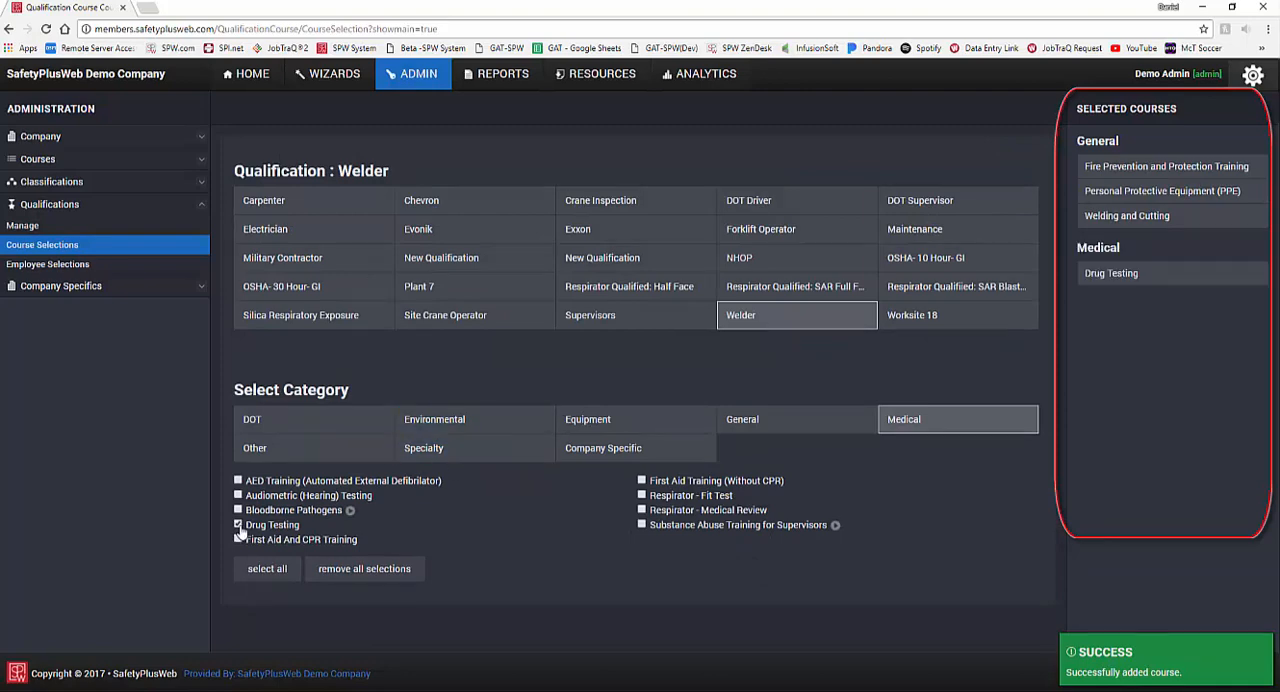
left_click(293, 462)
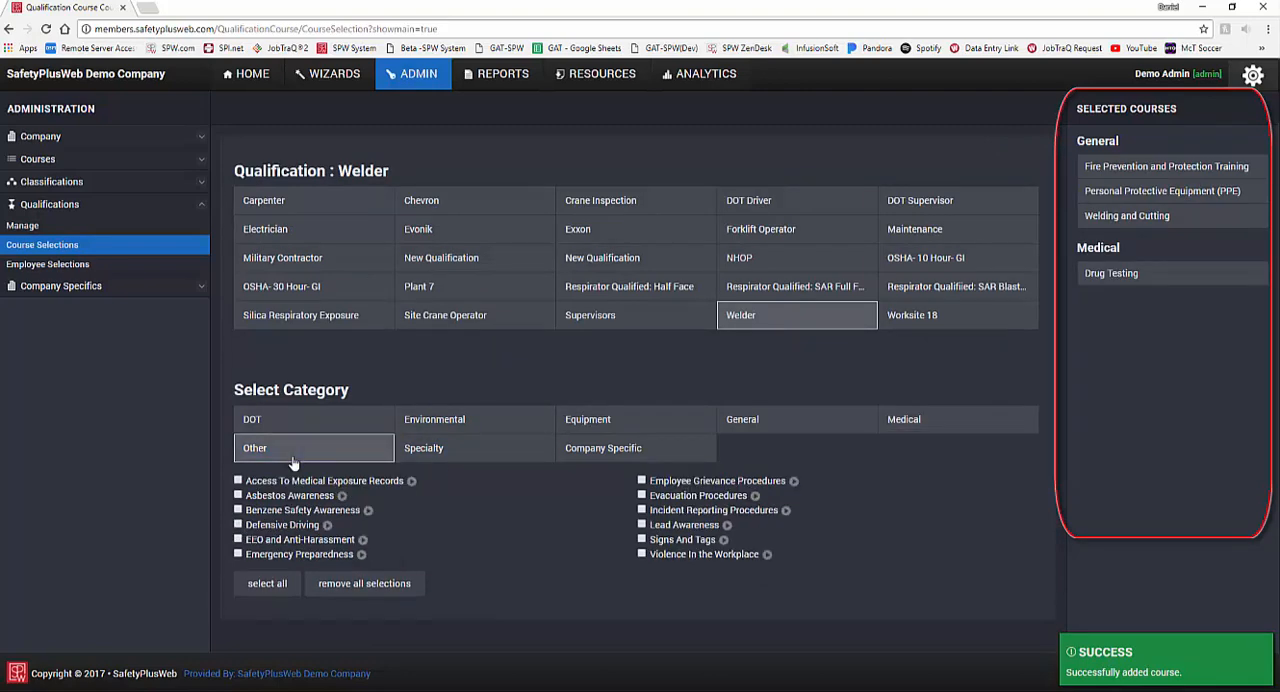
left_click(641, 510)
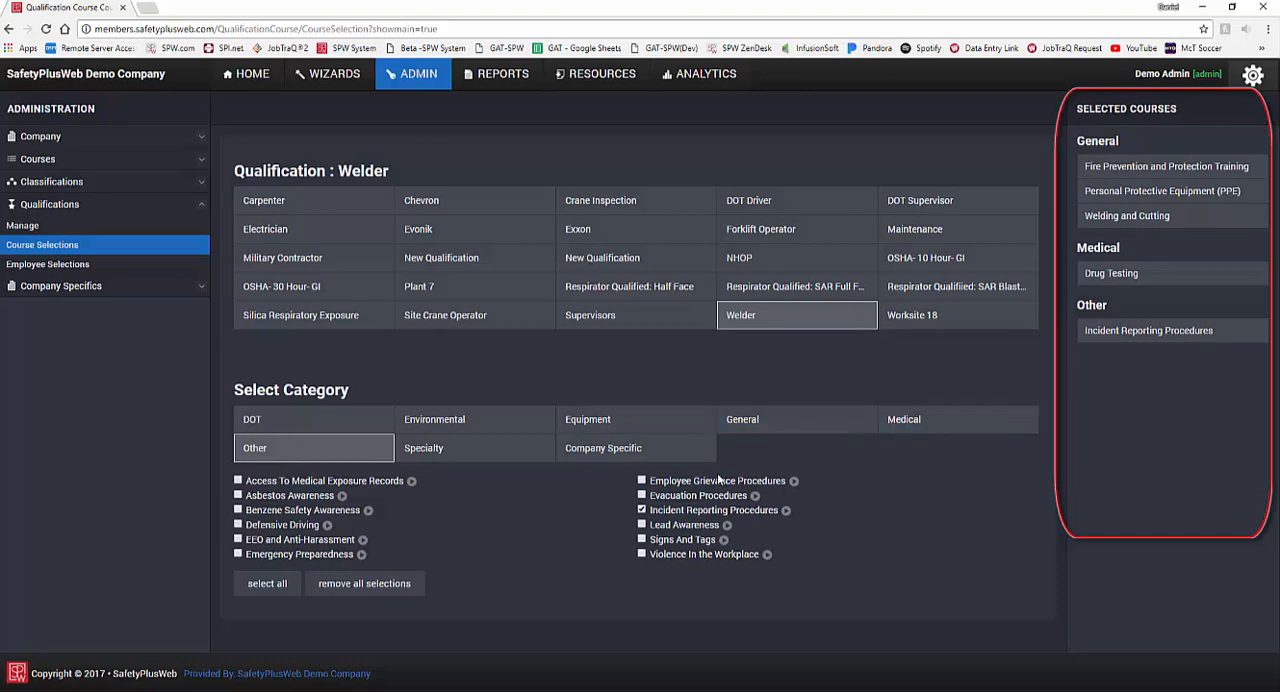
left_click(641, 511)
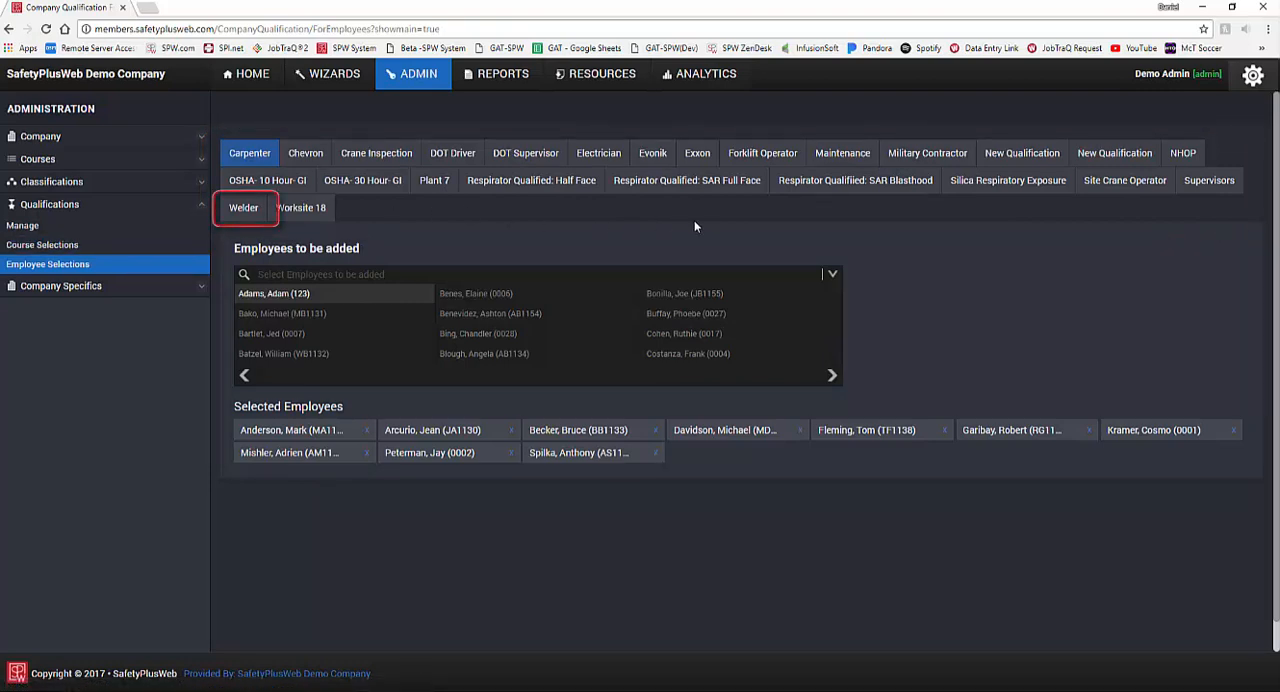
Step: Remove the first two selected employees from the Welder qualification and add the first of them back
left_click(256, 214)
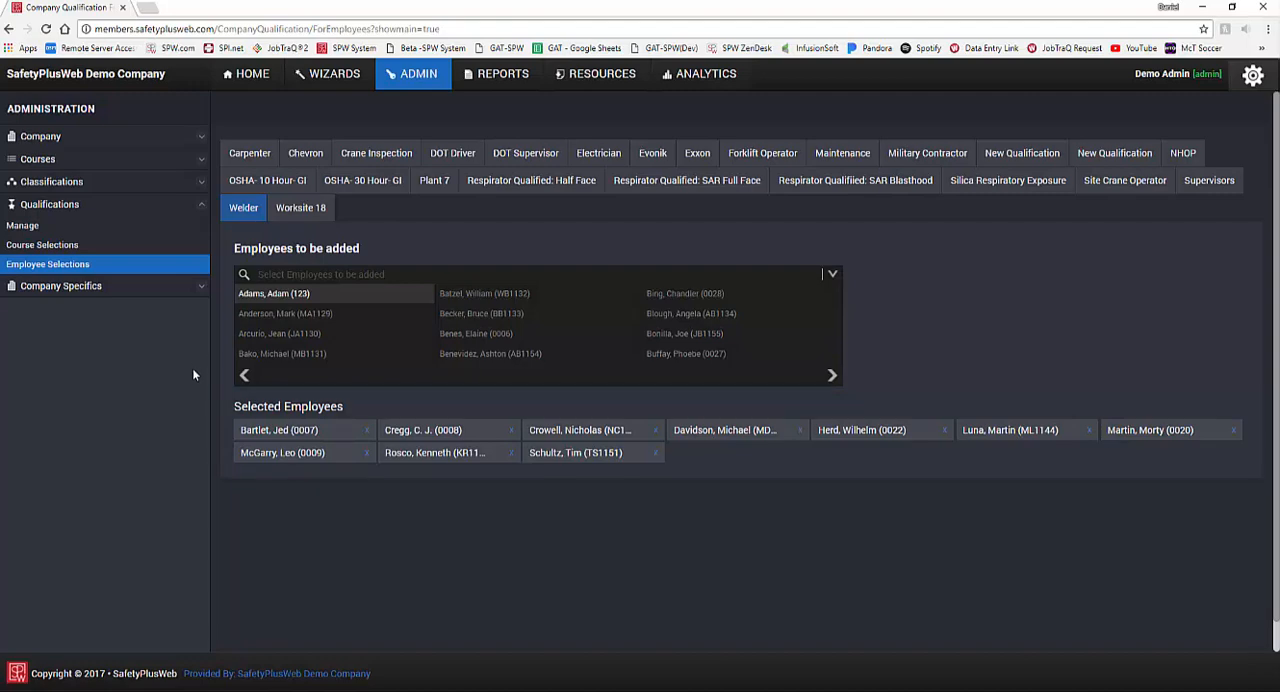
left_click(365, 432)
left_click(365, 432)
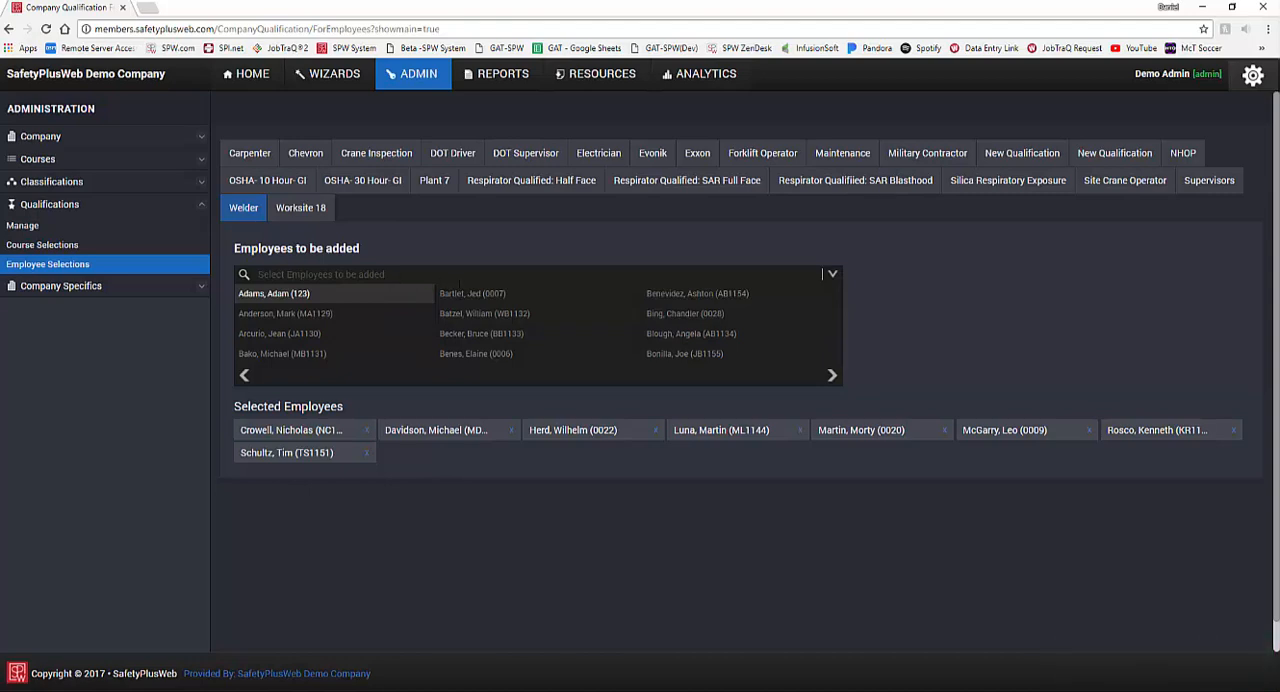
left_click(512, 297)
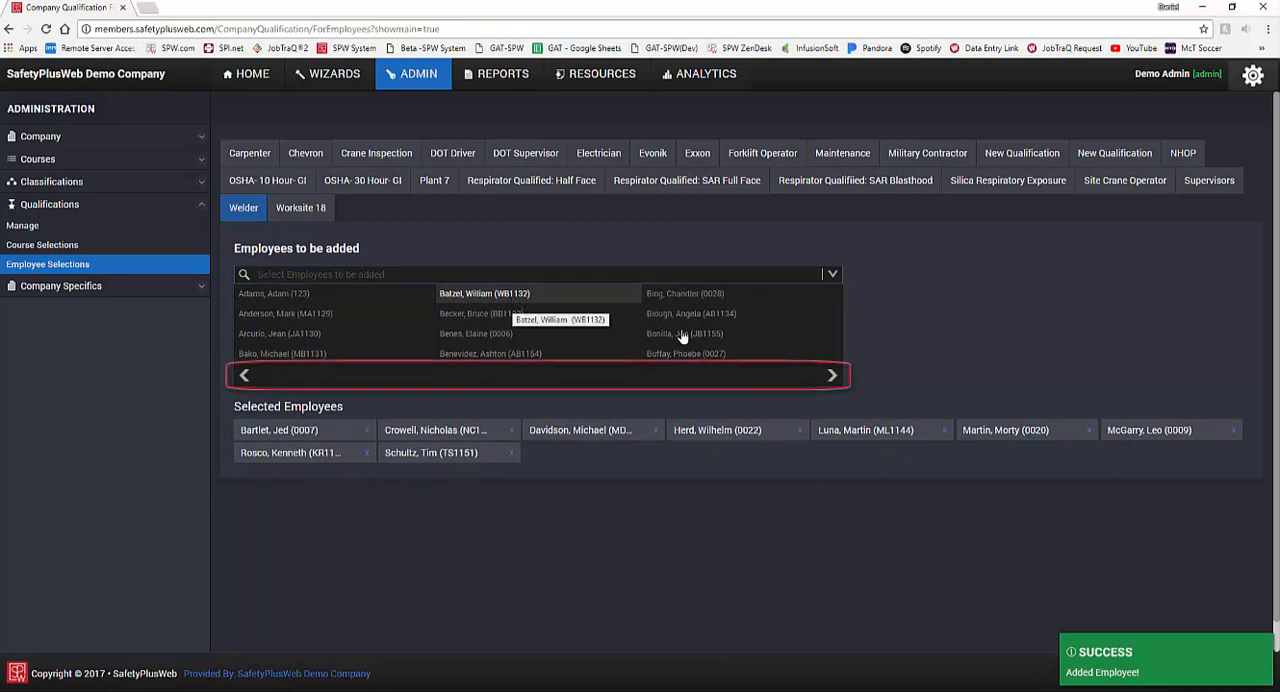
Step: Search the employees to be added by initial, add the other removed employee back to Welder, and clear the search
left_click(830, 378)
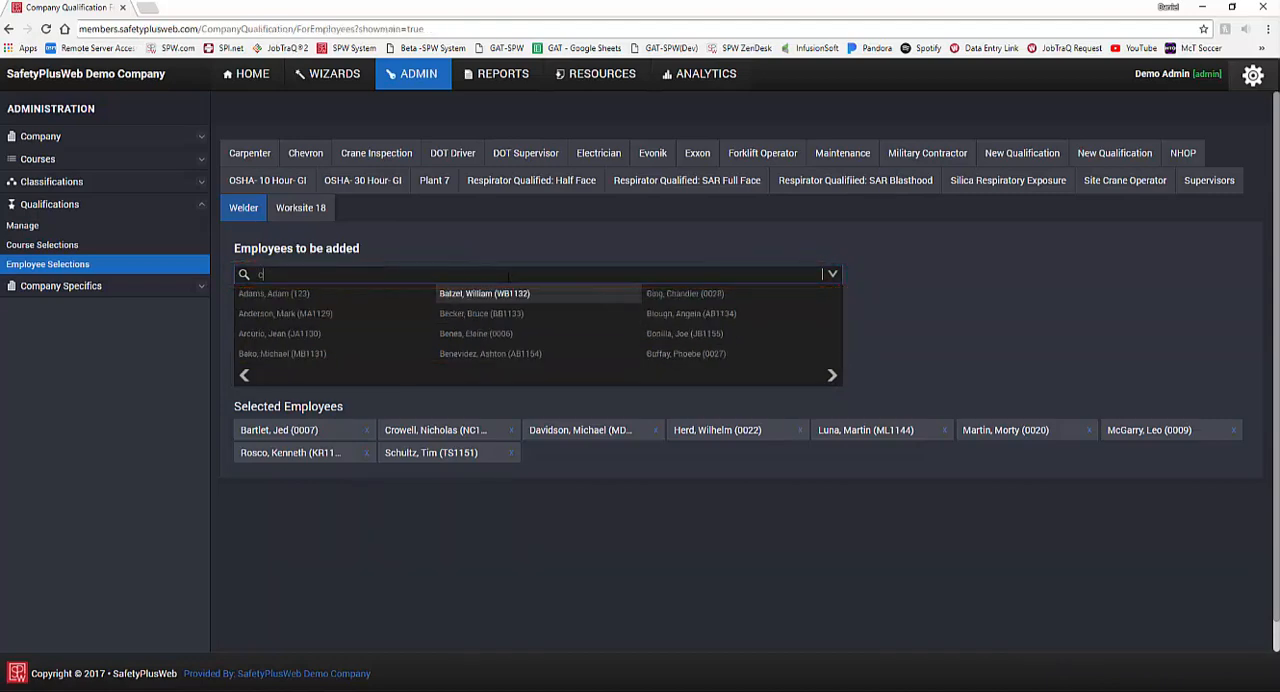
type("cr")
key("Return")
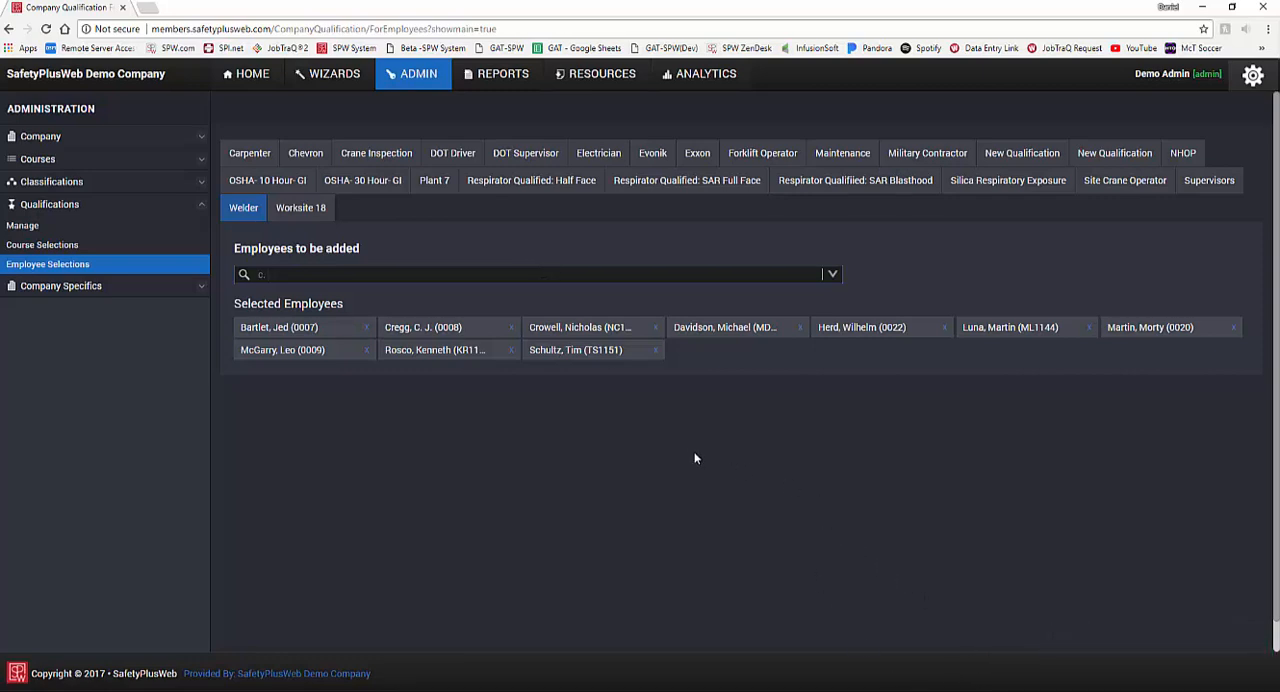
key("BackSpace")
key("BackSpace")
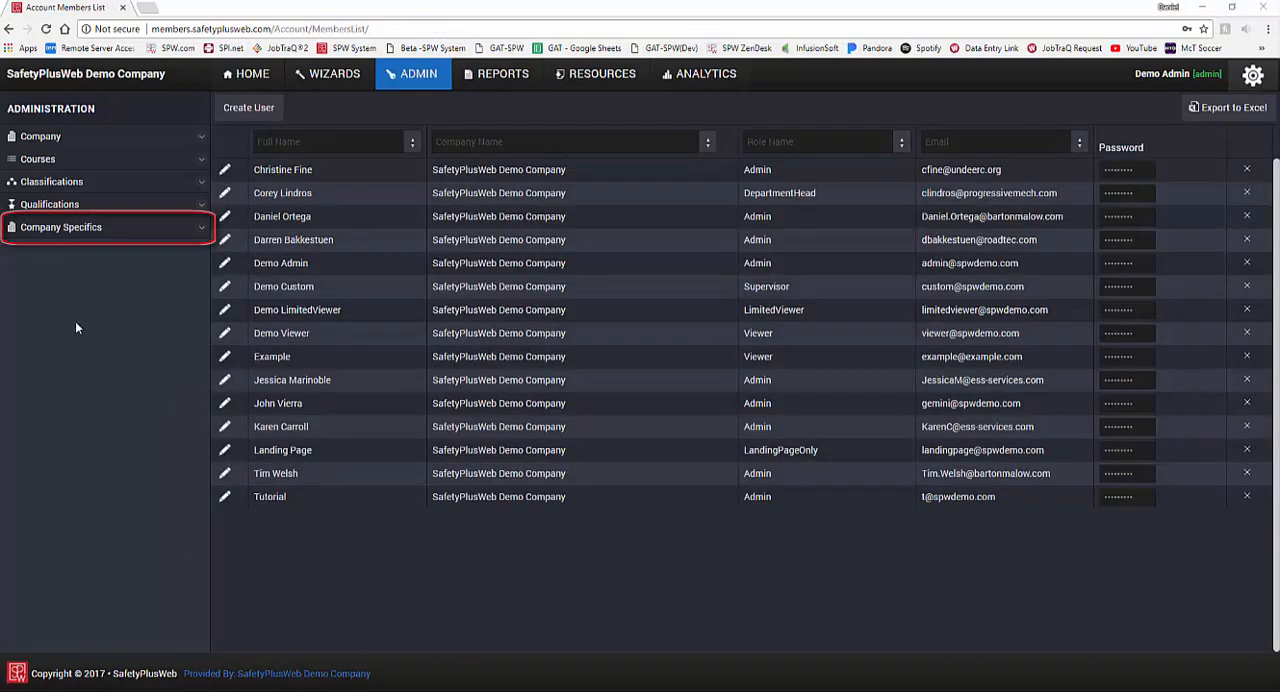
Step: Create a new area named "New Area" in the Areas section of Company Specifics
left_click(115, 236)
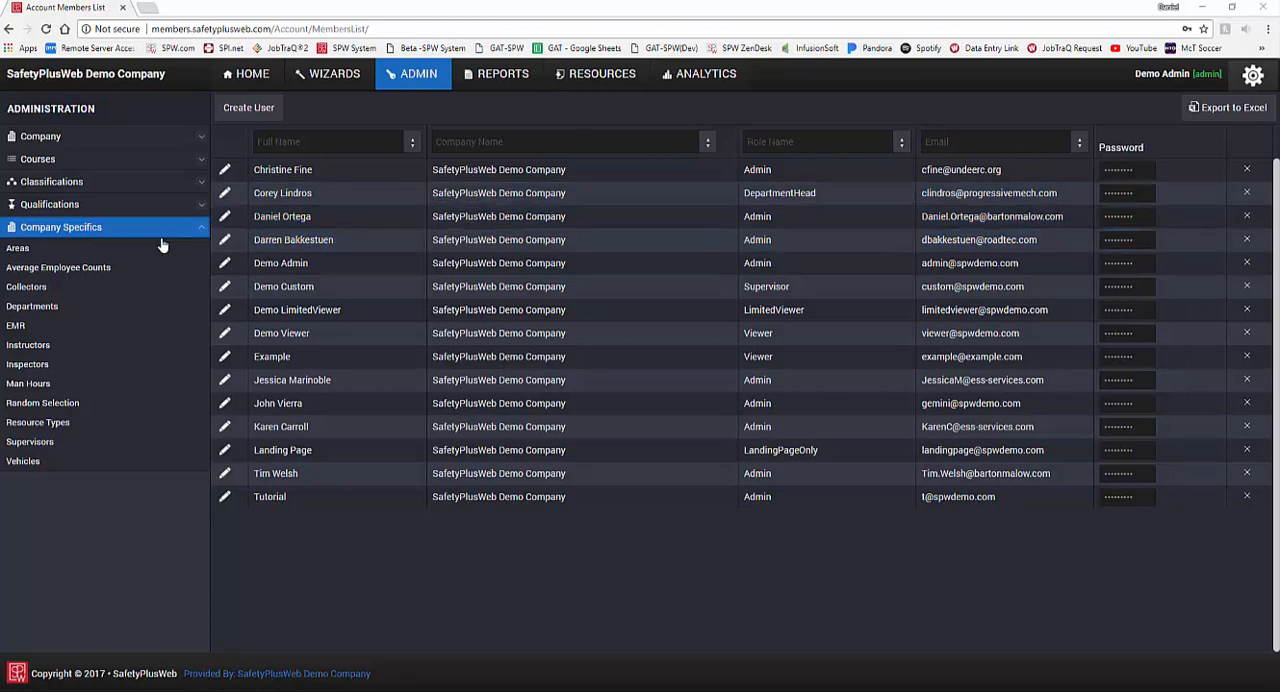
left_click(134, 250)
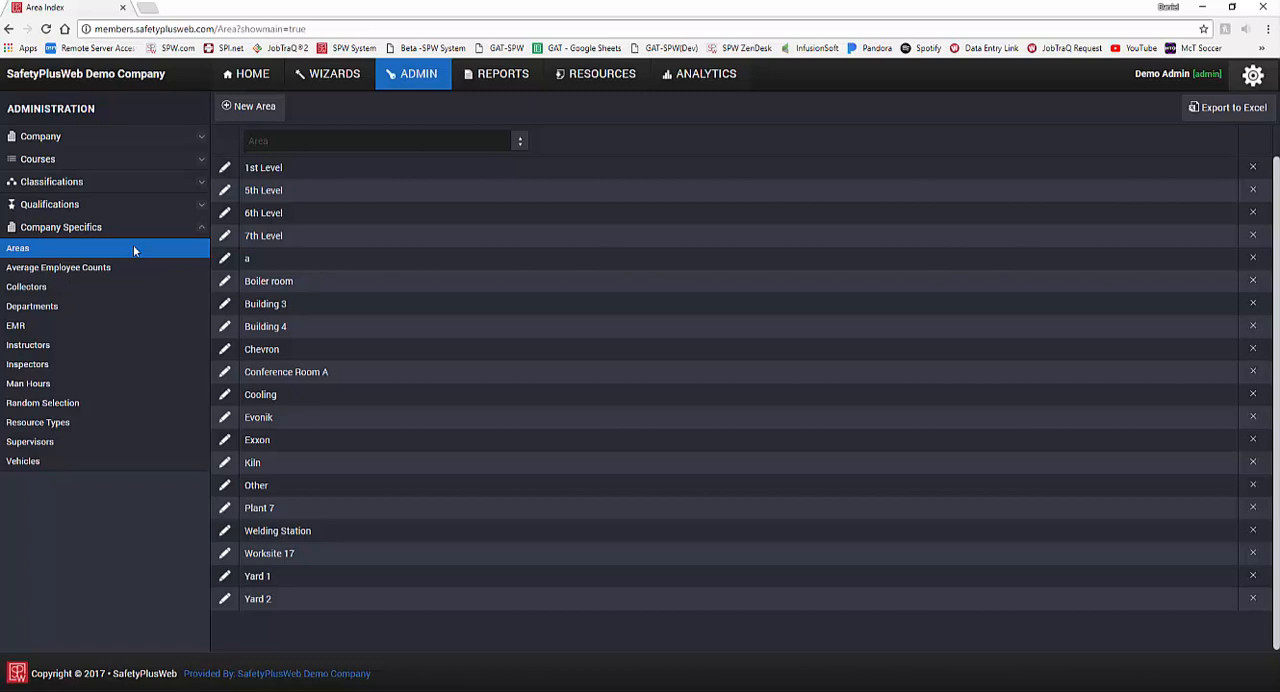
left_click(267, 119)
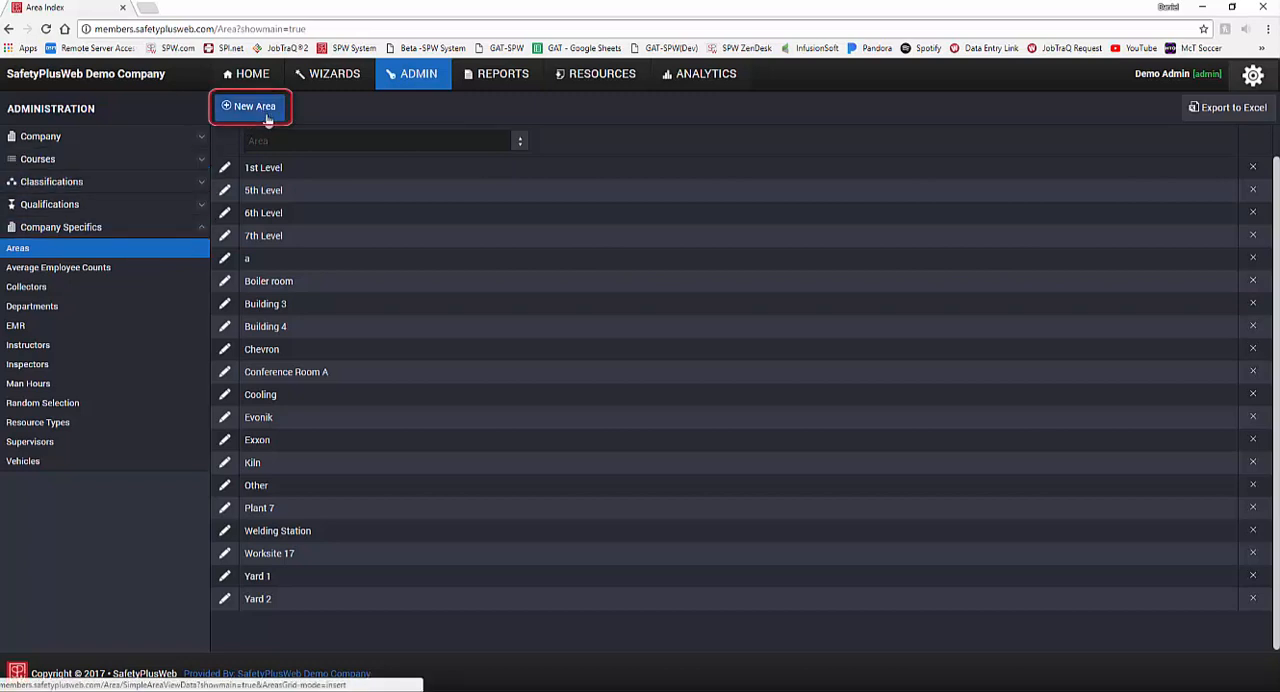
left_click(267, 119)
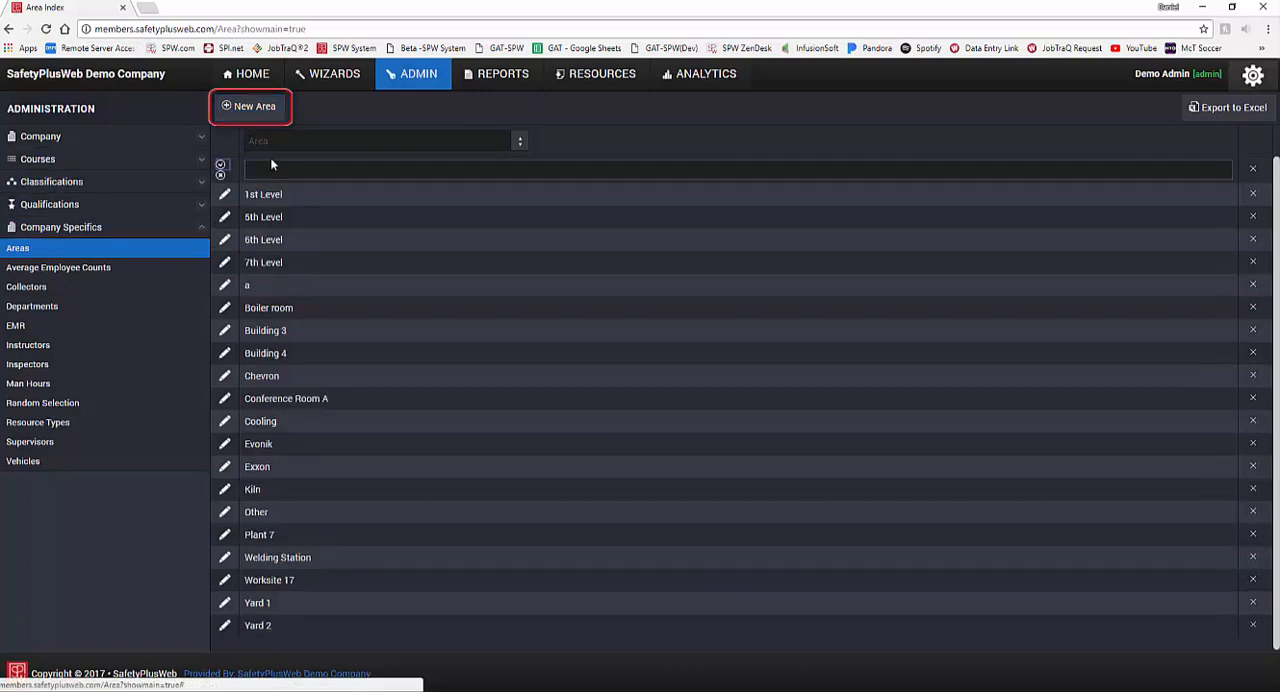
type("New")
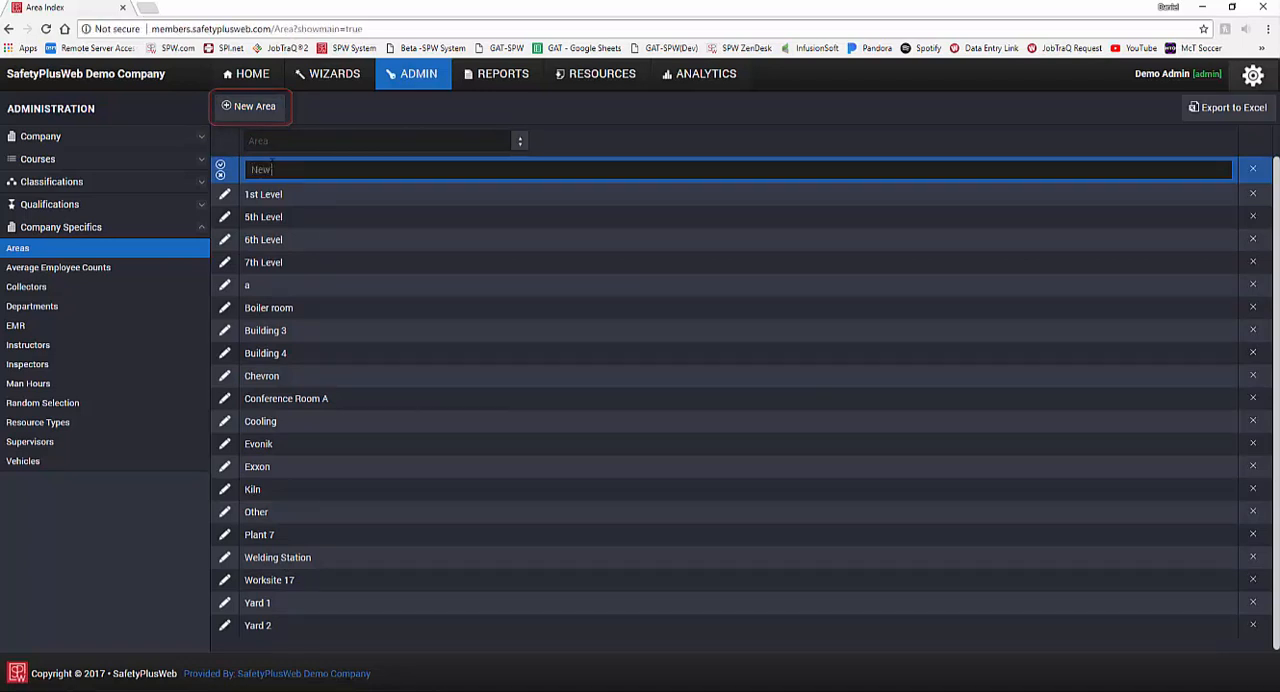
type(" Area")
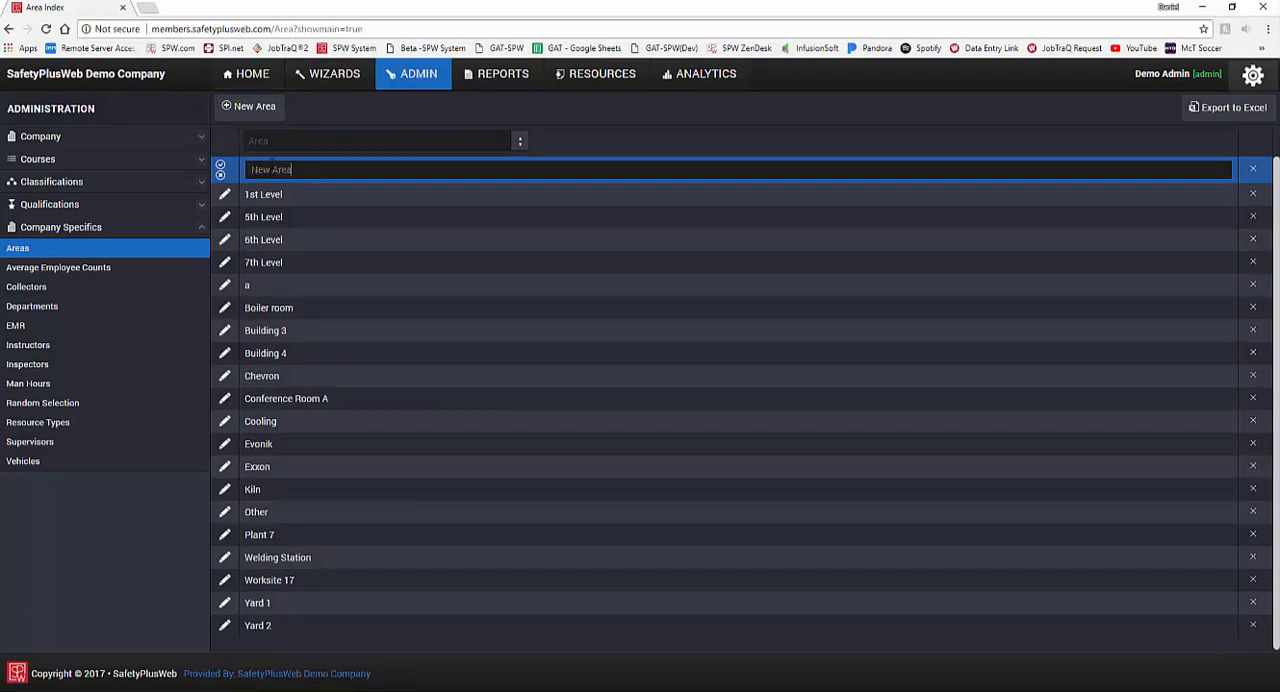
left_click(222, 169)
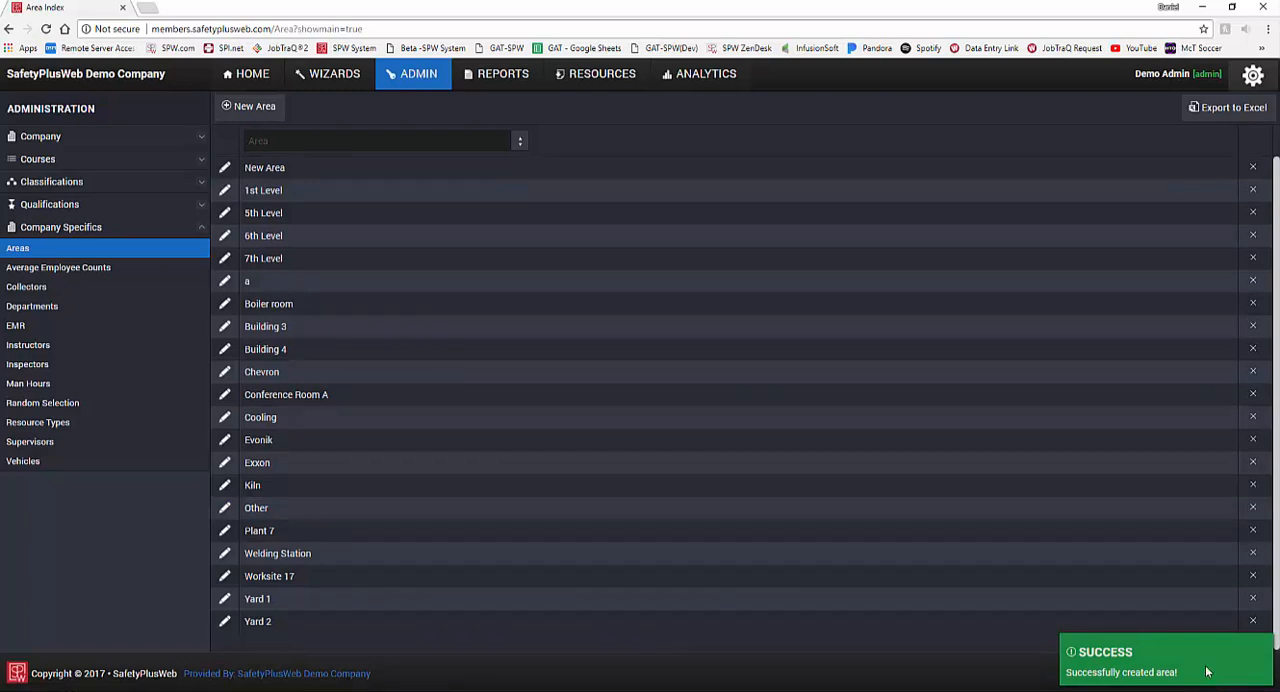
Step: Rename the new area to "New Area 2" and delete that area record
left_click(225, 169)
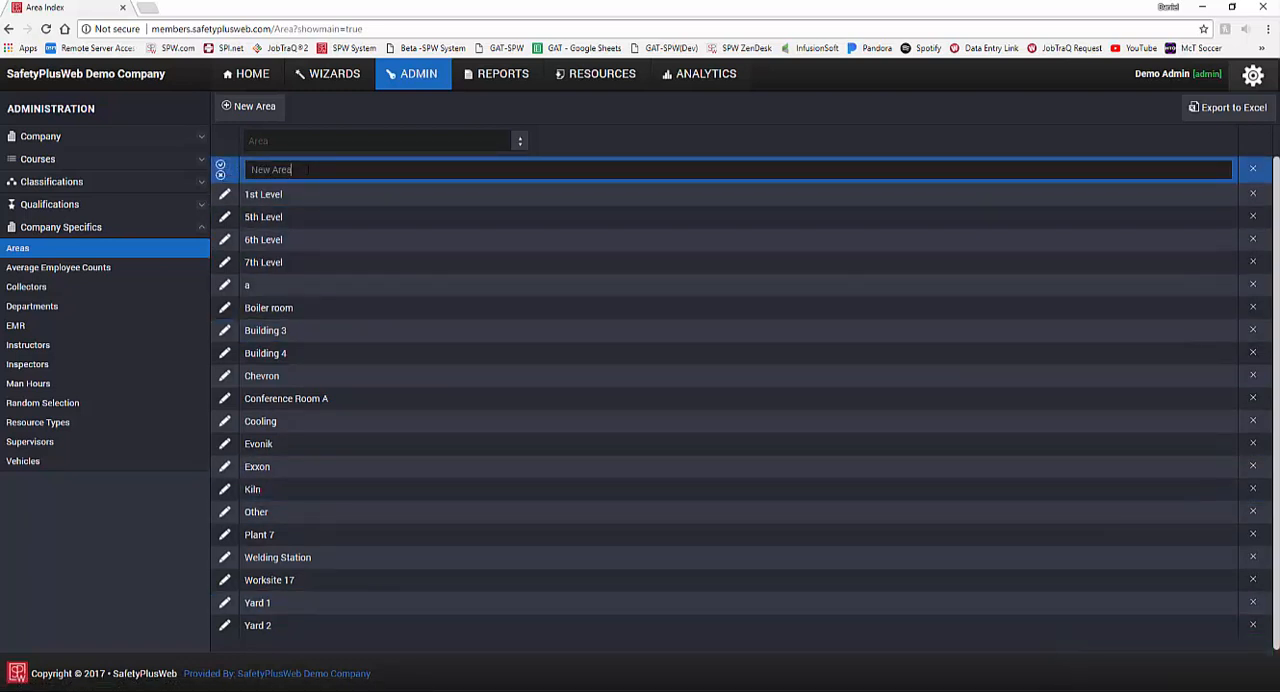
type("2")
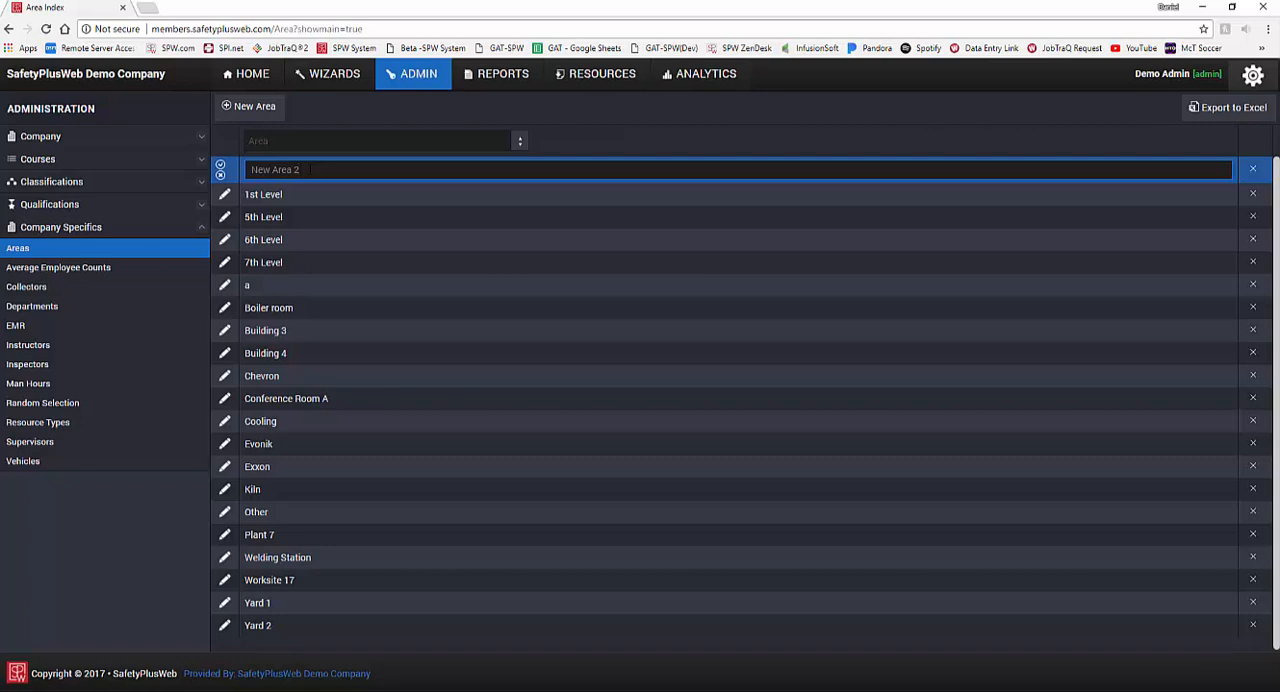
left_click(221, 165)
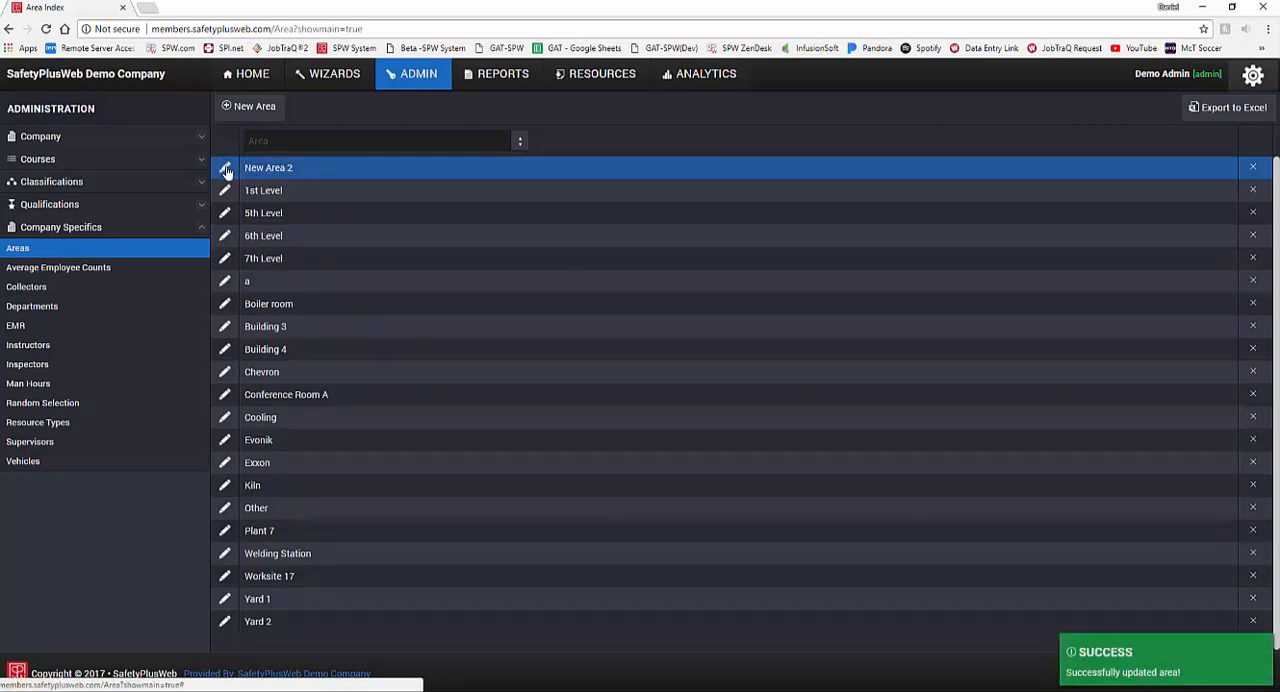
left_click(1253, 168)
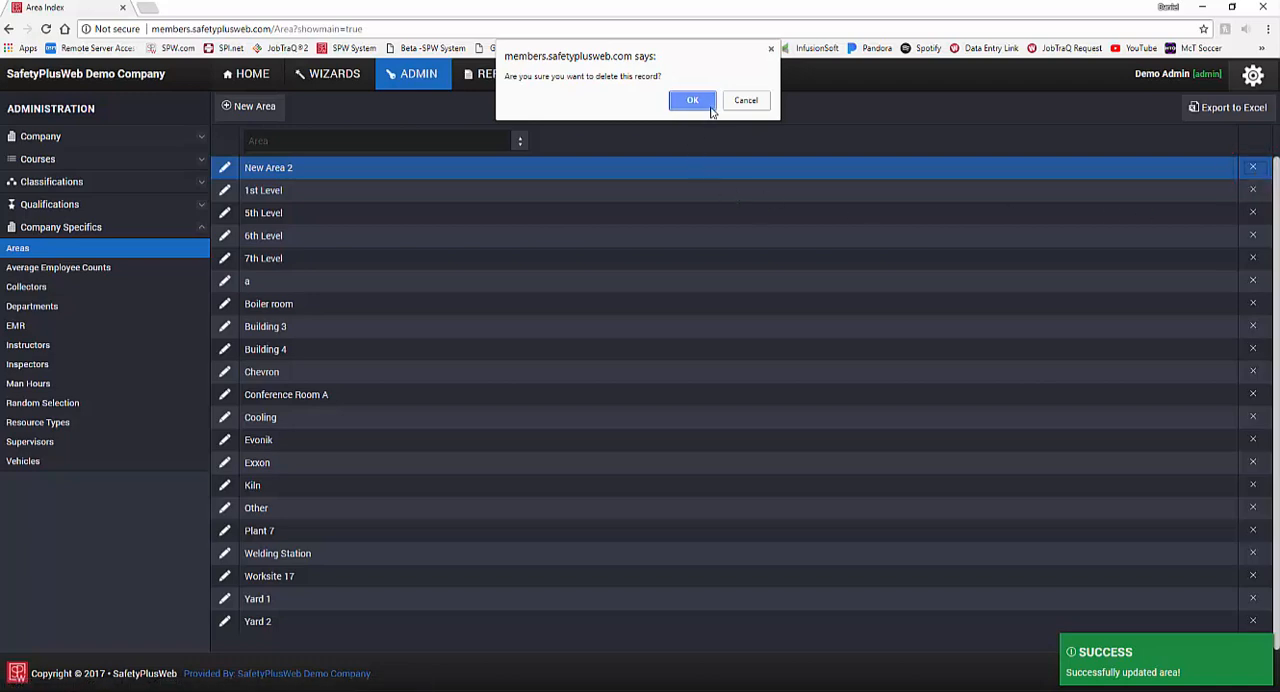
left_click(692, 101)
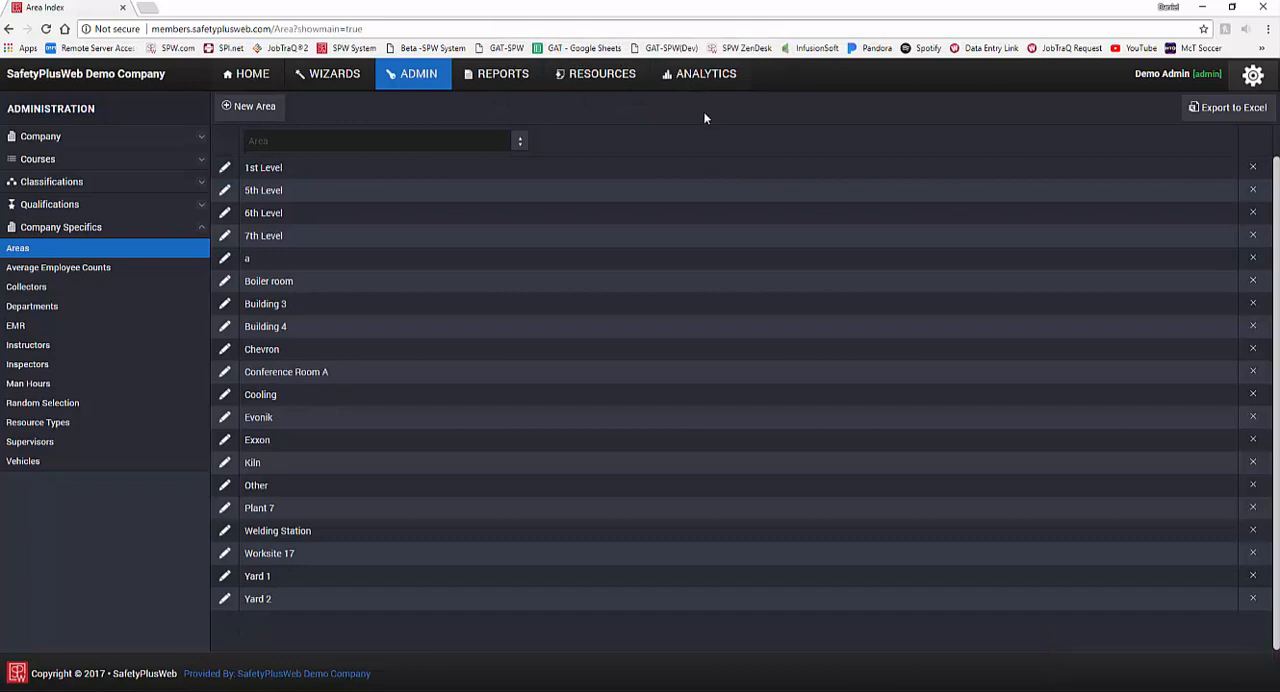
Step: Open the Inspections wizard and view the areas available in its Area selection
left_click(325, 88)
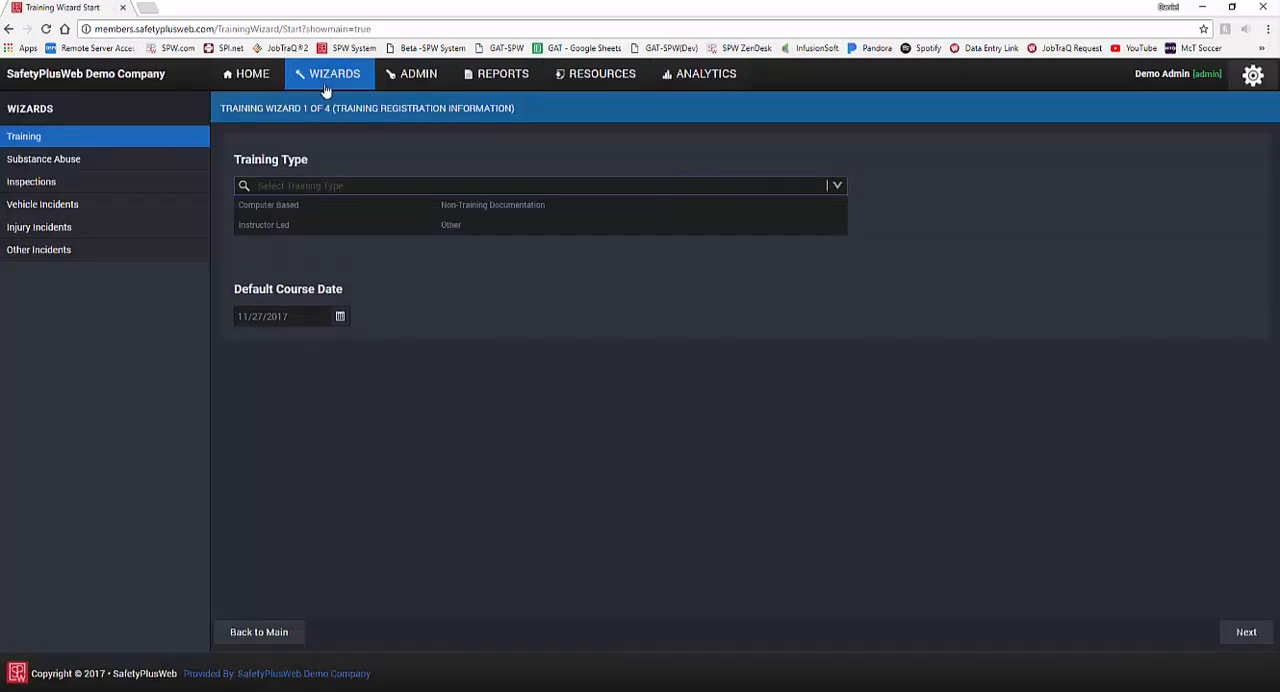
left_click(94, 190)
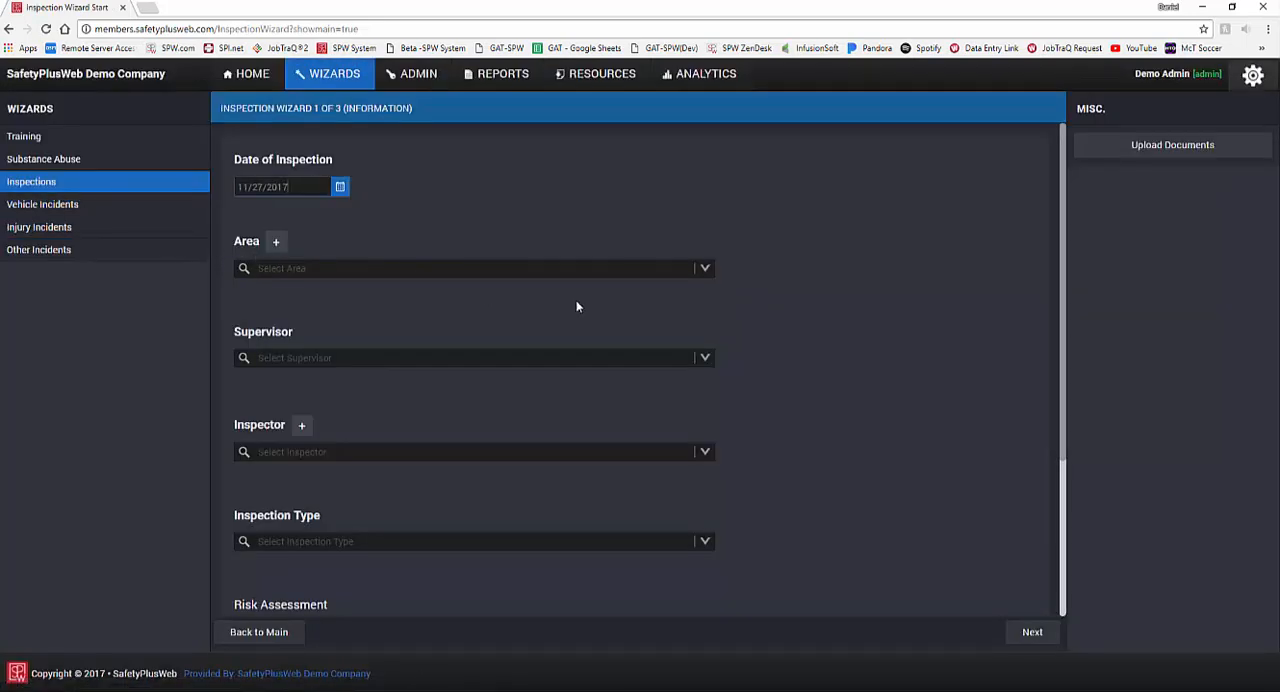
left_click(705, 269)
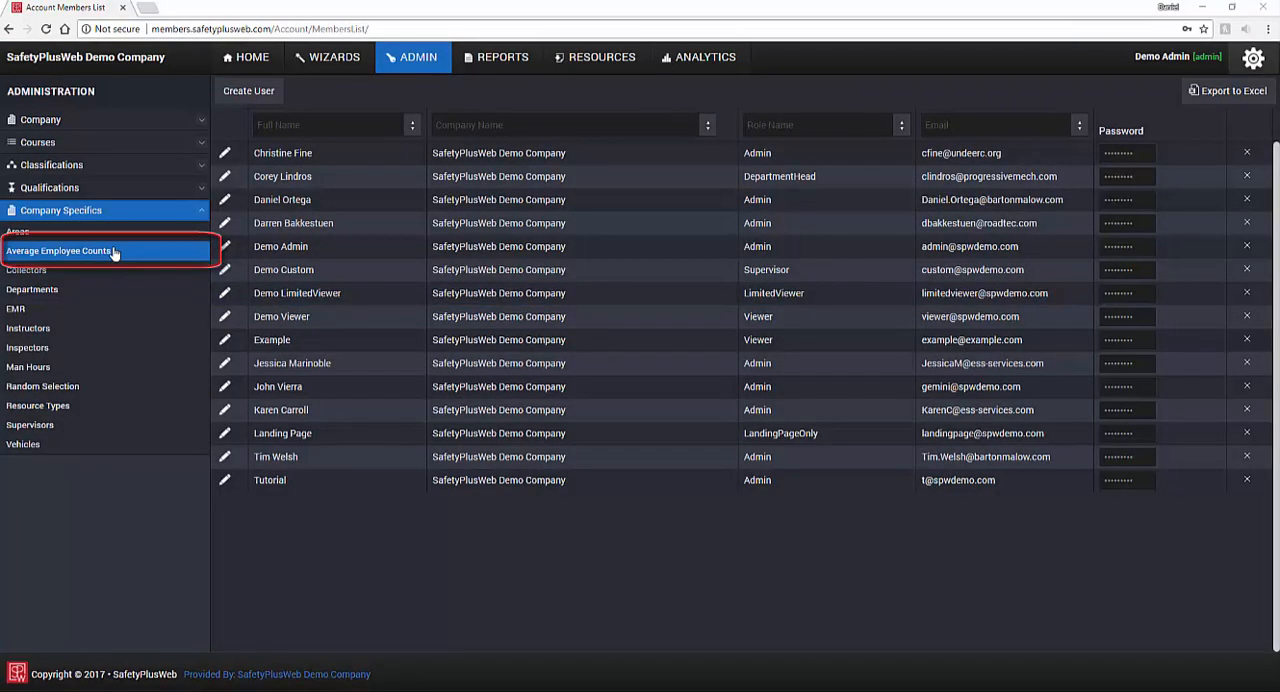
Step: Add an average employee count of 560 for the year 2016
left_click(125, 258)
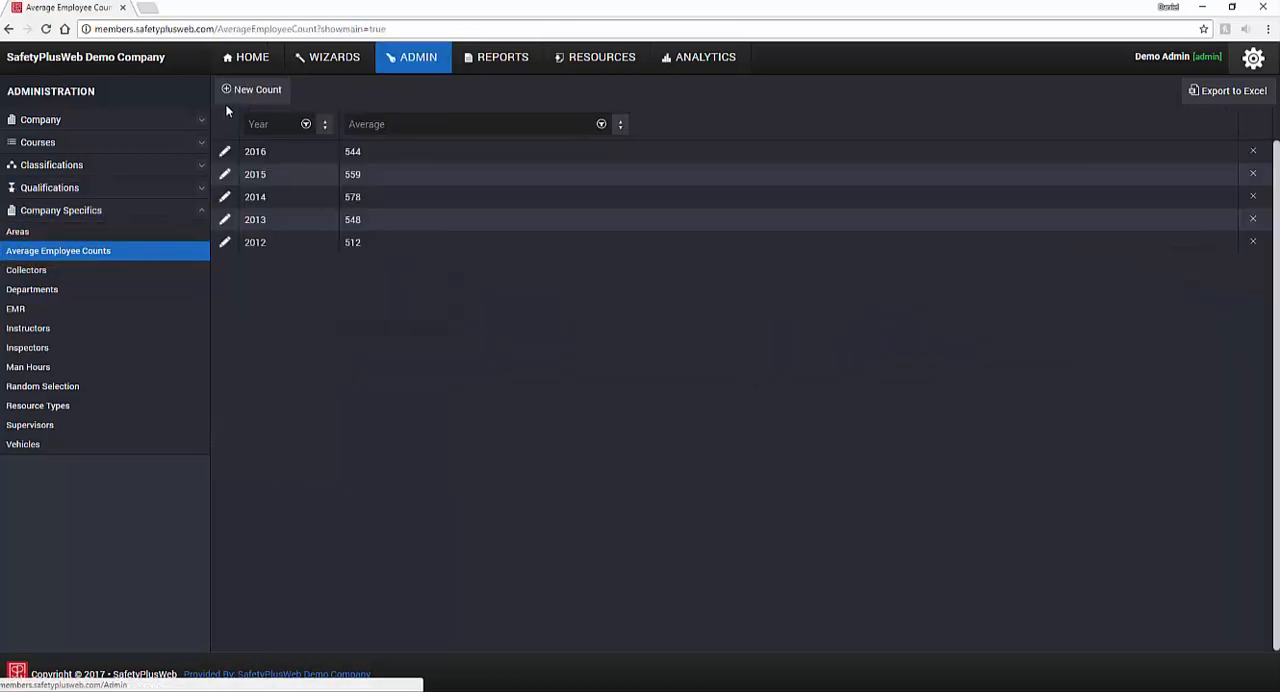
left_click(248, 101)
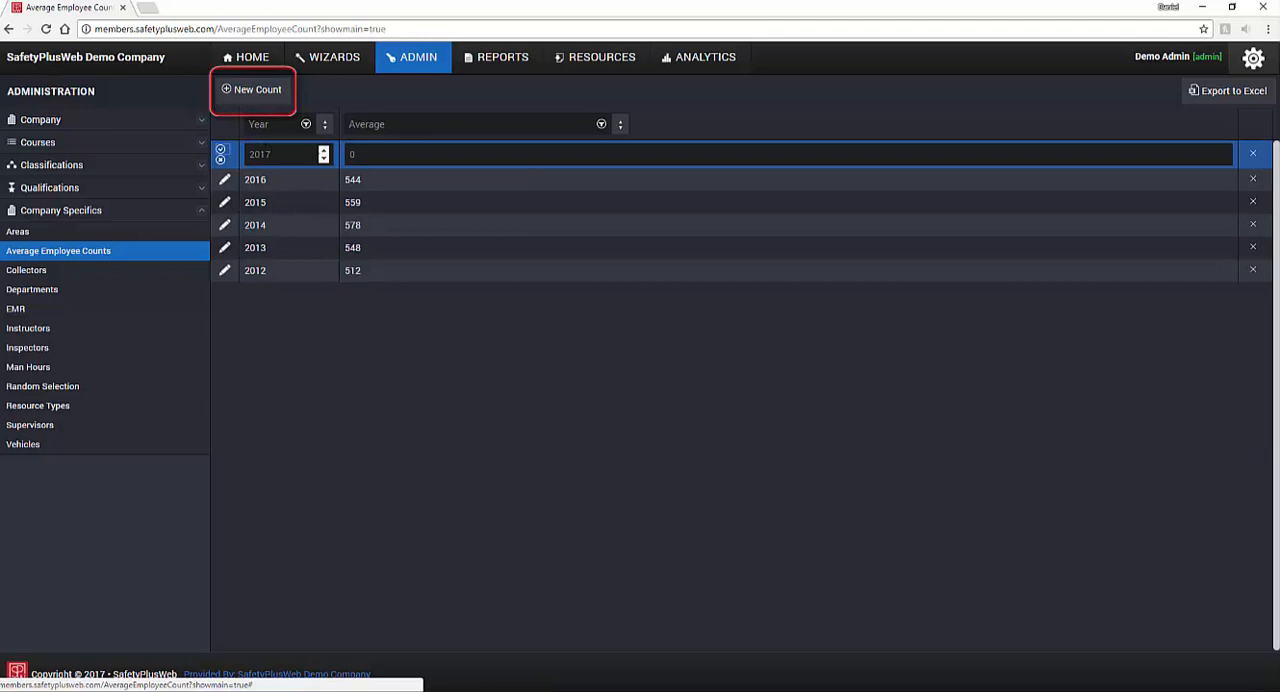
left_click(323, 158)
double_click(352, 154)
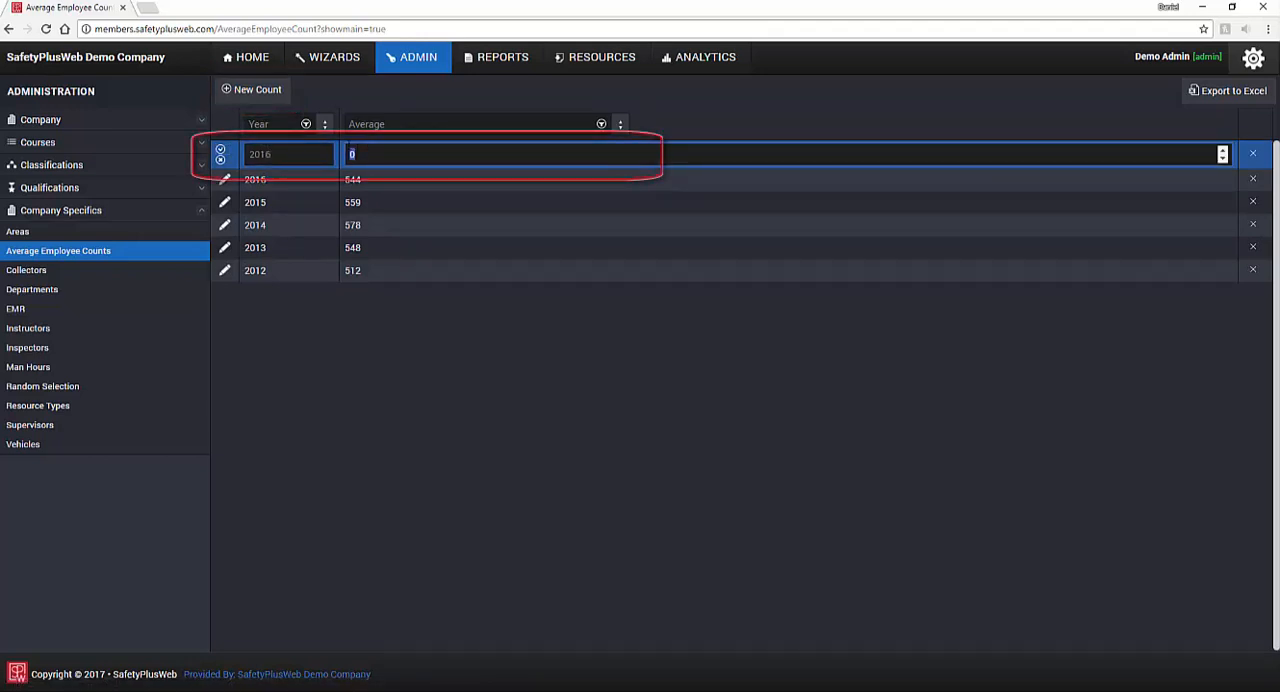
type("560")
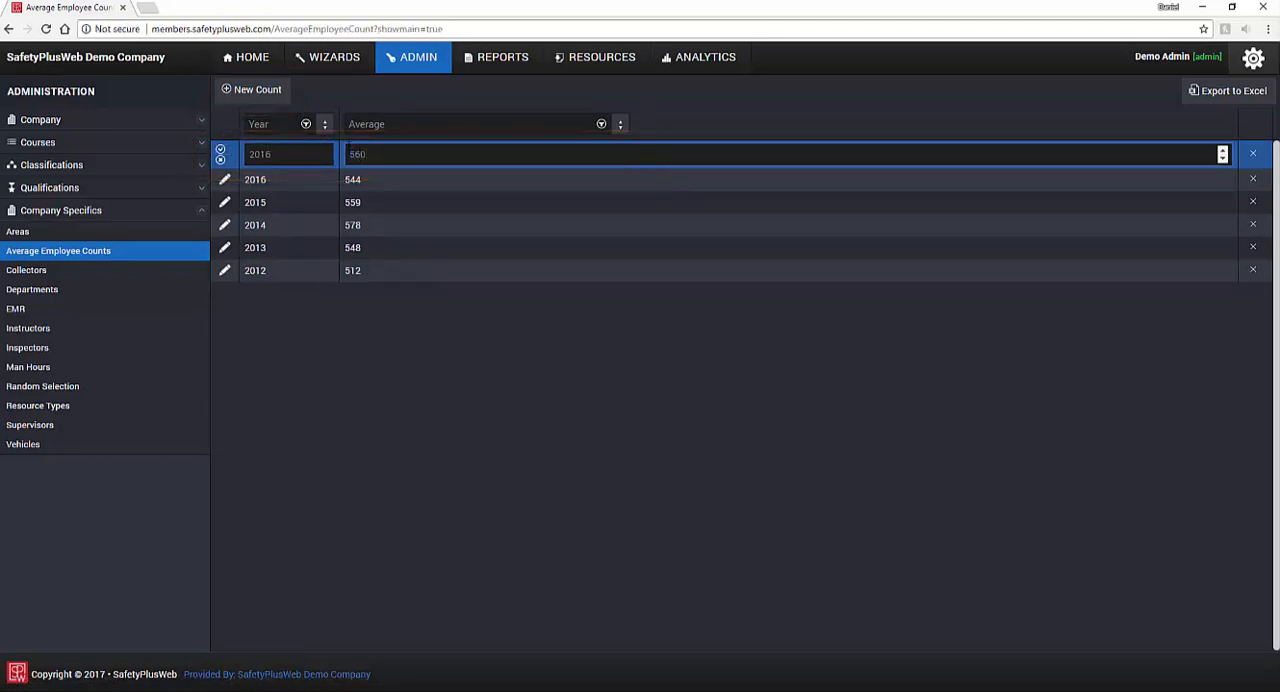
left_click(221, 157)
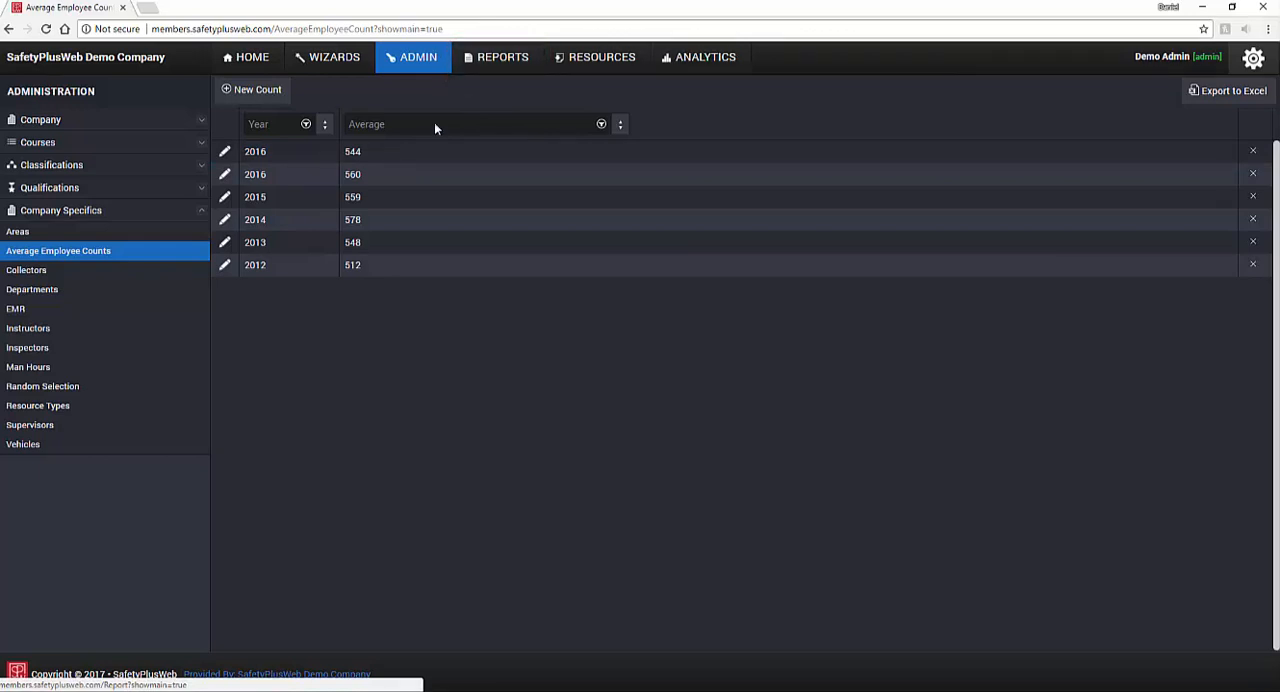
Step: Open the 2016 employee count of 544 for editing, cancel the edit and delete that record
left_click(252, 158)
left_click(225, 157)
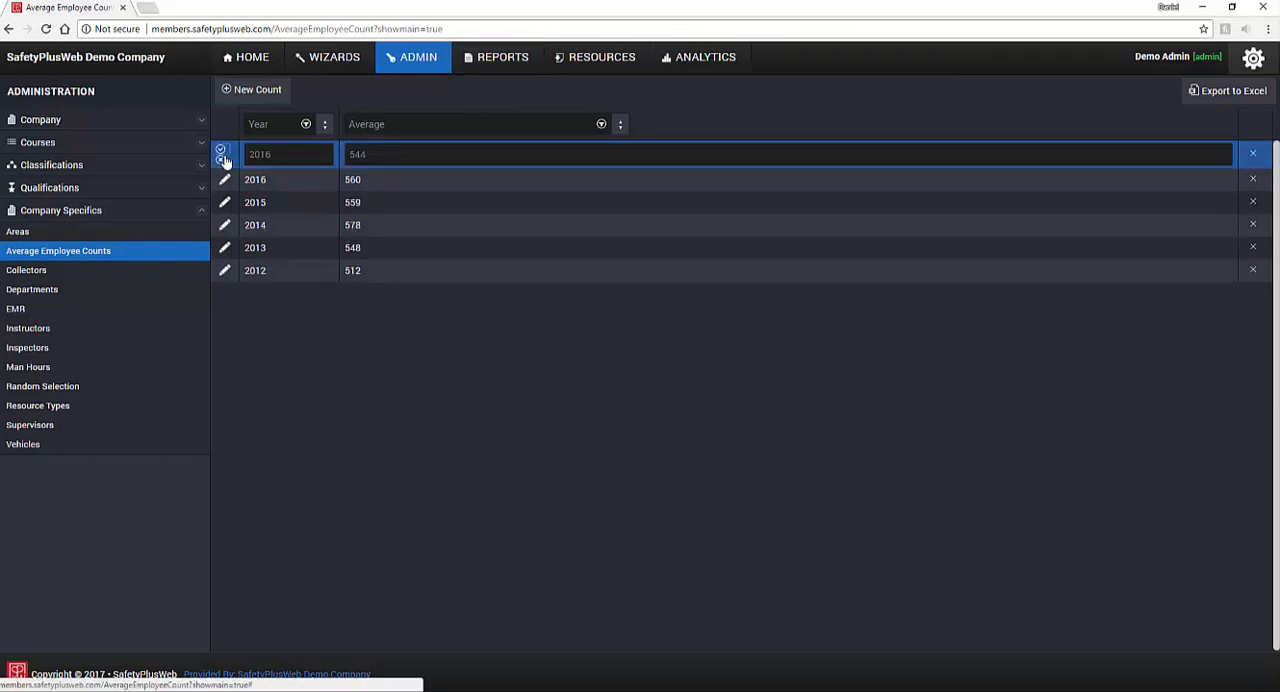
left_click(223, 159)
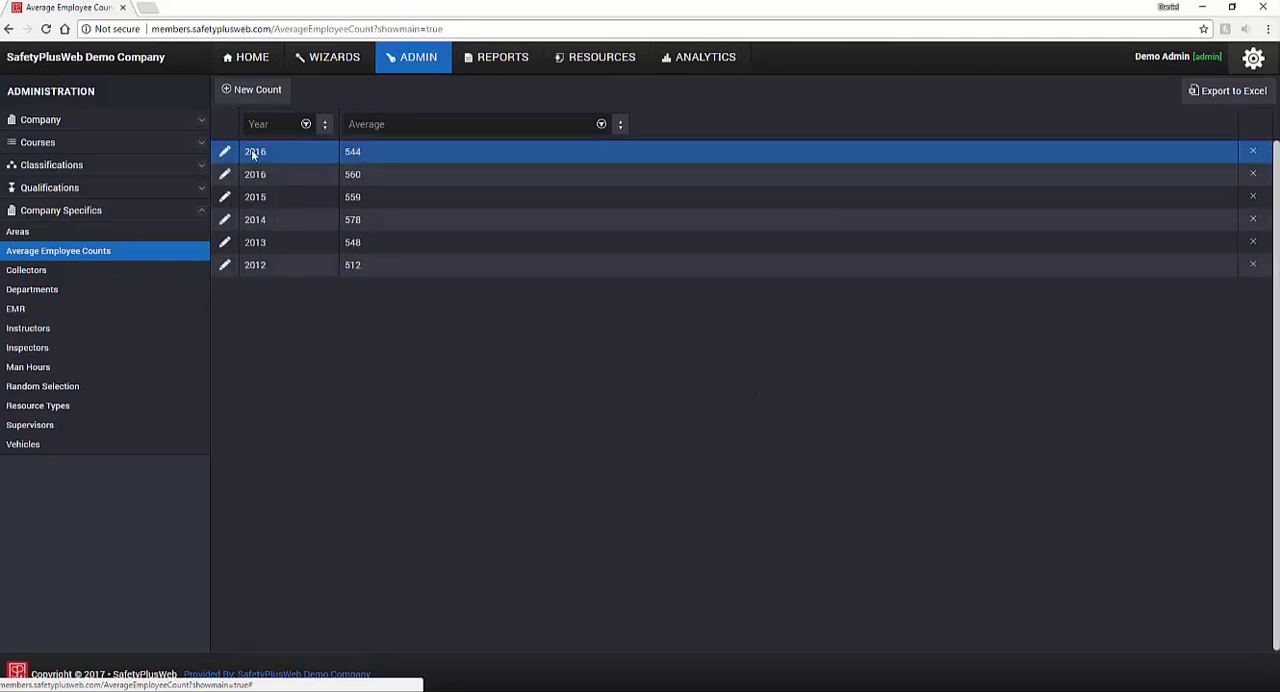
left_click(1253, 151)
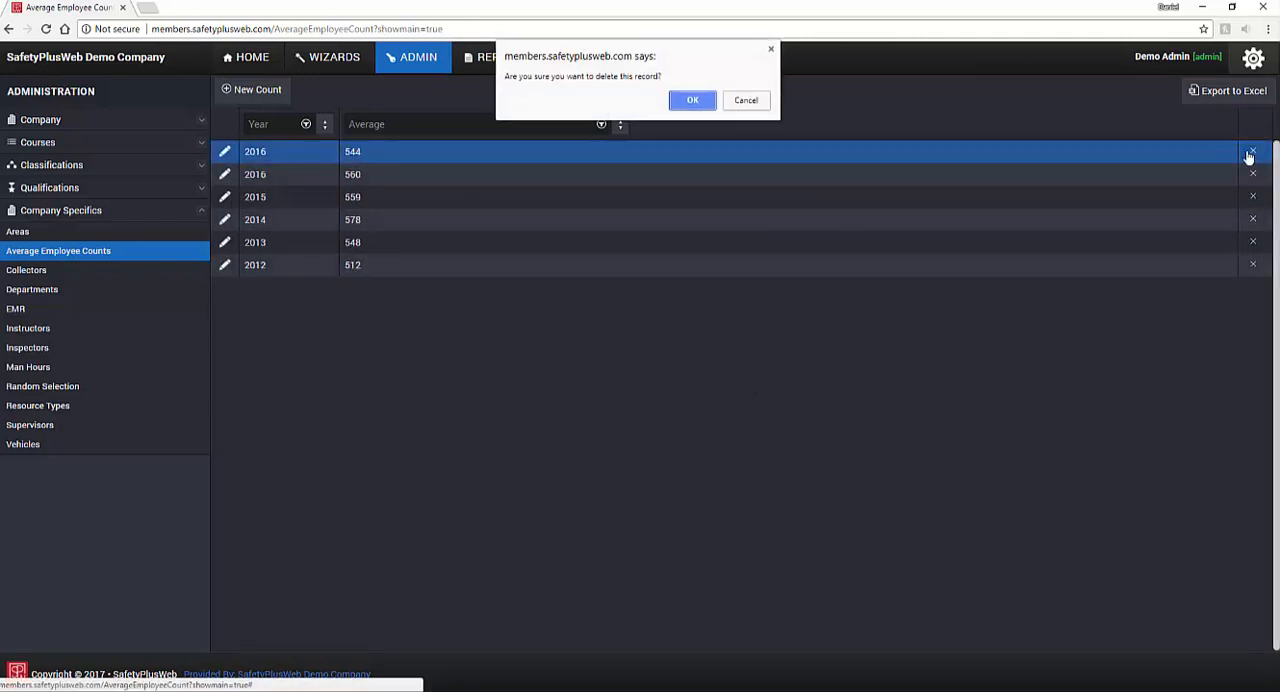
left_click(692, 99)
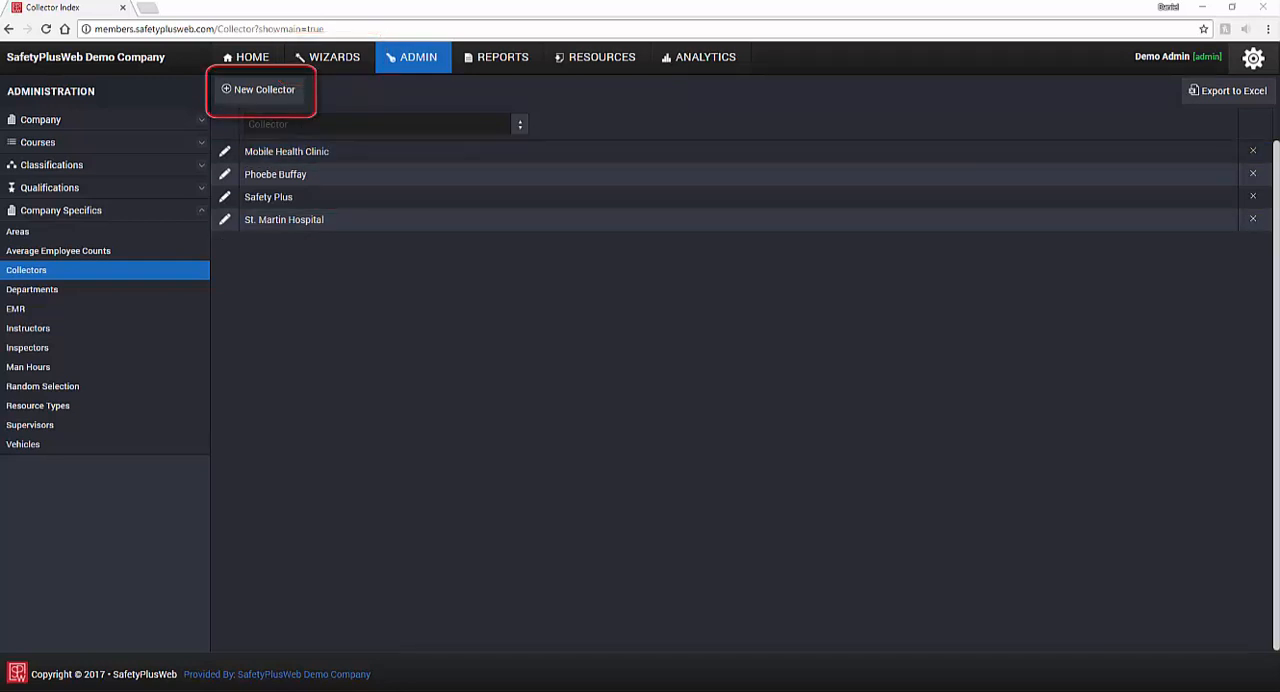
Step: Create a new collector named "New Collector"
left_click(262, 90)
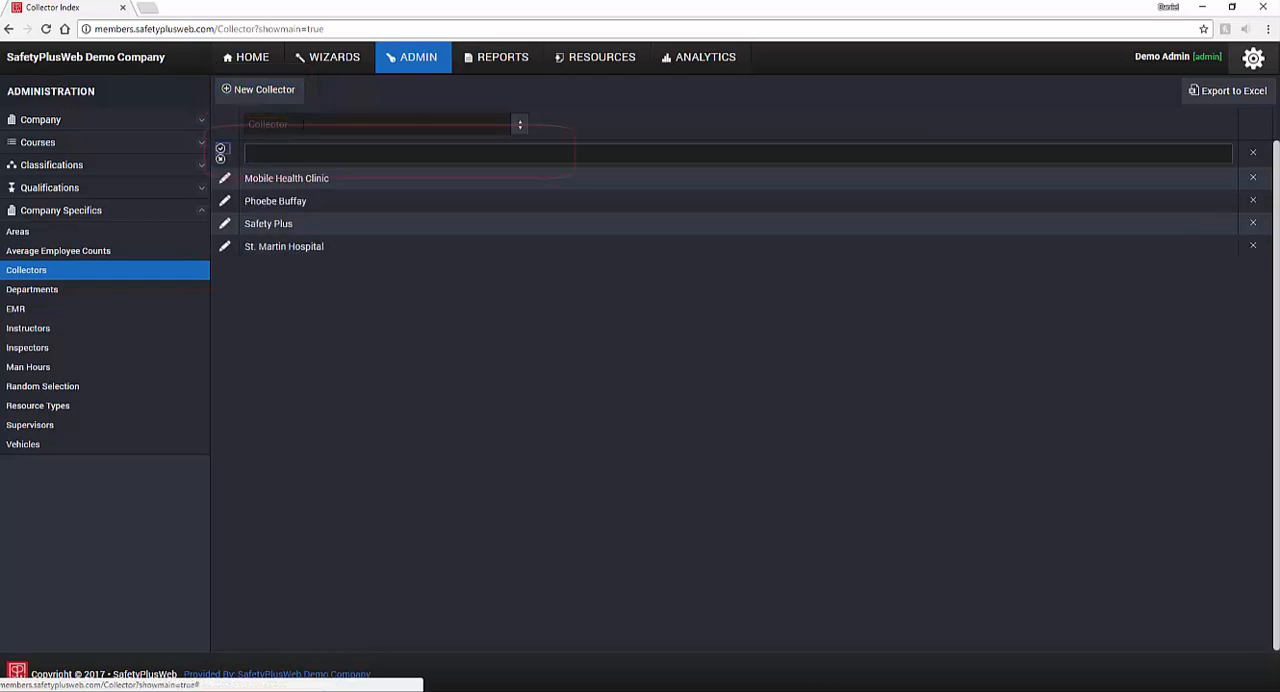
left_click(304, 155)
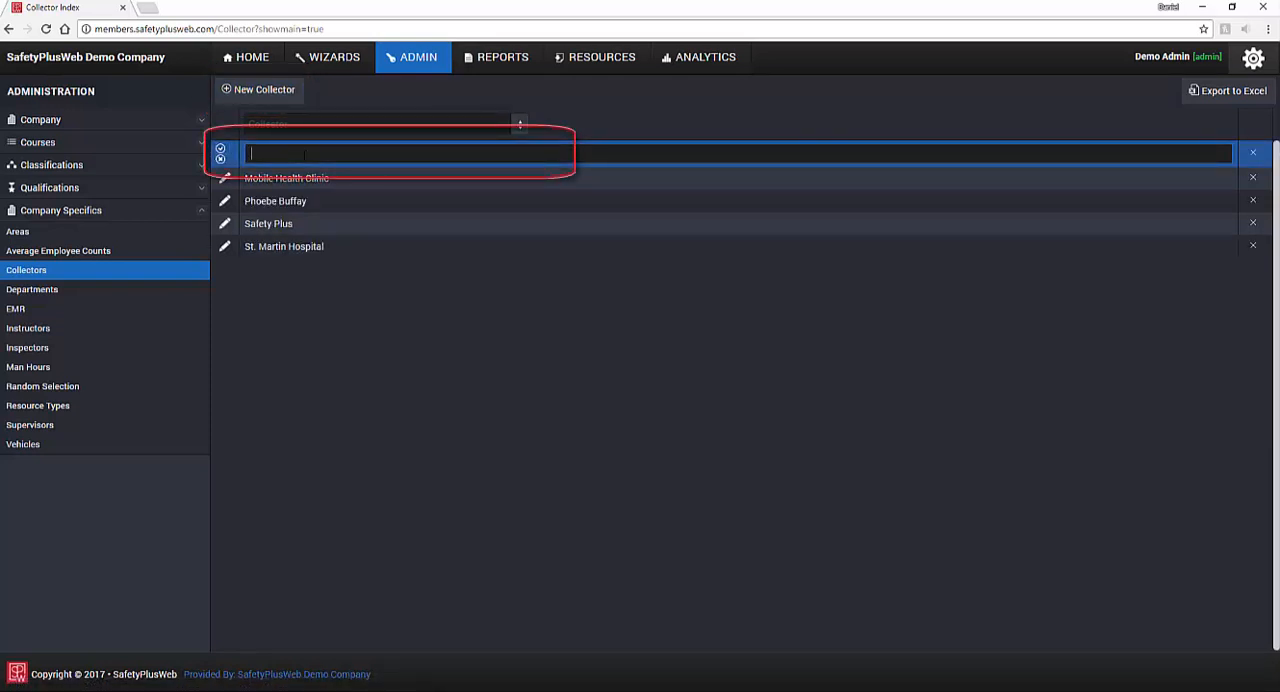
type("New Collector")
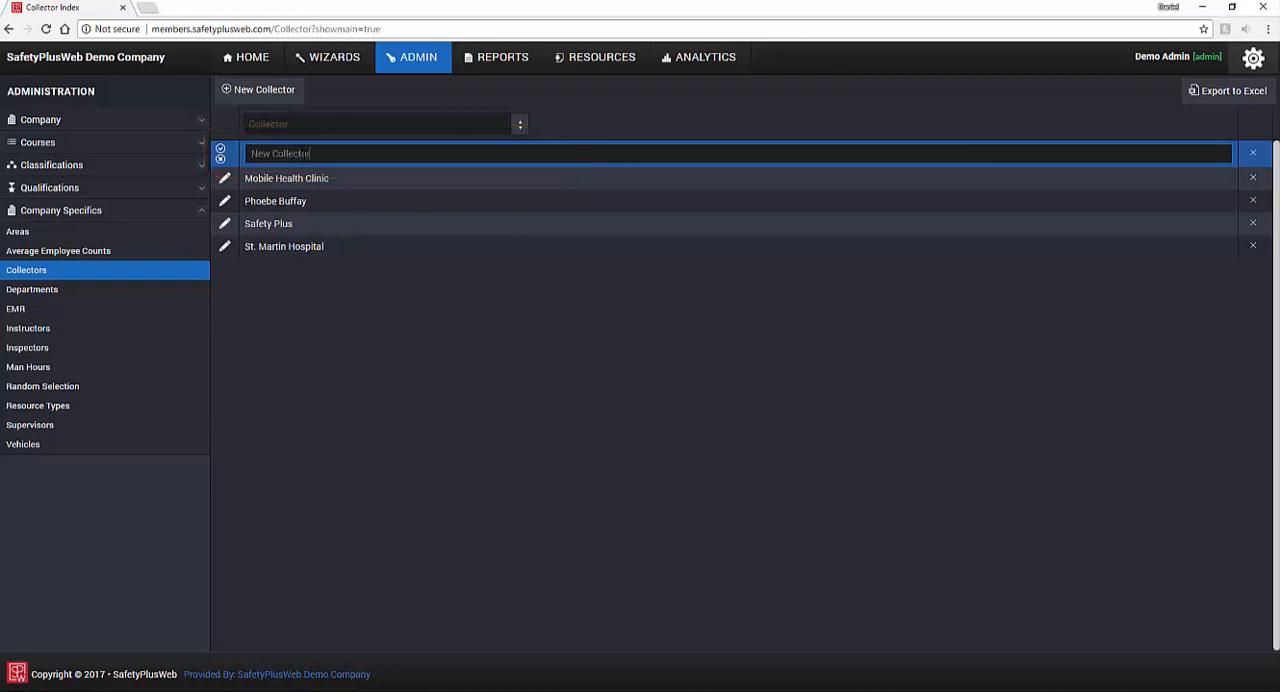
left_click(221, 153)
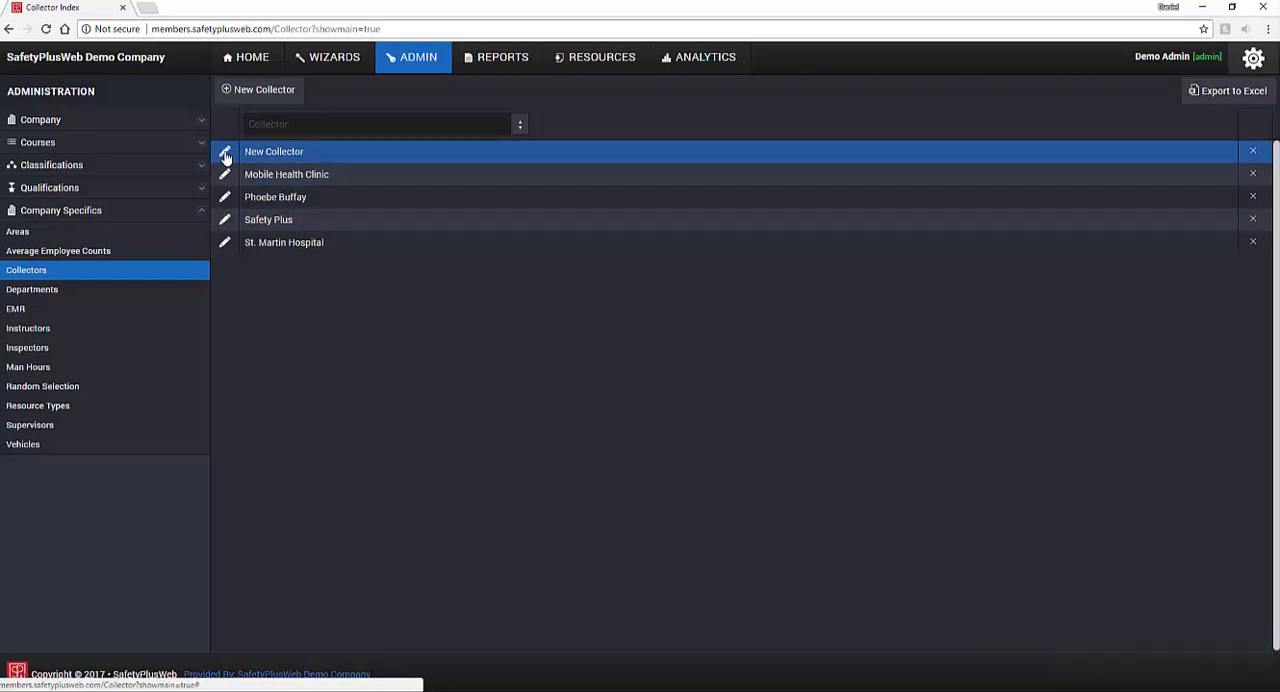
Step: Edit the new collector's name to "Edit here" and delete the collector record
left_click(225, 156)
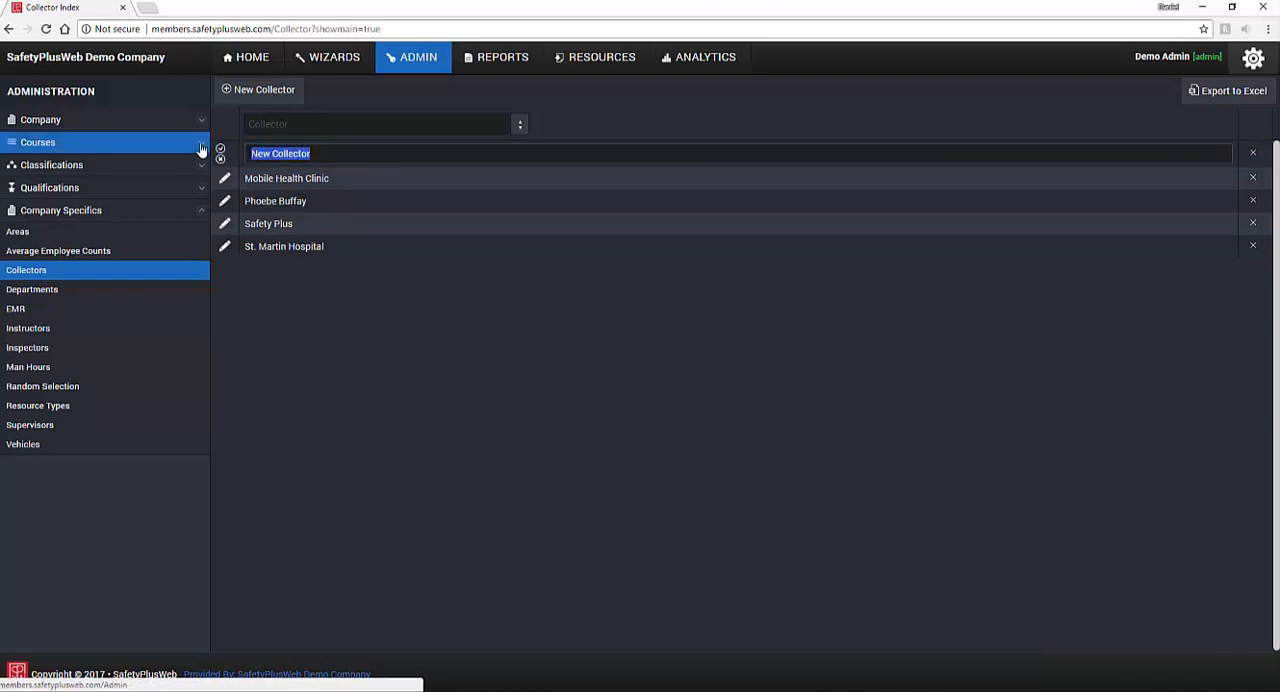
type("Edit here")
left_click(1253, 156)
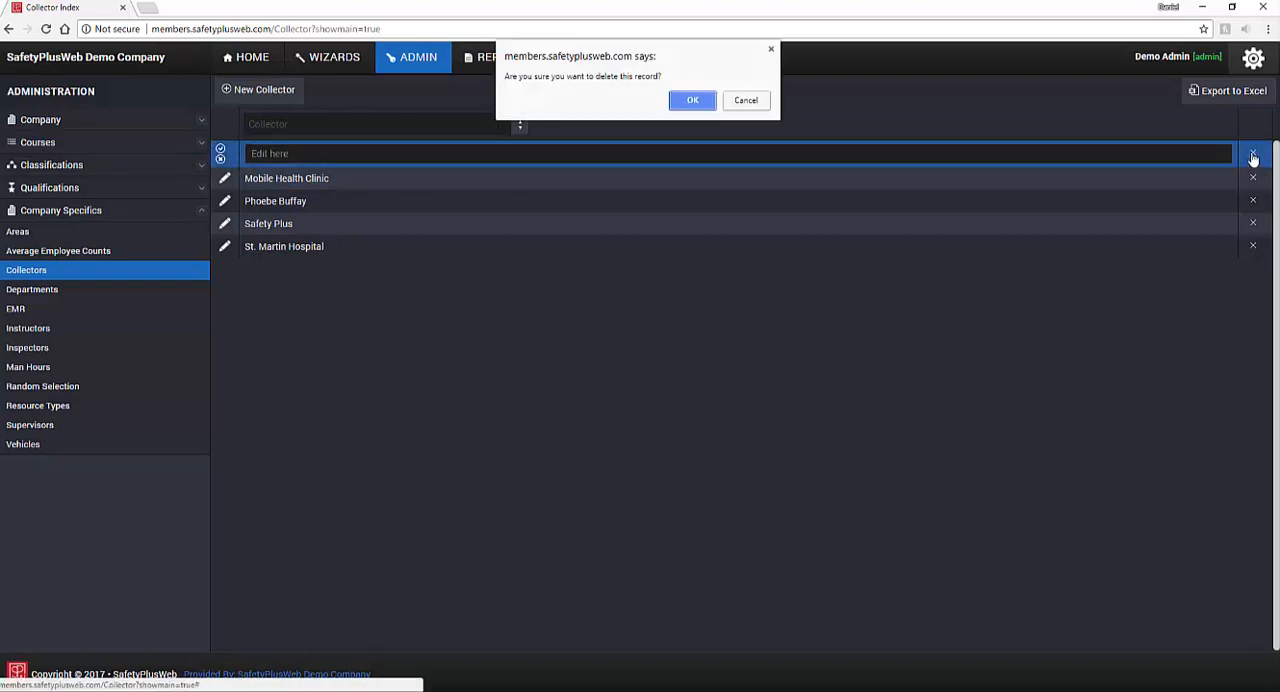
left_click(690, 100)
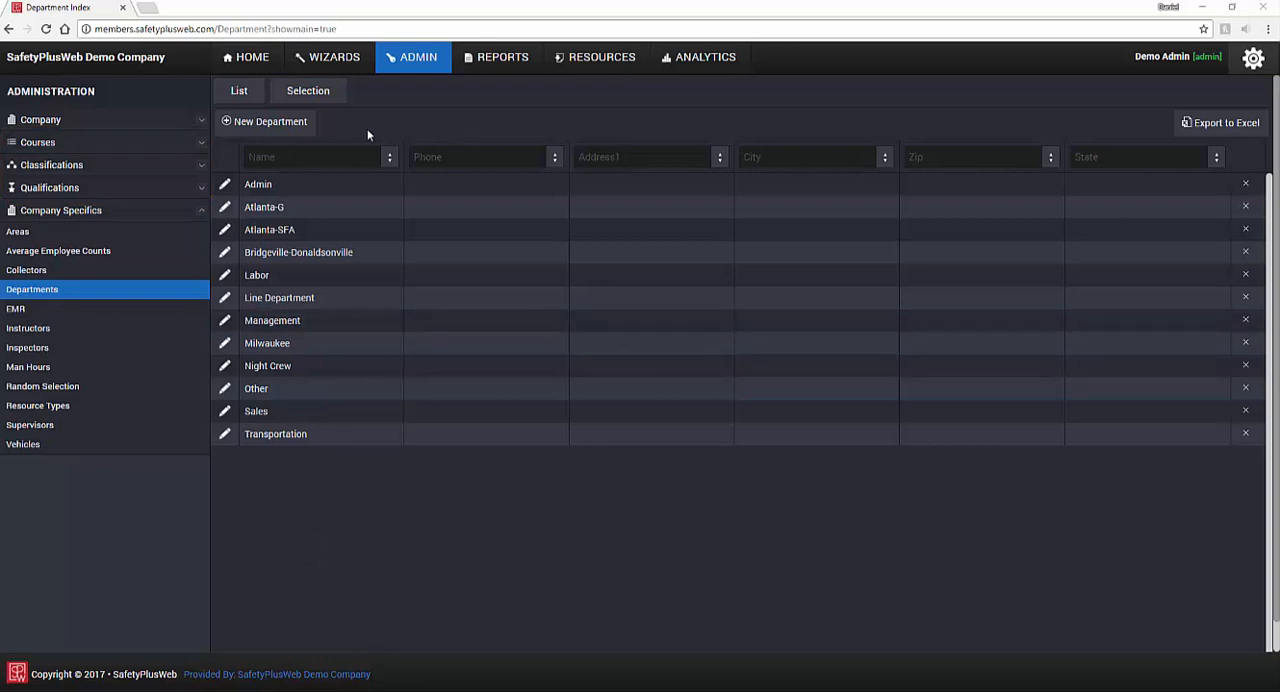
Step: Create a department named "New Department", leaving its phone, contact and address details blank
left_click(309, 137)
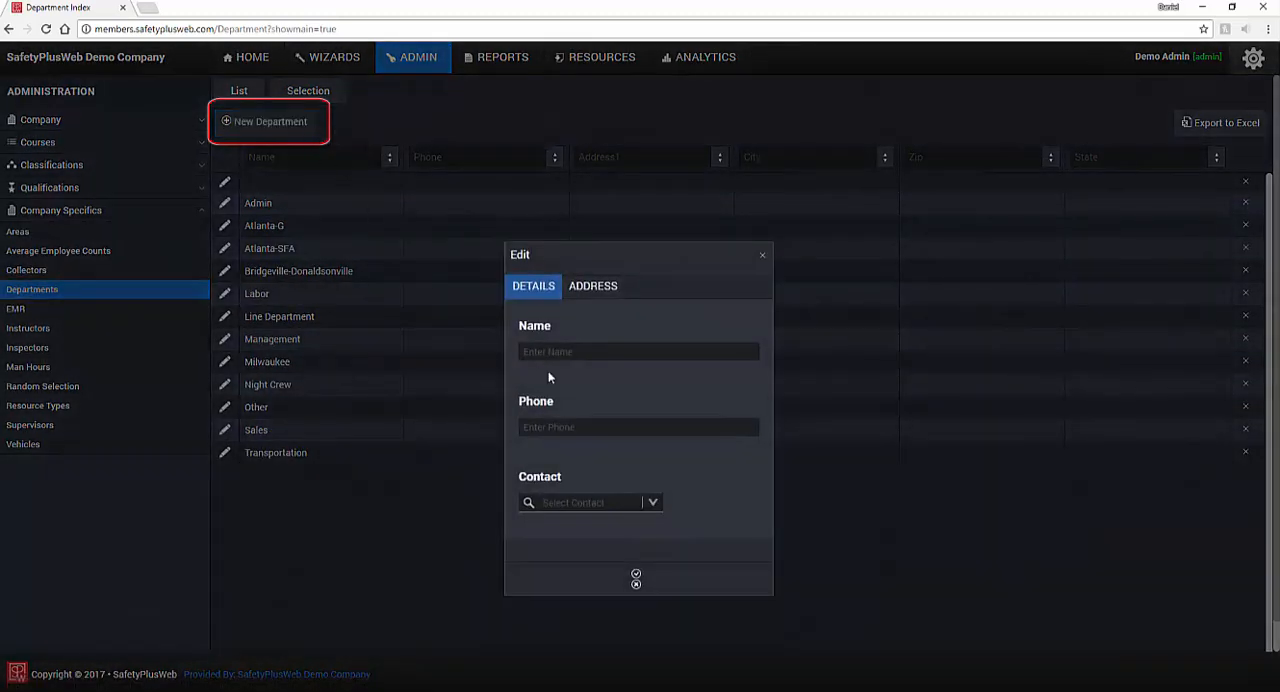
type("New")
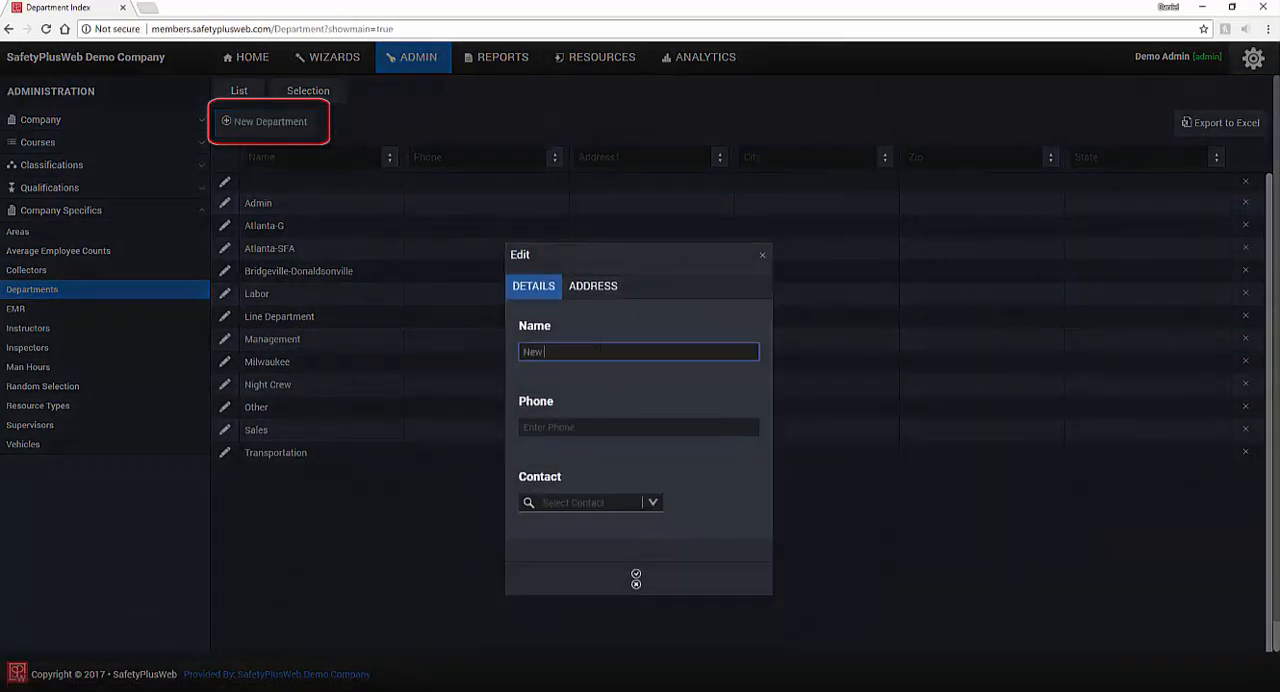
type(" Department")
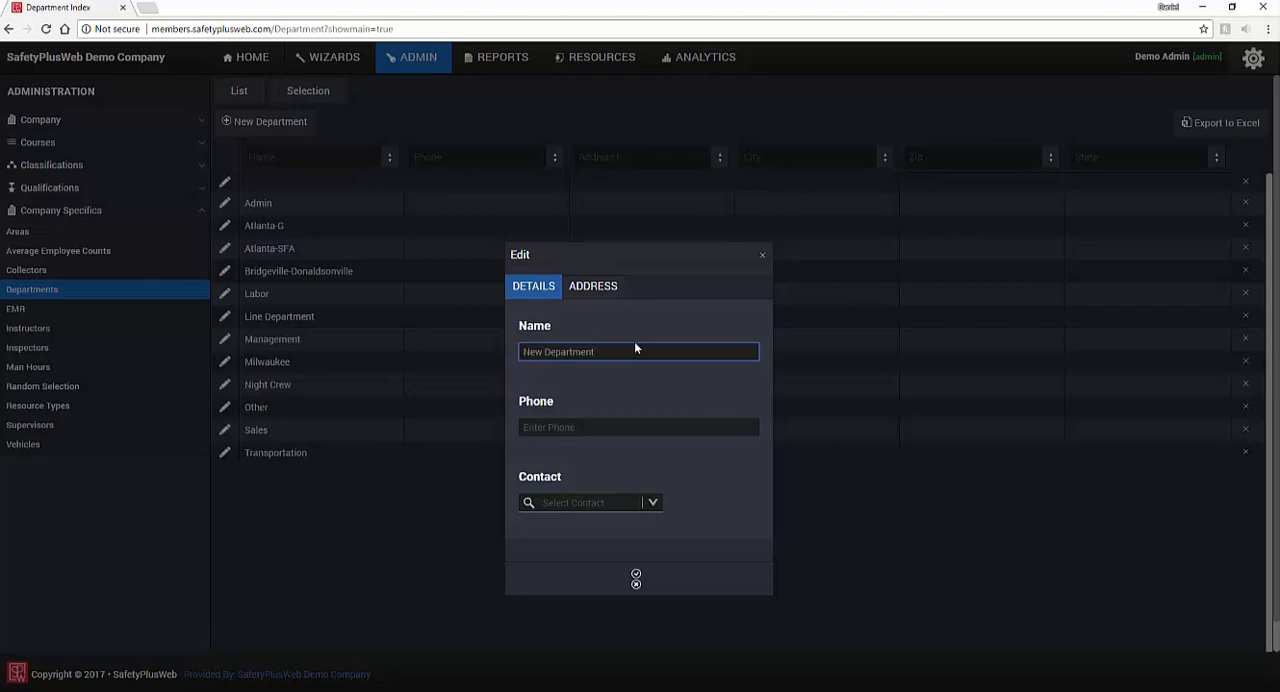
left_click(600, 290)
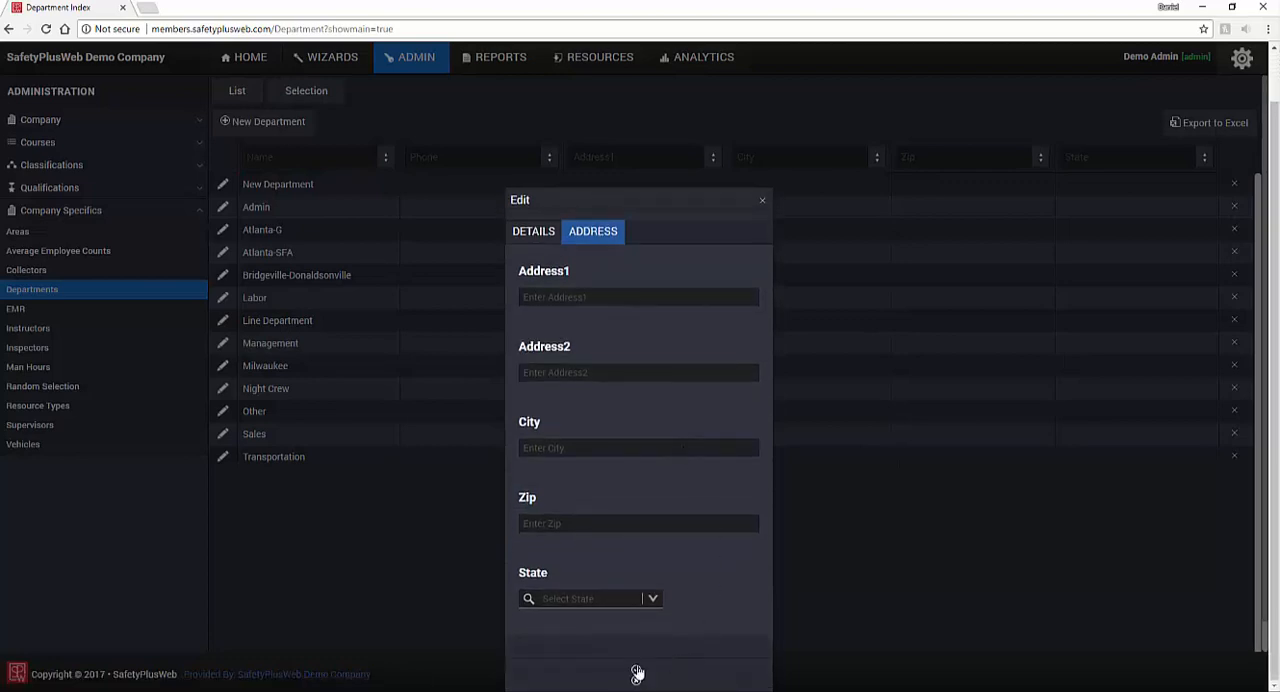
left_click(637, 676)
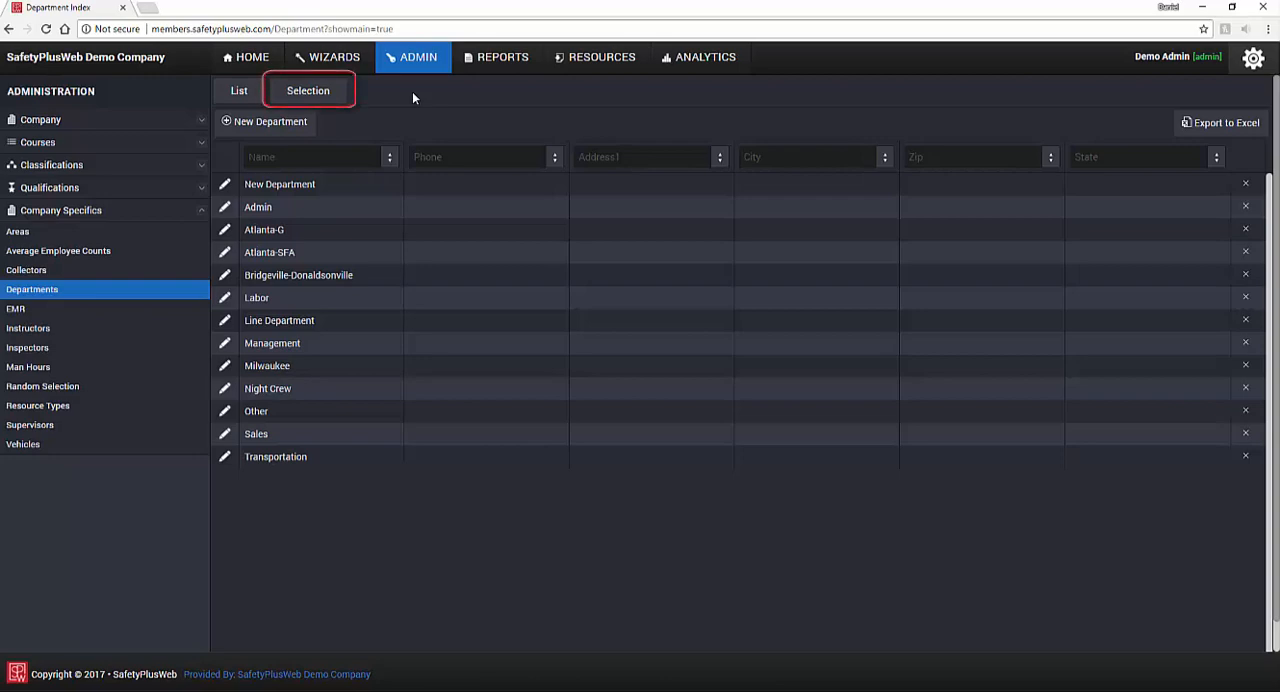
Step: In the department selection view, choose three employees to add to Labor, finding the last one by searching "JB"
left_click(340, 98)
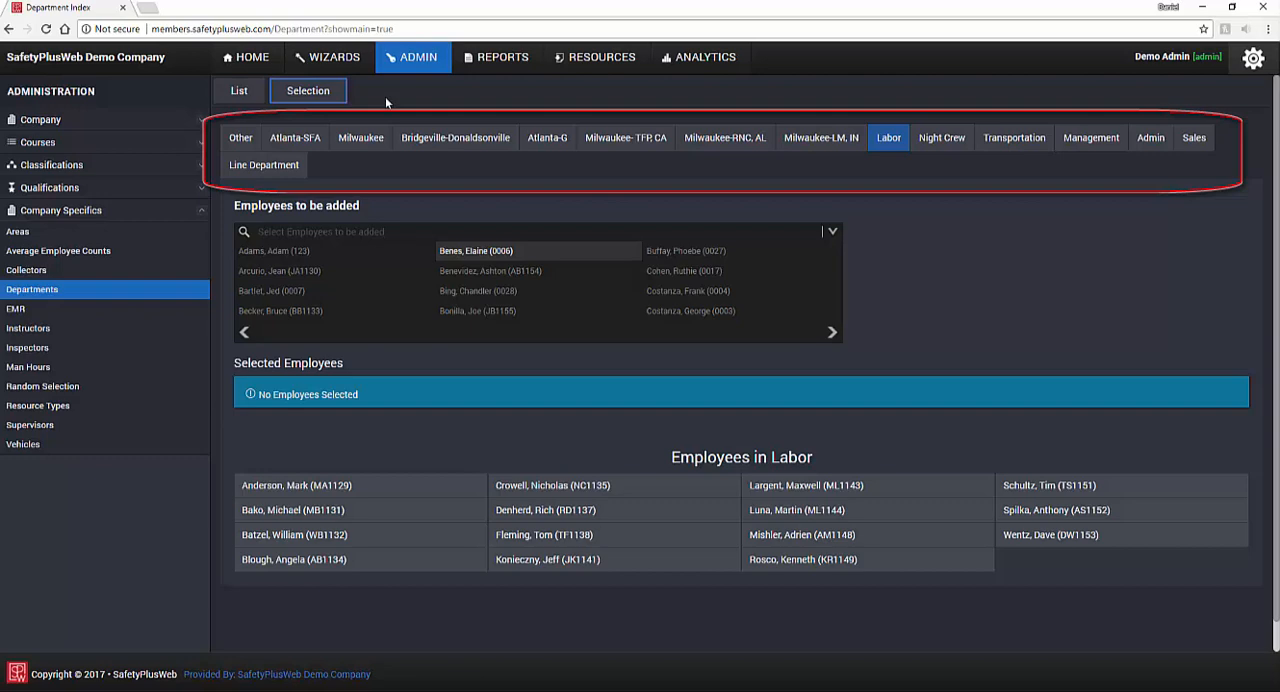
left_click(889, 150)
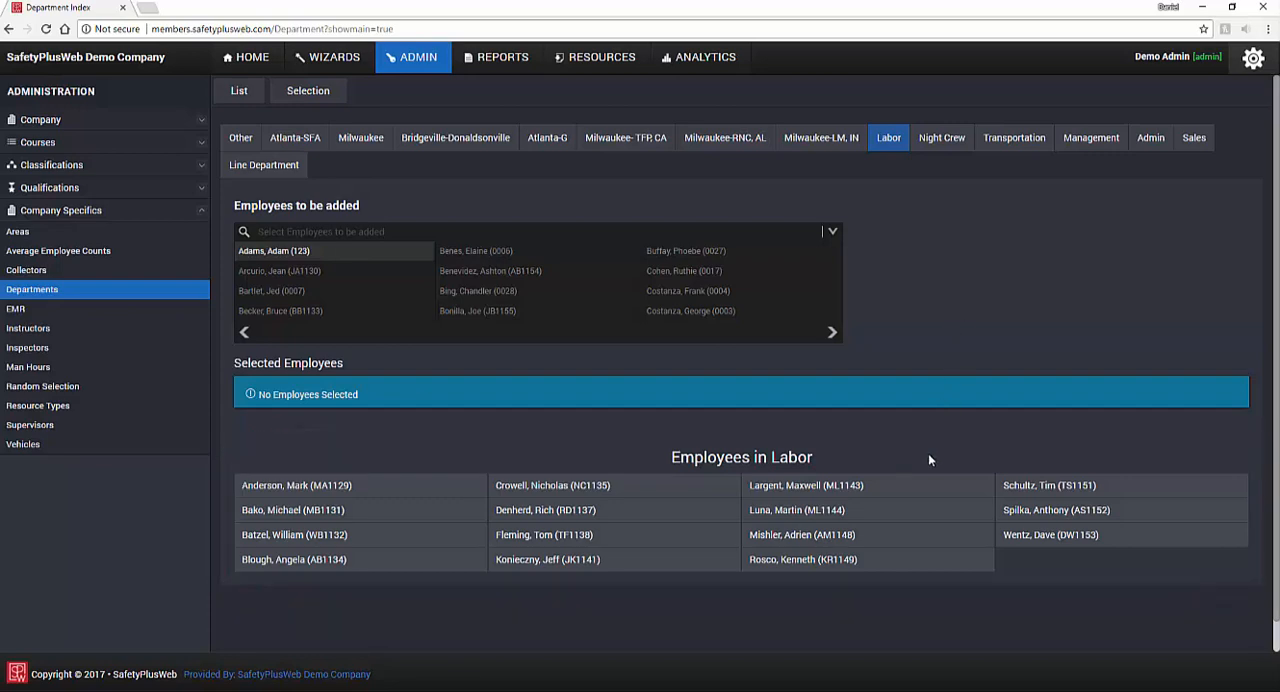
left_click(483, 251)
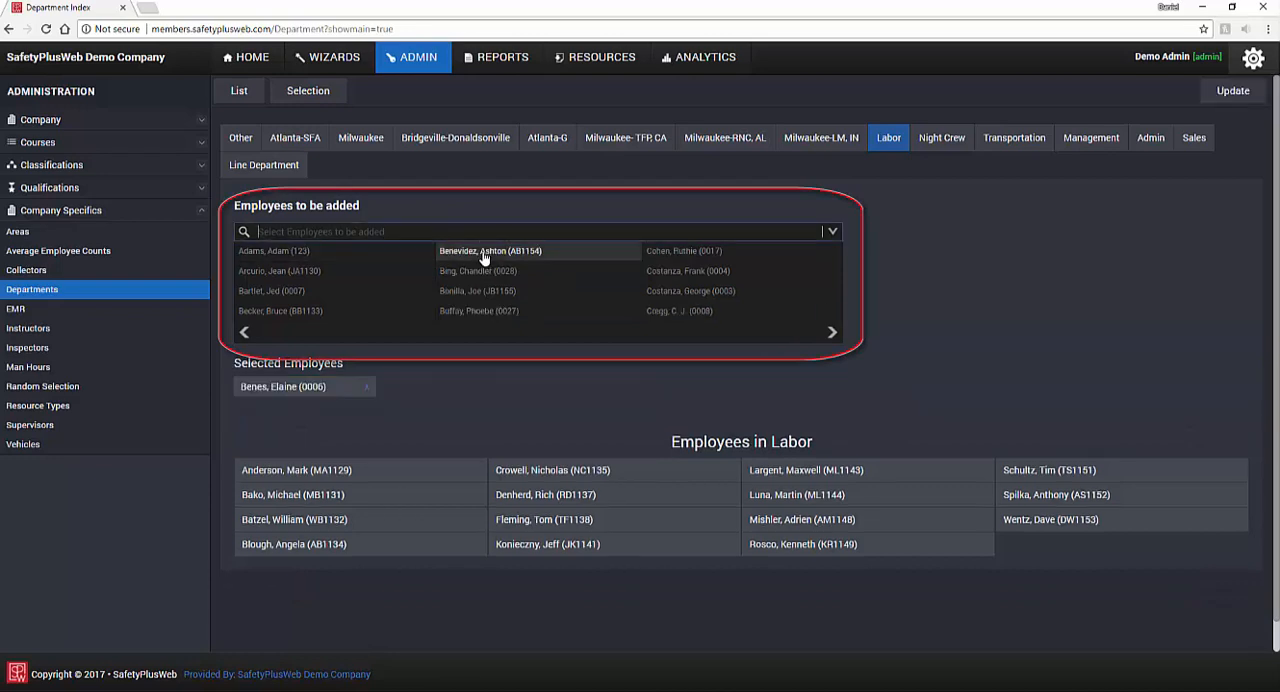
left_click(480, 271)
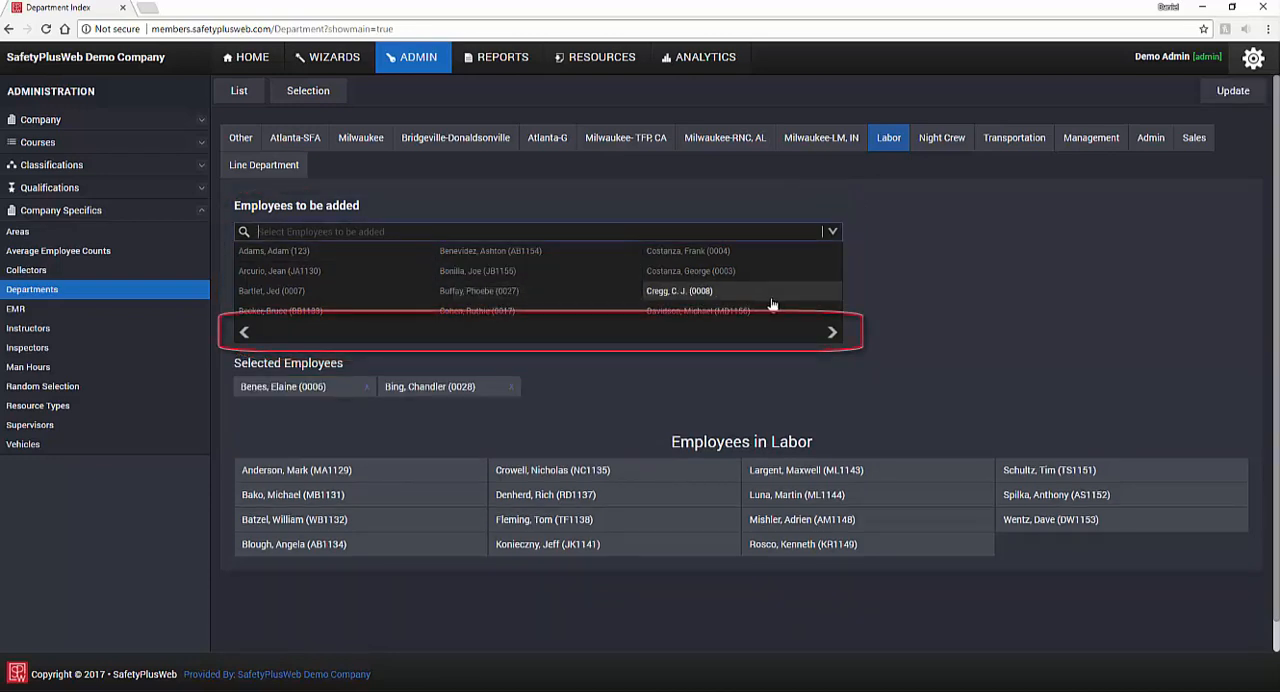
left_click(831, 333)
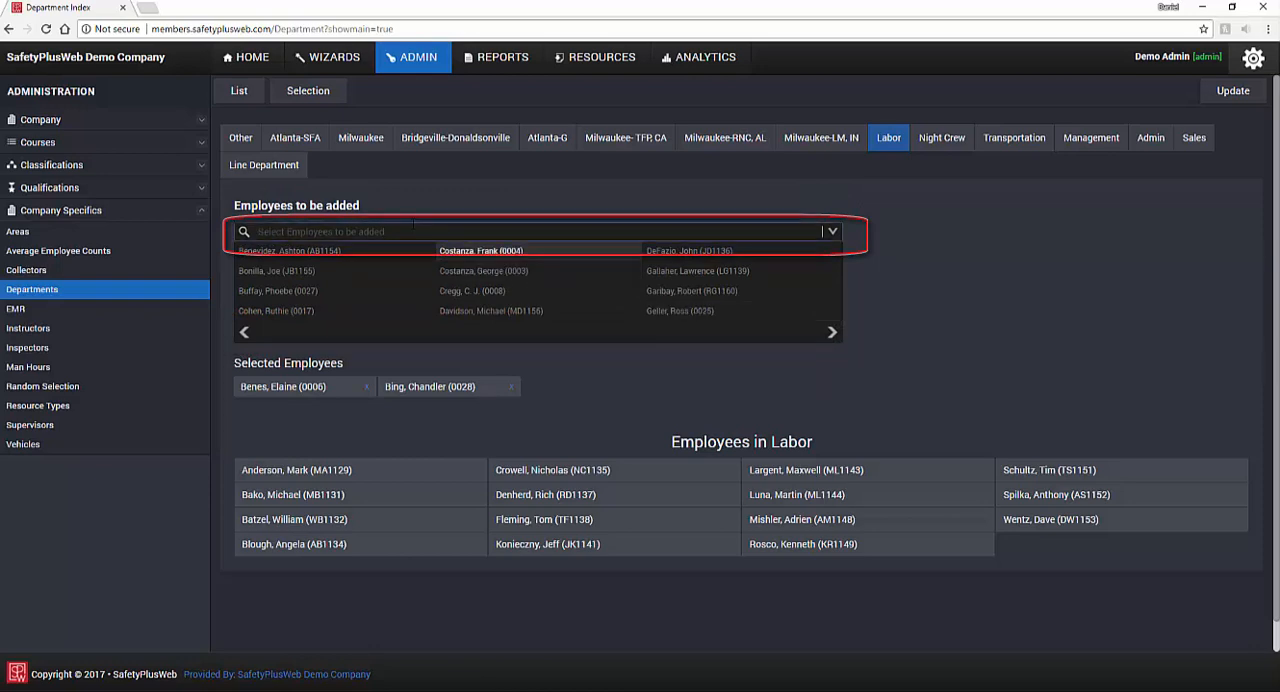
type("JB")
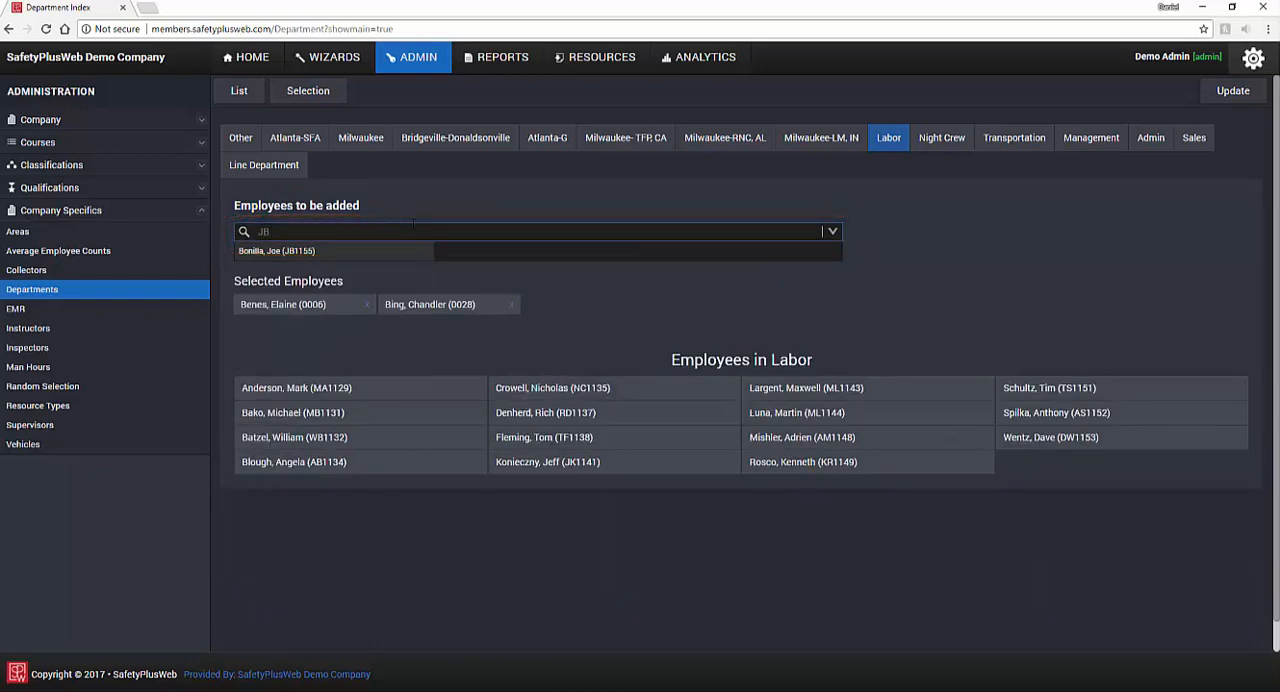
left_click(382, 251)
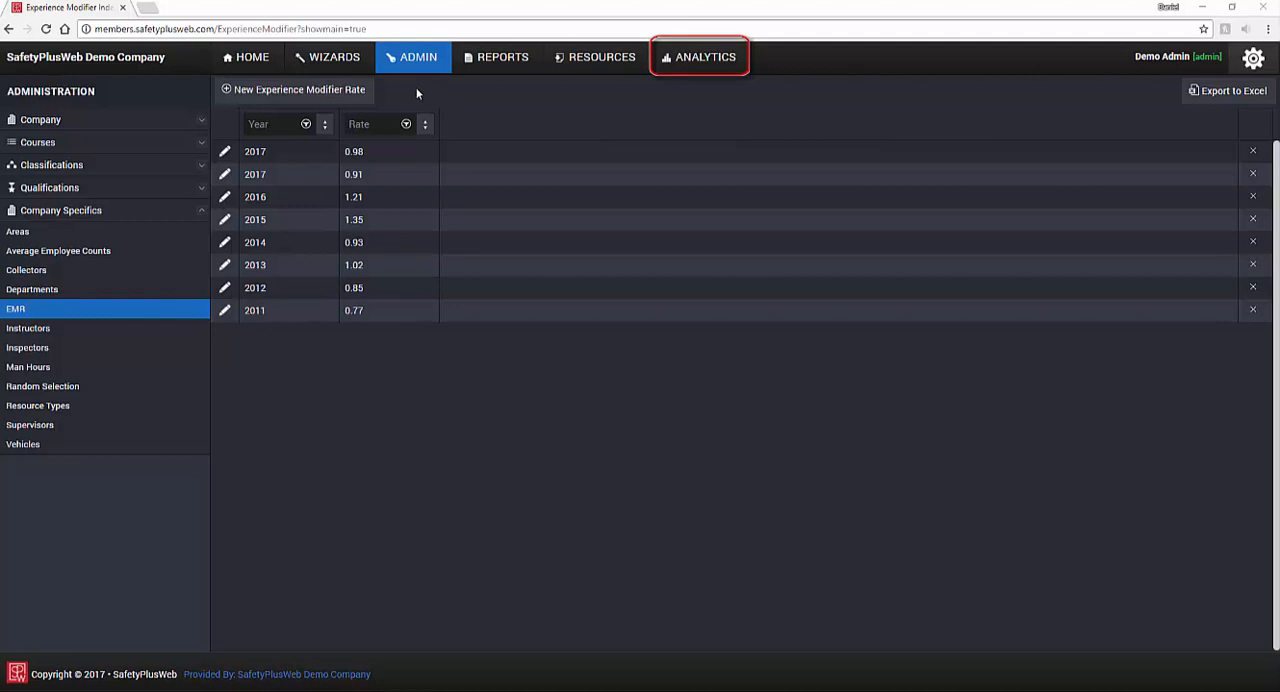
Step: Add an experience modifier rate of 1.16 for the year 2018
left_click(366, 98)
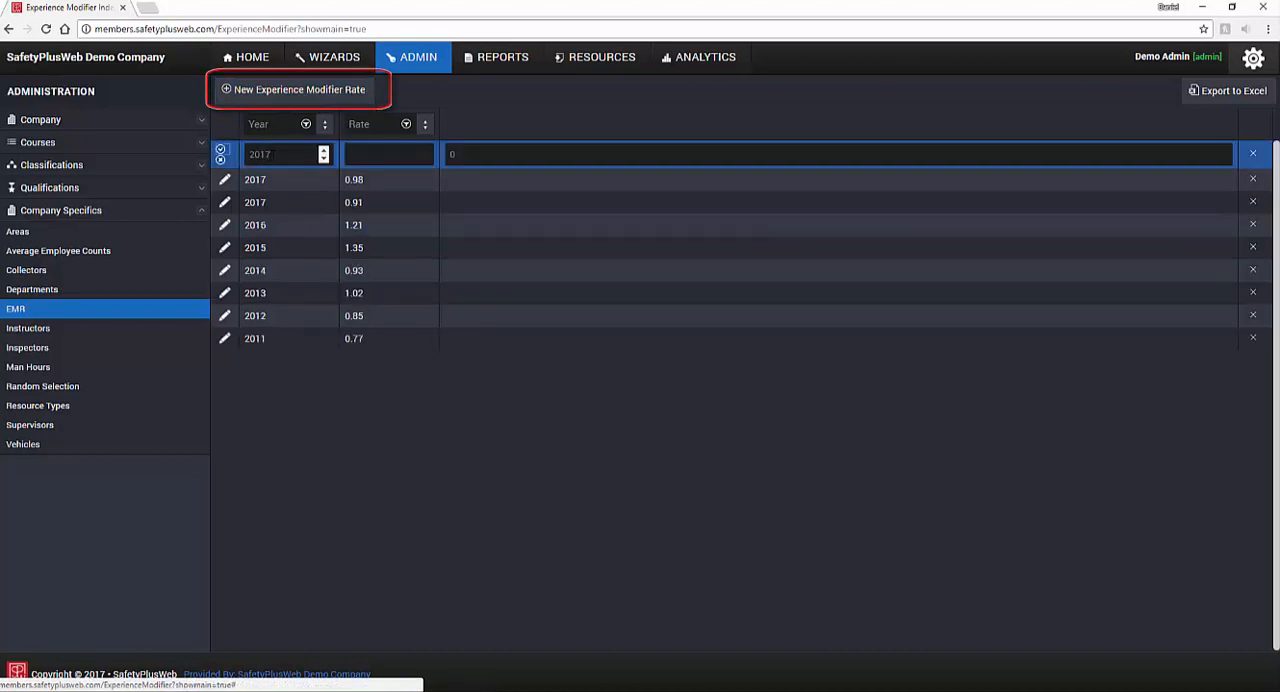
left_click(323, 149)
left_click(356, 152)
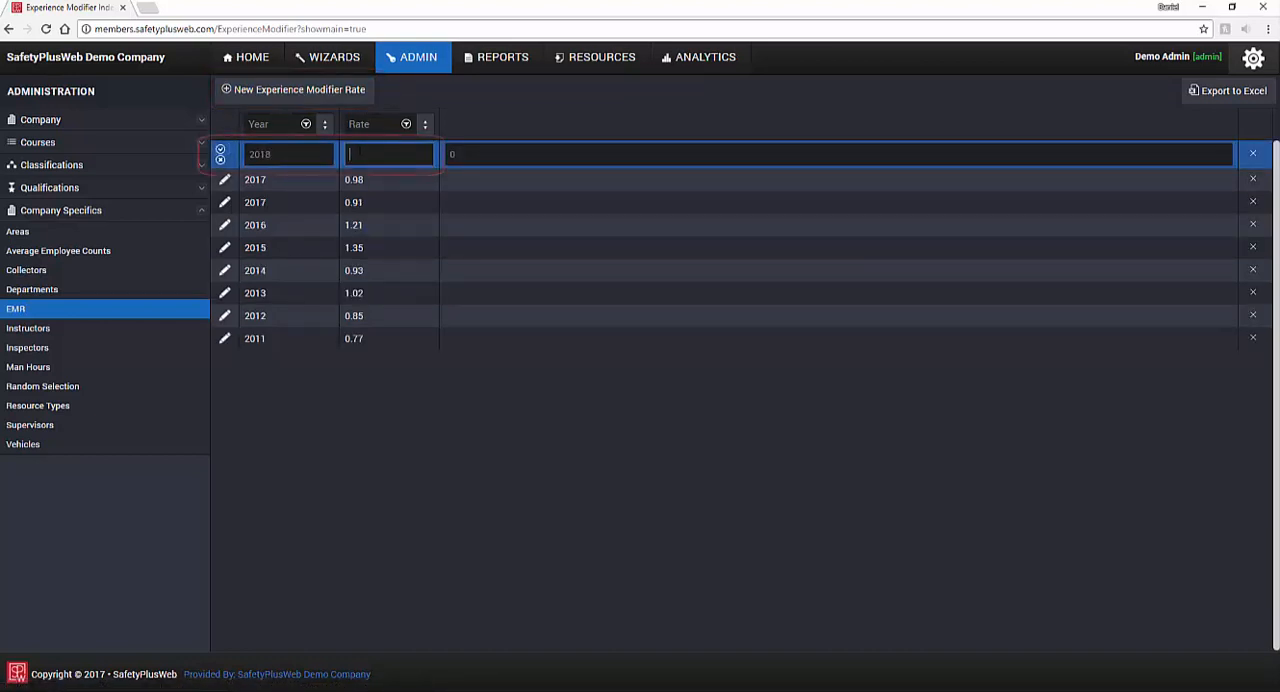
type("1.16")
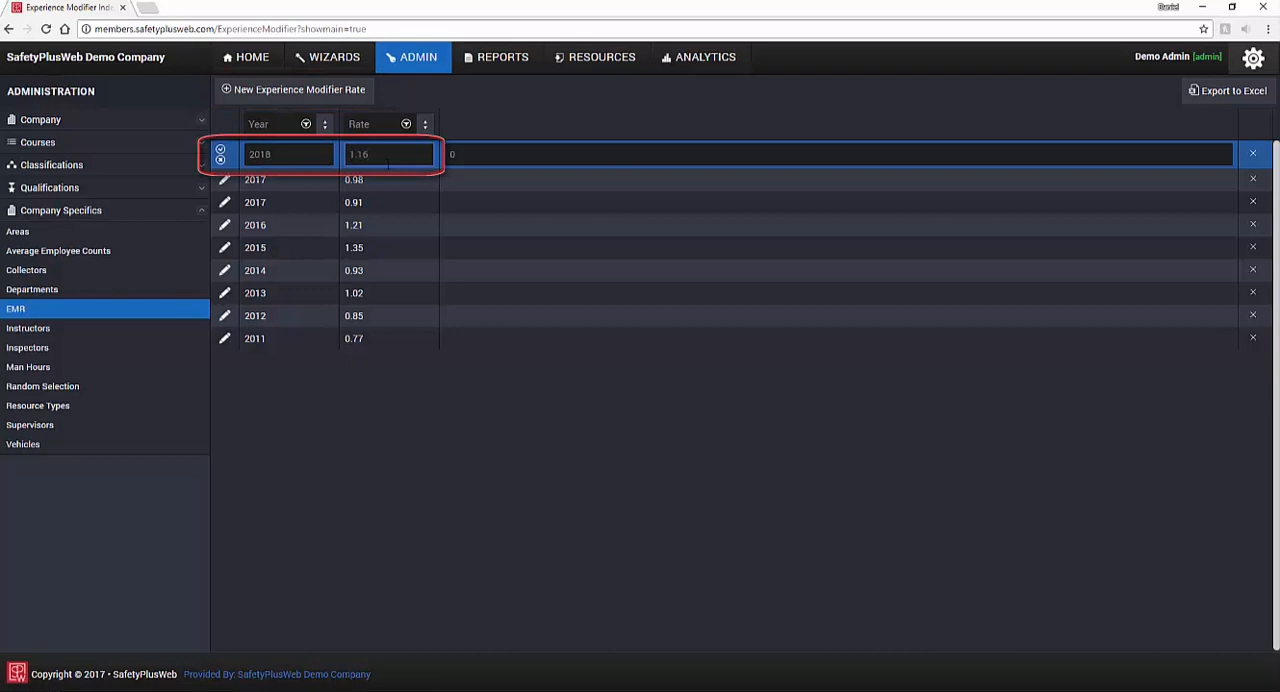
left_click(220, 149)
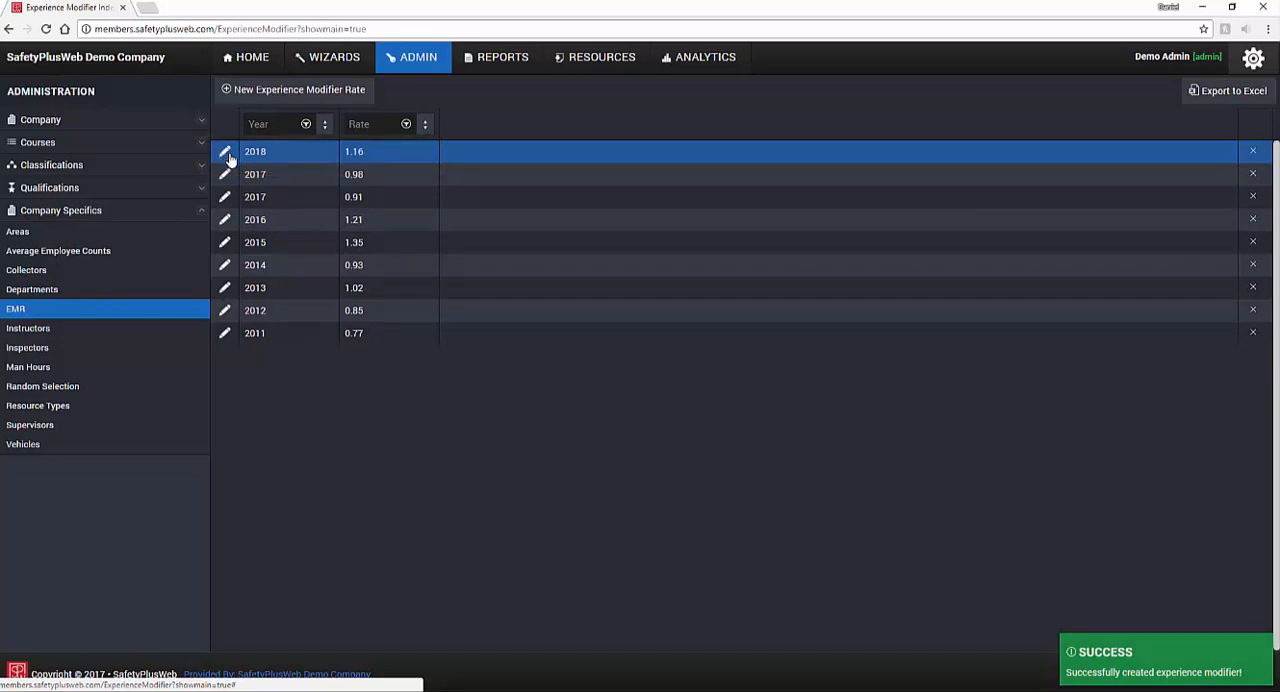
Step: Set the 2018 experience modifier rate to 1.15 and delete the 2017 record with the 0.98 rate
left_click(226, 153)
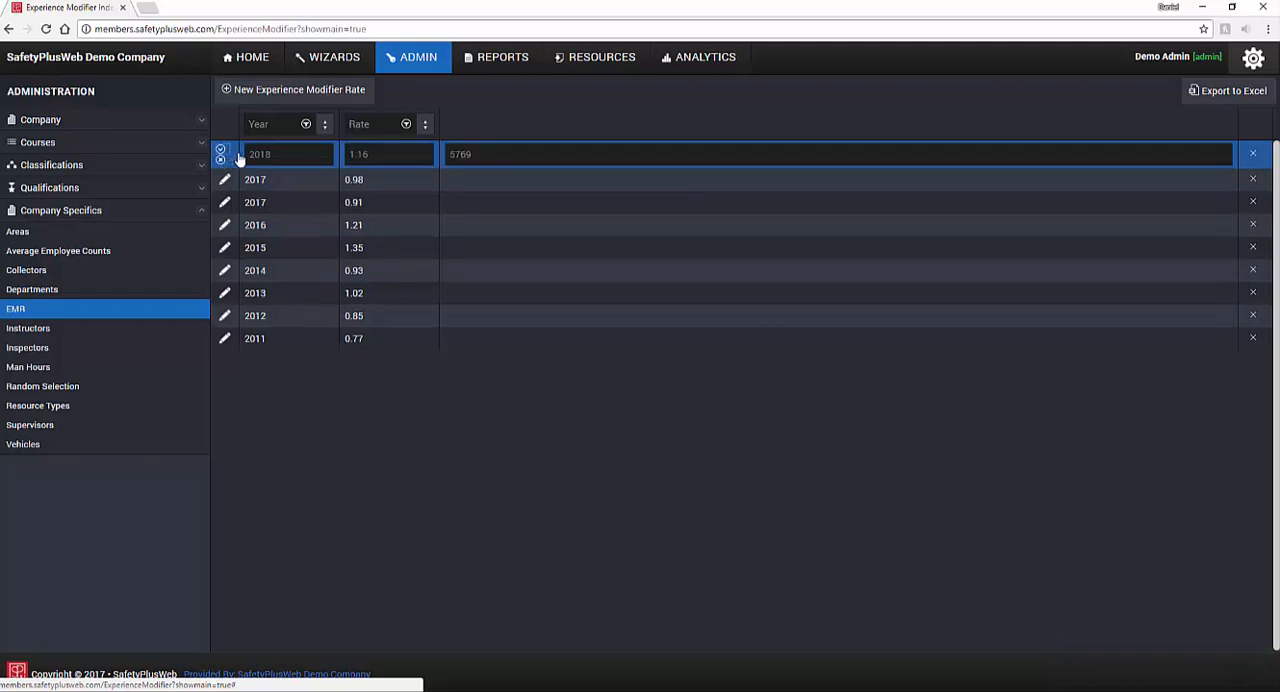
left_click(388, 155)
type("1.15")
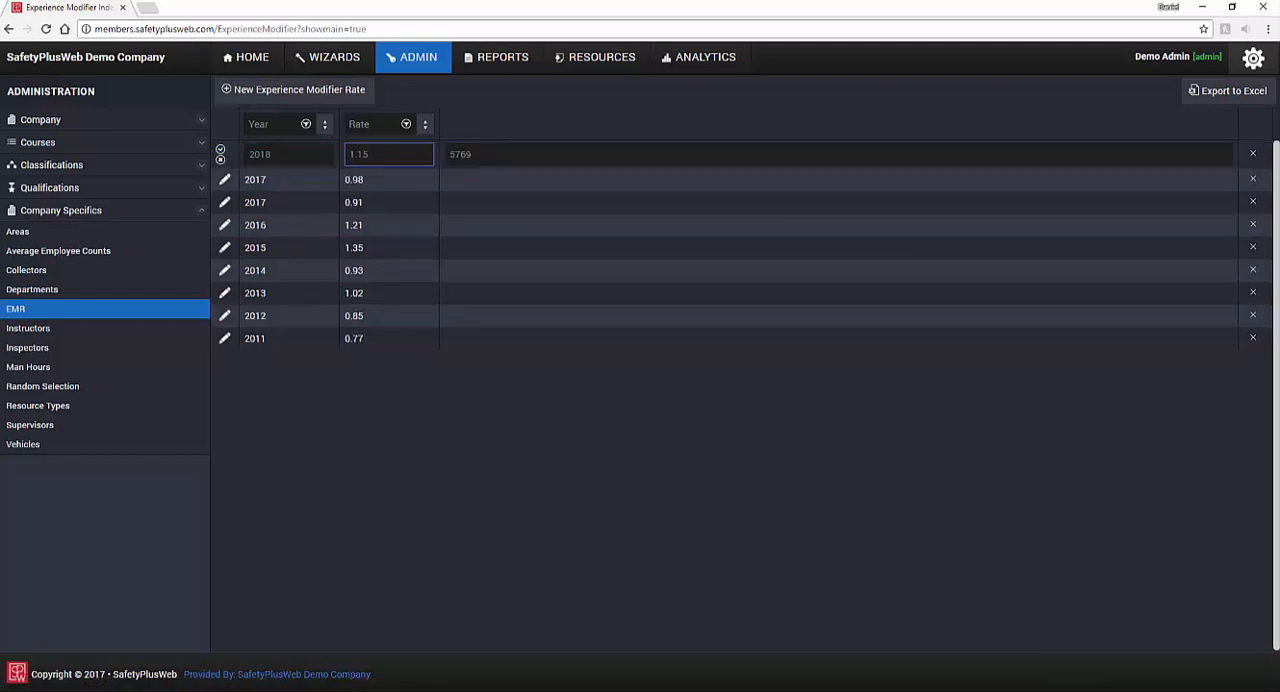
left_click(221, 150)
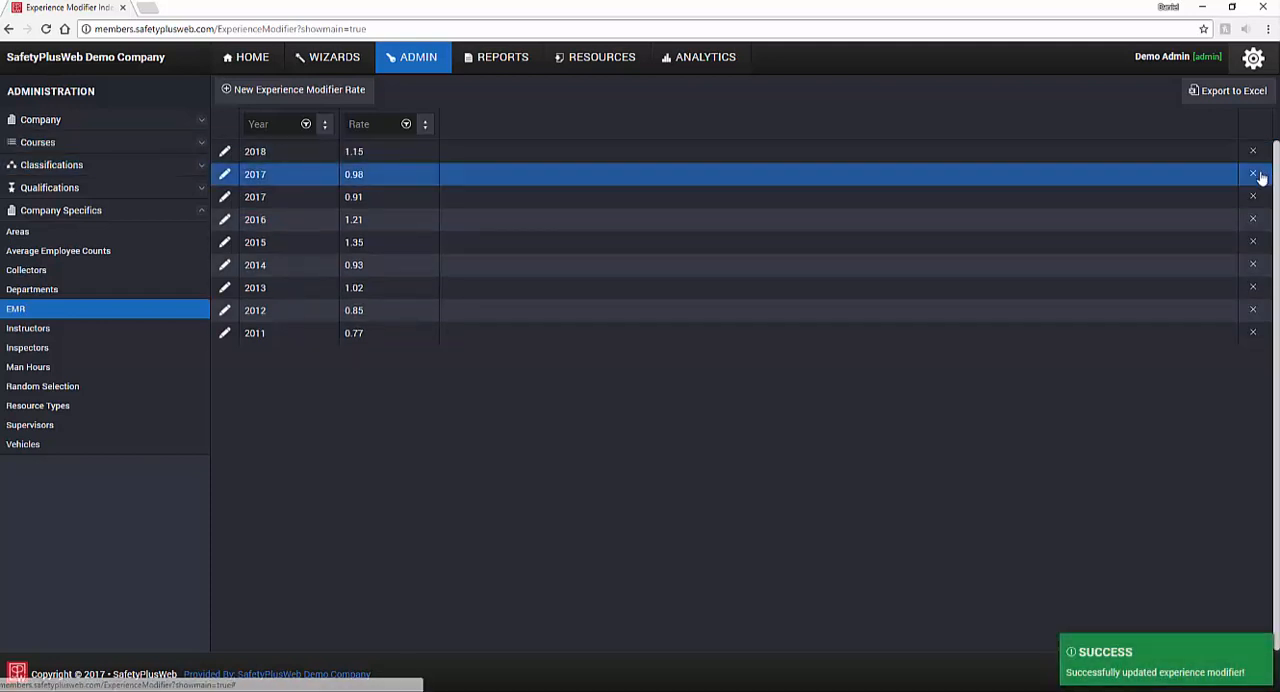
left_click(1253, 173)
left_click(683, 97)
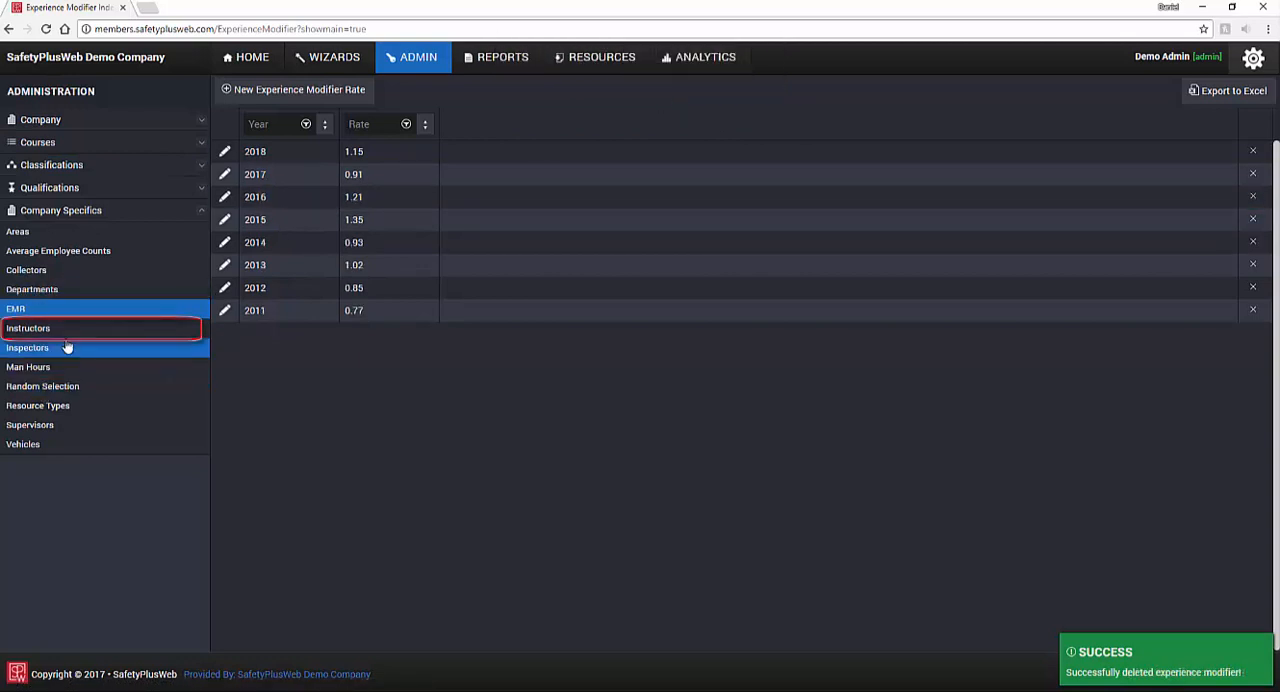
Step: Open the company's instructors list and create an instructor named "New Instructor"
left_click(70, 338)
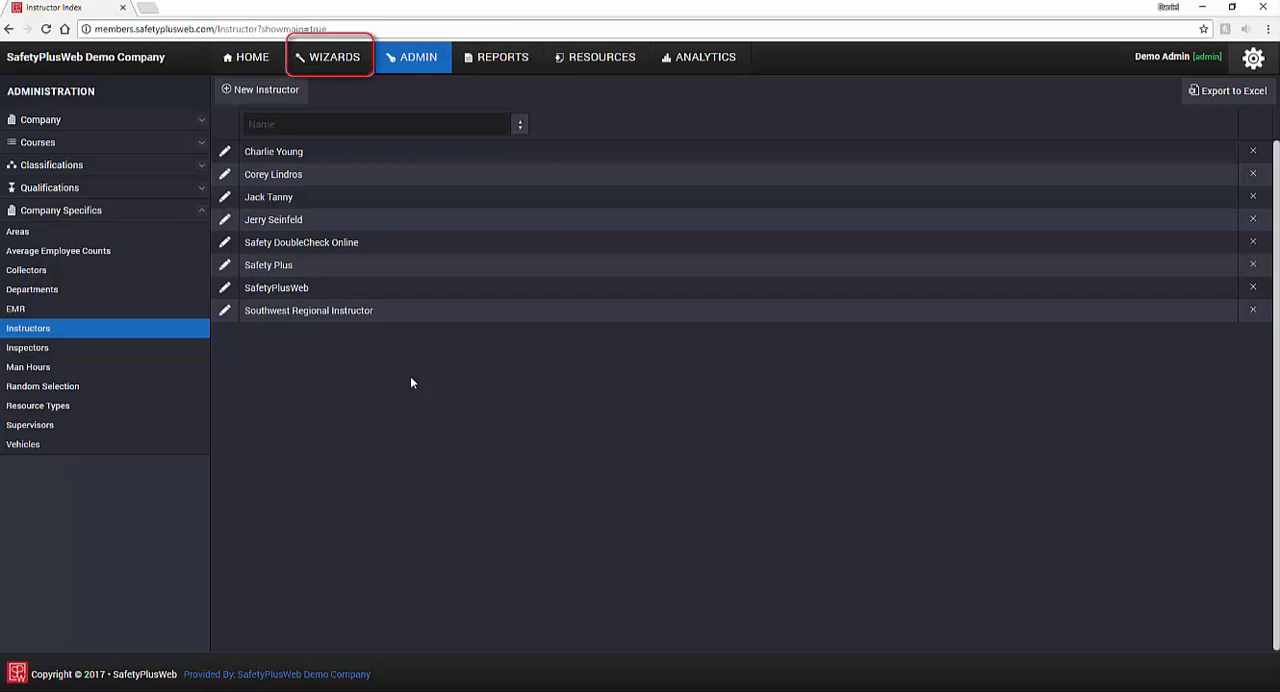
left_click(304, 102)
left_click(317, 149)
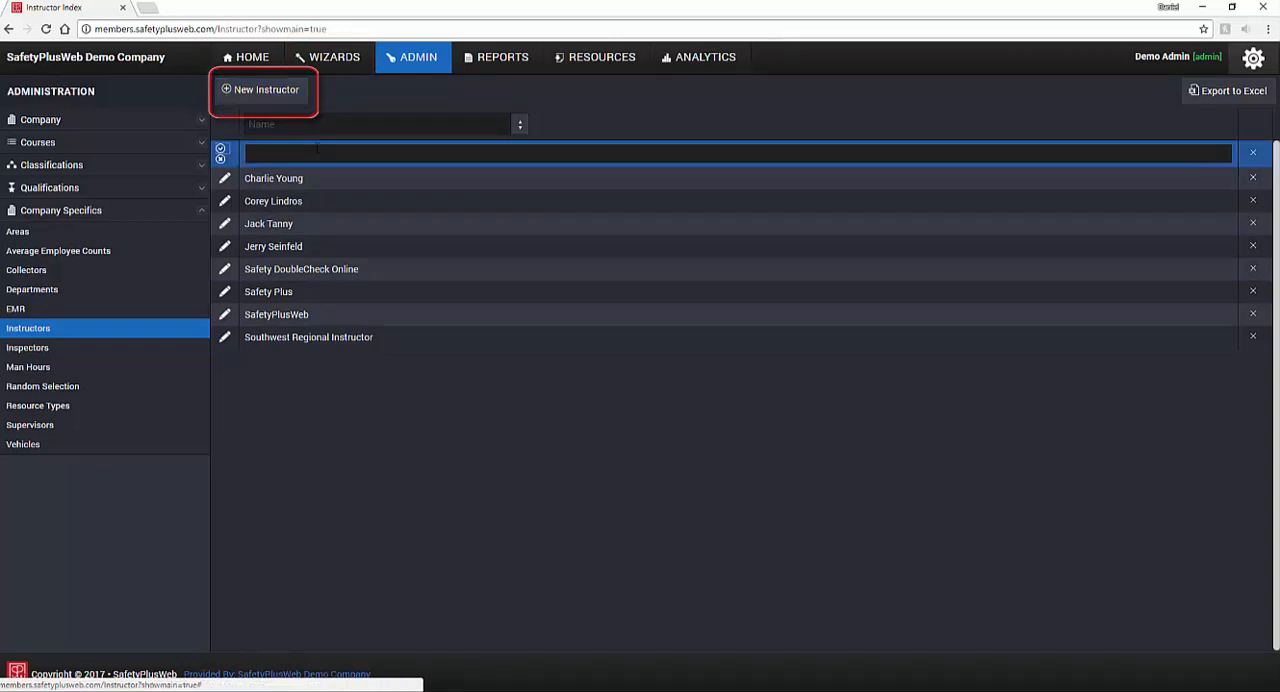
type("New Ins")
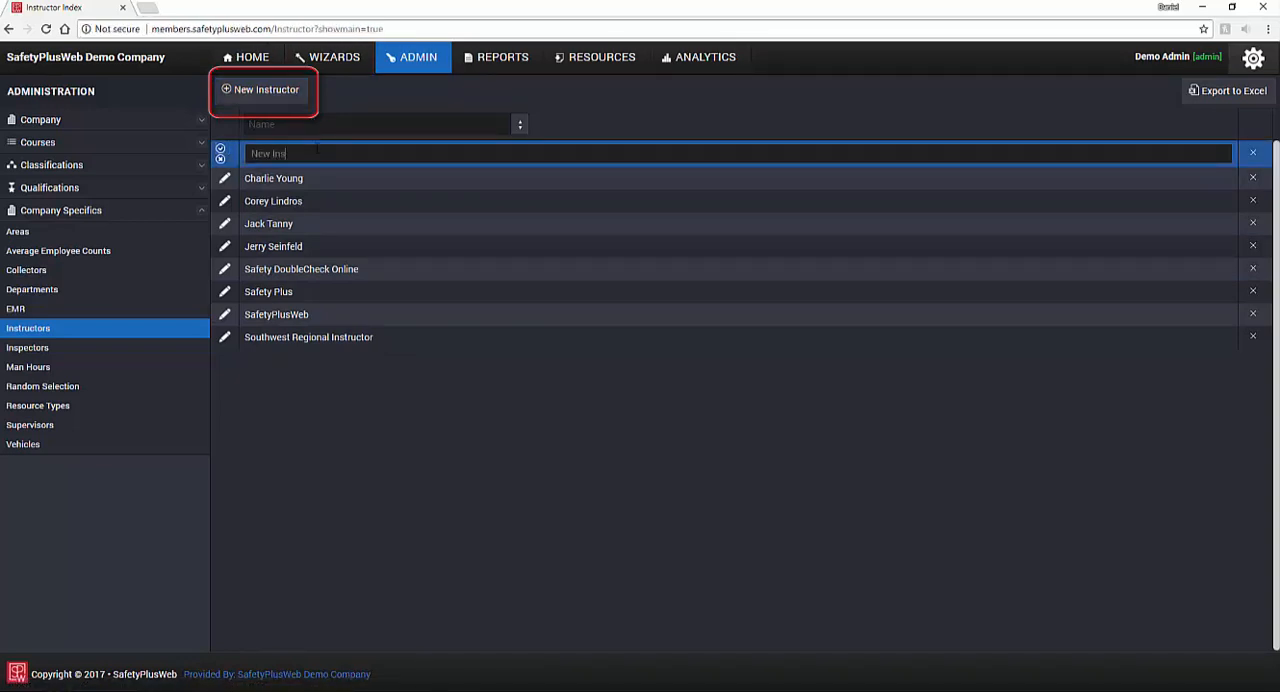
type("tructor")
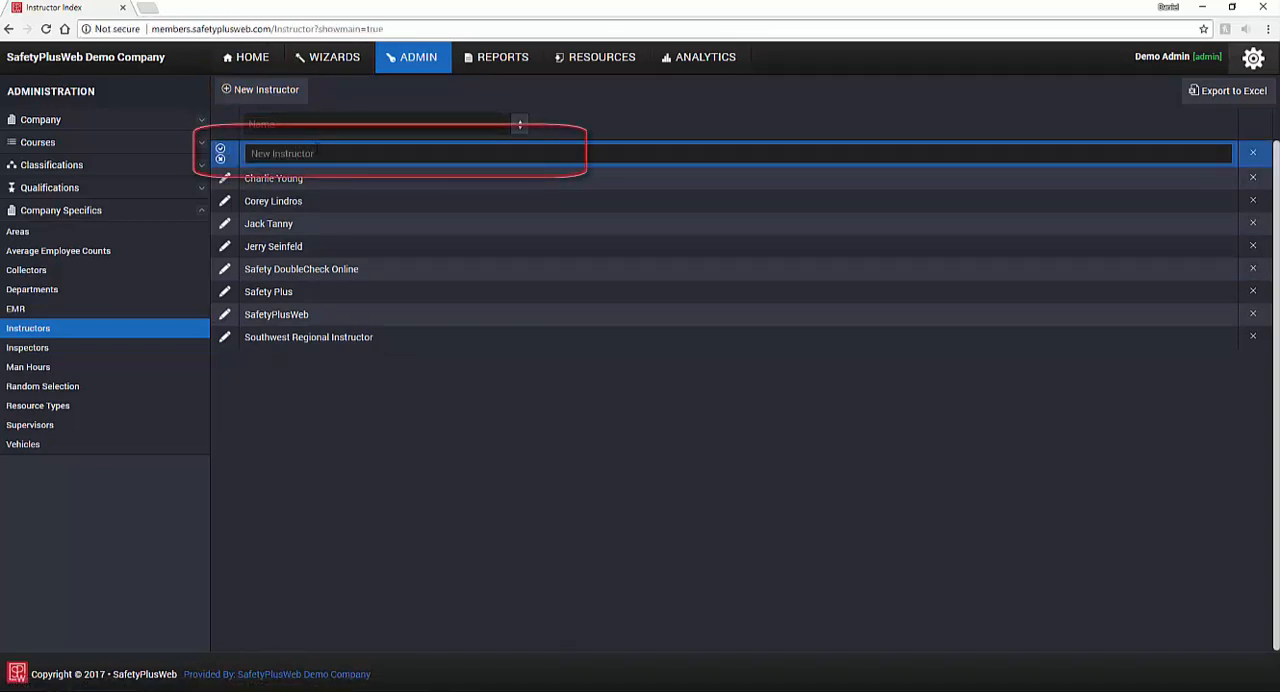
left_click(221, 149)
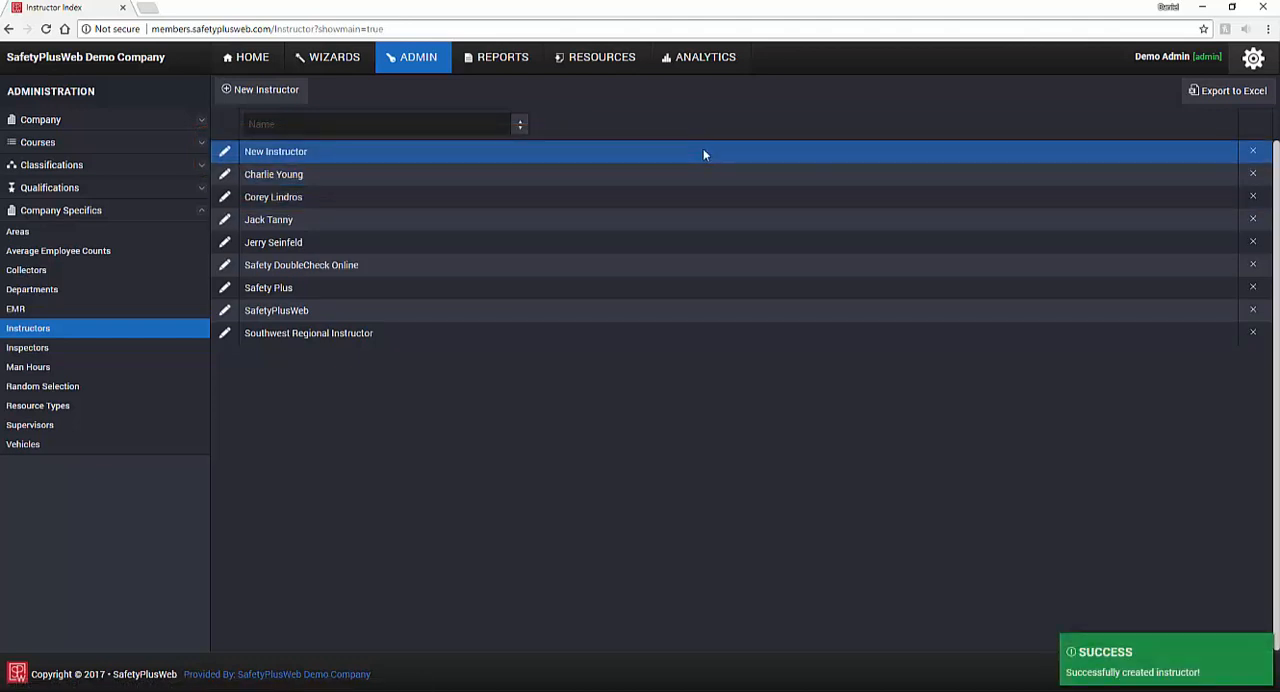
Step: Rename the new instructor to "Newer Instructor" and delete the instructor record
left_click(225, 153)
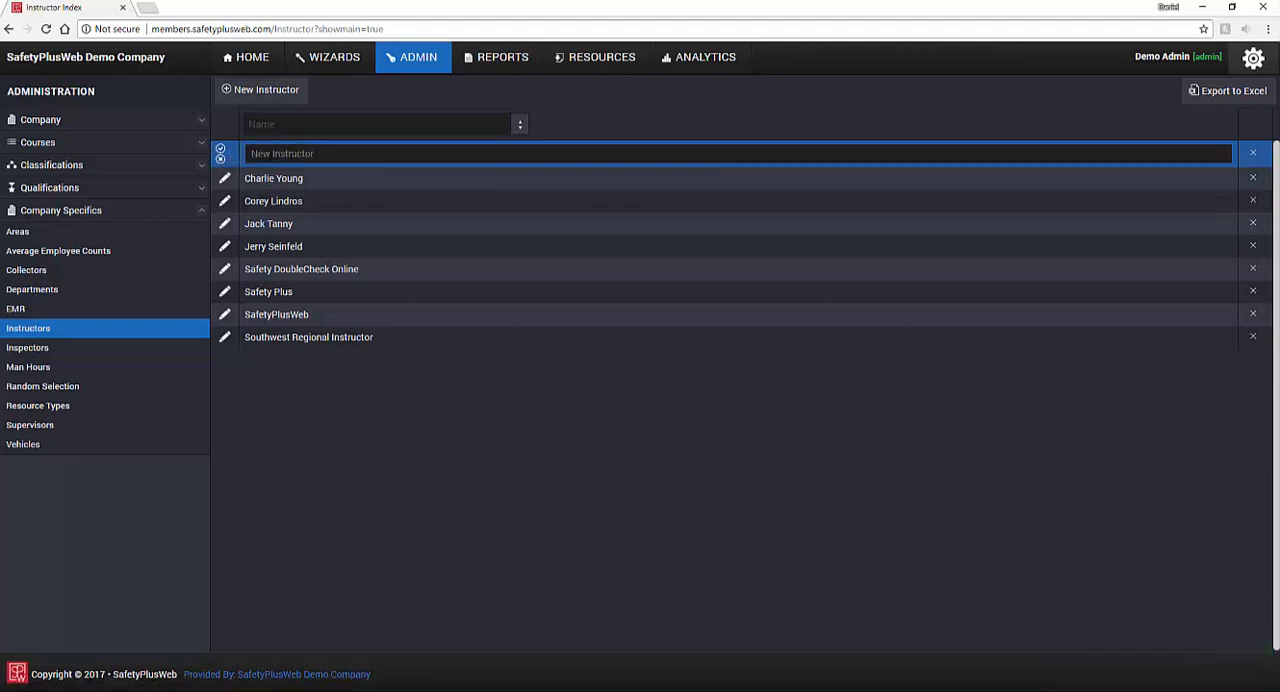
type("er")
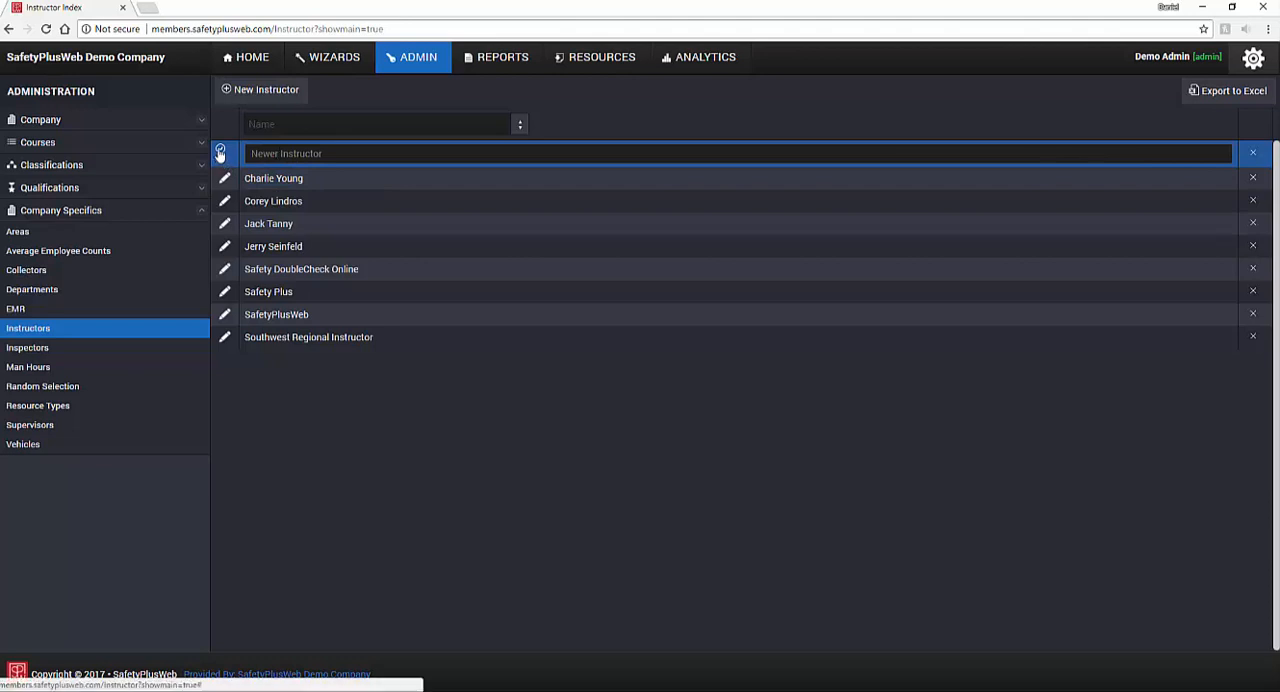
left_click(220, 152)
left_click(1250, 151)
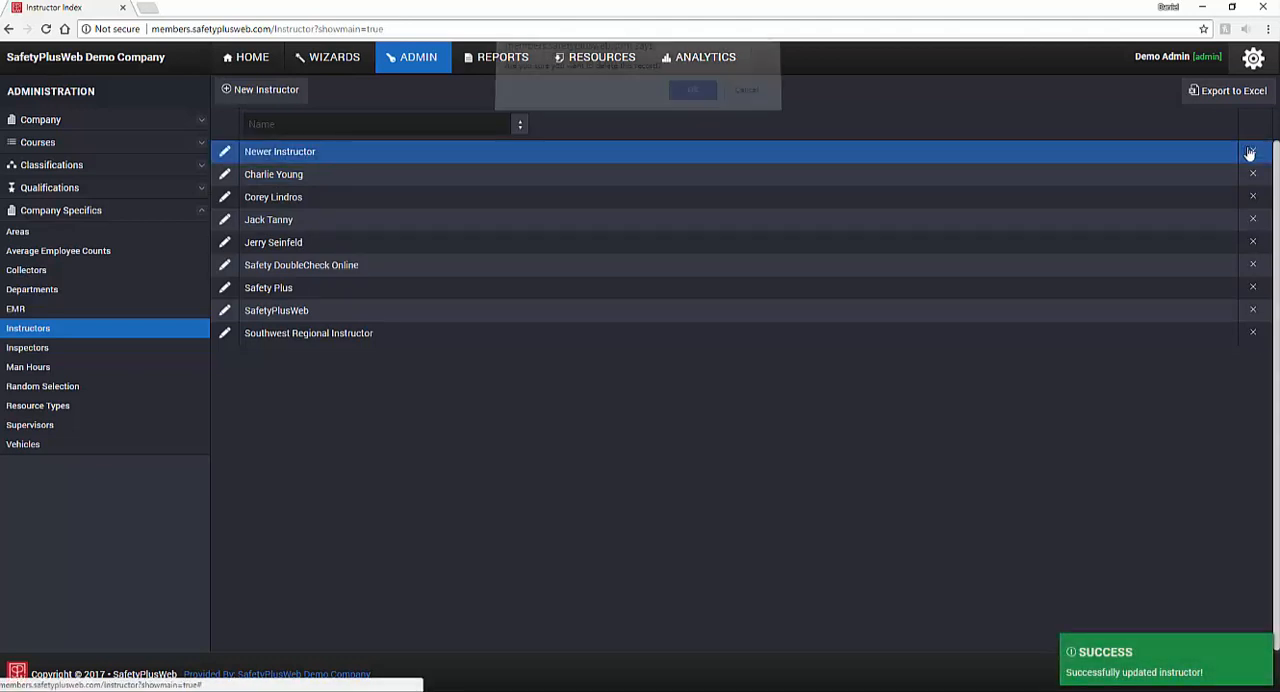
left_click(682, 98)
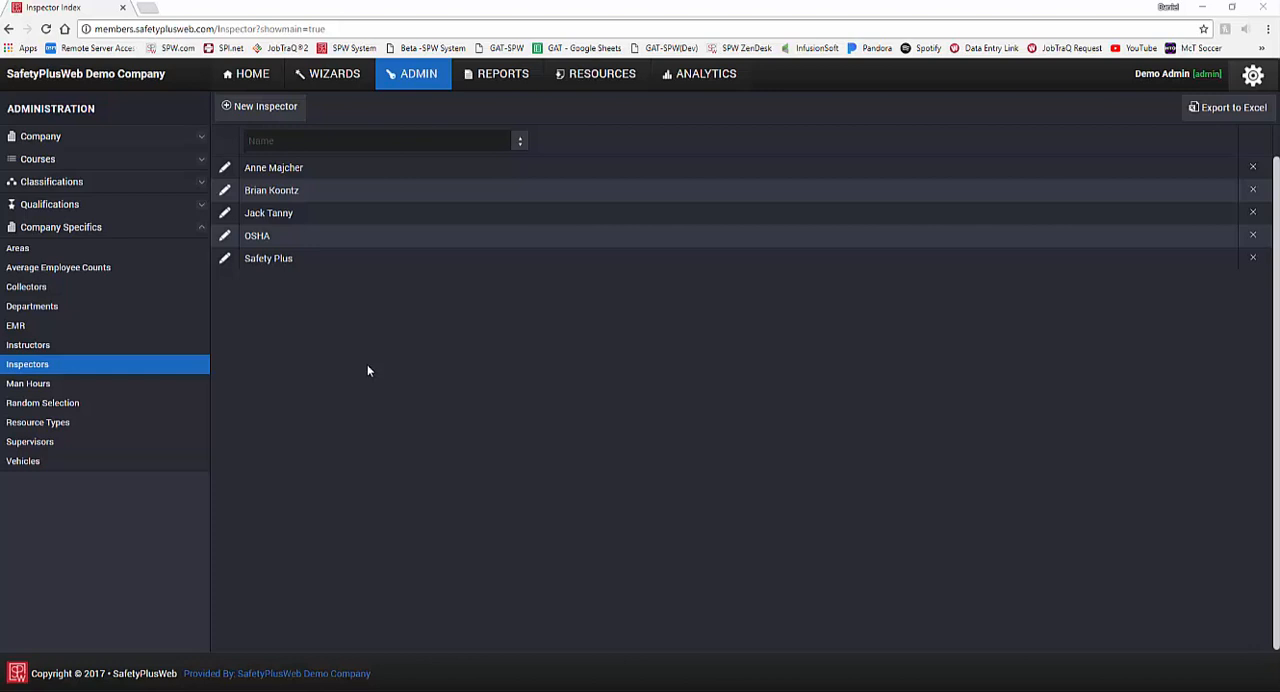
Step: Create an inspector named "New Inspector" and delete that inspector record
left_click(296, 120)
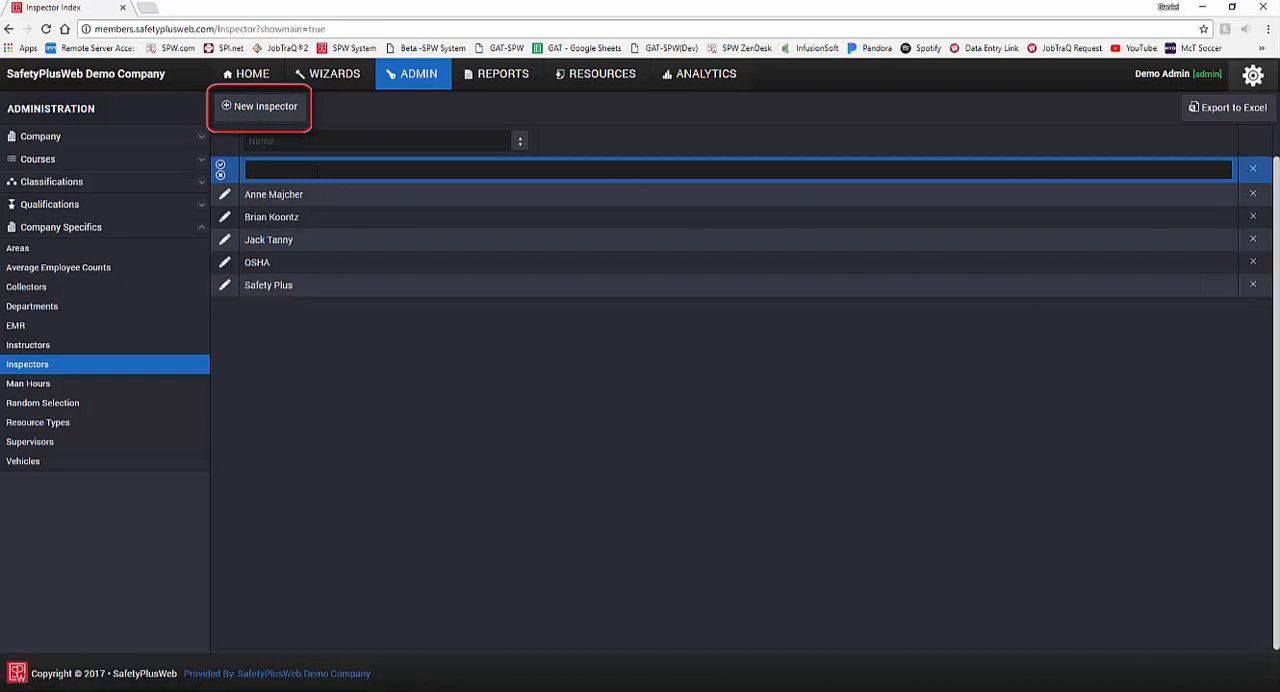
type("New Inspector")
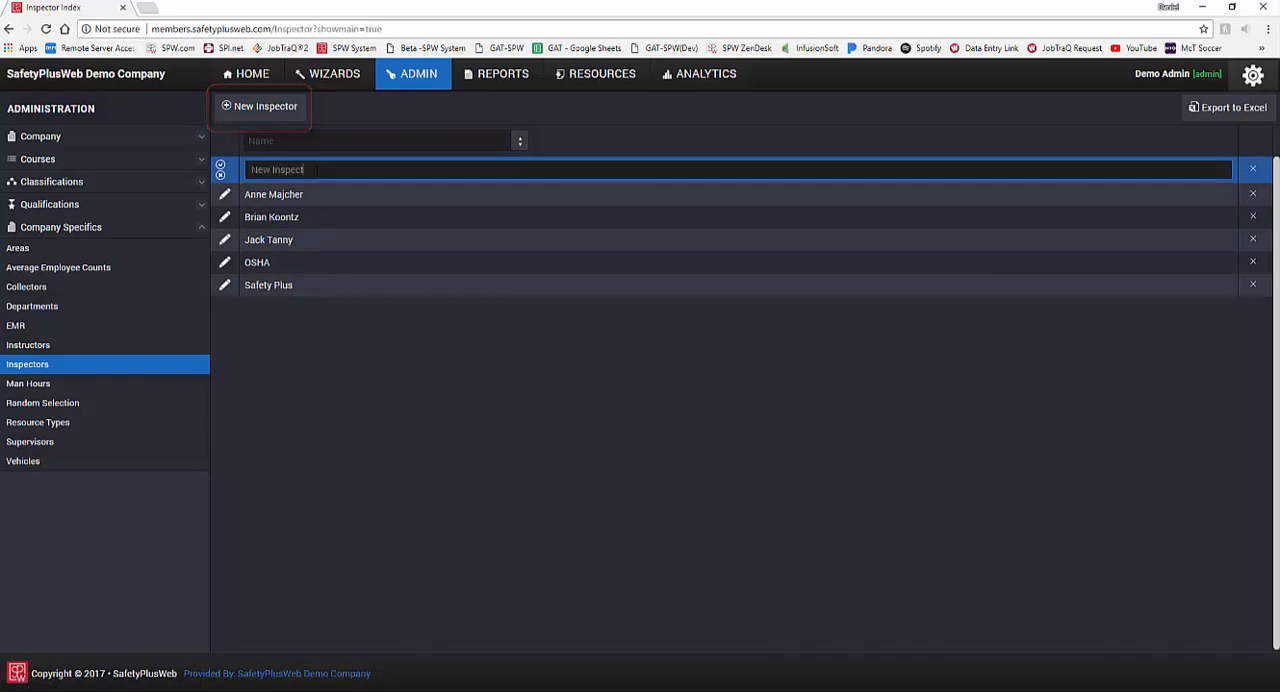
left_click(222, 167)
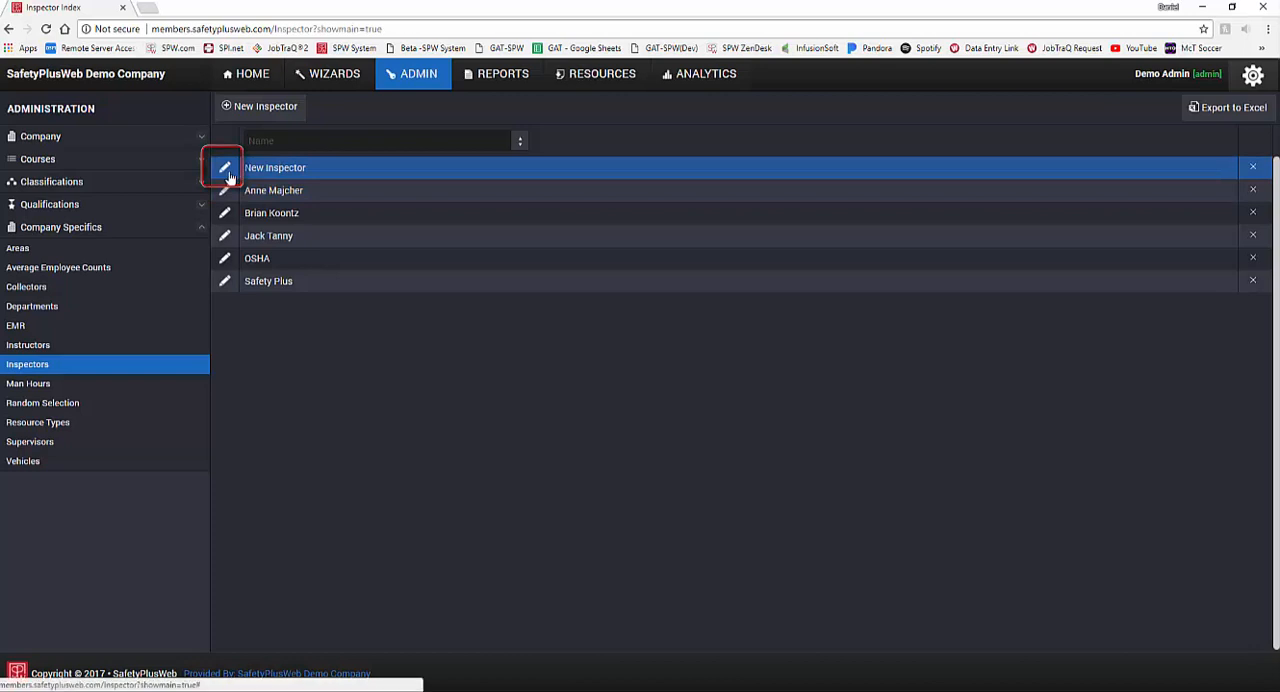
left_click(1253, 169)
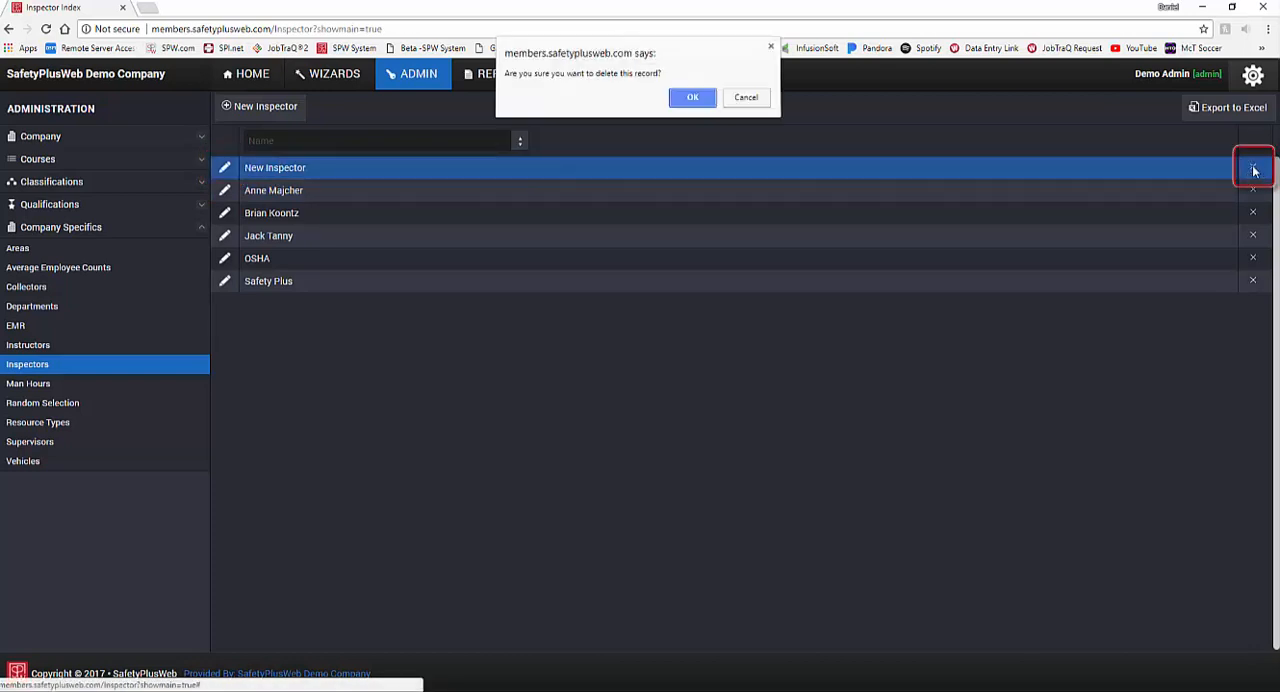
left_click(684, 106)
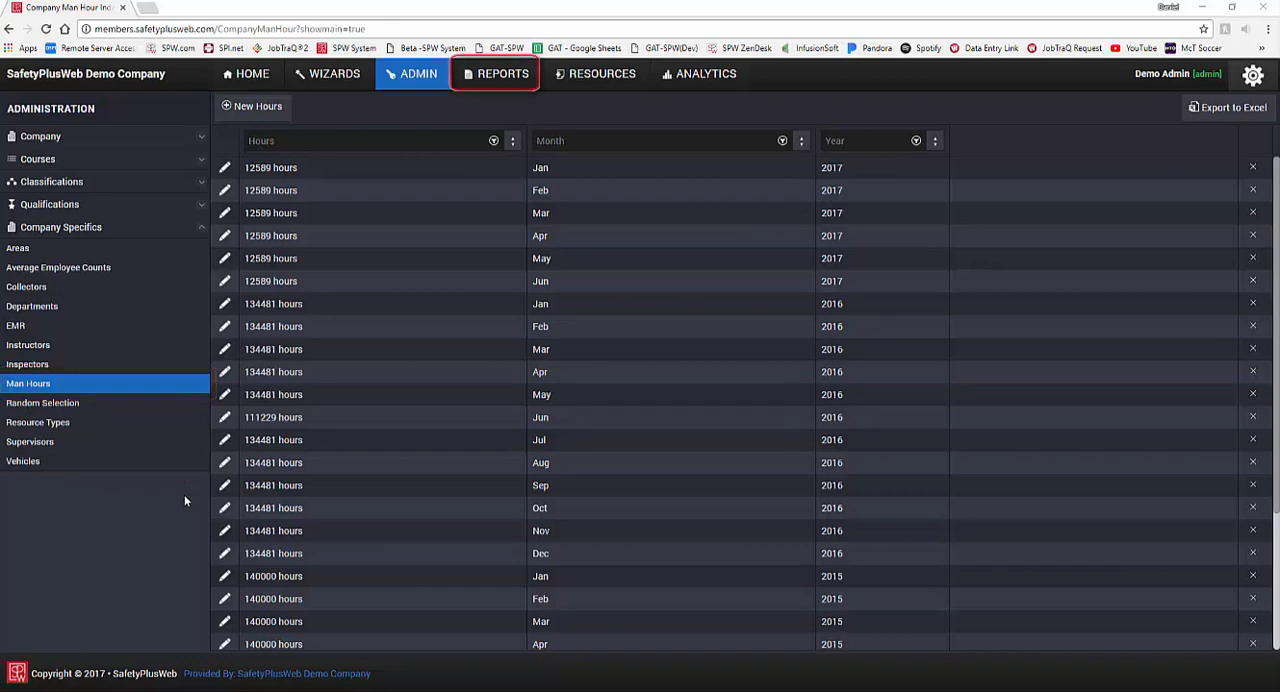
Step: Add a man hours record of 12590 hours for Jul 2017
left_click(289, 118)
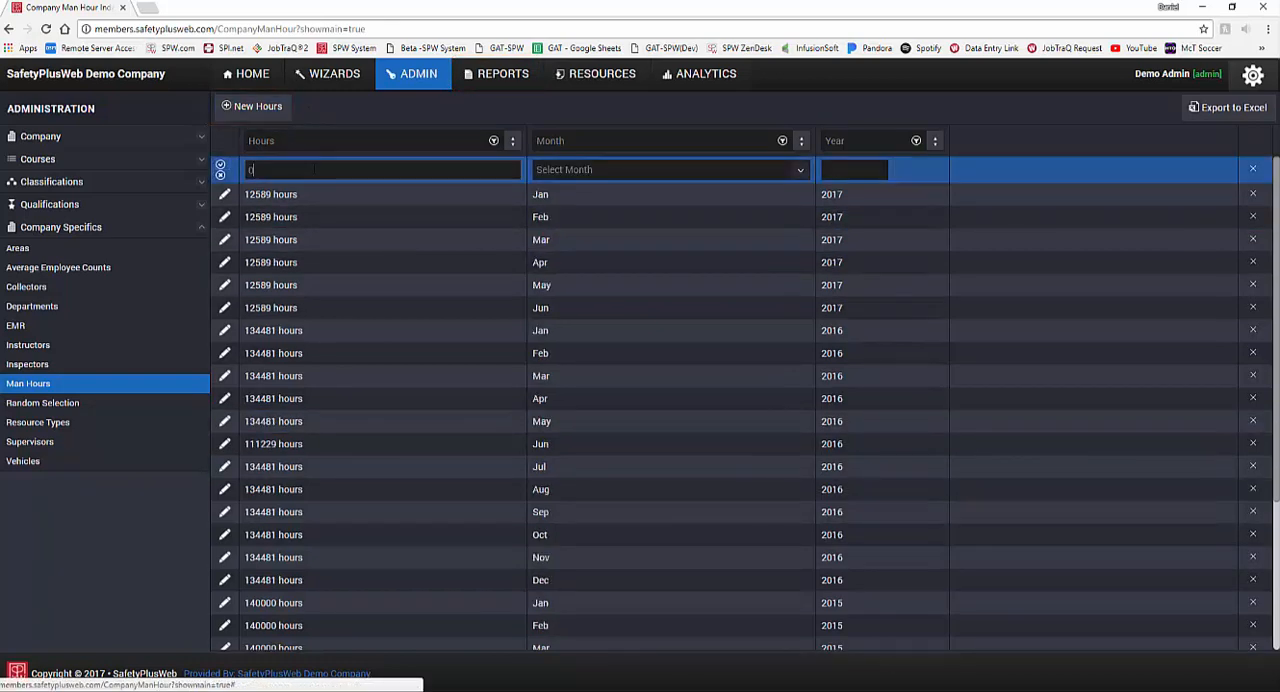
type("12")
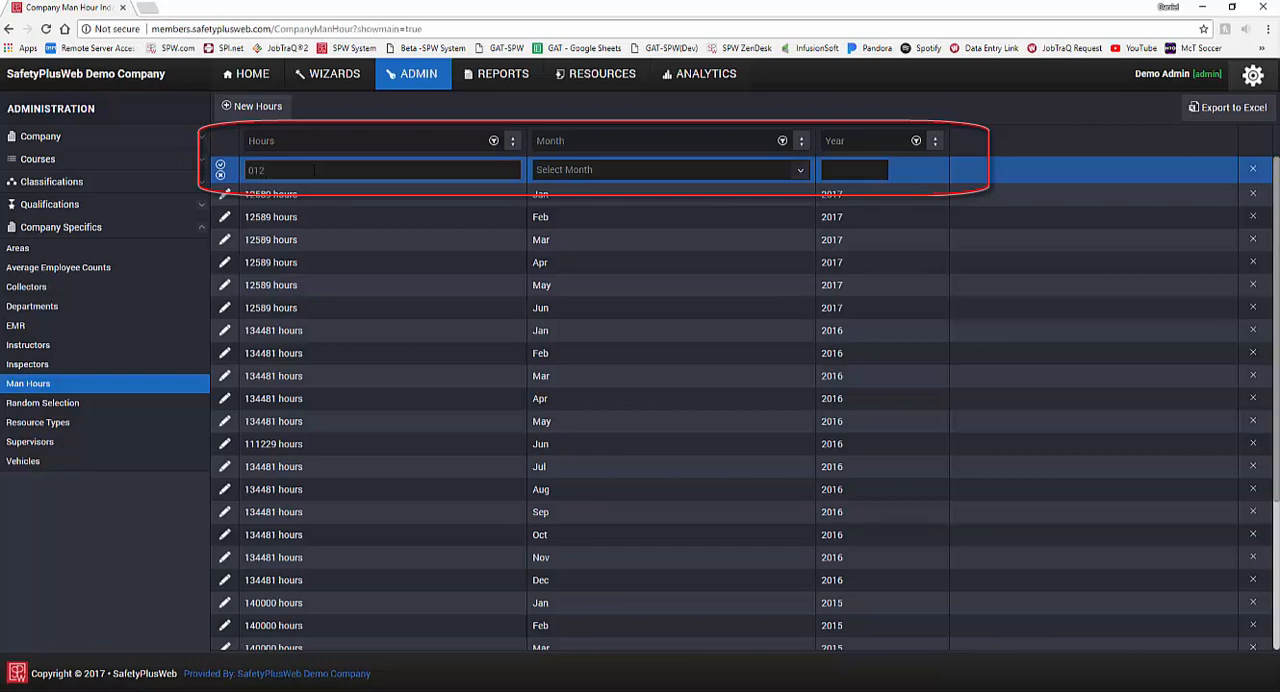
type("590")
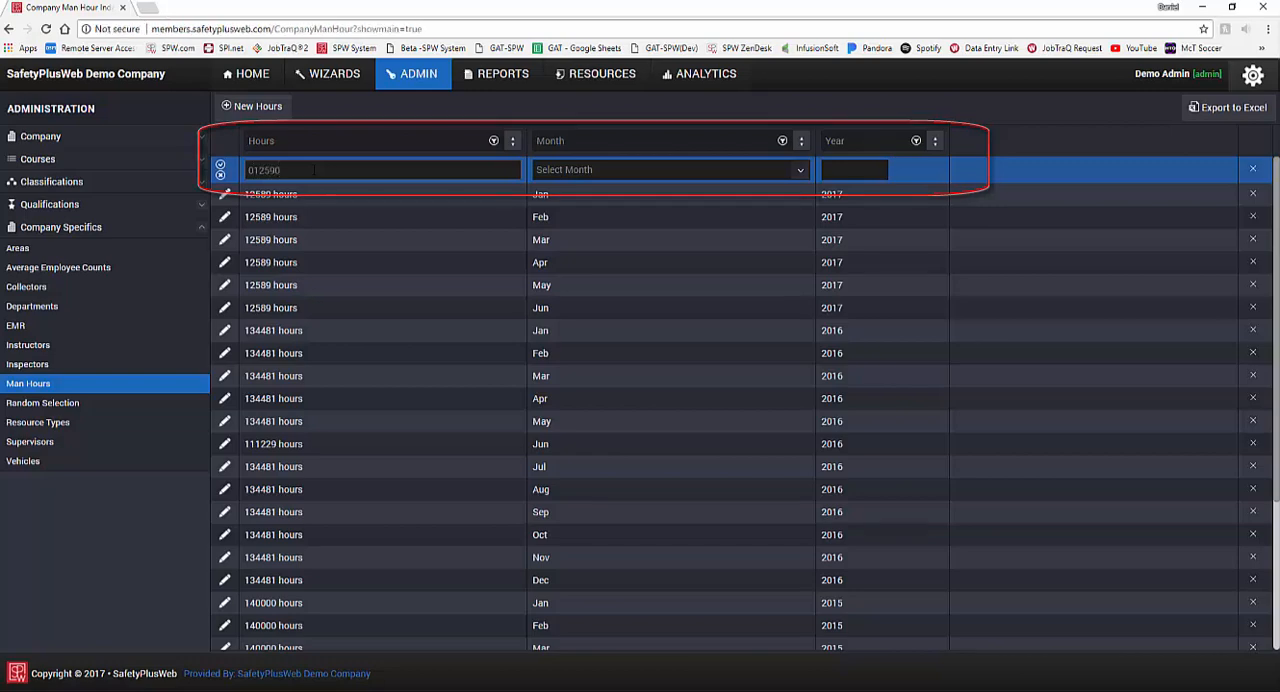
left_click(571, 170)
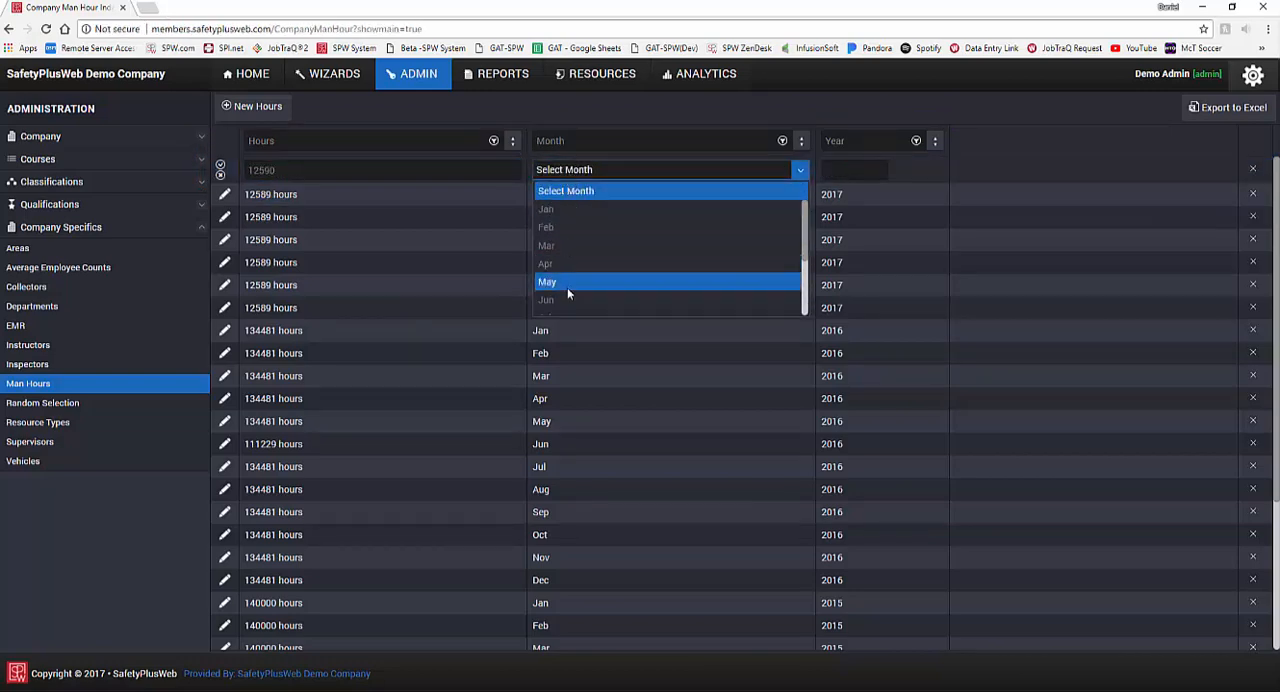
scroll(567, 287, "down", 1)
left_click(568, 251)
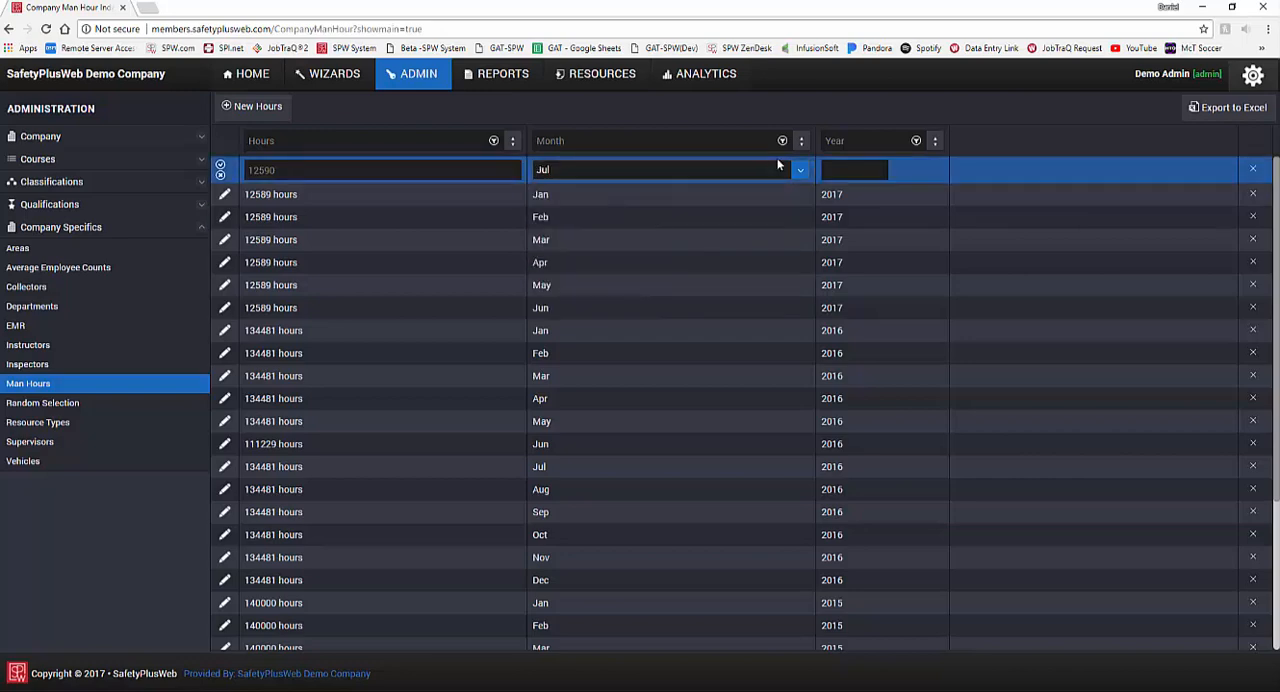
left_click(848, 170)
type("2017")
left_click(220, 170)
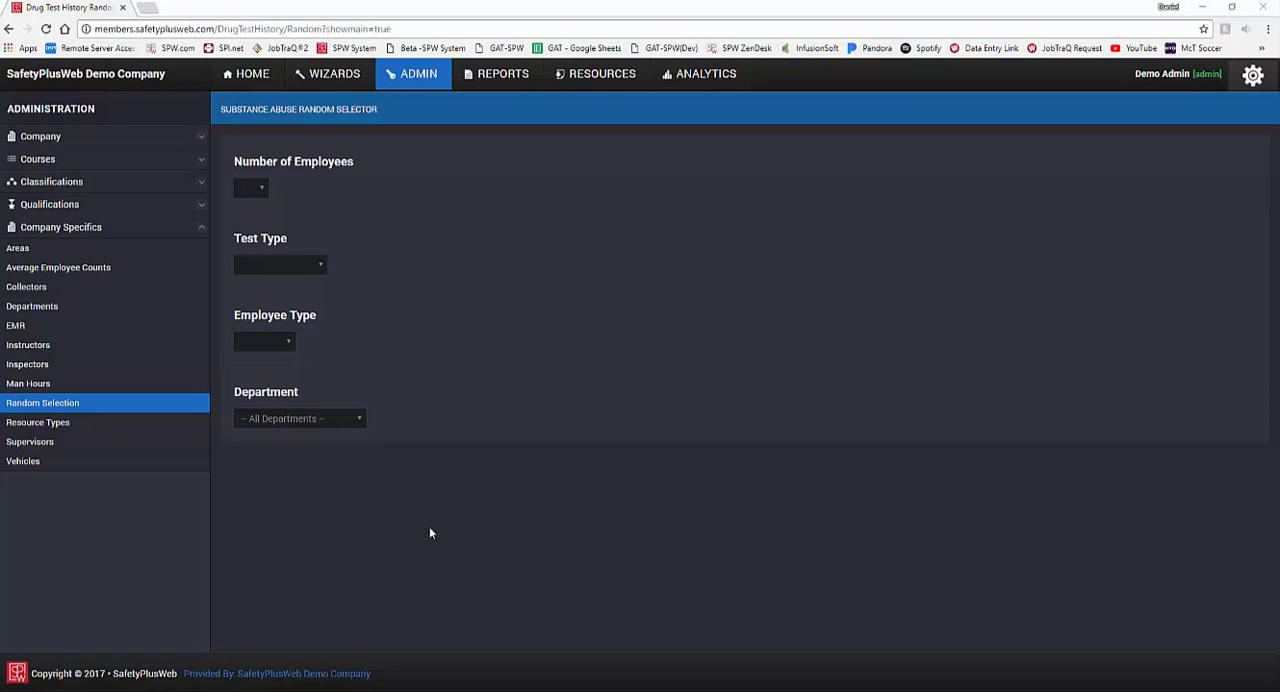
Step: Set up the substance abuse random selection for 5 employees with test type Quick Screen and employee type Both
left_click(261, 191)
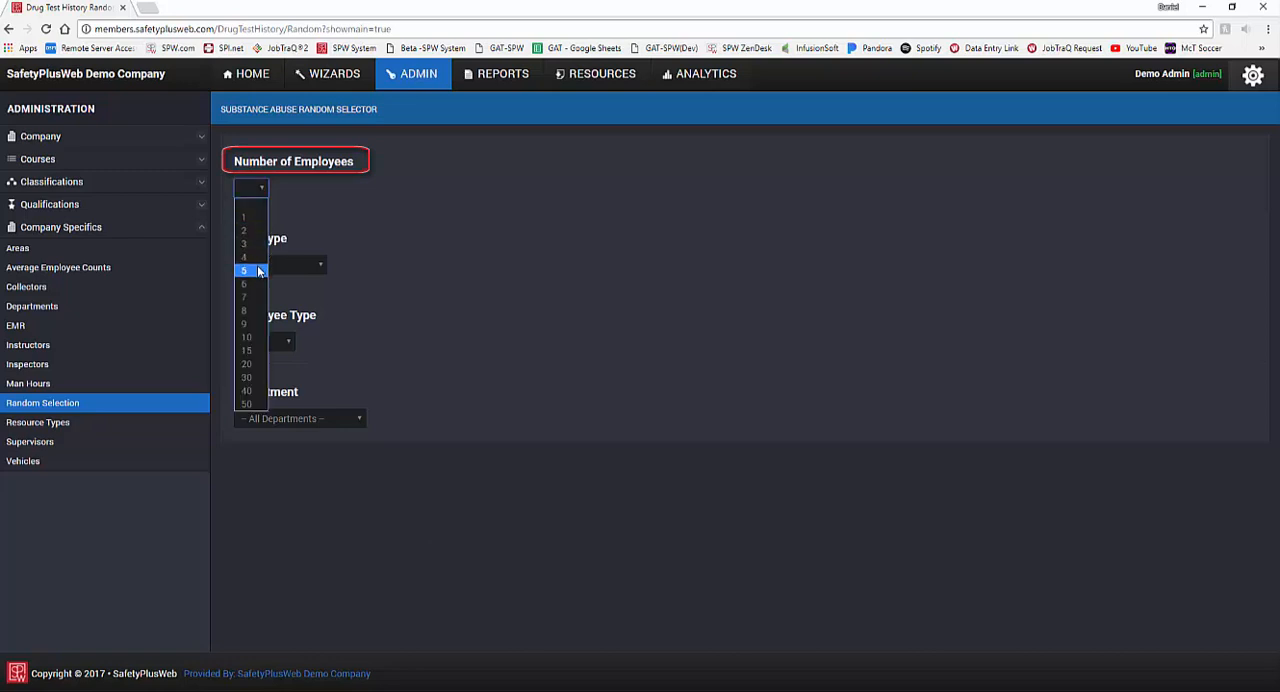
left_click(257, 269)
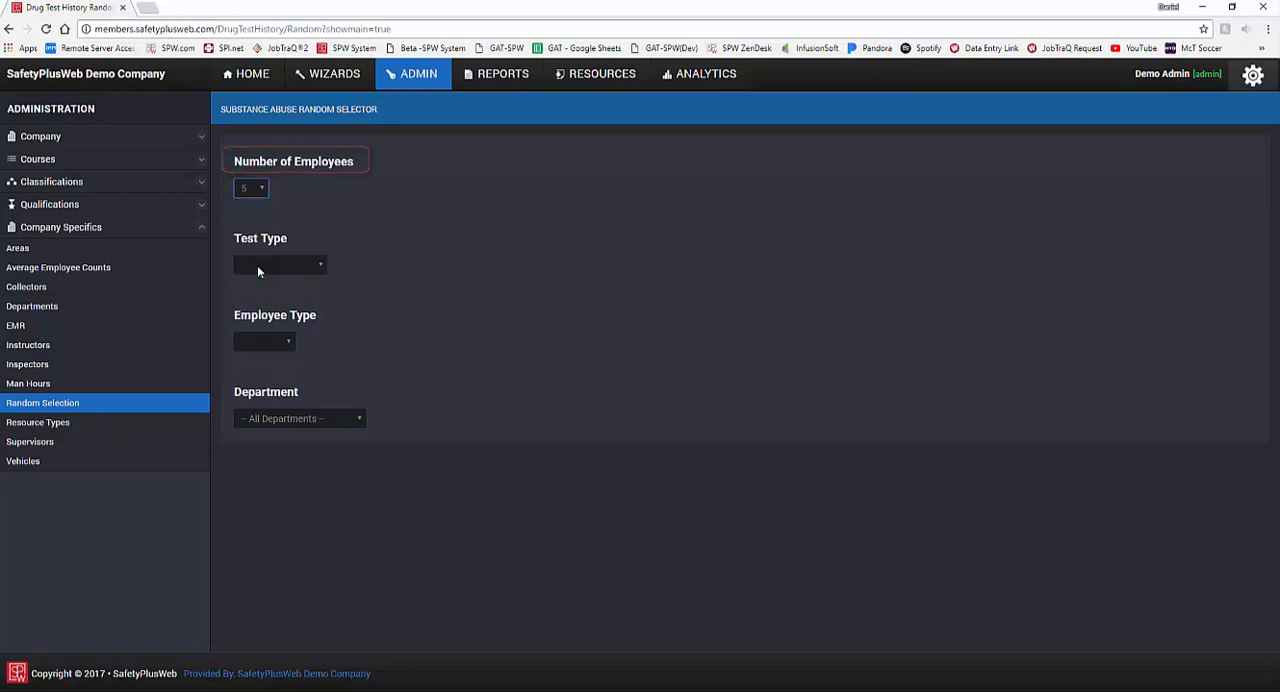
left_click(319, 269)
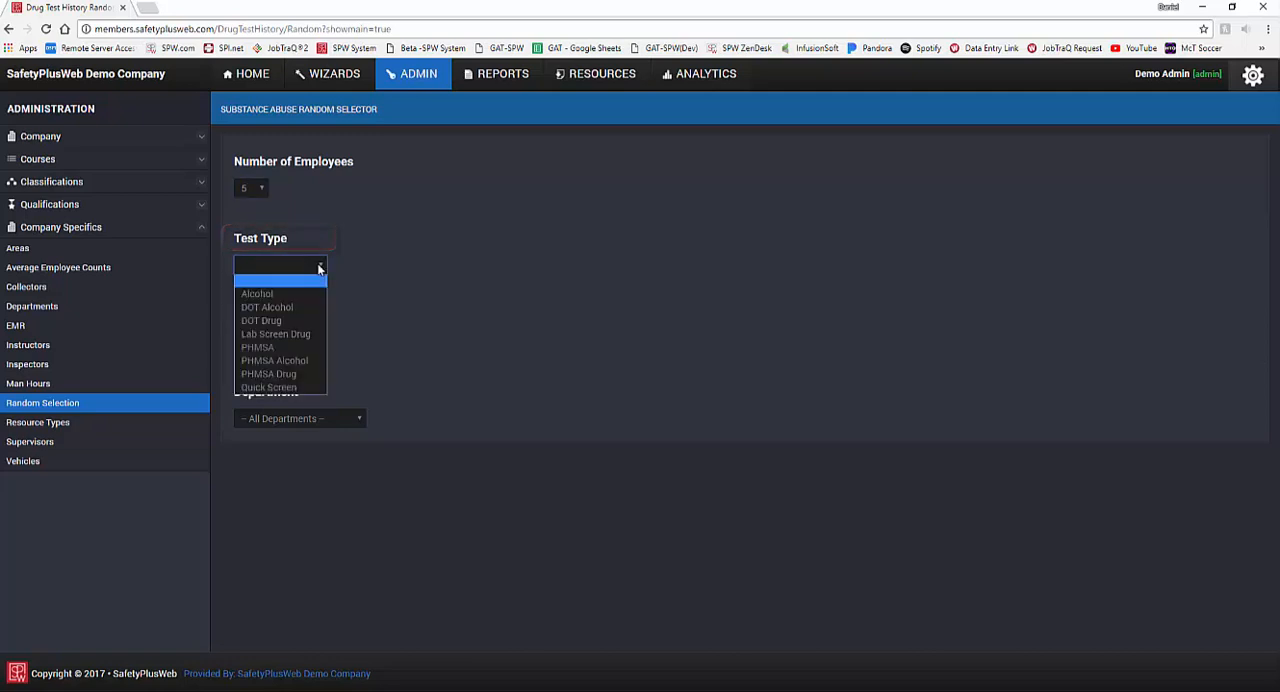
left_click(298, 392)
left_click(288, 344)
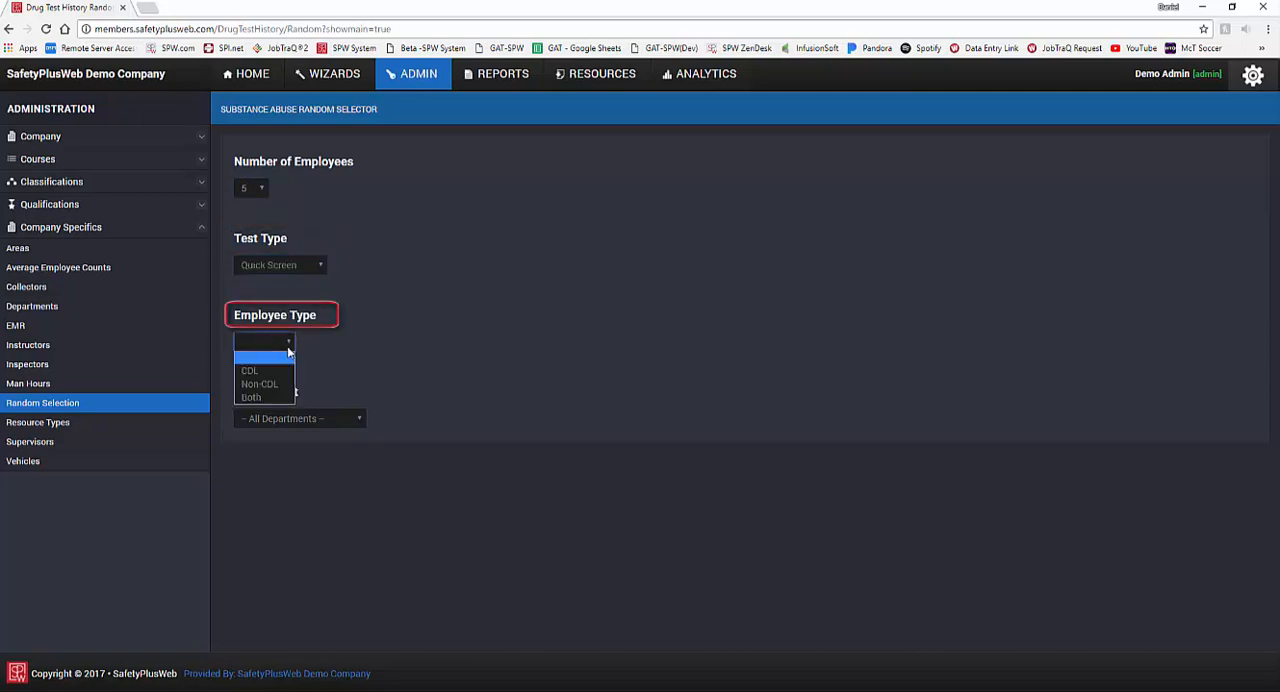
left_click(278, 399)
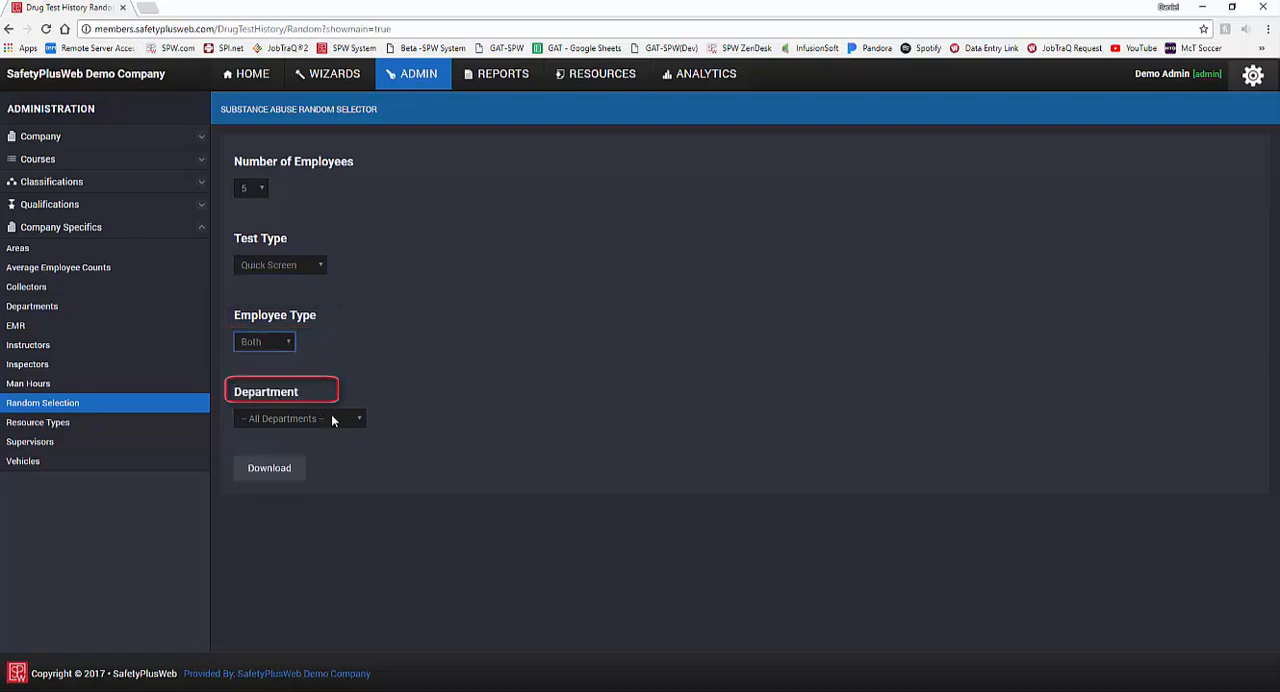
Step: Keep the selection on all departments, then download the random drug test report and open the PDF
left_click(332, 419)
left_click(313, 446)
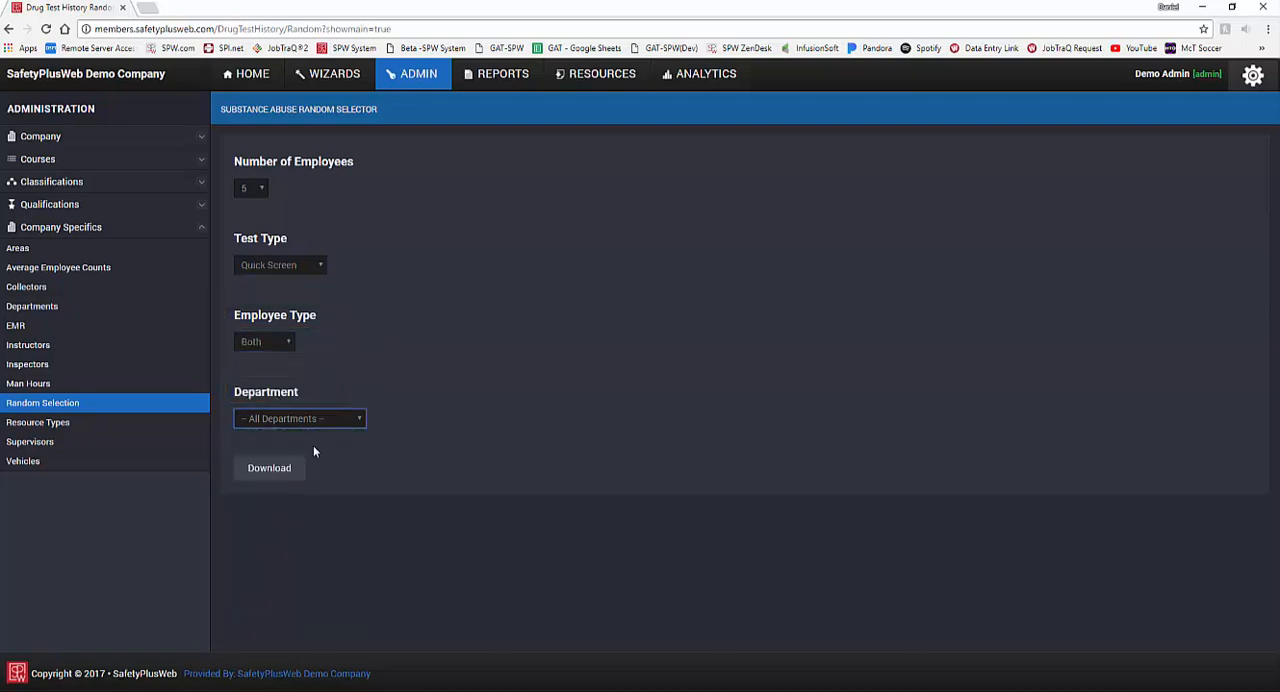
left_click(298, 476)
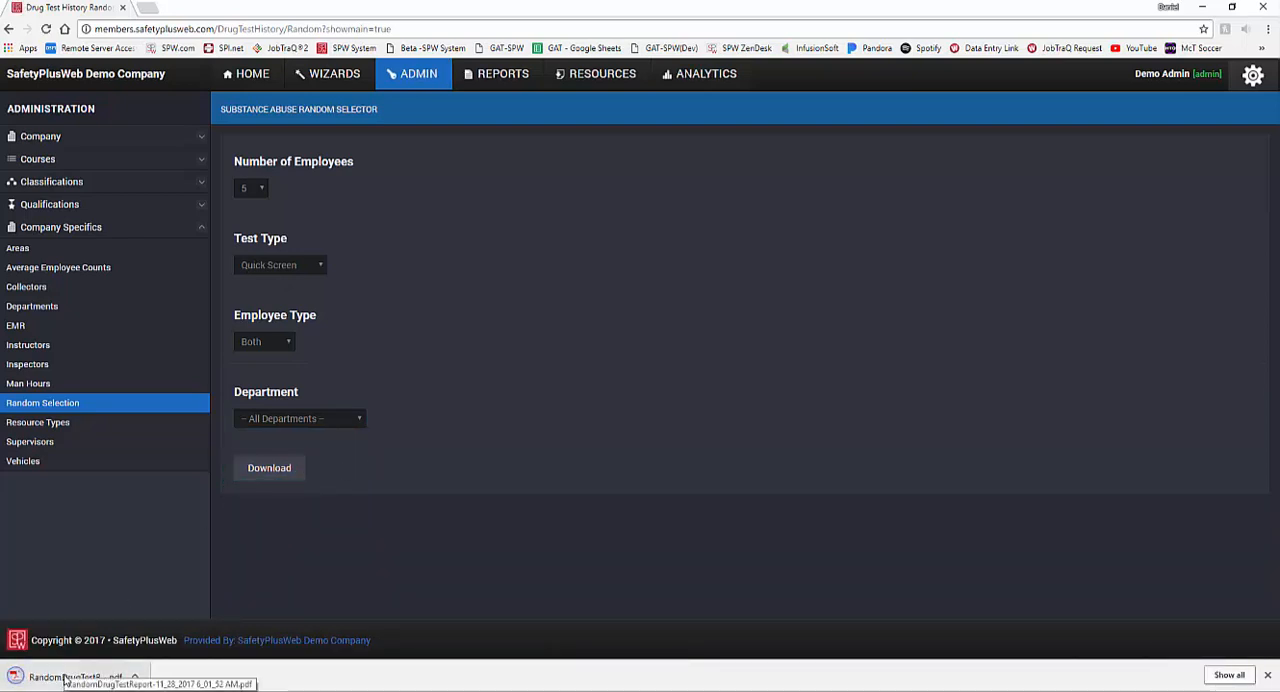
left_click(66, 678)
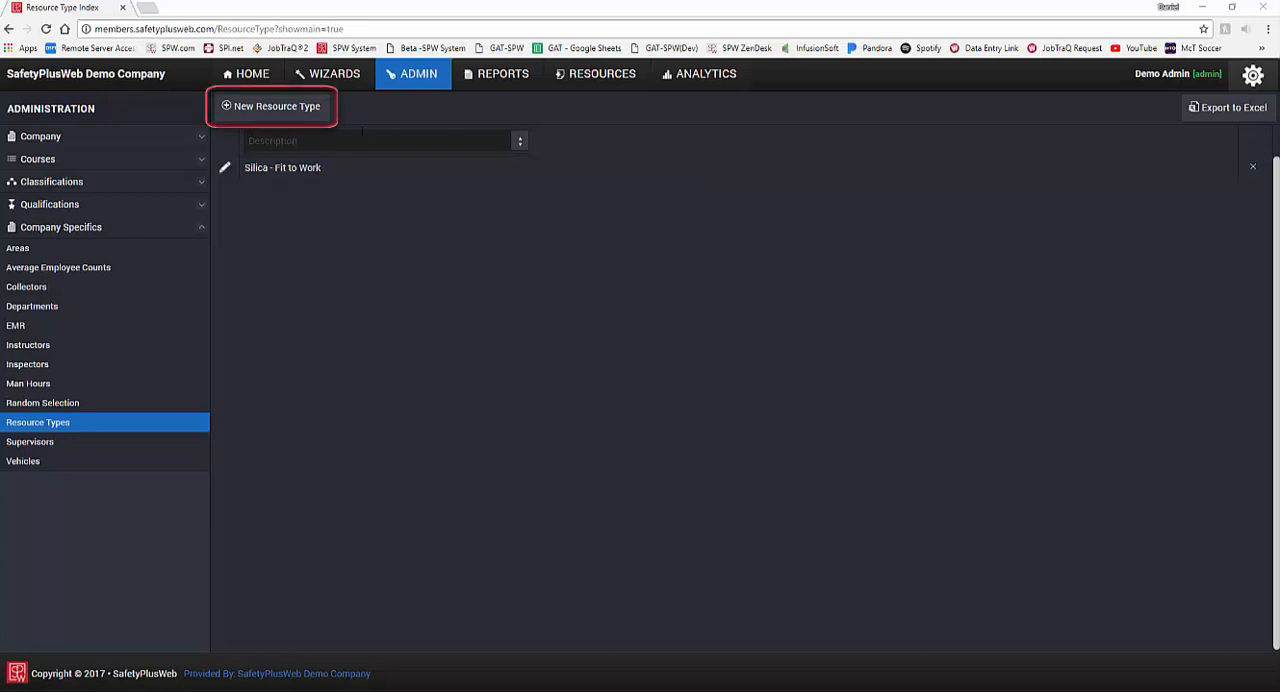
Step: Create a resource type named "New Resource Folder" and view it in the Resource Chooser
left_click(322, 118)
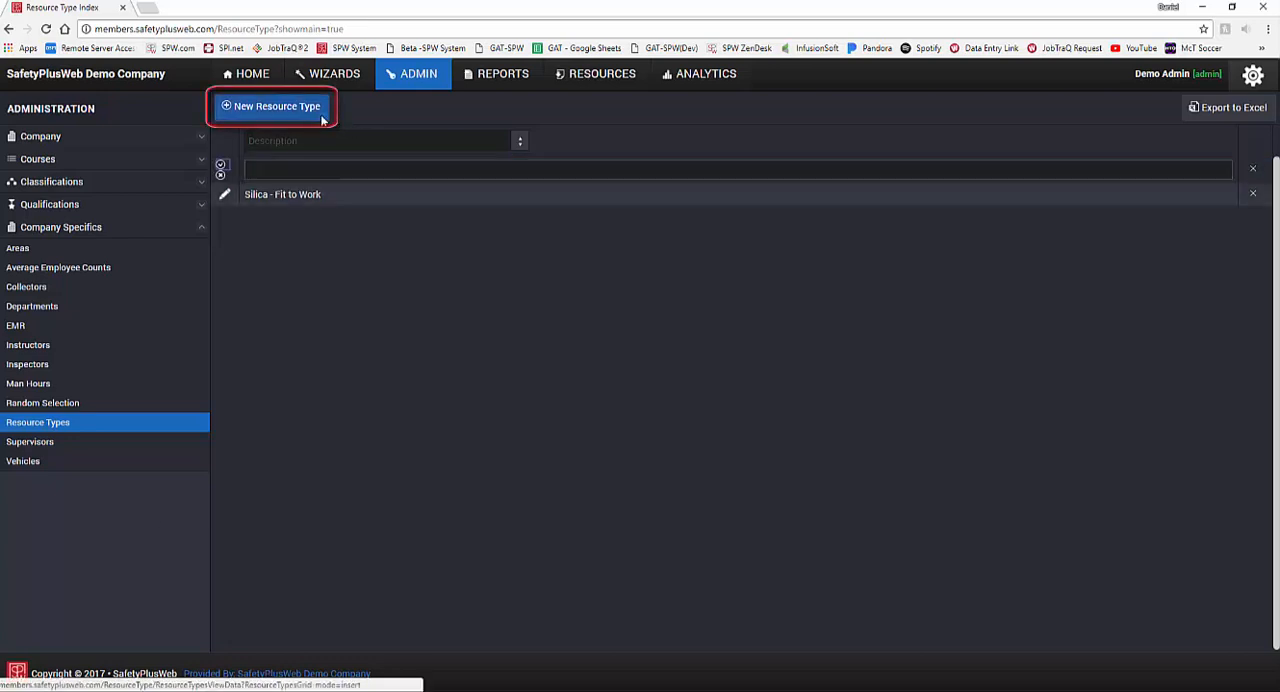
left_click(320, 170)
type("New Resource")
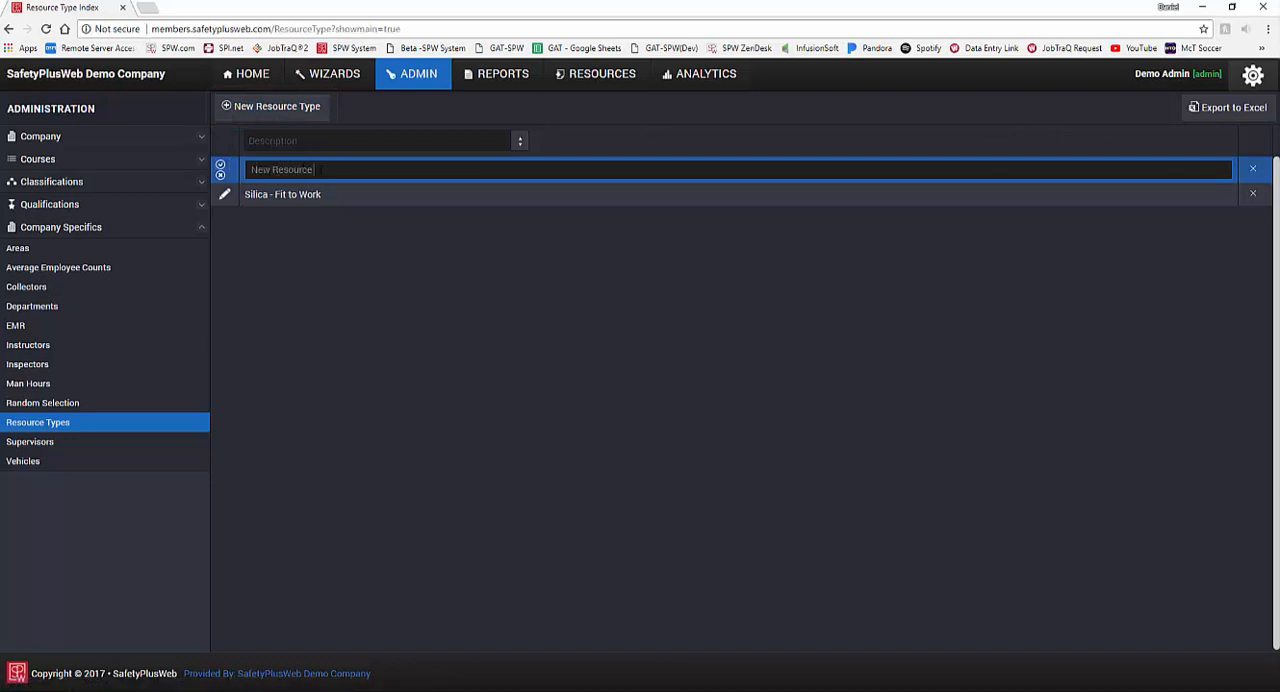
type(" Folder")
left_click(222, 172)
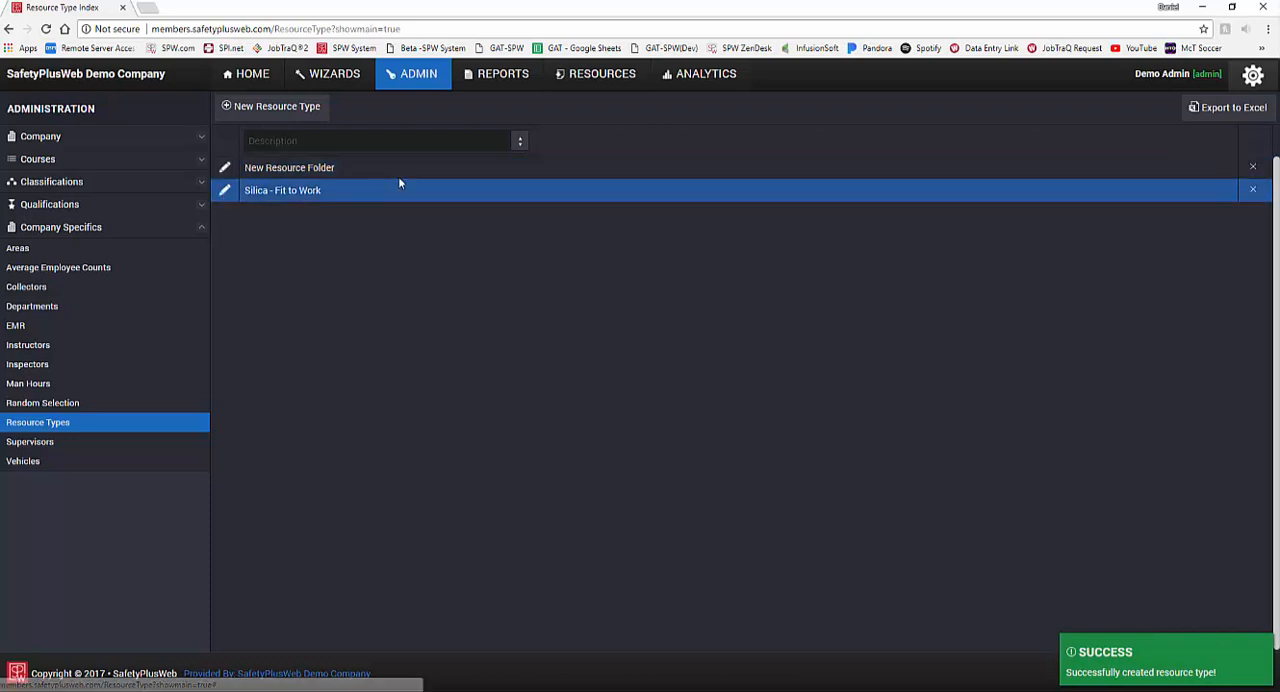
left_click(560, 83)
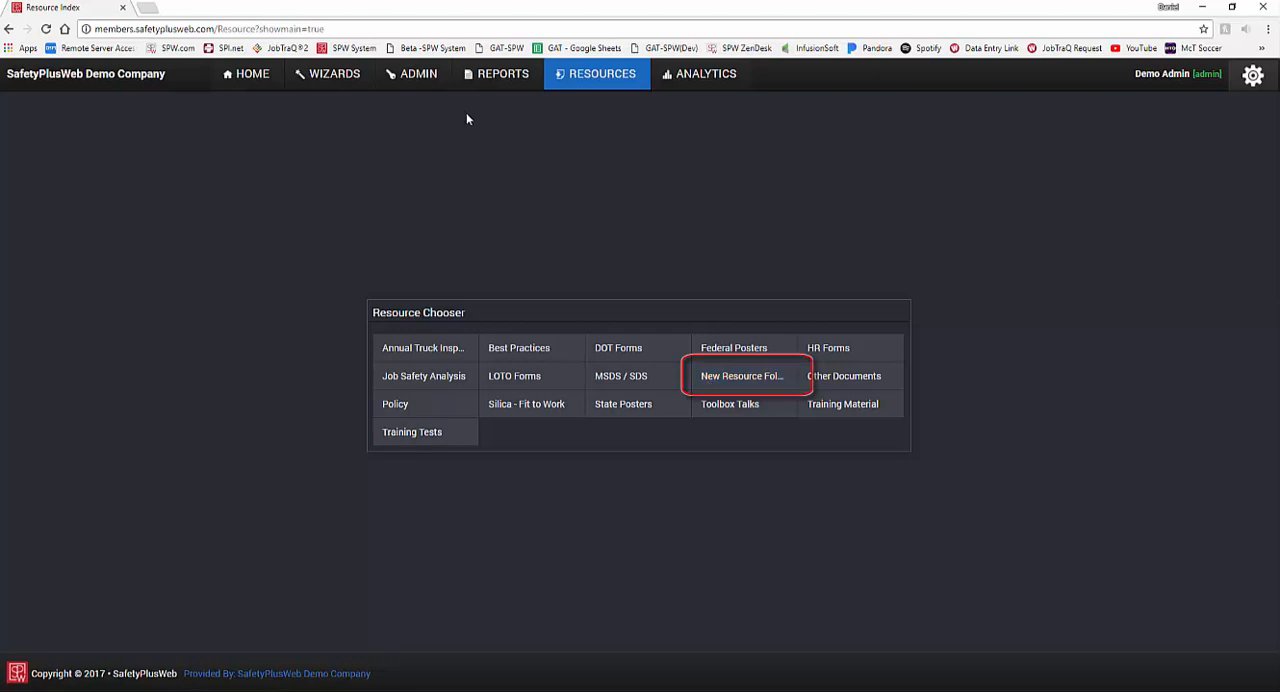
Step: Return to the company's resource types and delete "New Resource Folder", confirming the deletion
left_click(427, 86)
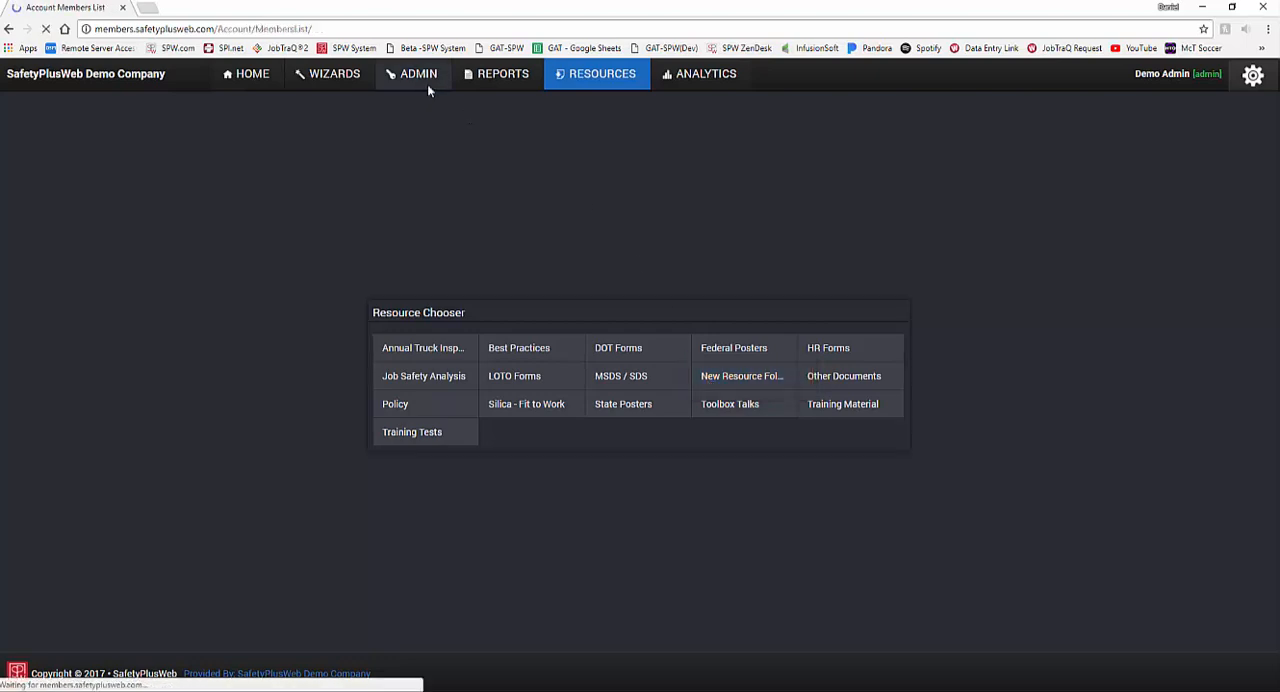
left_click(108, 226)
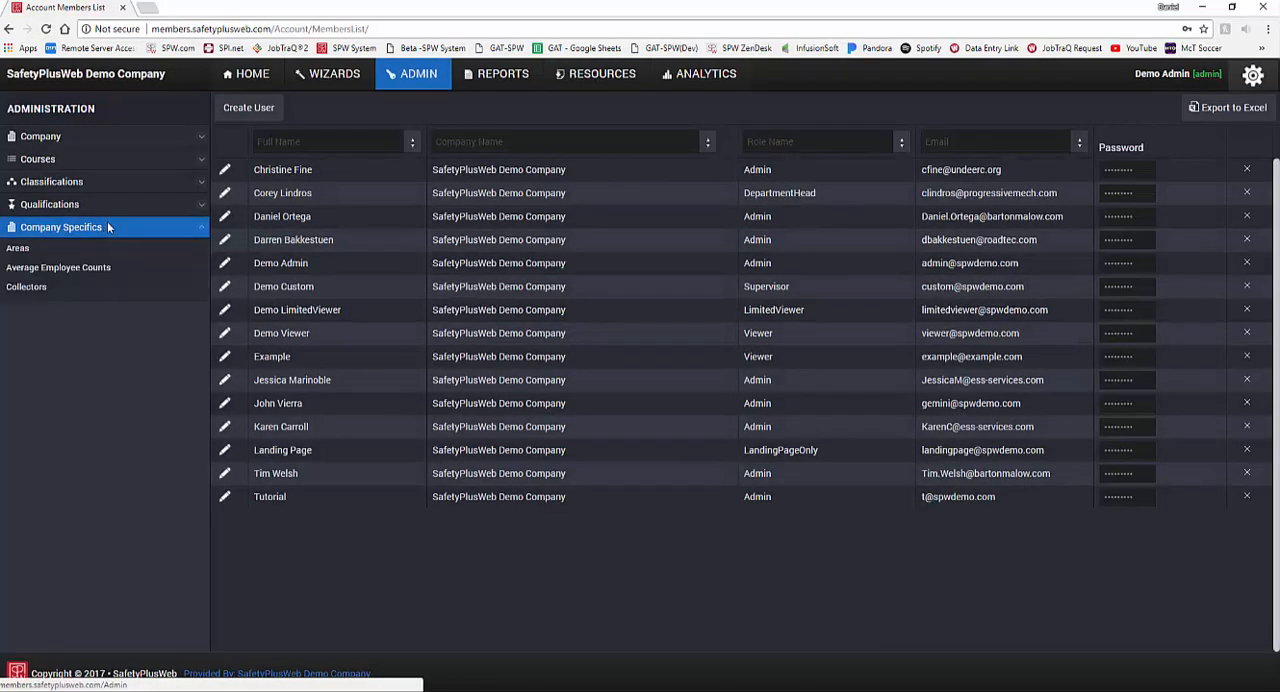
left_click(112, 424)
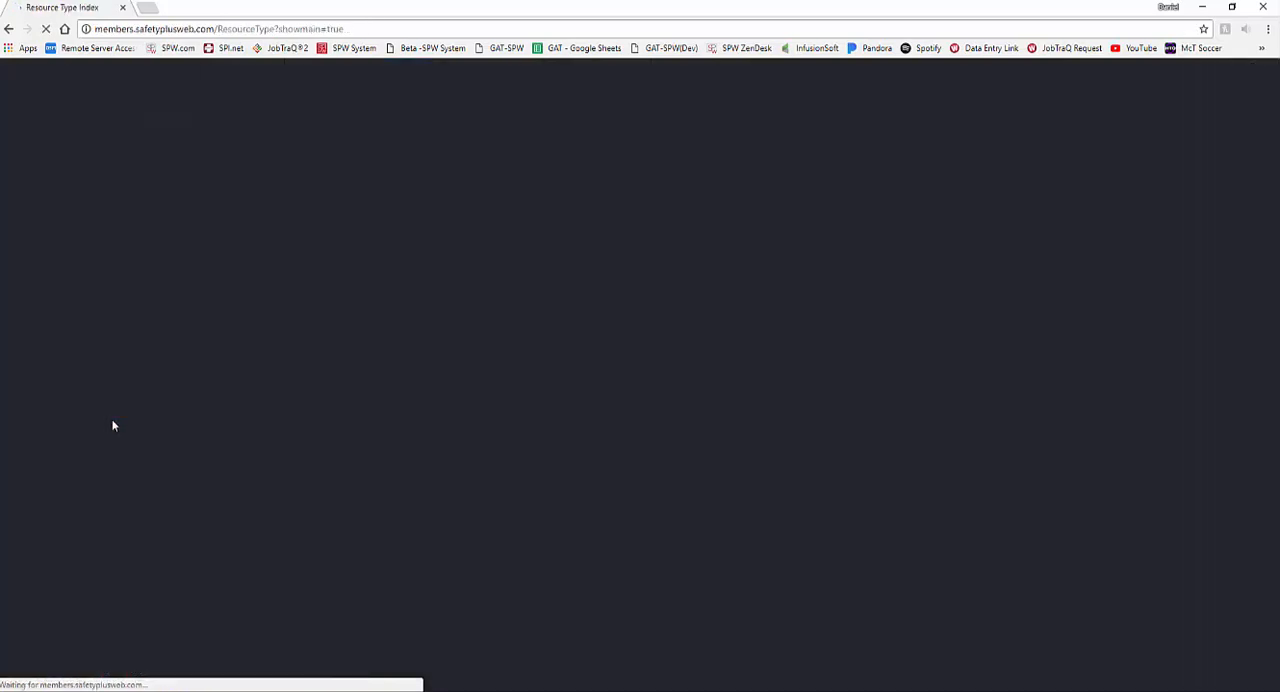
left_click(223, 172)
left_click(1252, 166)
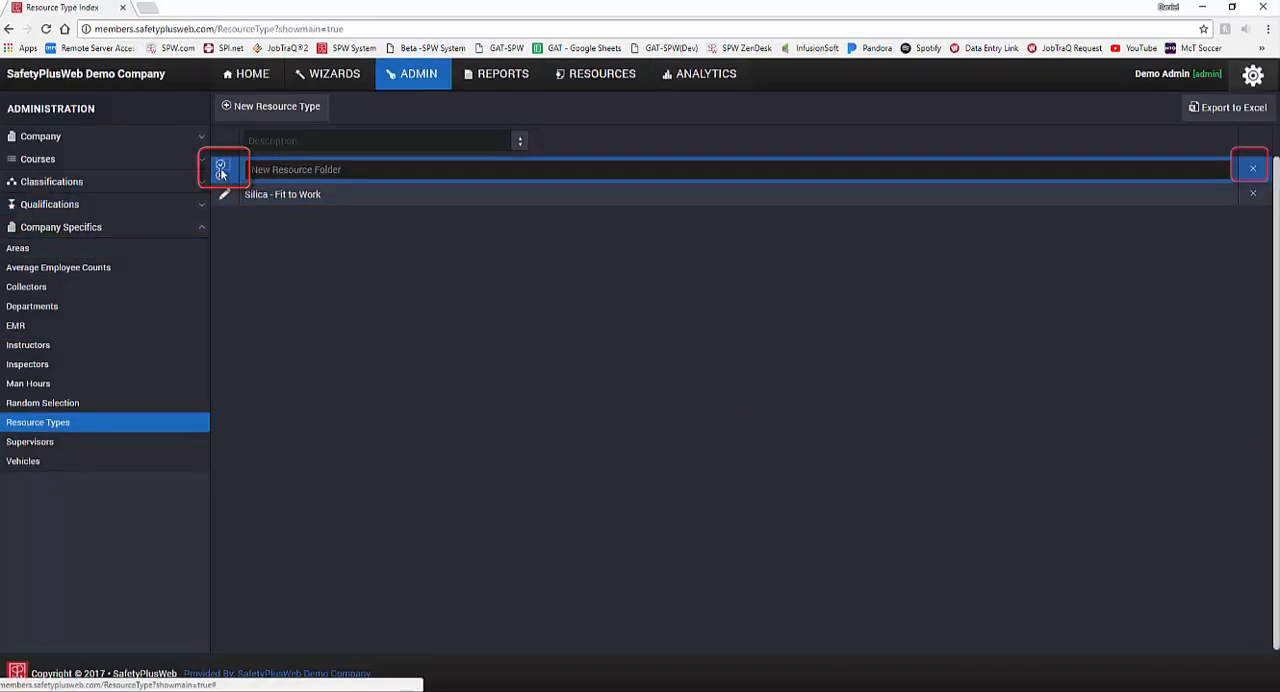
left_click(1252, 166)
left_click(693, 100)
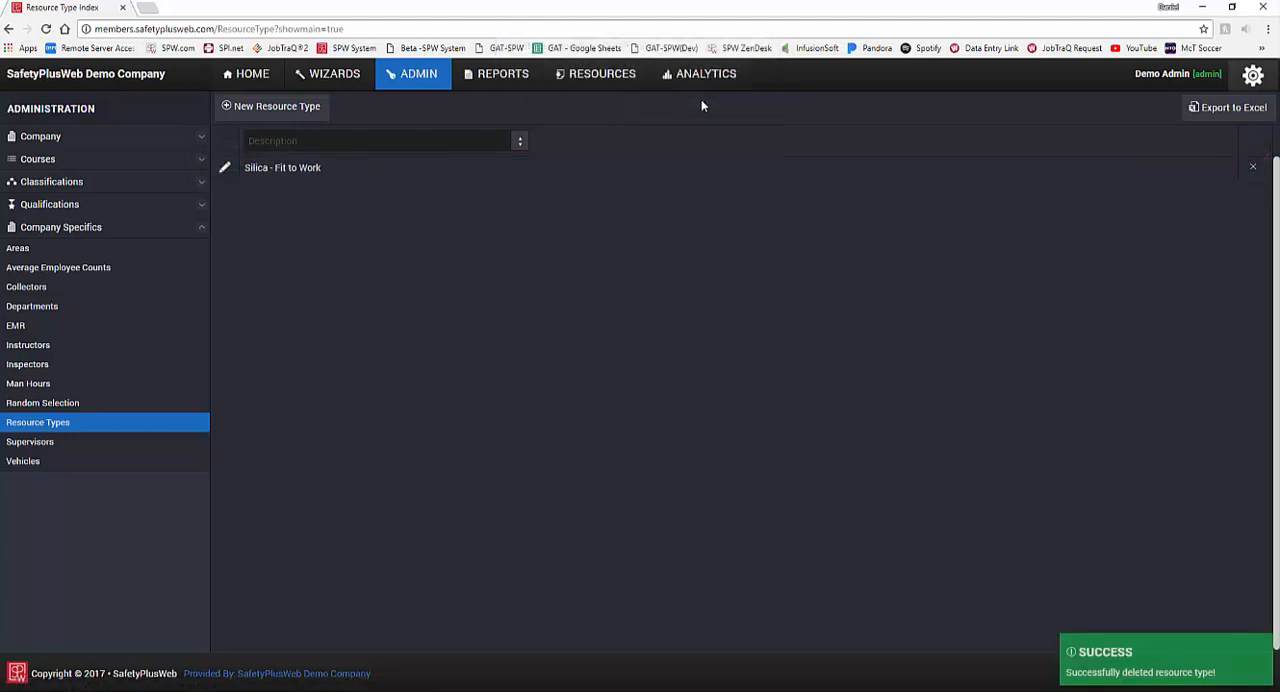
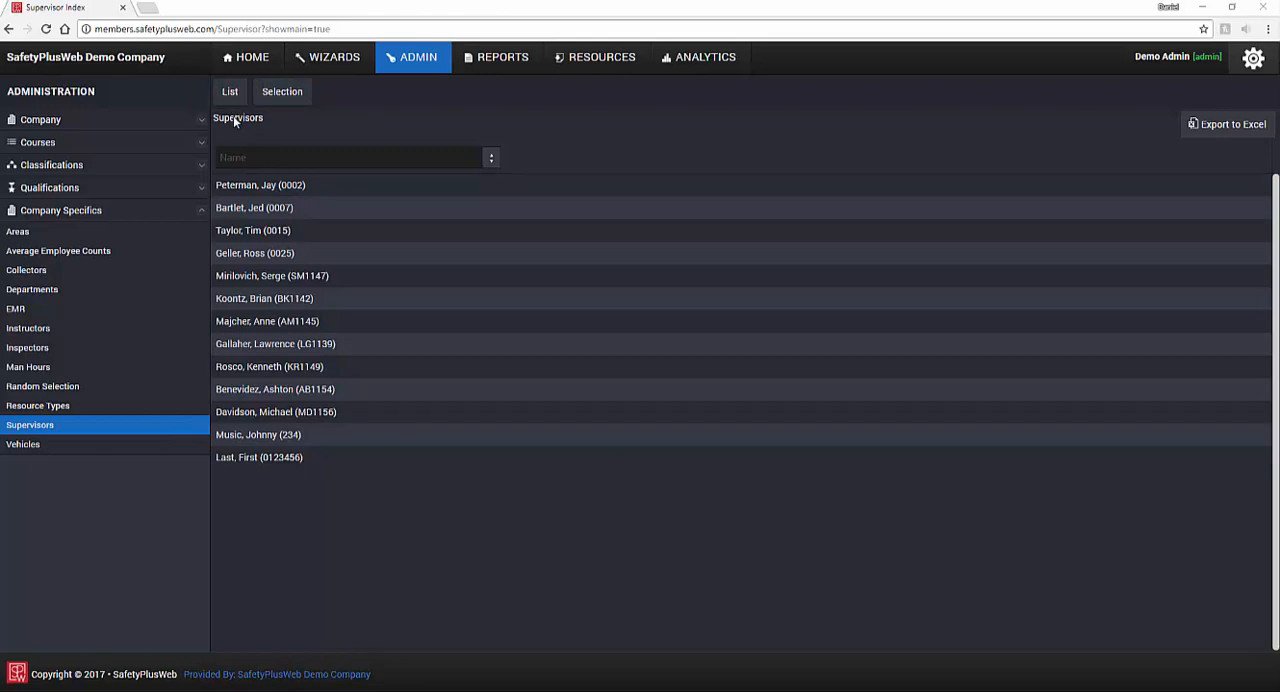
Step: In the supervisors' employee selection, choose the last listed supervisor and select the first two employees from the list's second column for adding
left_click(203, 120)
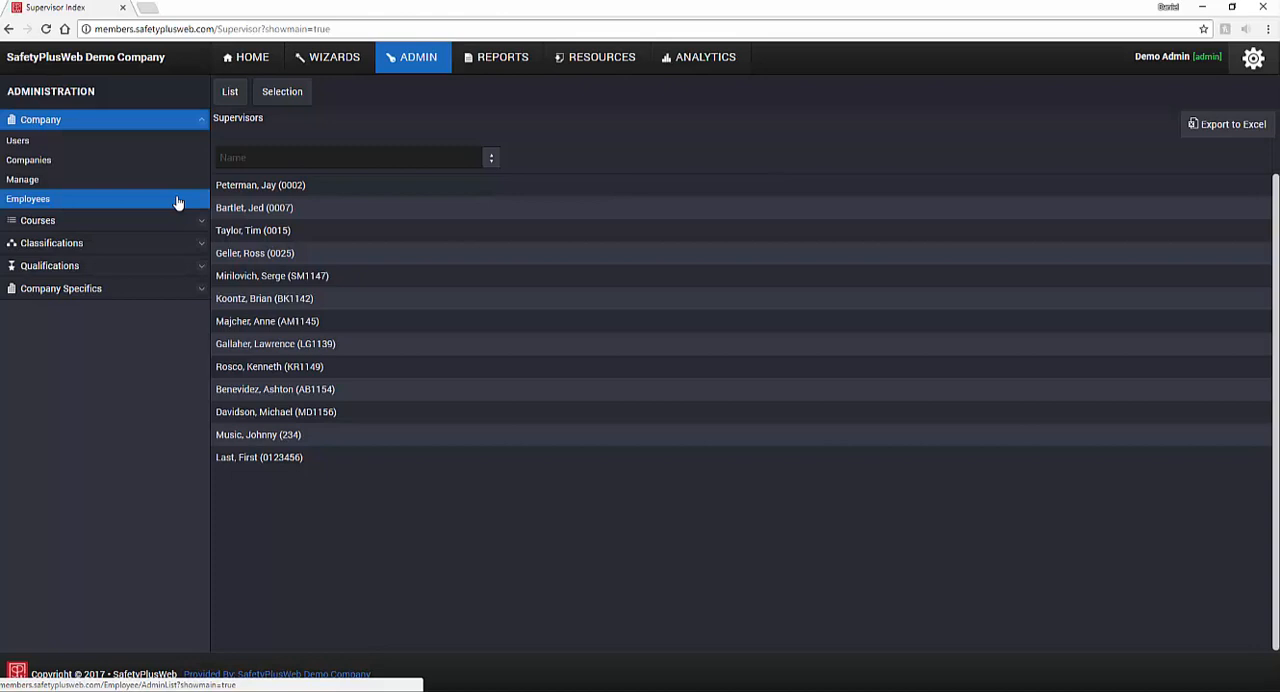
left_click(290, 106)
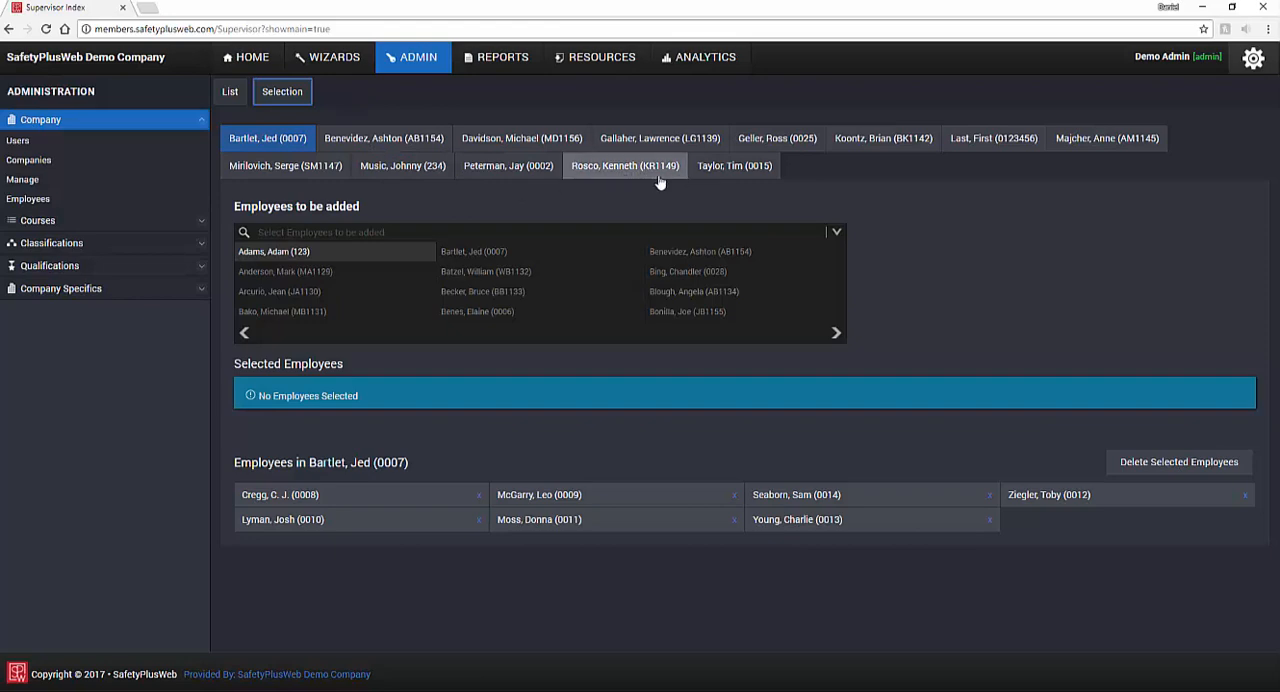
left_click(694, 176)
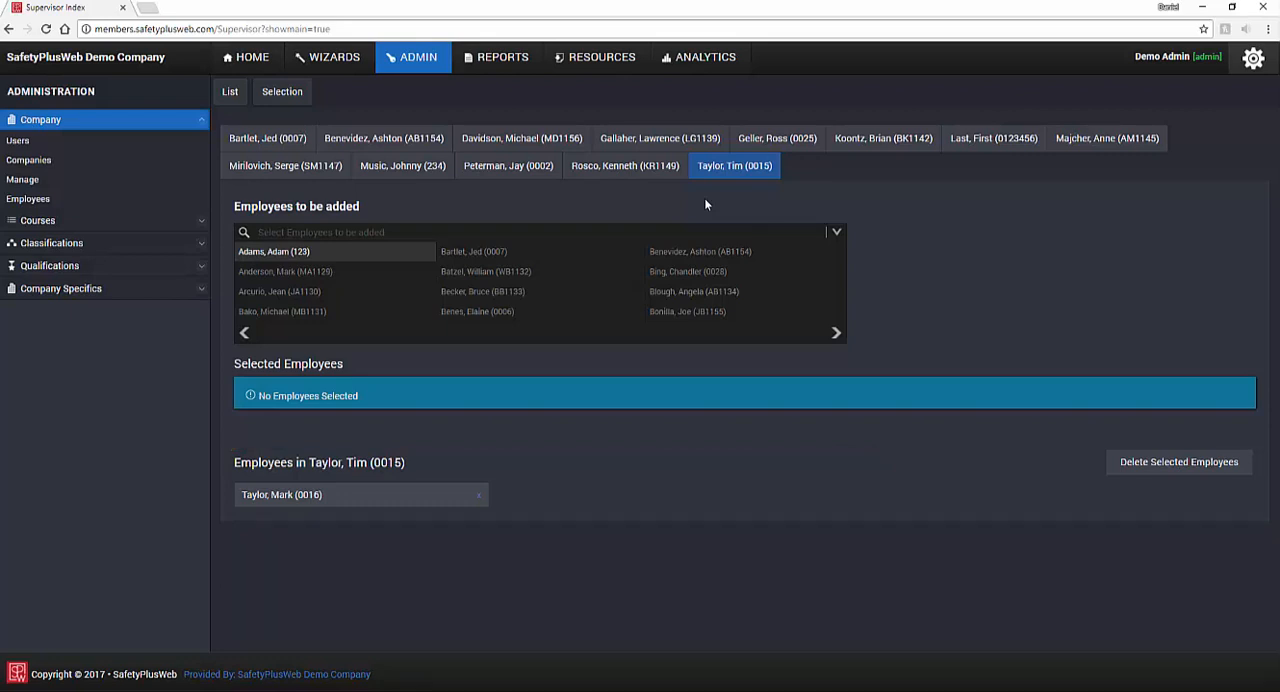
left_click(520, 256)
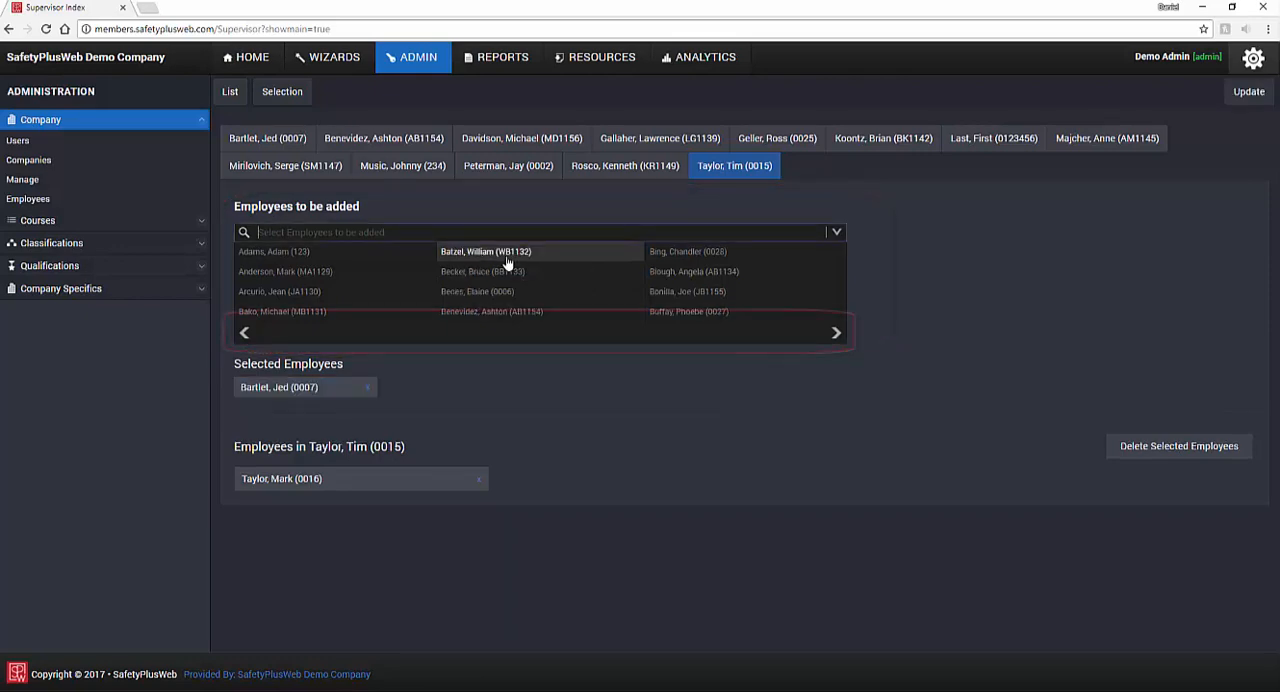
left_click(515, 254)
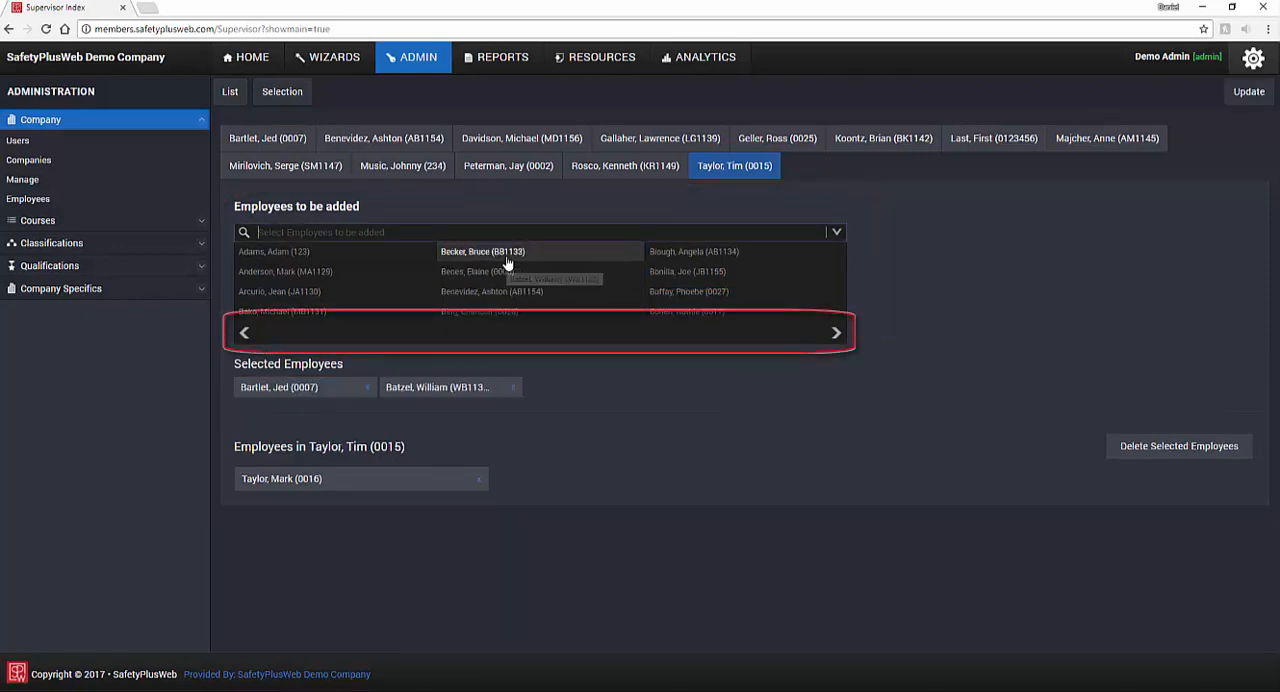
Step: Find a third employee by employee number, add them to the selected employees, clear the search and update the supervisor's assignments
left_click(835, 333)
left_click(457, 231)
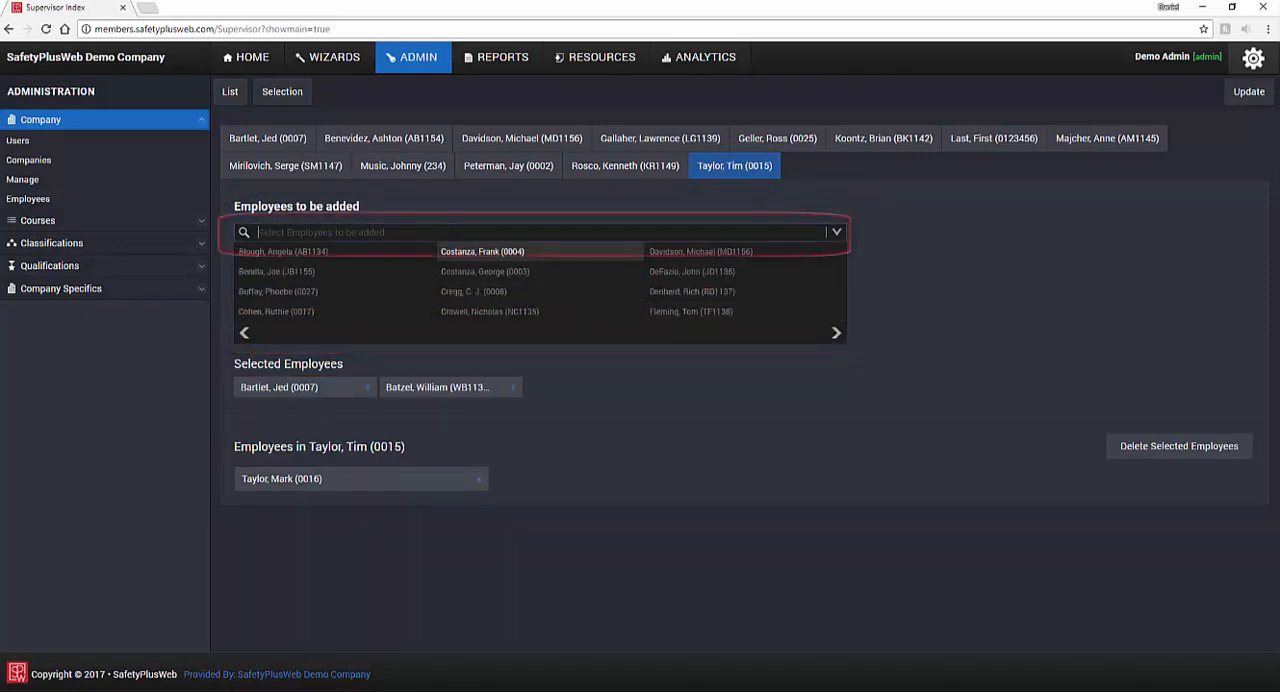
type("0004")
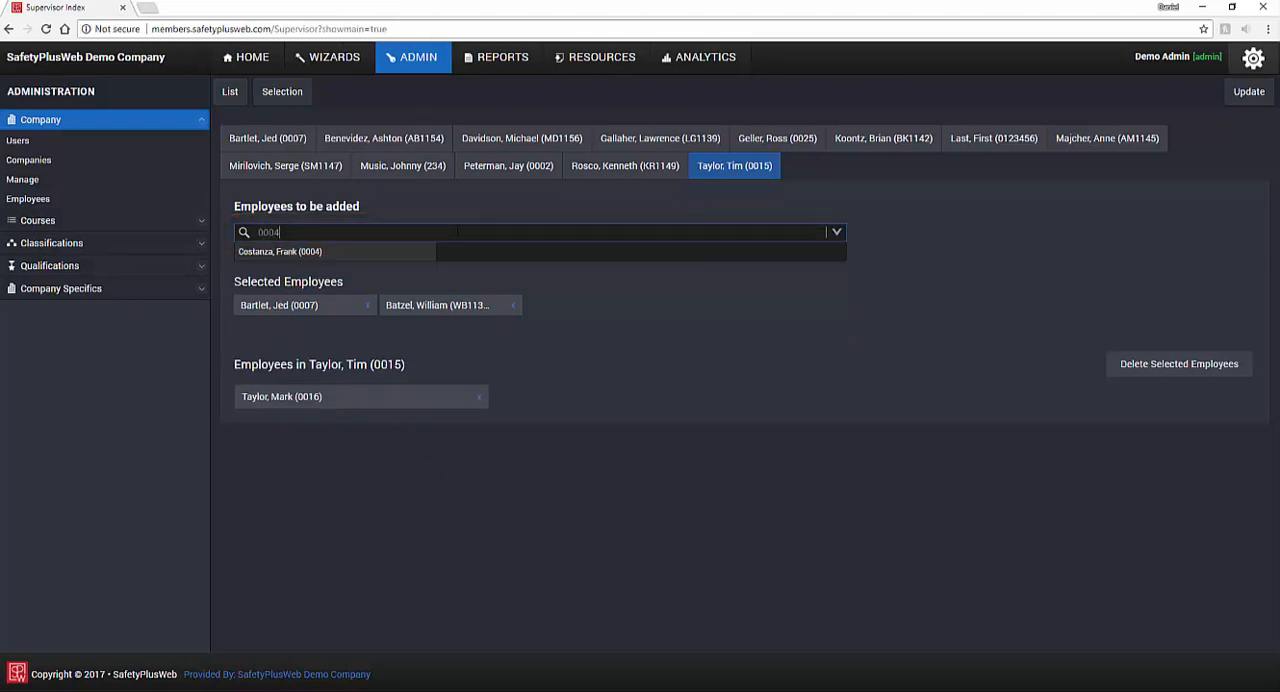
left_click(368, 253)
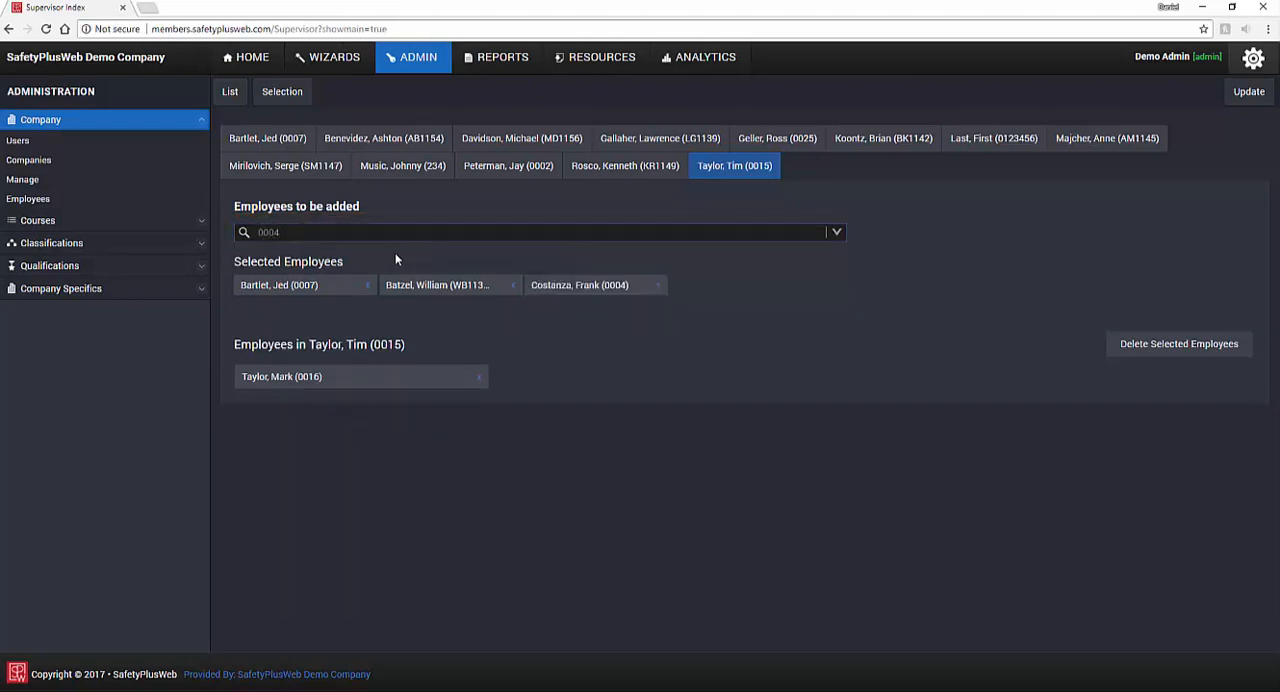
key("ctrl+a")
key("BackSpace")
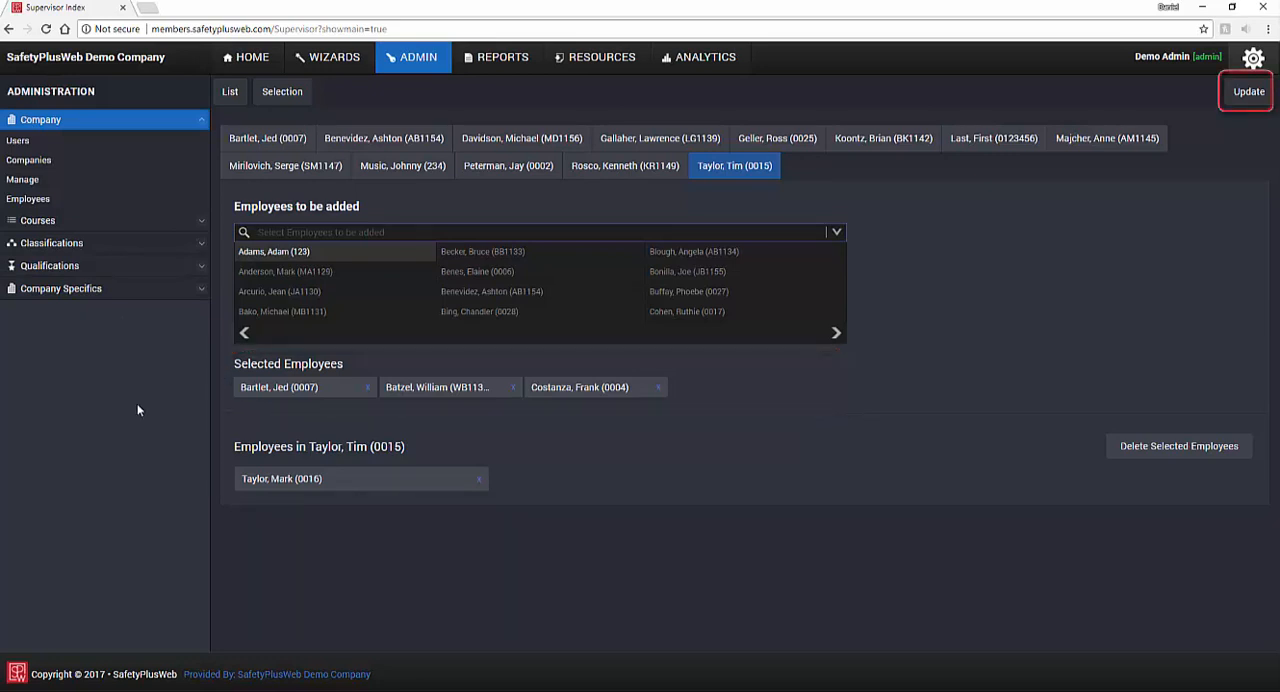
left_click(1246, 92)
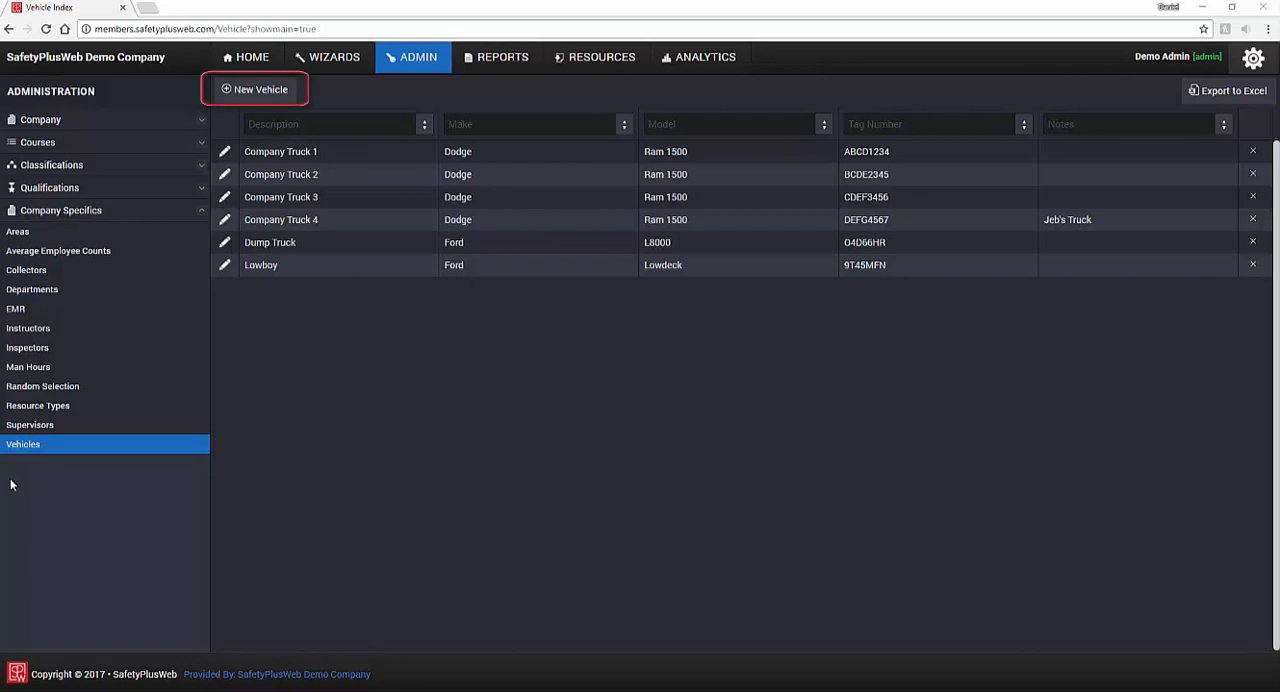
Step: Add and save a new vehicle with description "Company Truck 5", make Dodge, model Ram 2500 and tag number XYZ1234
left_click(292, 96)
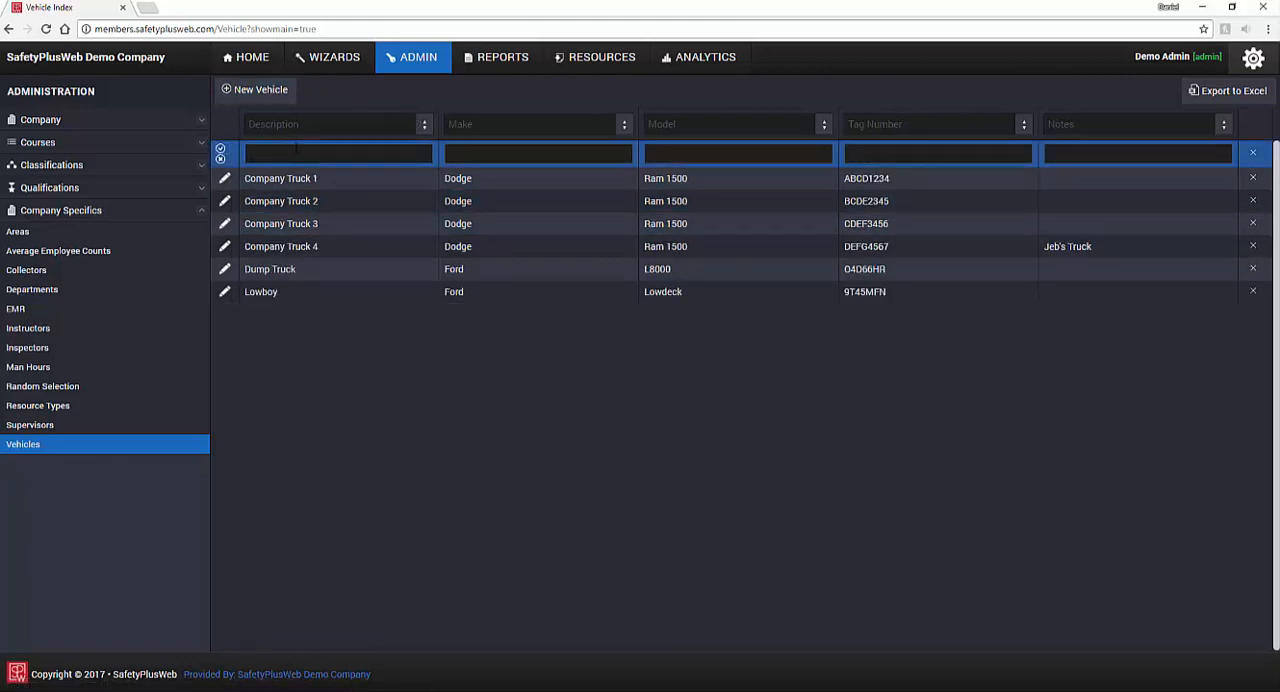
type("Company Truck")
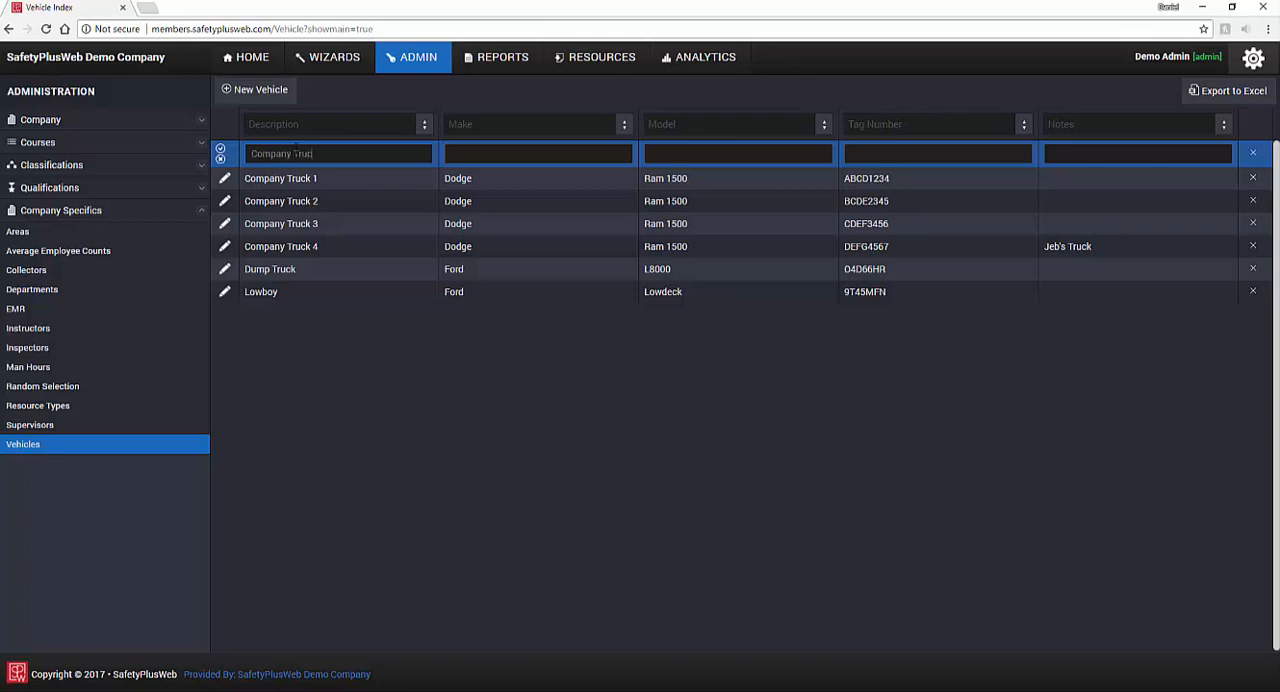
type(" 5")
type("Dodge")
key("Tab")
type("Ram 2500")
key("Tab")
type("XYZ1234")
left_click(220, 149)
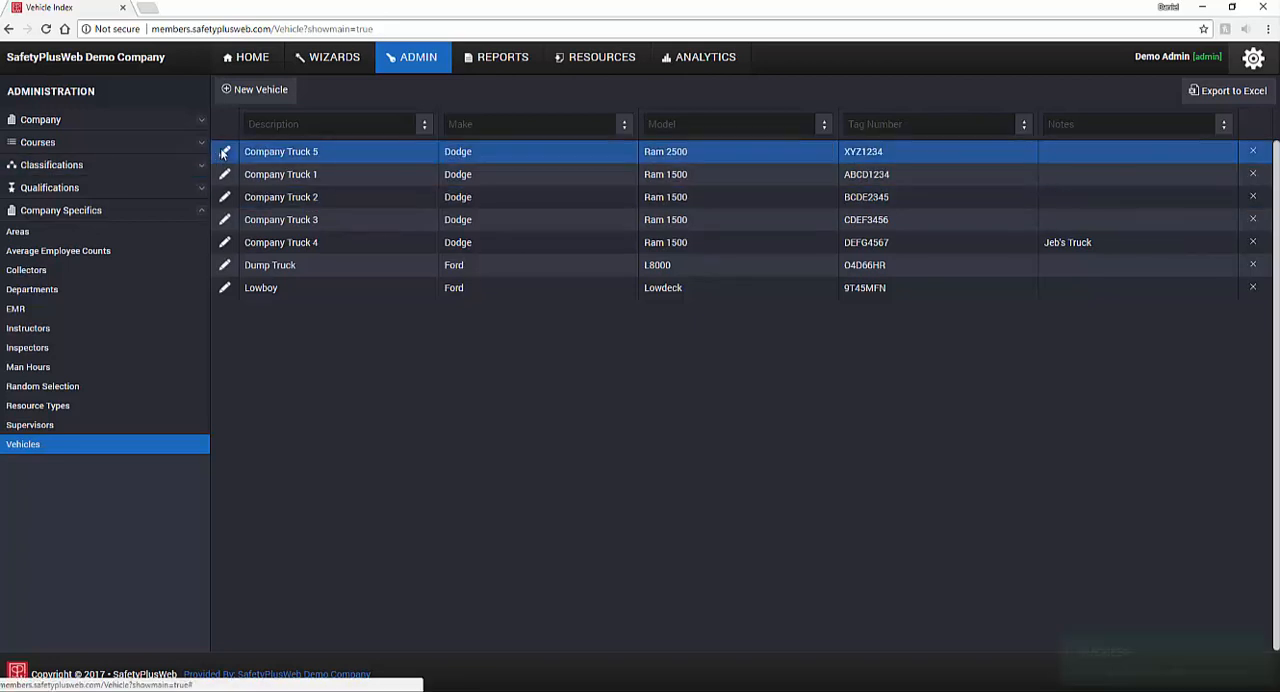